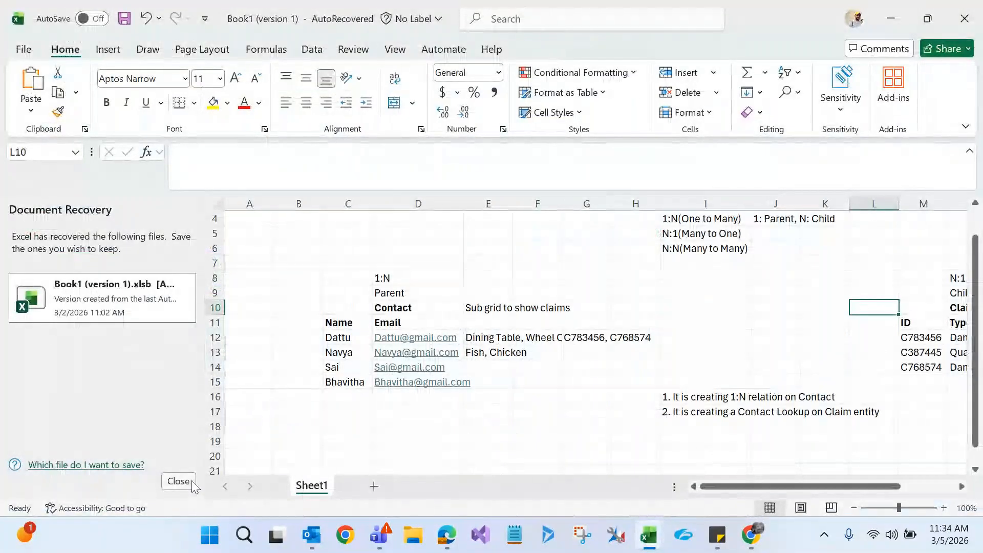
Close the Document Recovery list to give the worksheet its full width
{"action": "left_click", "coordinate": [178, 481]}
{"action": "left_click", "coordinate": [420, 440]}
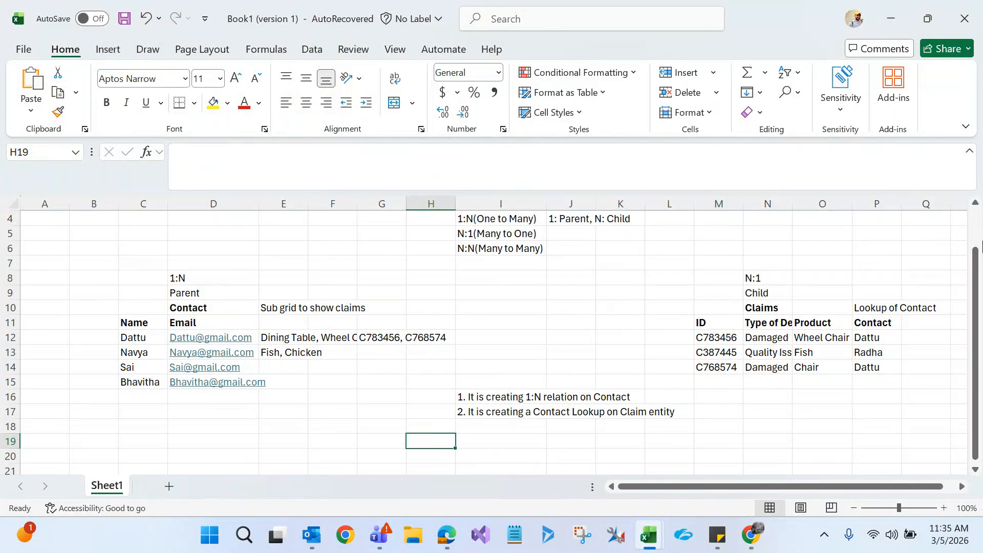
Review the one-to-many, many-to-one and many-to-many relationship types listed under the Relationships heading
{"action": "left_click_drag", "start_coordinate": [977, 270], "coordinate": [977, 231]}
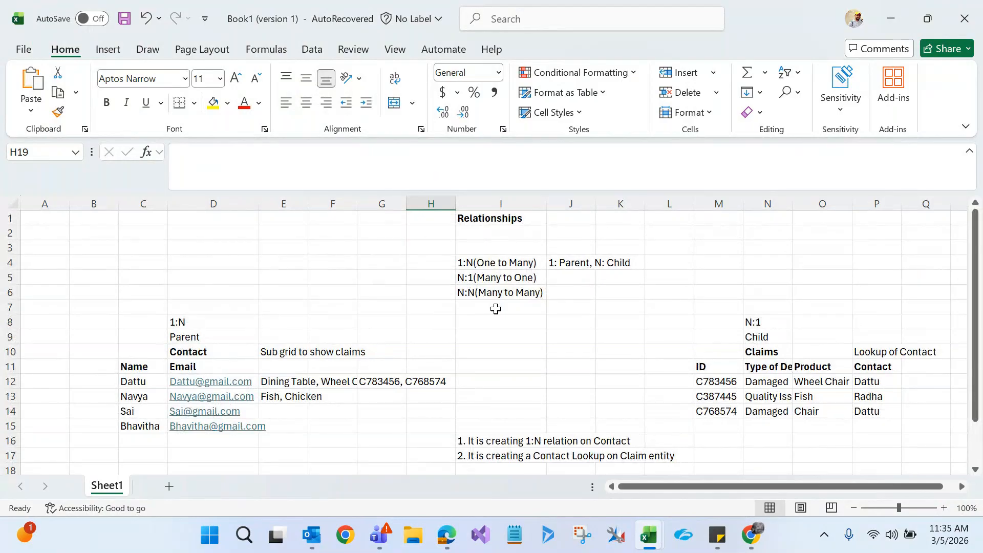
{"action": "left_click", "coordinate": [464, 263]}
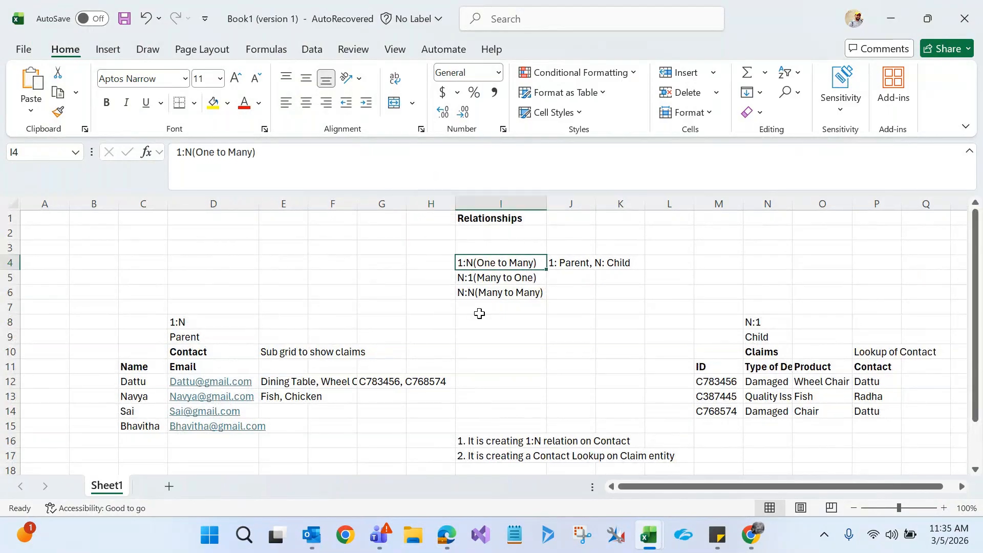
{"action": "left_click", "coordinate": [471, 279]}
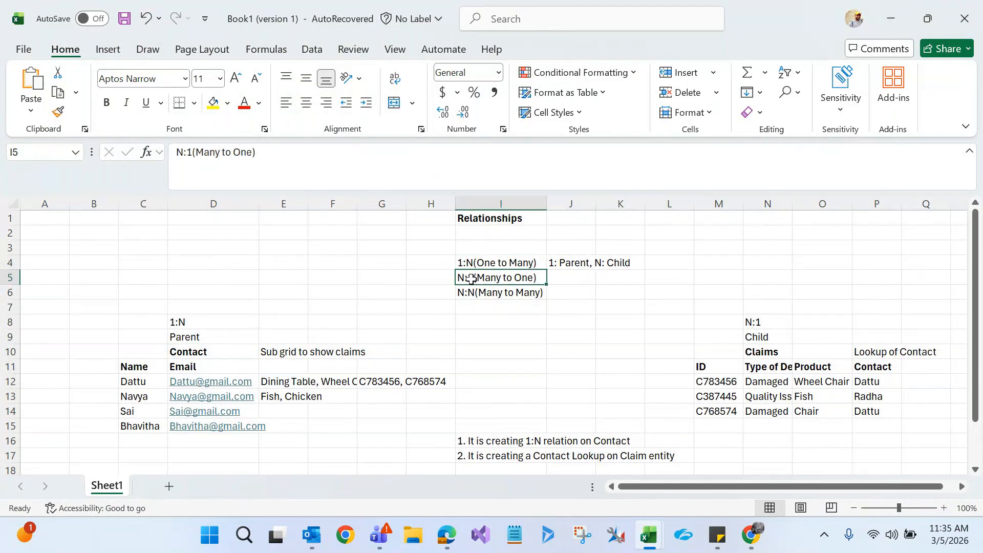
{"action": "left_click", "coordinate": [490, 396]}
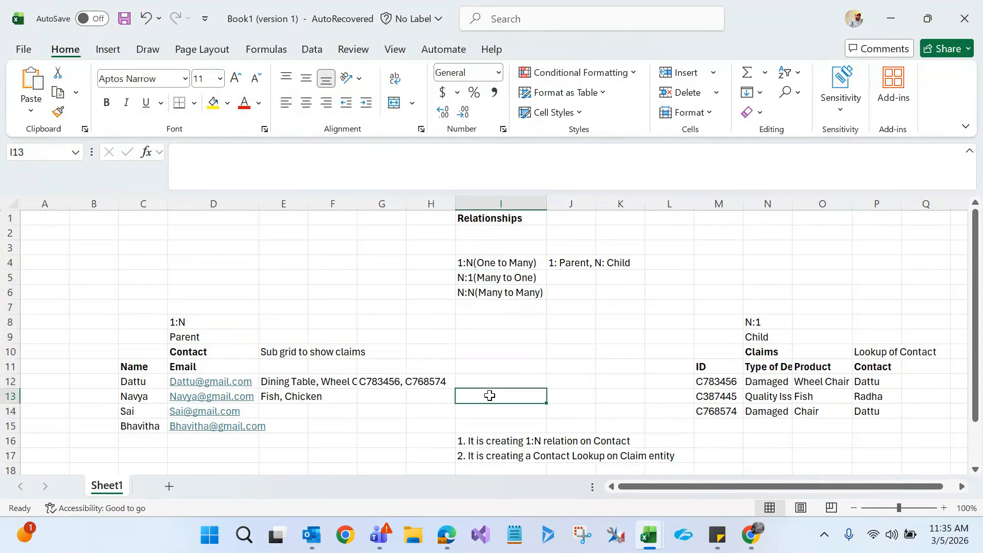
{"action": "left_click", "coordinate": [470, 263]}
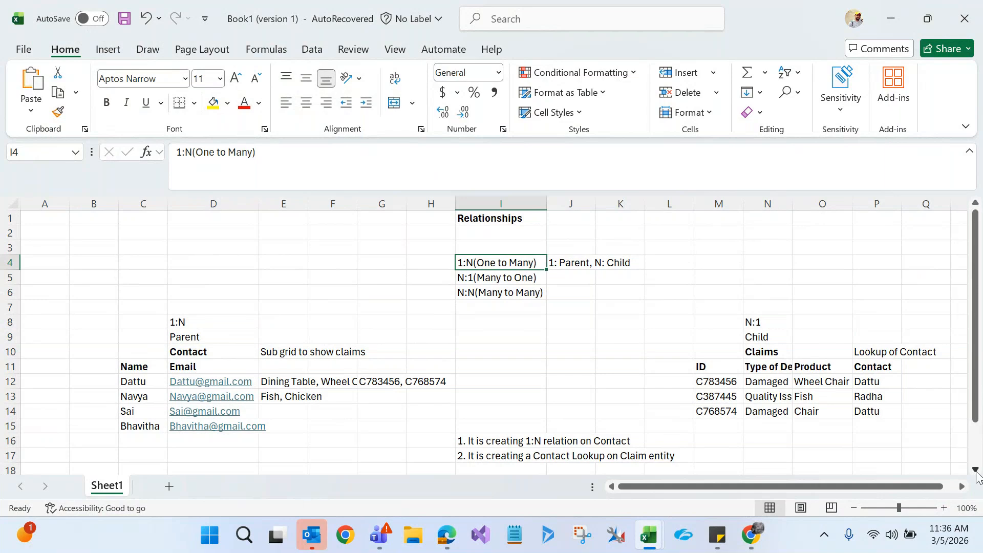
Enter the headings University in D26 and Student in K26, below the existing relationship notes
{"action": "left_click_drag", "start_coordinate": [976, 470], "coordinate": [975, 470]}
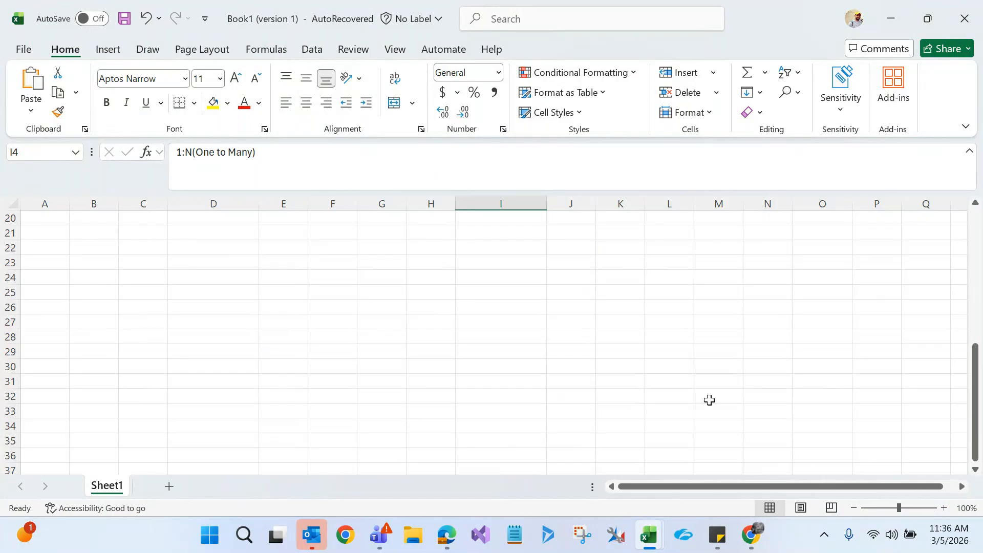
{"action": "left_click", "coordinate": [223, 306]}
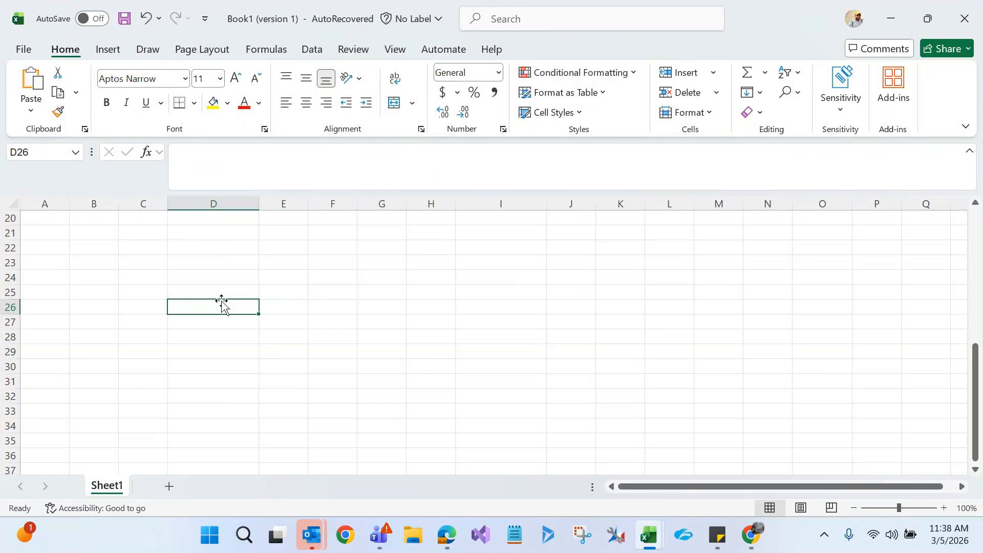
{"action": "type", "text": "University"}
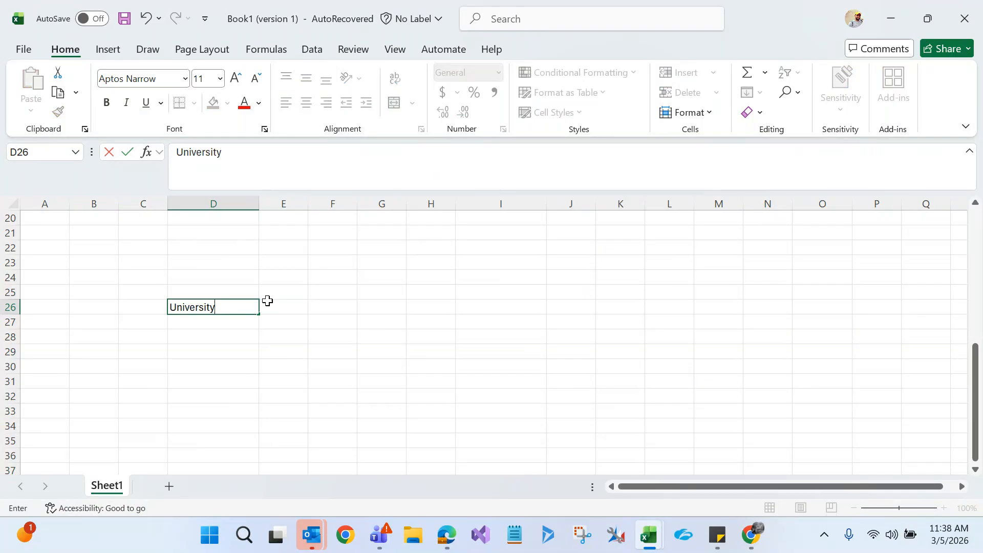
{"action": "left_click", "coordinate": [608, 307]}
{"action": "type", "text": "Student"}
{"action": "left_click", "coordinate": [519, 385]}
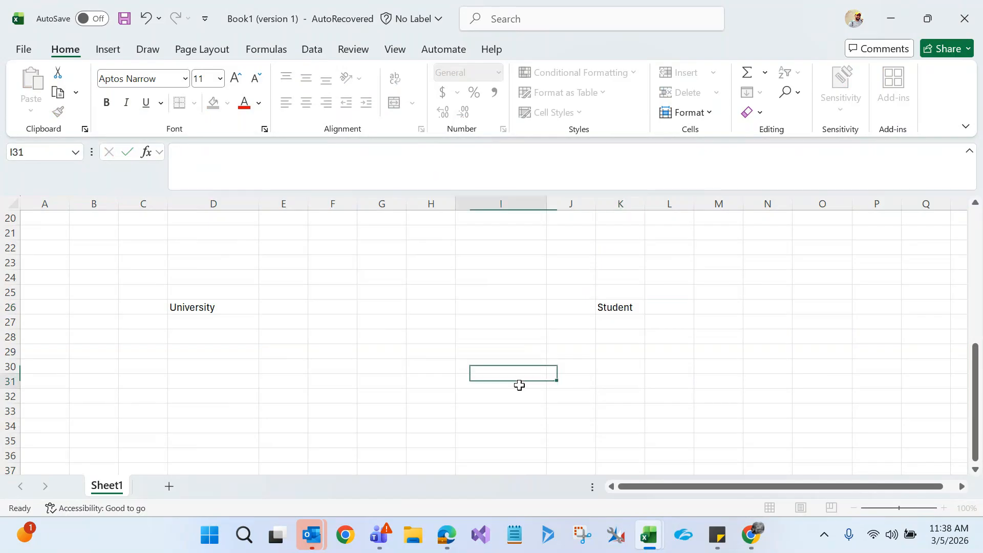
Make the University and Student headings bold
{"action": "left_click", "coordinate": [246, 310]}
{"action": "key", "text": "ctrl+b"}
{"action": "left_click", "coordinate": [635, 311]}
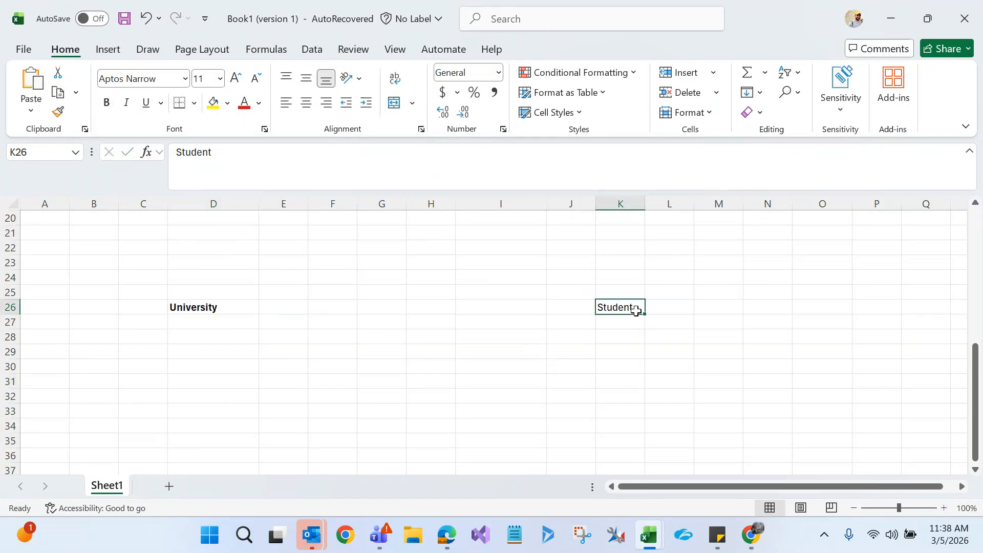
{"action": "key", "text": "ctrl+b"}
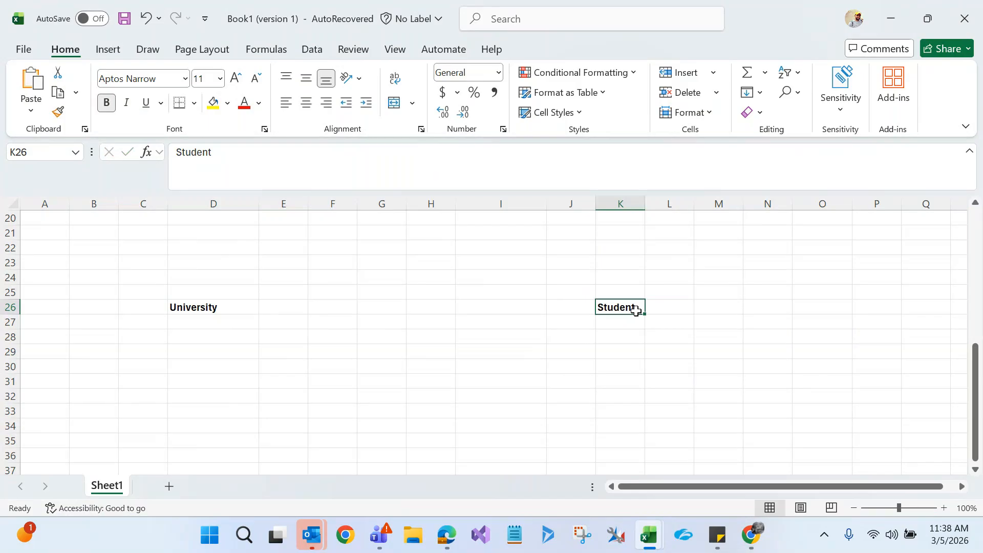
List the universities KL, Gitam and JNTU in cells D28 to D30 under the University heading
{"action": "left_click", "coordinate": [194, 336]}
{"action": "type", "text": "KL"}
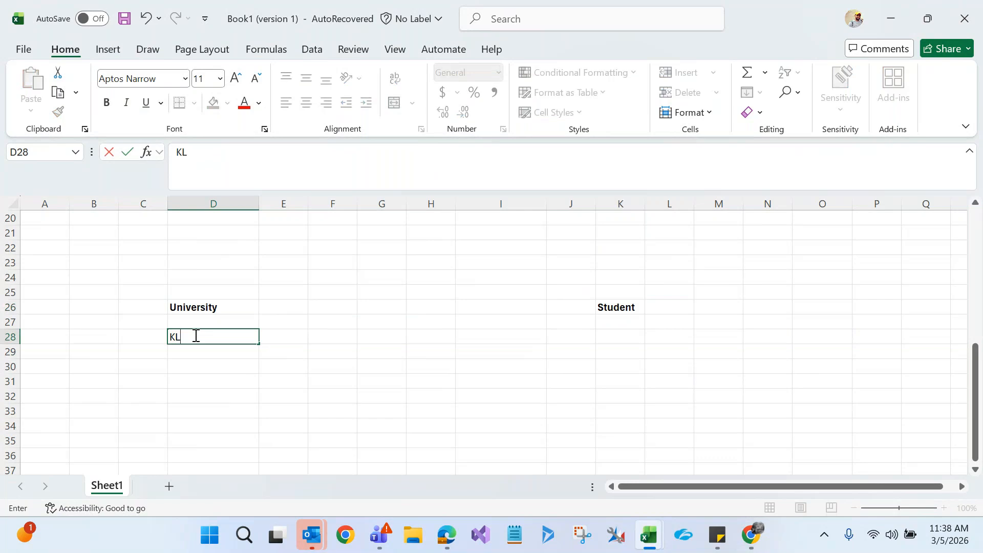
{"action": "left_click", "coordinate": [194, 350]}
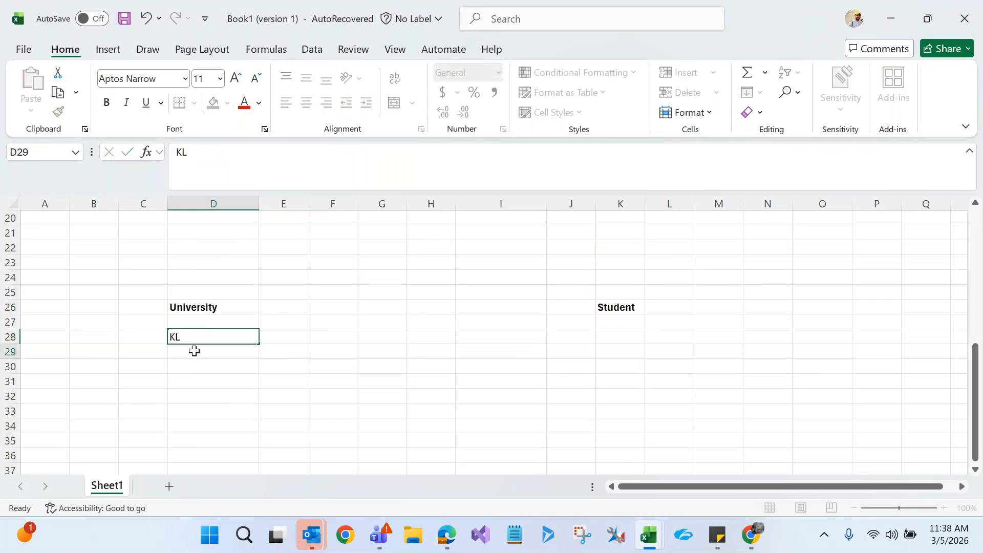
{"action": "type", "text": "Gitam"}
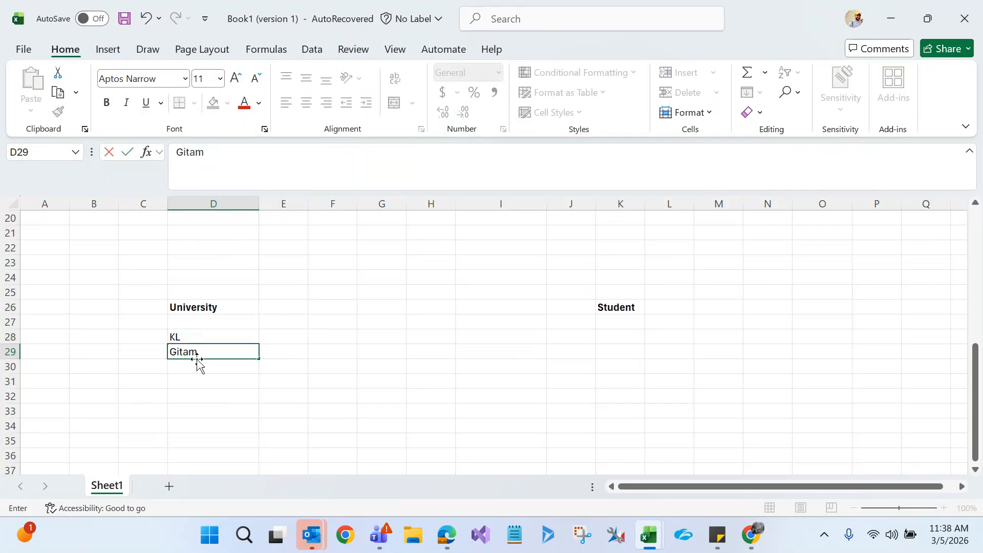
{"action": "left_click", "coordinate": [198, 365]}
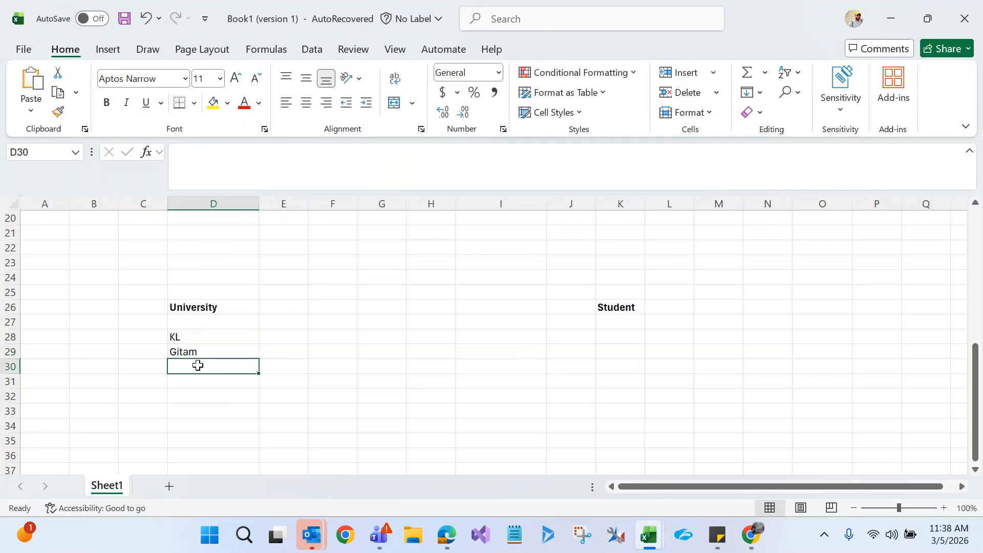
{"action": "type", "text": "CBI"}
{"action": "key", "text": "BackSpace"}
{"action": "key", "text": "BackSpace"}
{"action": "key", "text": "BackSpace"}
{"action": "type", "text": "JNTU"}
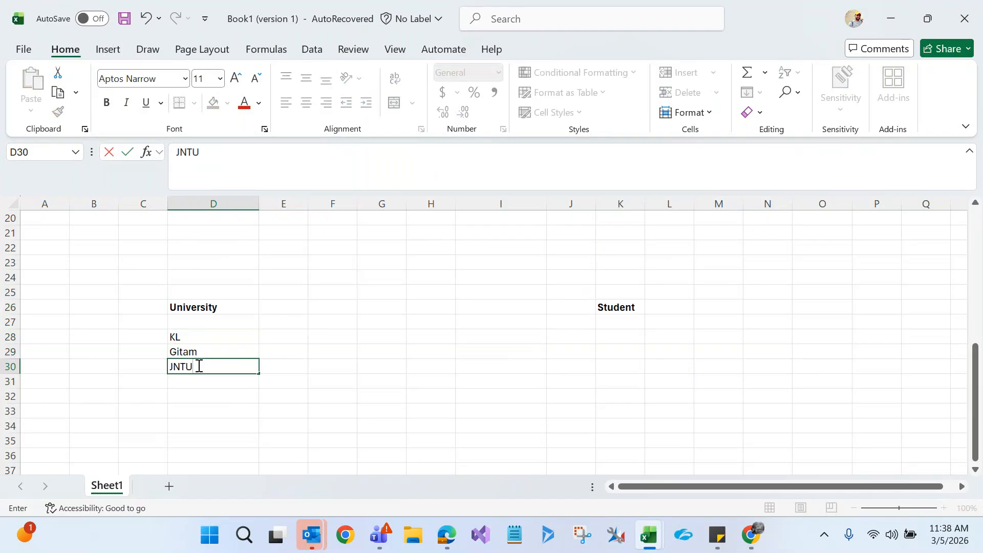
{"action": "left_click", "coordinate": [247, 421]}
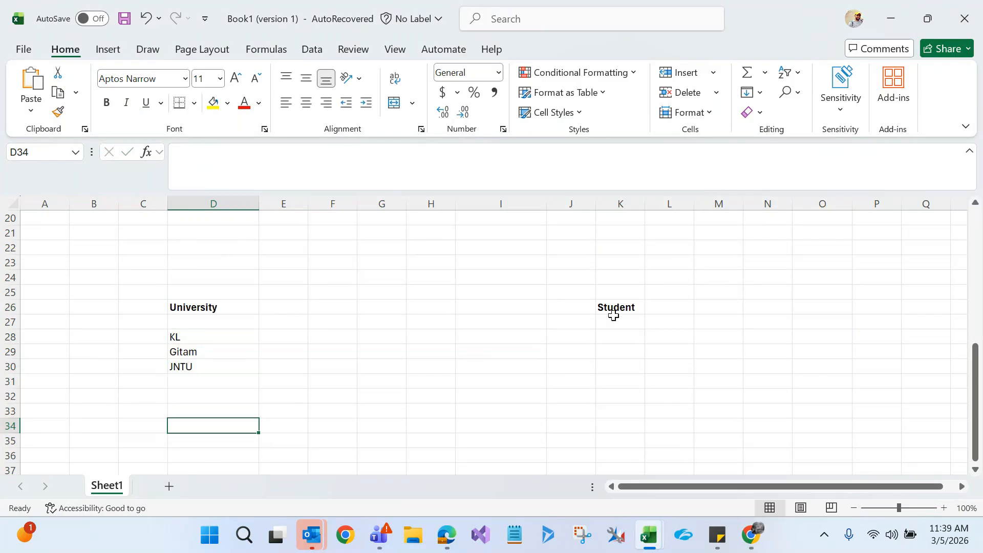
Enter six student first names in cells K28 to K33 under the Student heading
{"action": "left_click", "coordinate": [623, 336]}
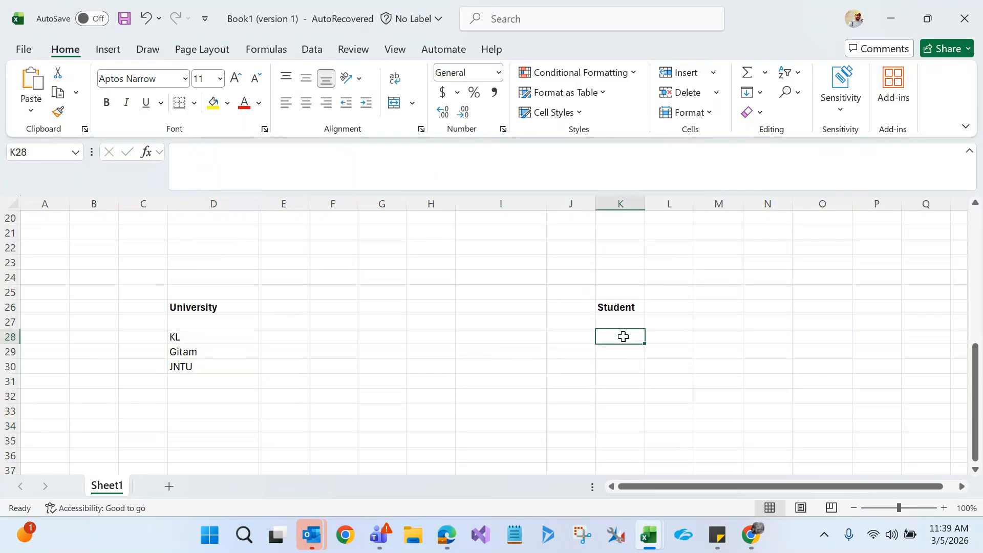
{"action": "type", "text": "Ram"}
{"action": "left_click", "coordinate": [620, 350]}
{"action": "type", "text": "Seetha"}
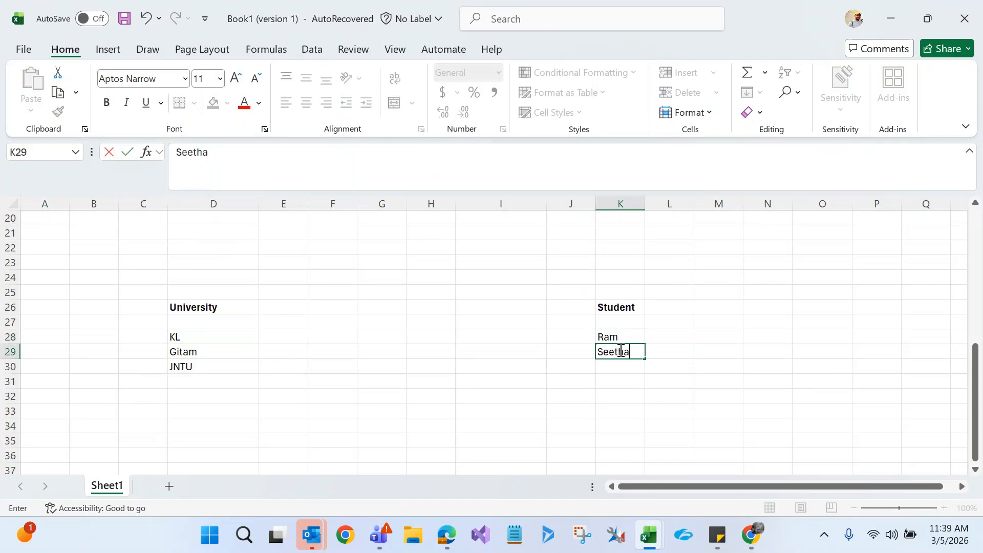
{"action": "left_click", "coordinate": [621, 364]}
{"action": "type", "text": "N"}
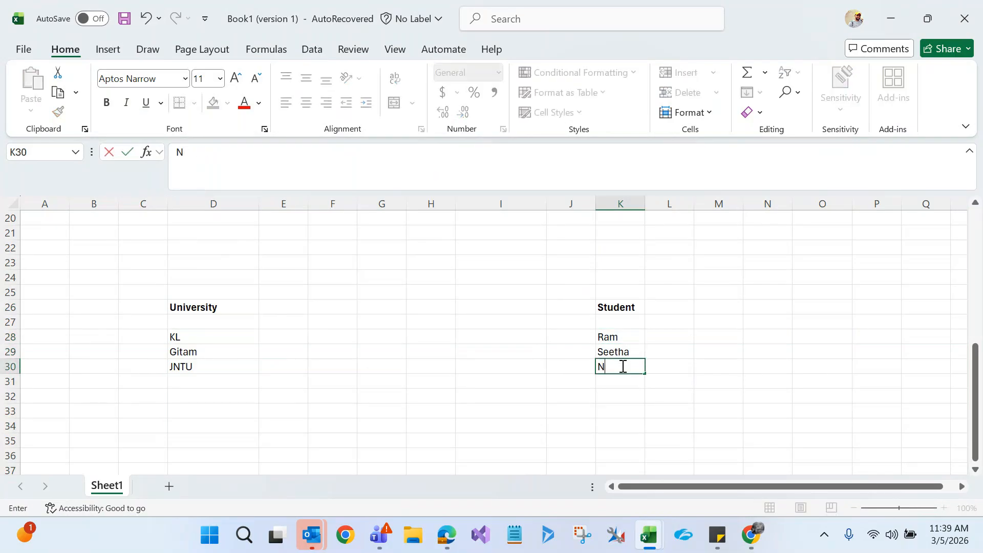
{"action": "type", "text": "avya"}
{"action": "left_click", "coordinate": [622, 379]}
{"action": "type", "text": "Sai"}
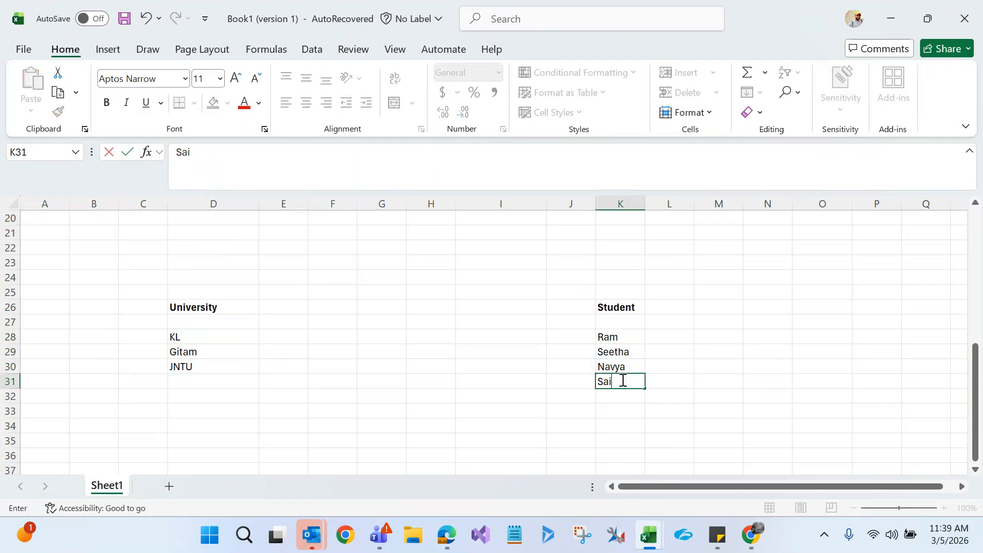
{"action": "left_click", "coordinate": [621, 395]}
{"action": "type", "text": "Dattu"}
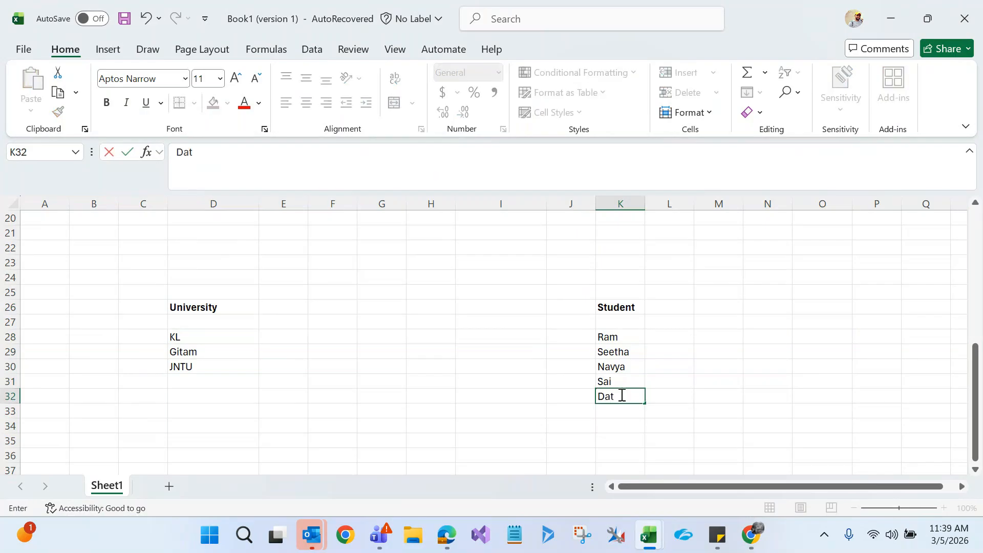
{"action": "left_click", "coordinate": [616, 416]}
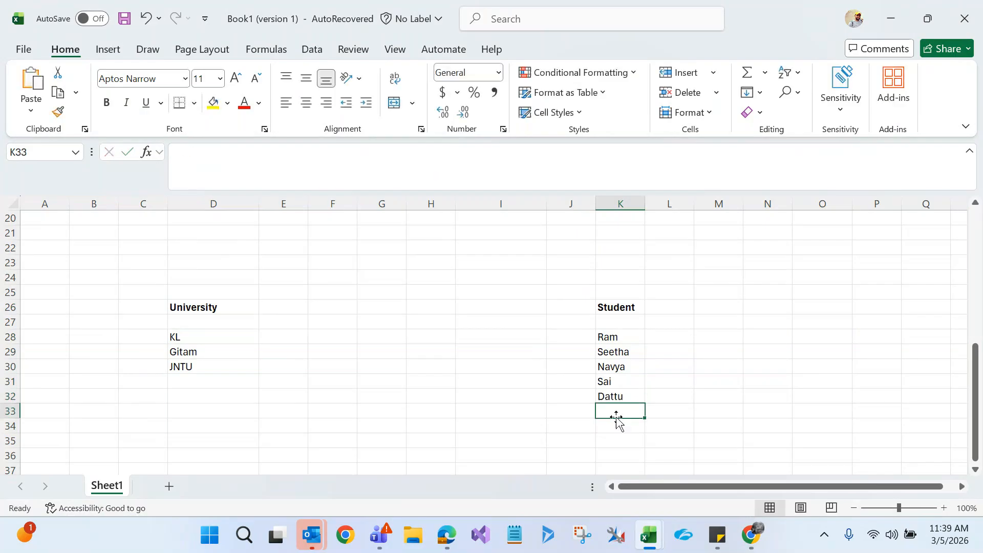
{"action": "type", "text": "V"}
{"action": "key", "text": "BackSpace"}
{"action": "type", "text": "Bhavitha"}
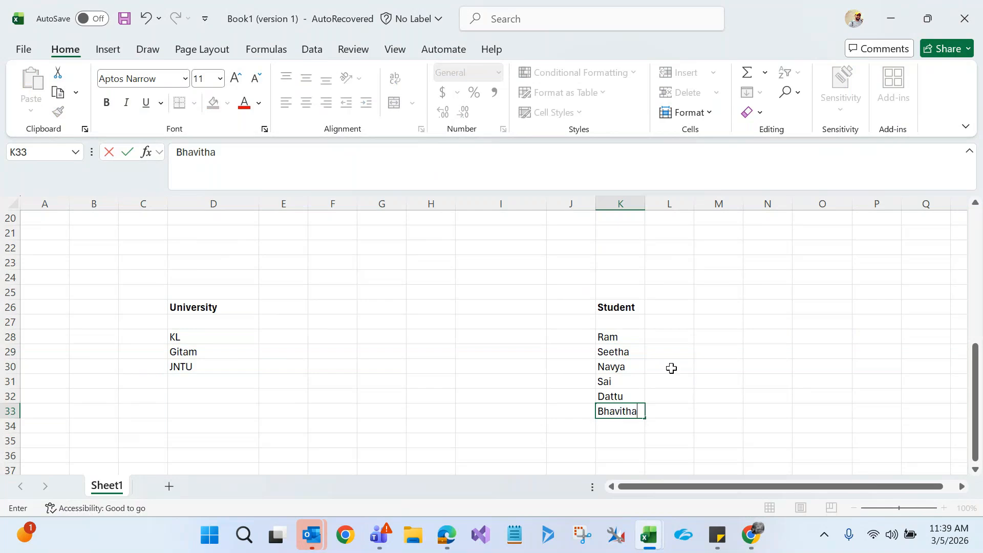
Fill L28 to L33 with a five- or six-digit number for each student
{"action": "left_click", "coordinate": [662, 335]}
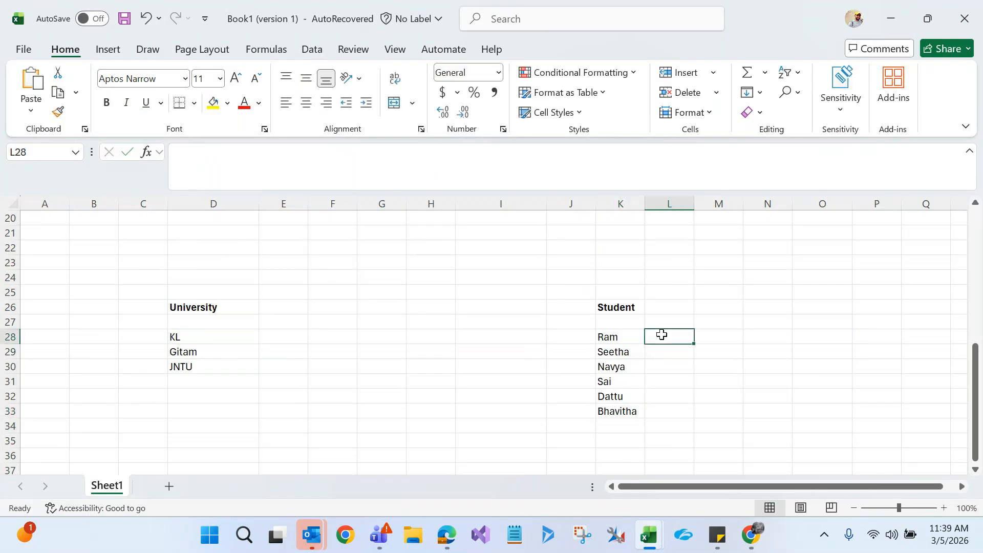
{"action": "type", "text": "34757"}
{"action": "left_click", "coordinate": [663, 354]}
{"action": "type", "text": "84757"}
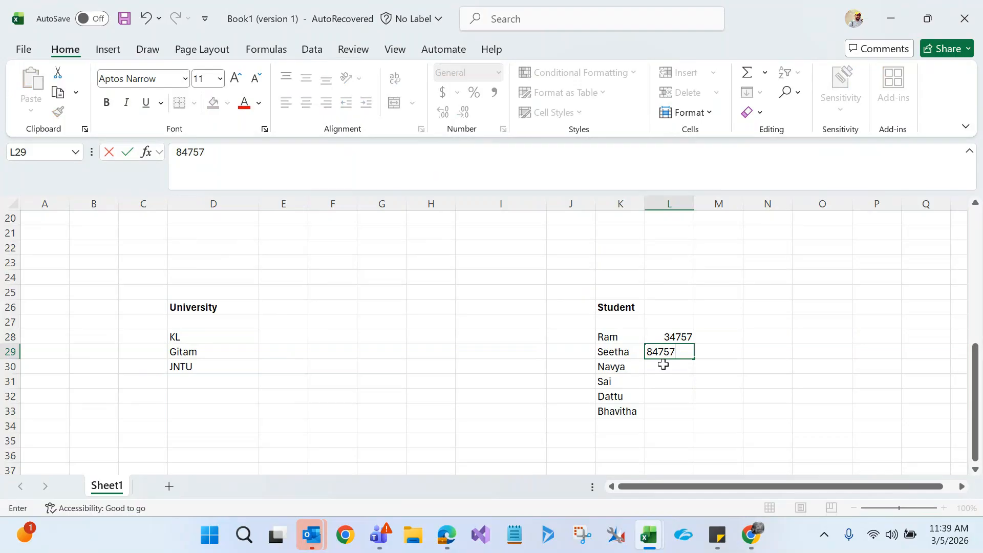
{"action": "left_click", "coordinate": [663, 365]}
{"action": "type", "text": "478539"}
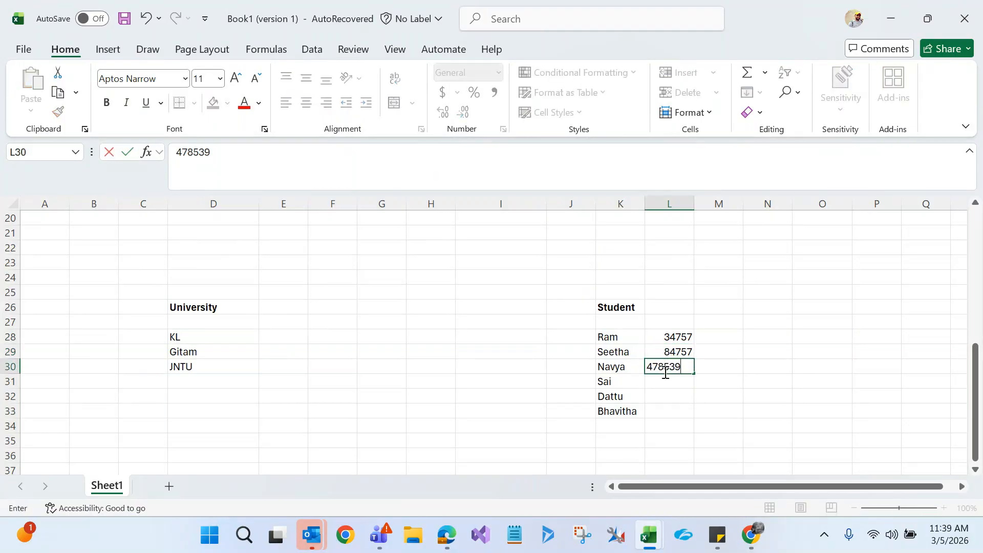
{"action": "left_click", "coordinate": [666, 378]}
{"action": "type", "text": "84935"}
{"action": "left_click", "coordinate": [675, 396]}
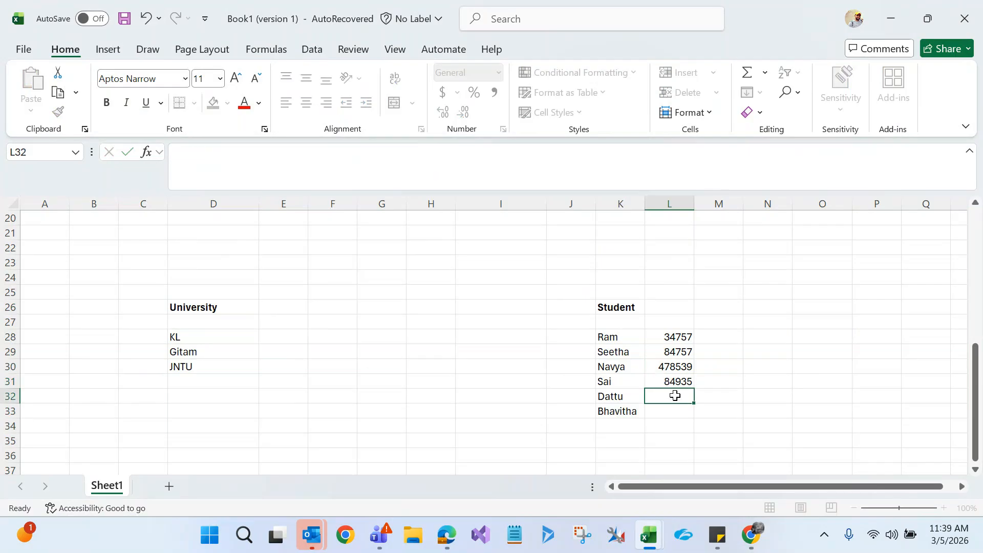
{"action": "type", "text": "834985"}
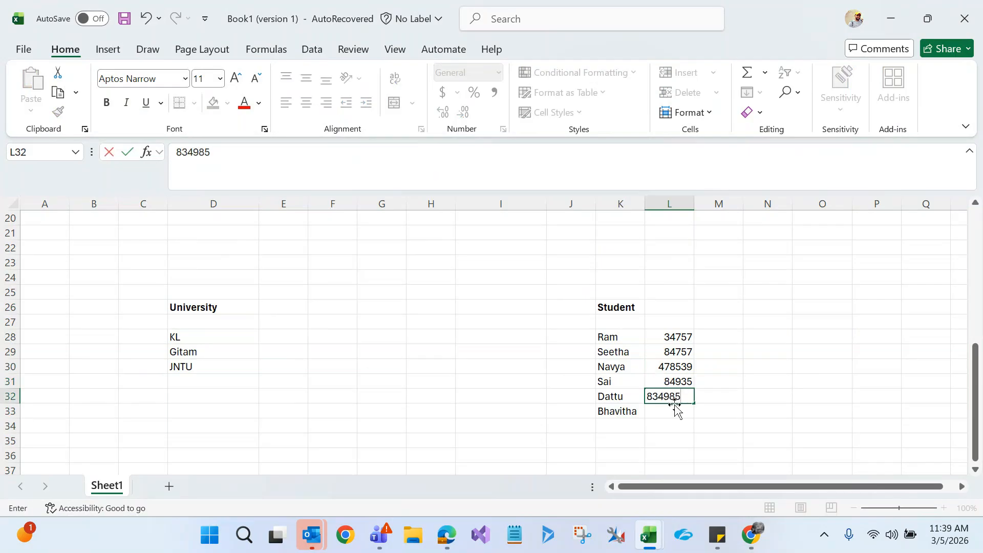
{"action": "left_click", "coordinate": [671, 412]}
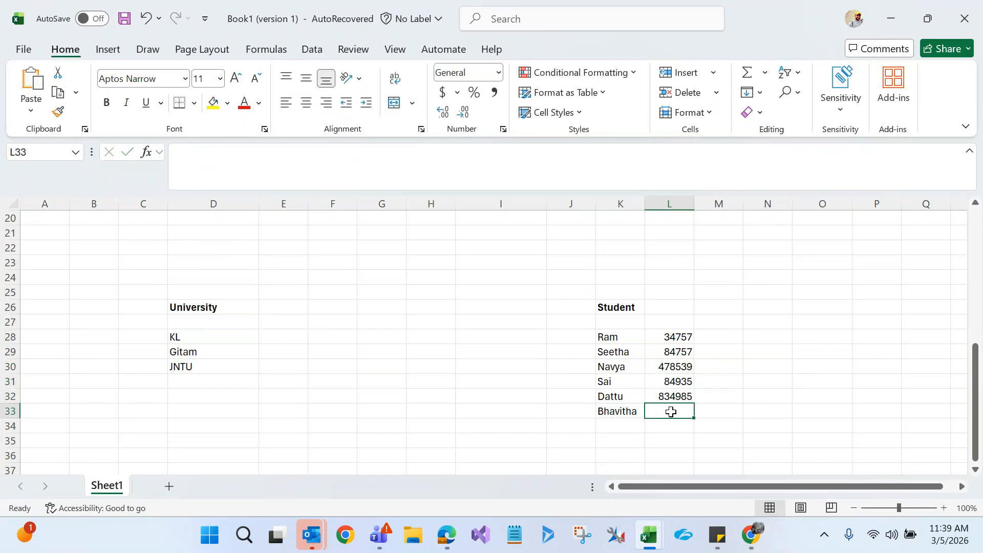
{"action": "type", "text": "758849"}
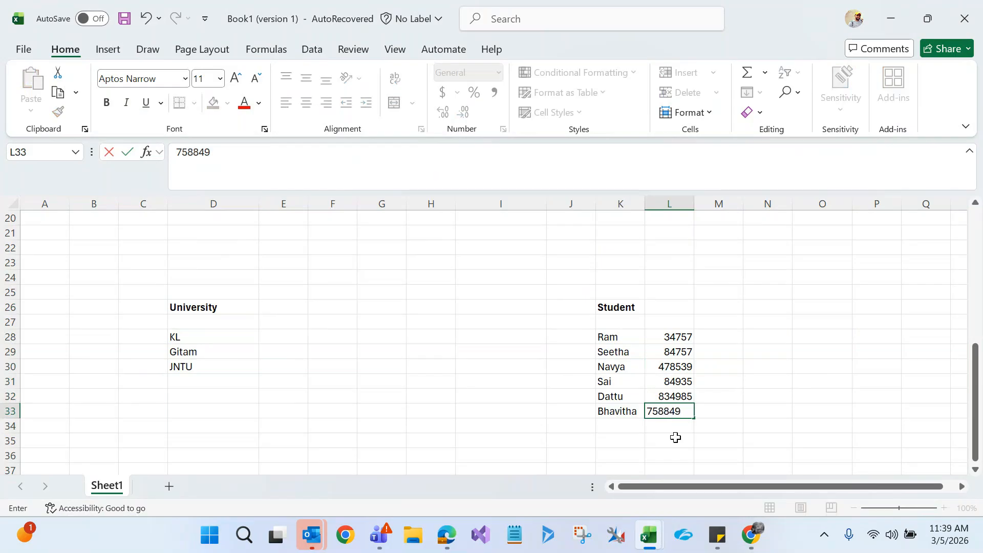
{"action": "left_click", "coordinate": [676, 438]}
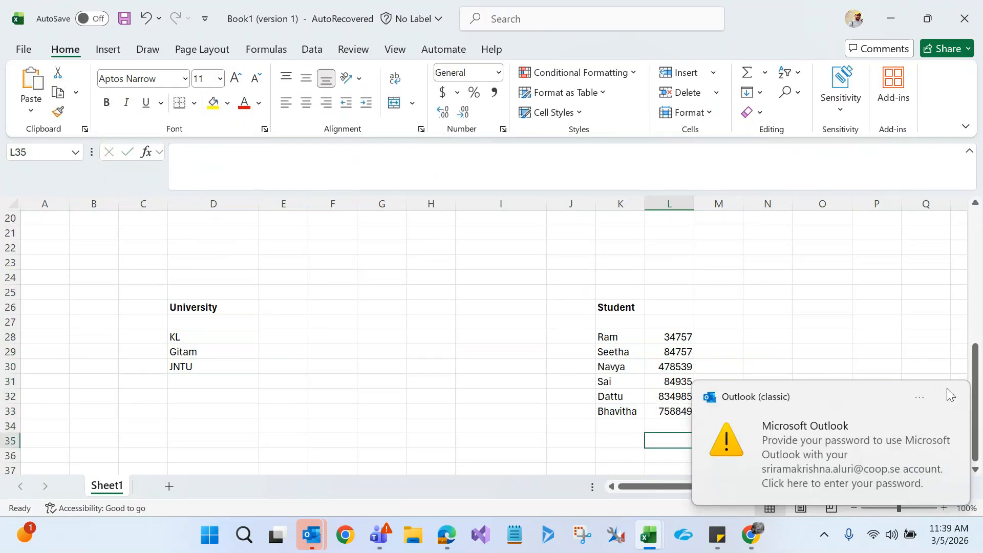
Dismiss the Outlook password notification and select the University heading in D26
{"action": "left_click", "coordinate": [947, 389]}
{"action": "left_click", "coordinate": [745, 322]}
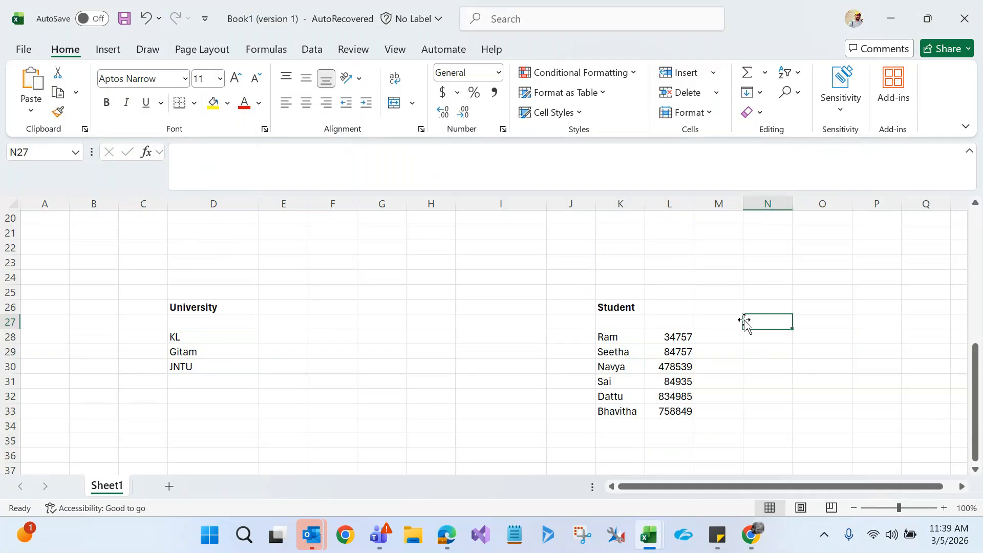
{"action": "left_click", "coordinate": [182, 306]}
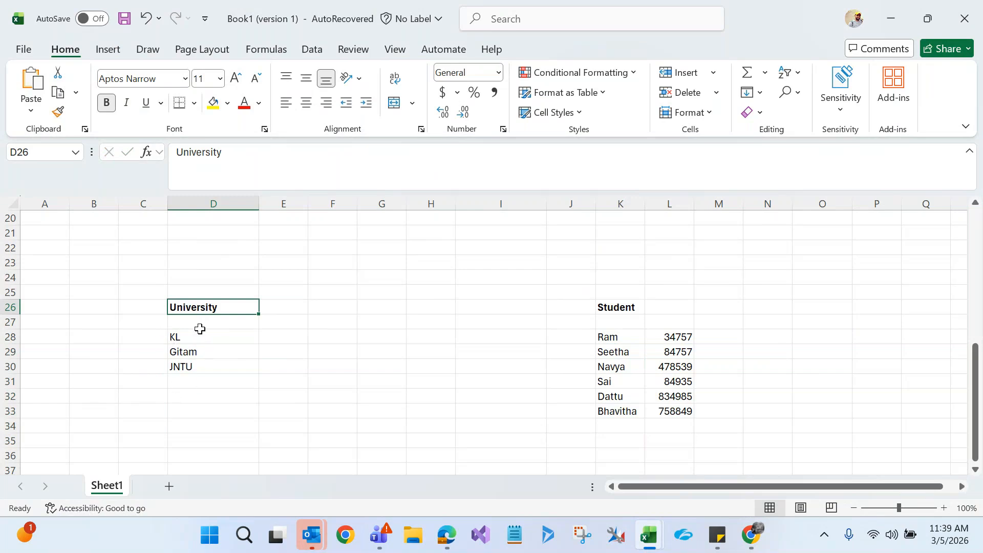
Add the column headers Name in D27 and Address in E27 for the University table
{"action": "left_click", "coordinate": [199, 327]}
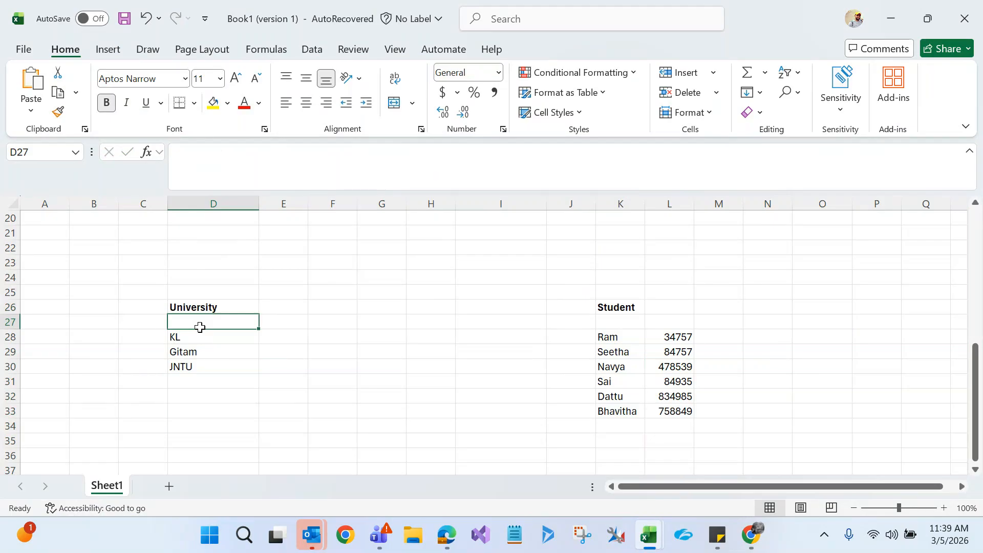
{"action": "type", "text": "N"}
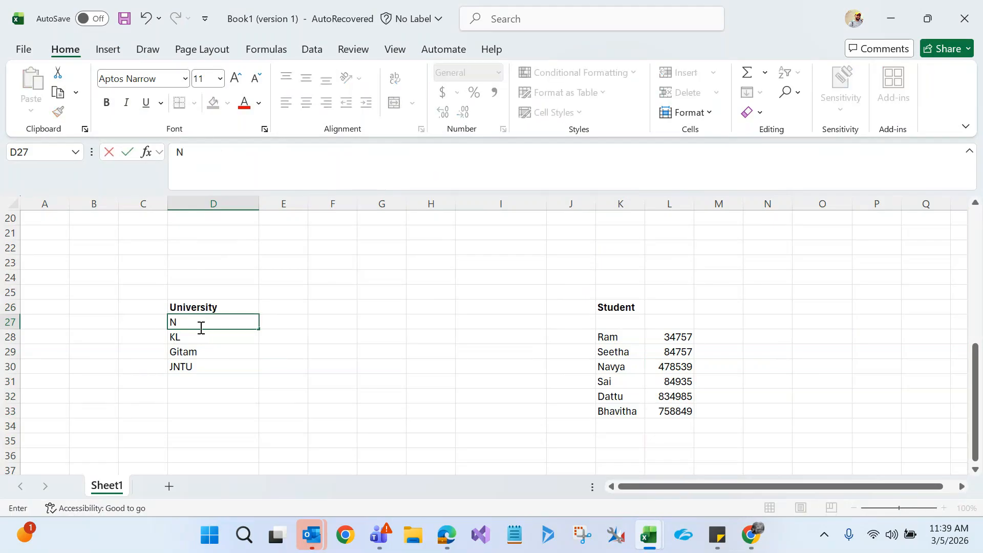
{"action": "type", "text": "ame"}
{"action": "left_click", "coordinate": [278, 322]}
{"action": "type", "text": "Address"}
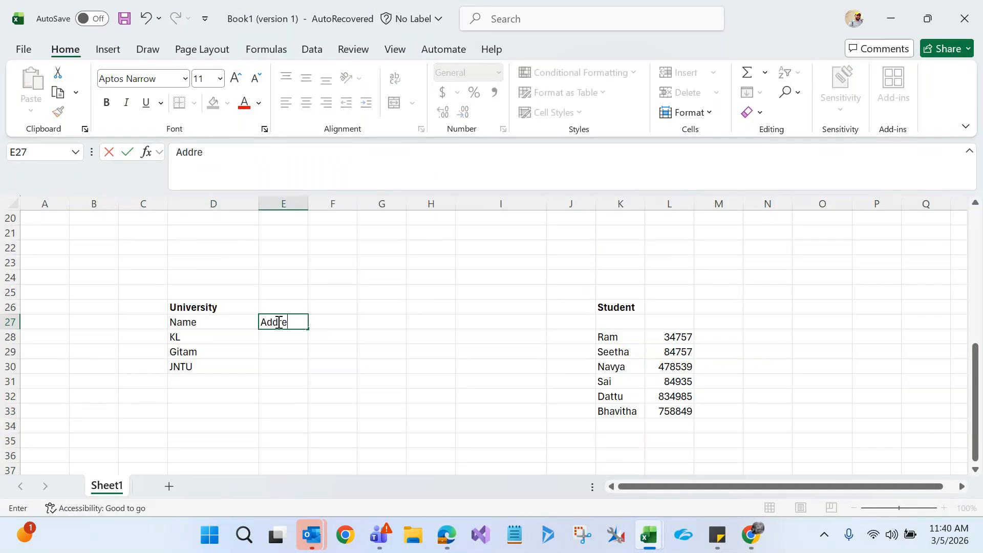
Fill the Address column in E28 to E30 with Vijayawada for KL, Vizag for Gitam and Hyd for JNTU
{"action": "left_click", "coordinate": [278, 337]}
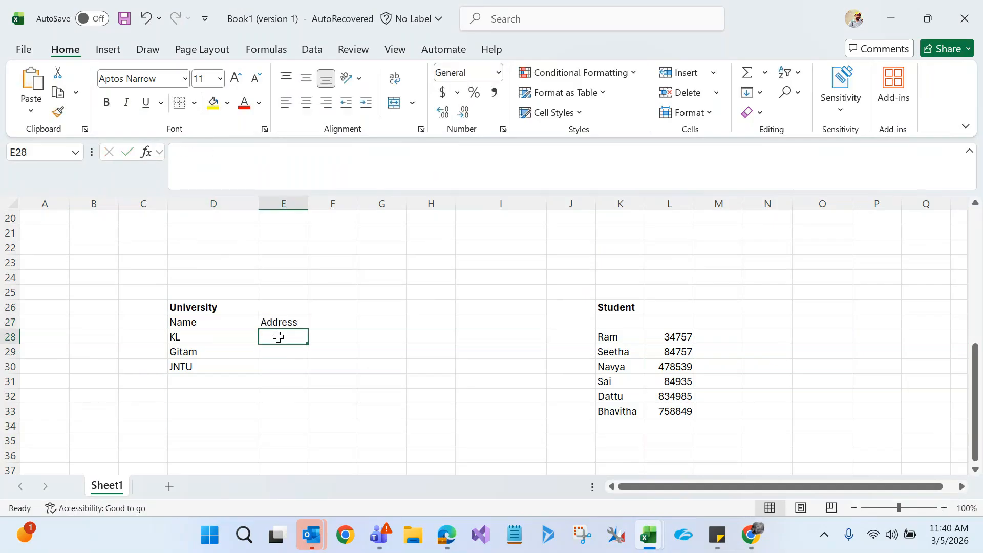
{"action": "type", "text": "G"}
{"action": "key", "text": "BackSpace"}
{"action": "type", "text": "Vijayawada"}
{"action": "left_click", "coordinate": [279, 349]}
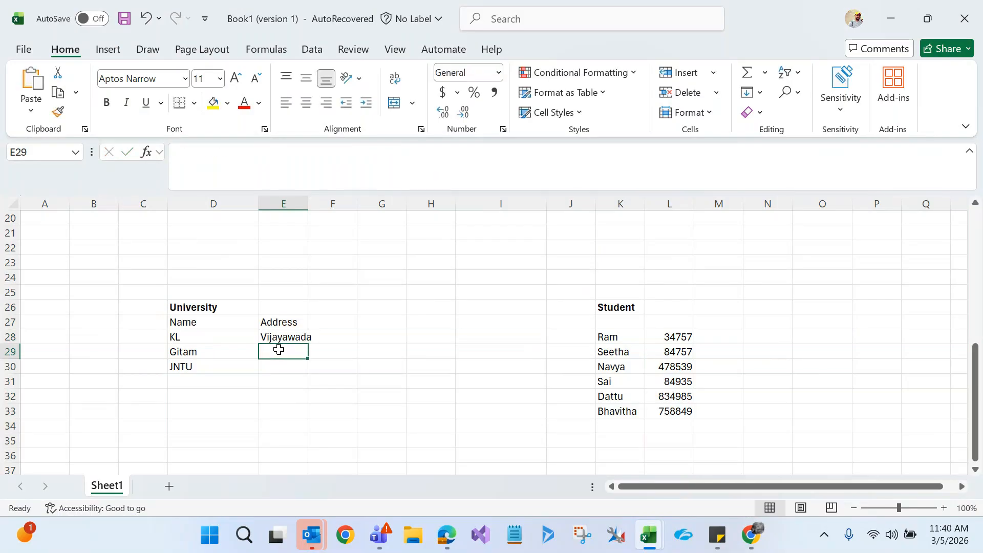
{"action": "type", "text": "Vizag"}
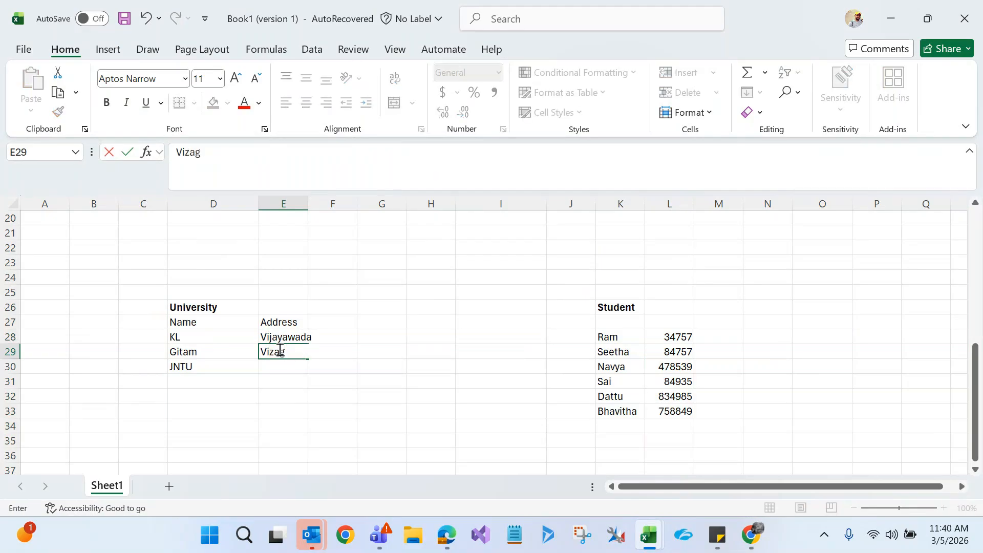
{"action": "left_click", "coordinate": [277, 367]}
{"action": "type", "text": "Hyd"}
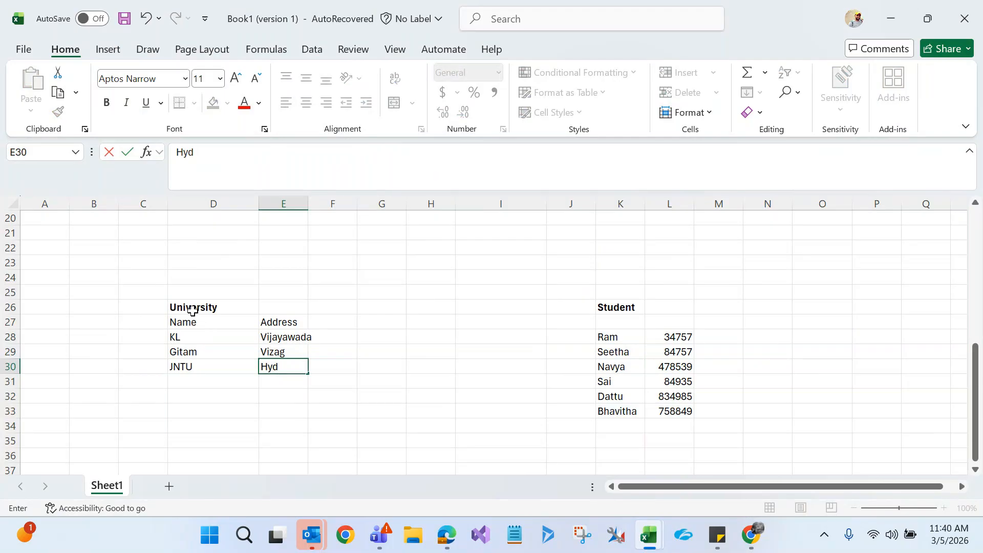
Make the University table's Name and Address column headers in D27:E27 bold
{"action": "left_click", "coordinate": [205, 323]}
{"action": "key", "text": "shift+Right"}
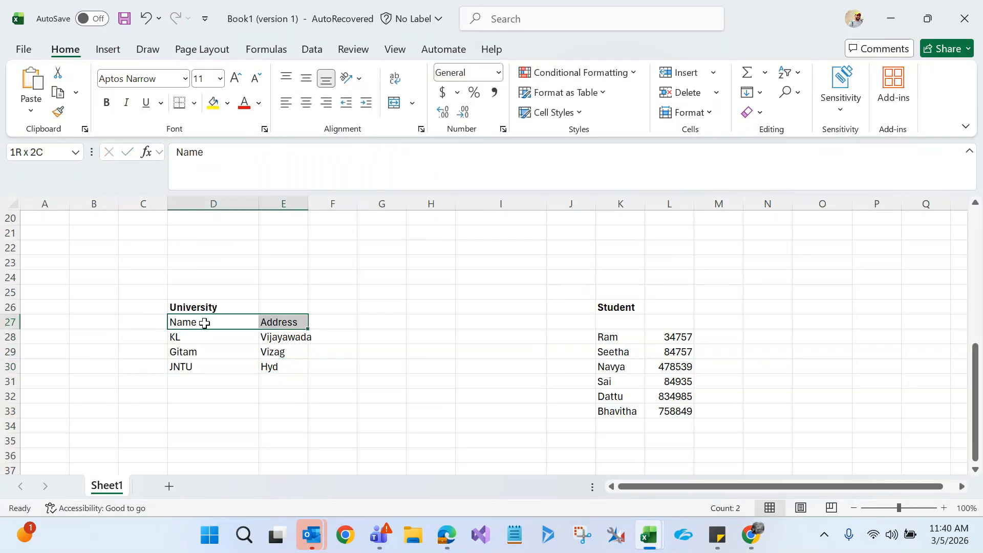
{"action": "key", "text": "ctrl+b"}
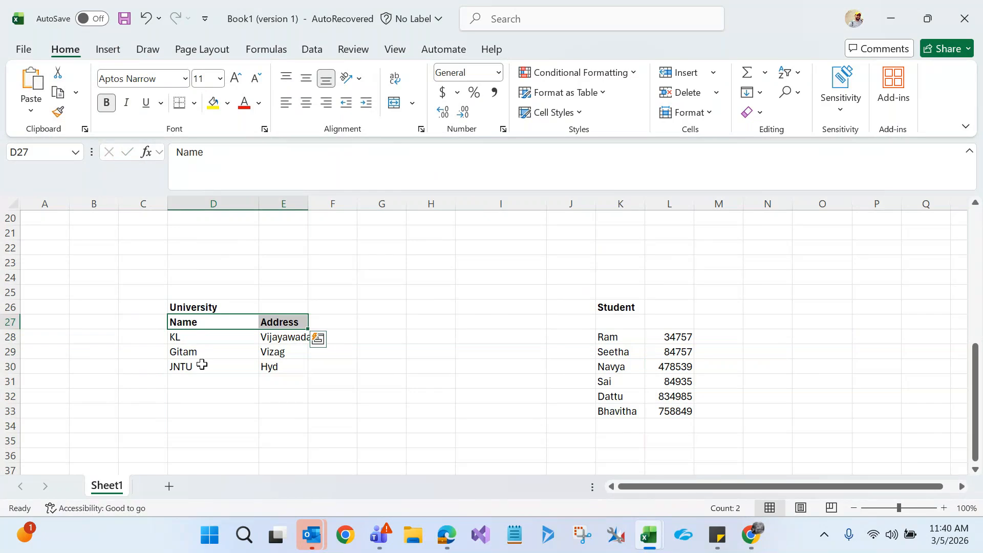
{"action": "left_click", "coordinate": [206, 394]}
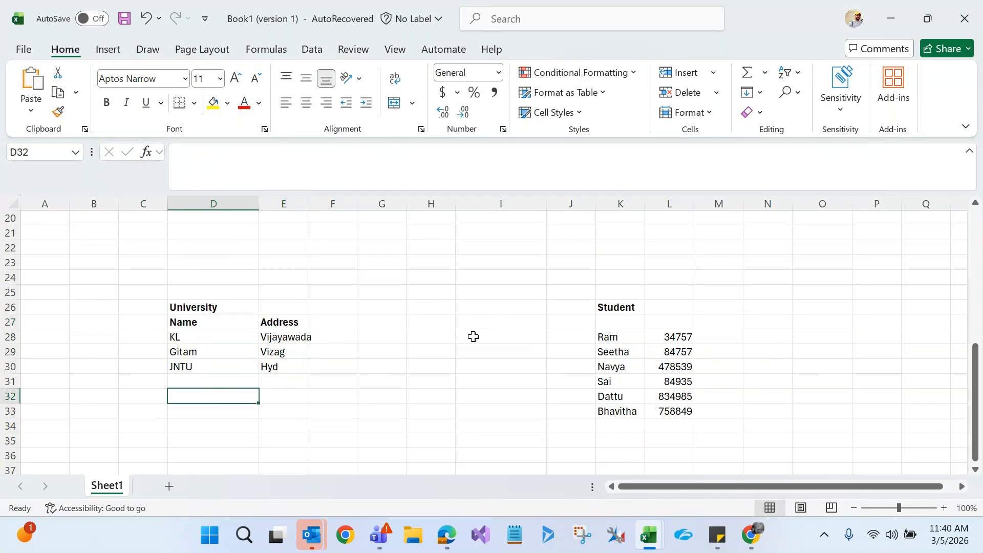
Add the column headers Name in K27 and ID in L27 for the Student table
{"action": "left_click", "coordinate": [625, 309]}
{"action": "left_click", "coordinate": [623, 321]}
{"action": "type", "text": "Name"}
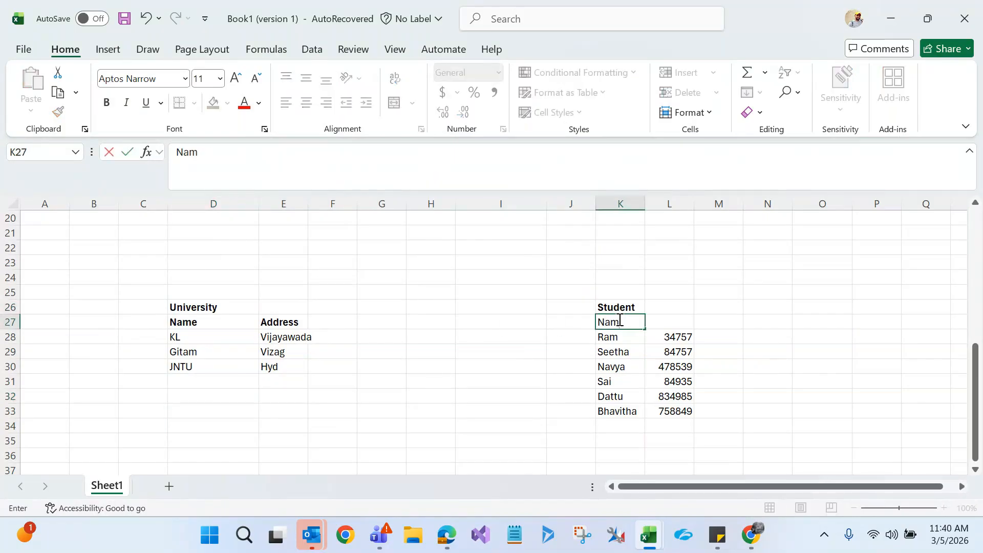
{"action": "left_click", "coordinate": [666, 320]}
{"action": "type", "text": "ID"}
{"action": "left_click", "coordinate": [542, 351]}
Make the Student table's Name and ID column headers in K27:L27 bold
{"action": "left_click", "coordinate": [621, 320]}
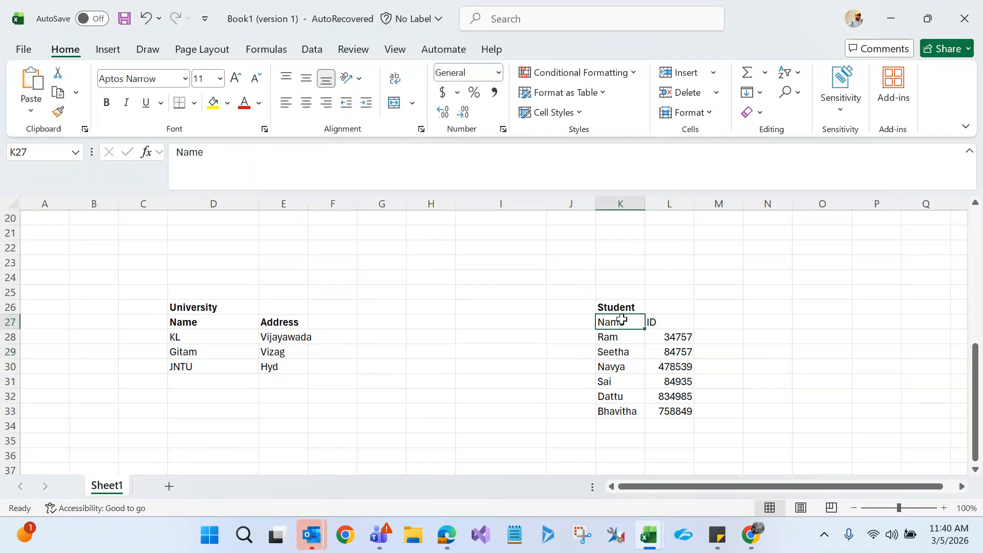
{"action": "key", "text": "shift+Right"}
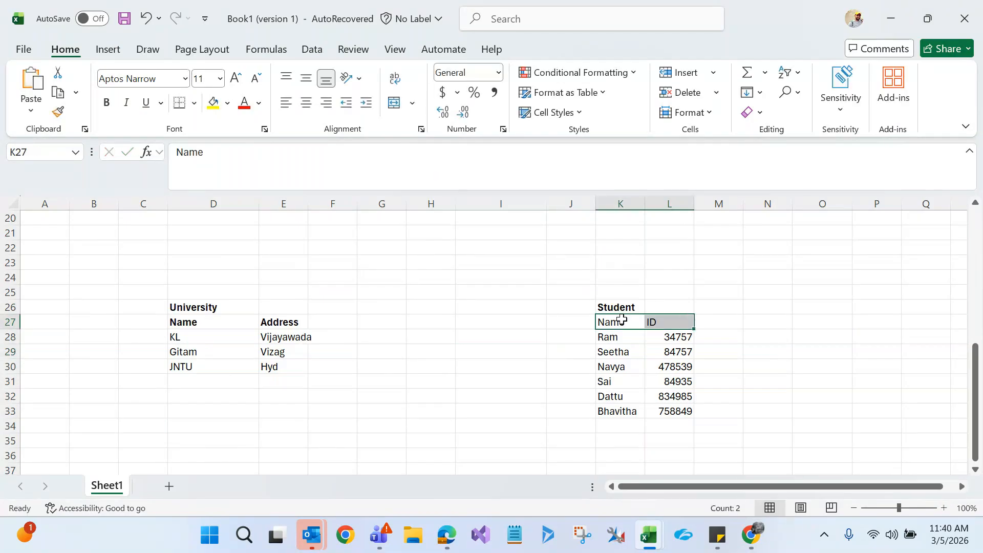
{"action": "left_click", "coordinate": [486, 369]}
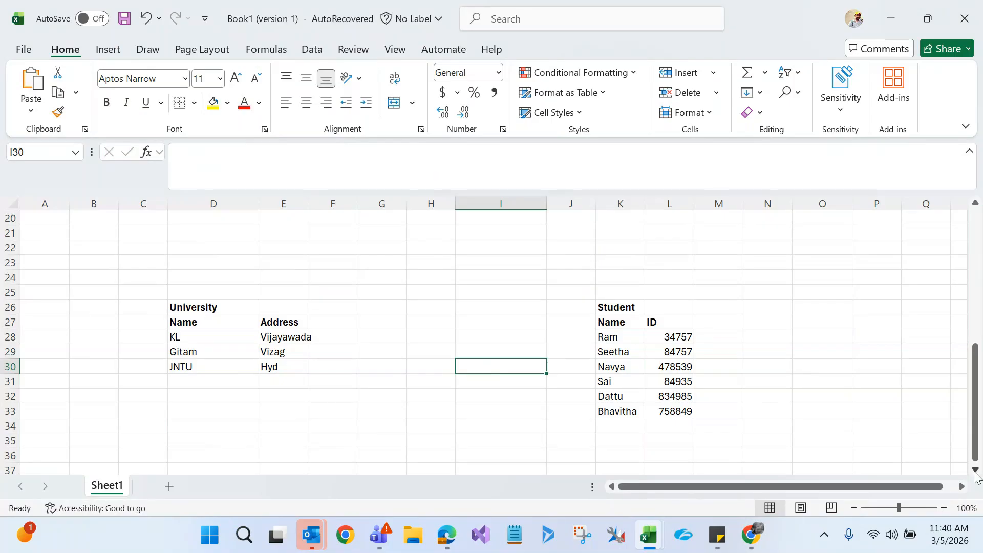
Examine how the universities in D28:D30 relate to the records in the Student table
{"action": "scroll", "coordinate": [975, 470], "scroll_direction": "down", "scroll_amount": 1}
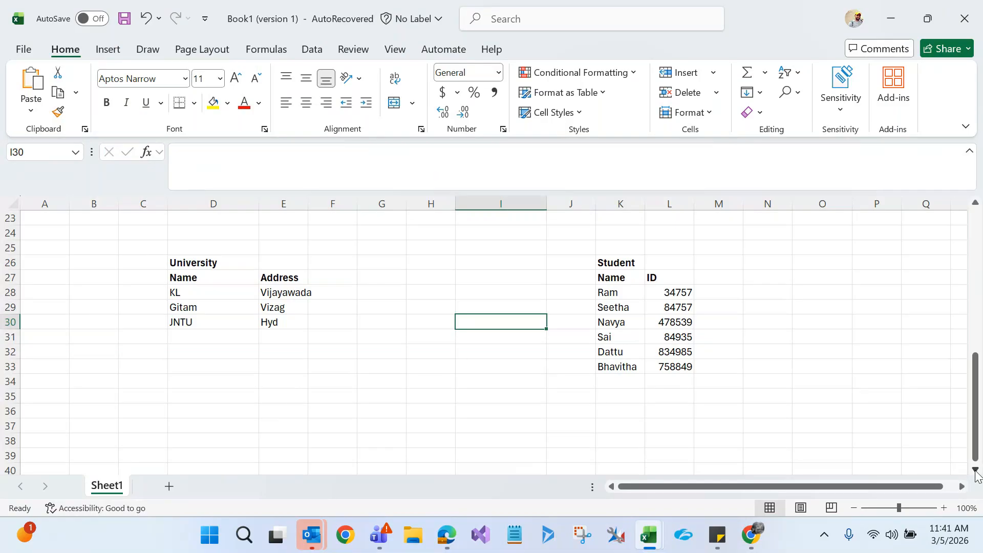
{"action": "left_click", "coordinate": [229, 294]}
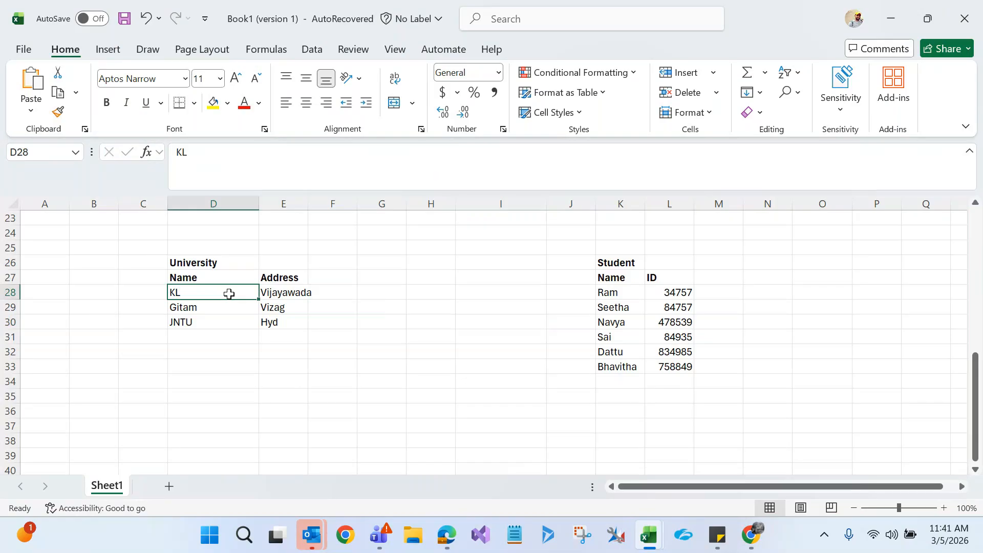
{"action": "left_click", "coordinate": [227, 306]}
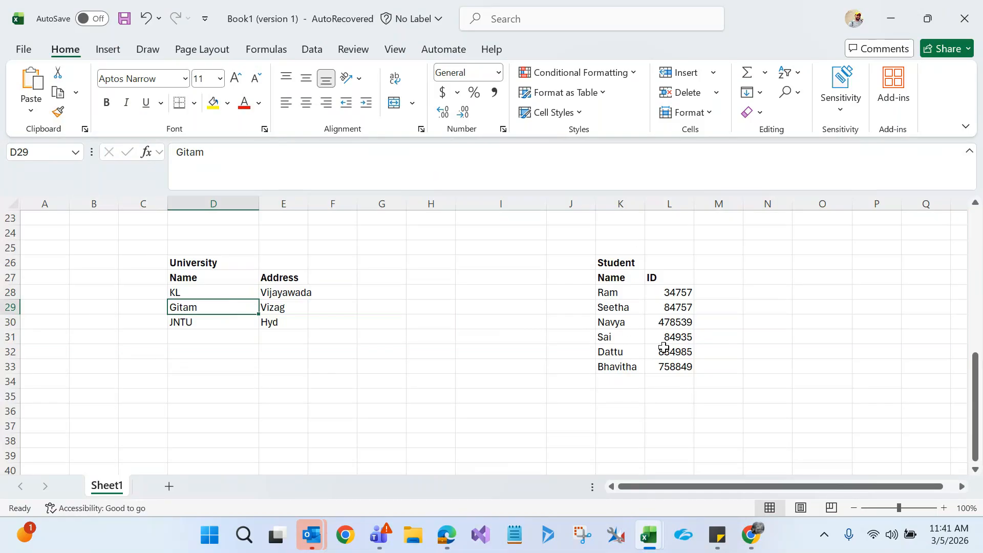
{"action": "left_click", "coordinate": [619, 305]}
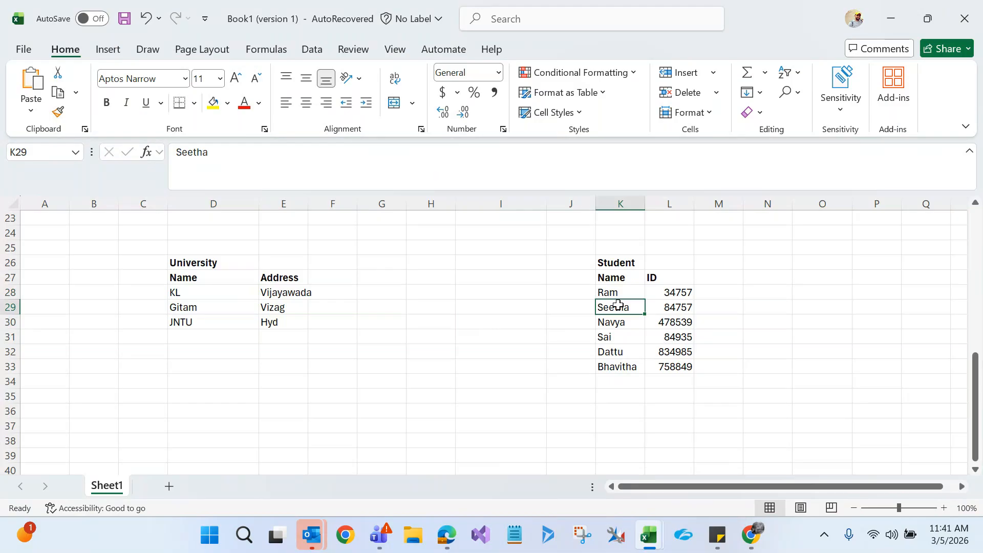
{"action": "left_click", "coordinate": [612, 264]}
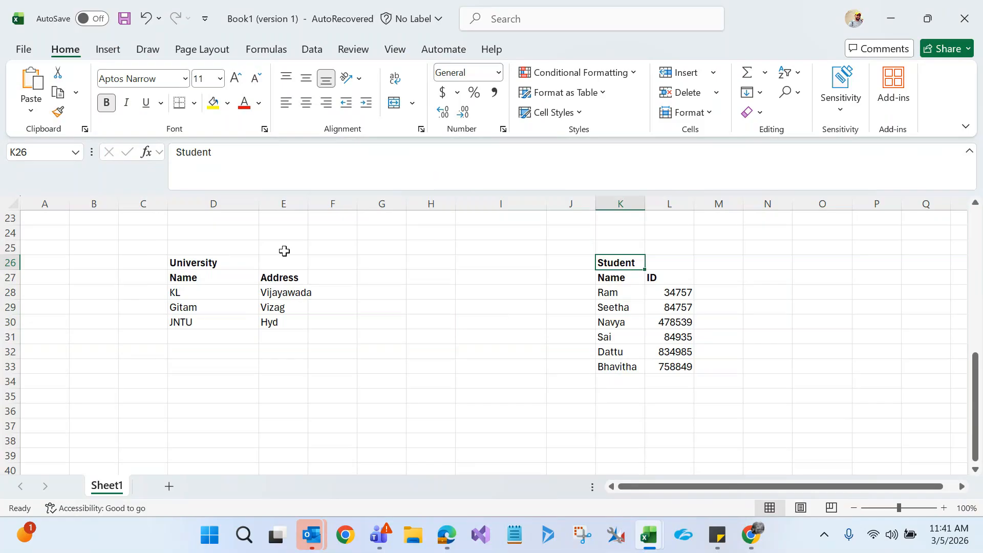
{"action": "left_click", "coordinate": [186, 292]}
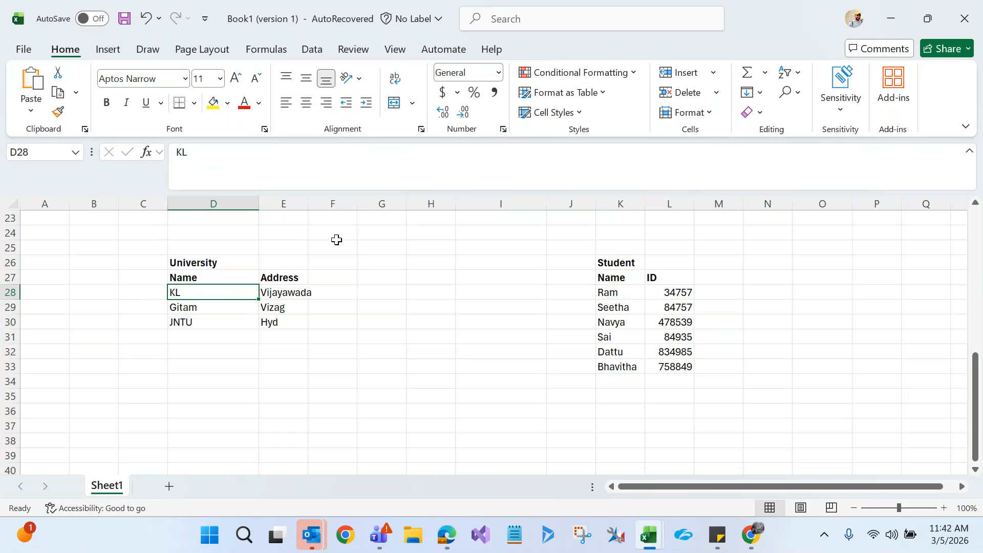
{"action": "left_click", "coordinate": [621, 265]}
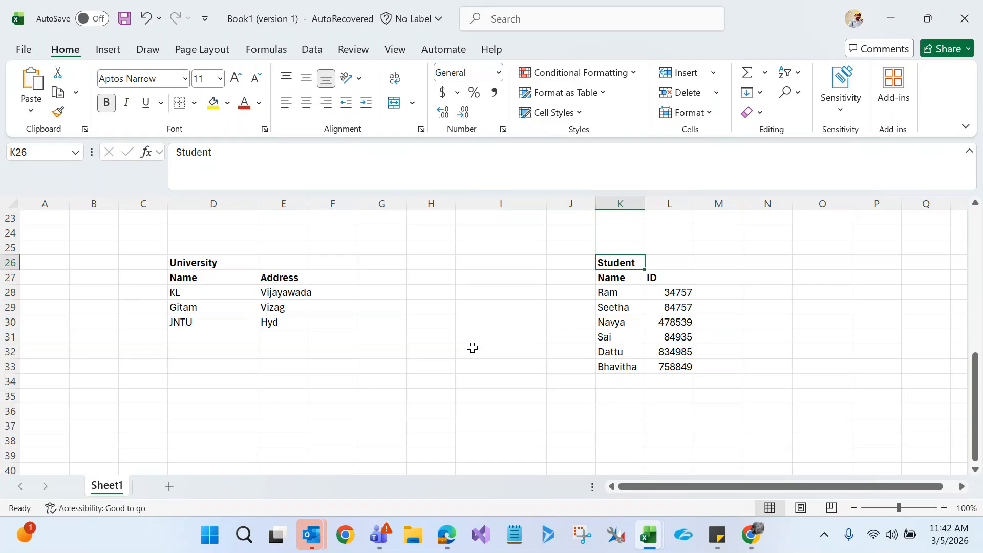
Label the University table Parent in D25 and the Student table Child in K25
{"action": "left_click_drag", "start_coordinate": [978, 384], "coordinate": [979, 370]}
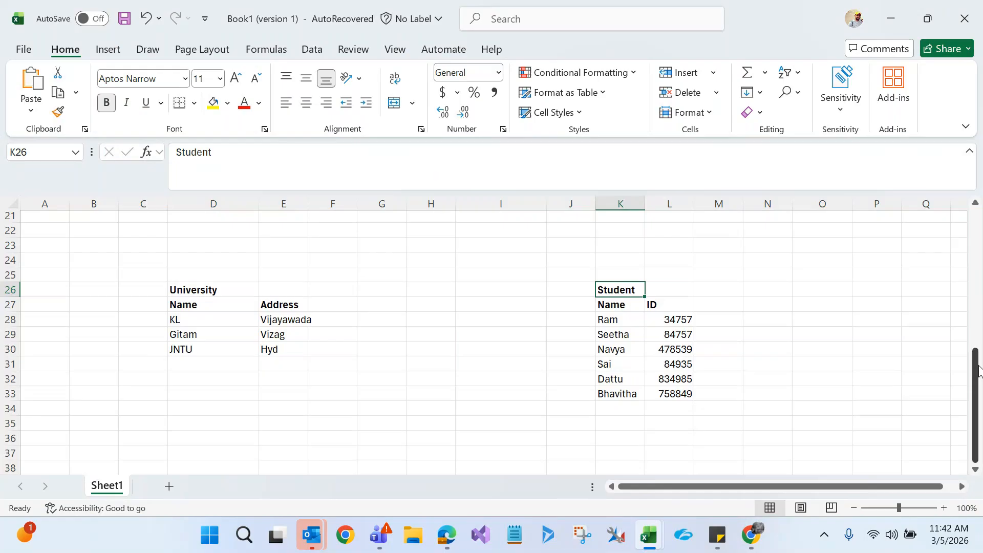
{"action": "left_click", "coordinate": [216, 279]}
{"action": "type", "text": "Parent"}
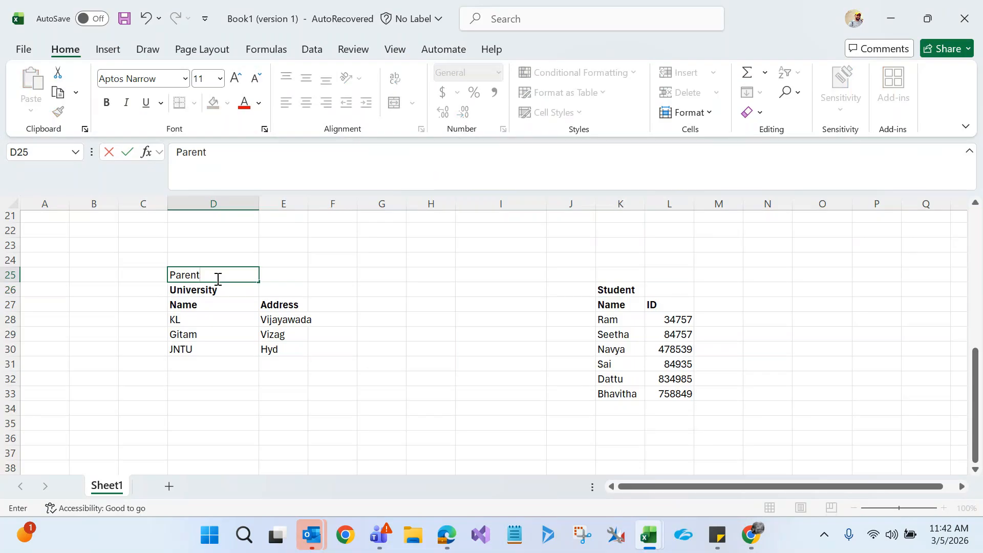
{"action": "left_click", "coordinate": [624, 279]}
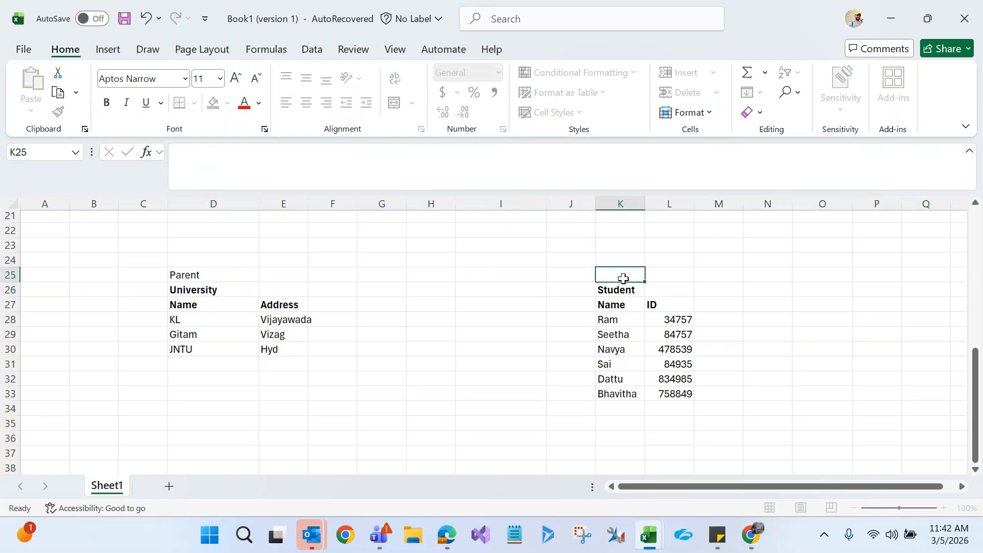
{"action": "type", "text": "Child"}
{"action": "left_click", "coordinate": [527, 331]}
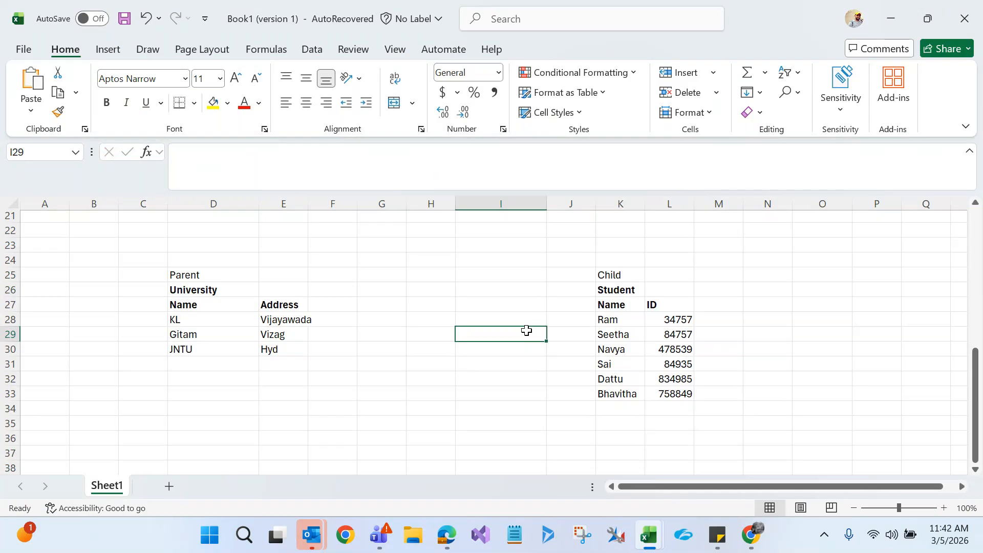
List the relationship types 1:N, N;1 and N:N in cells H27 to H29 between the two tables
{"action": "left_click", "coordinate": [447, 304]}
{"action": "type", "text": "1"}
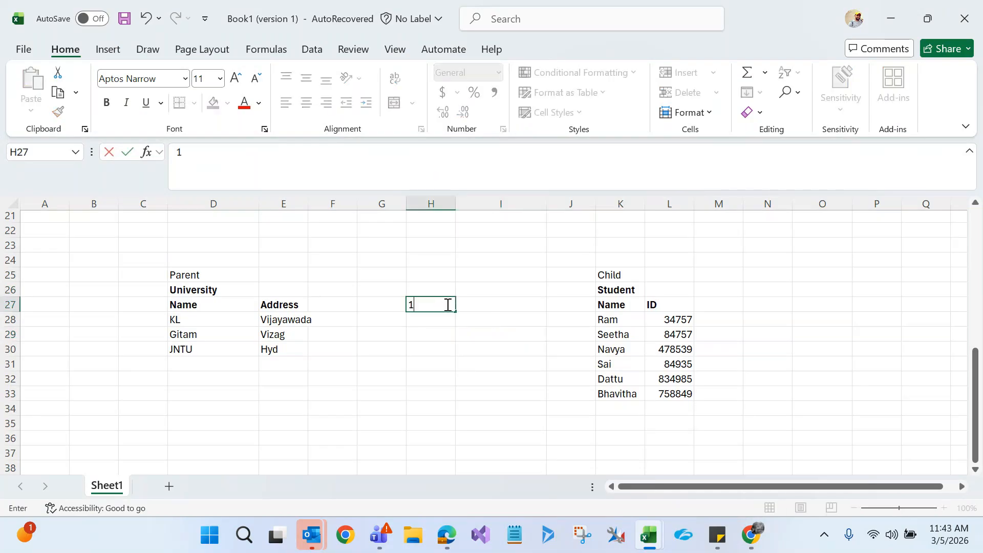
{"action": "type", "text": ":N"}
{"action": "key", "text": "ctrl+Return"}
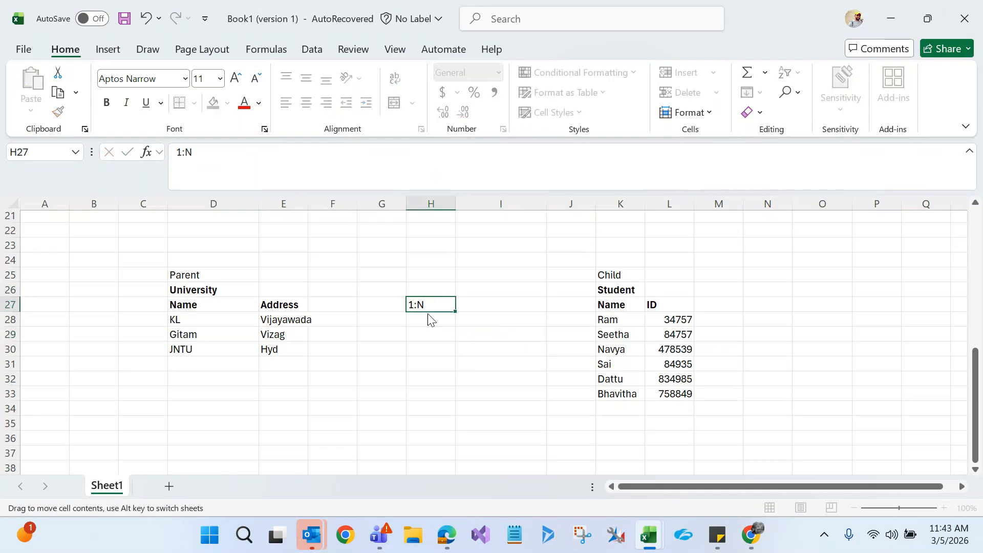
{"action": "left_click", "coordinate": [424, 319]}
{"action": "type", "text": "N;1"}
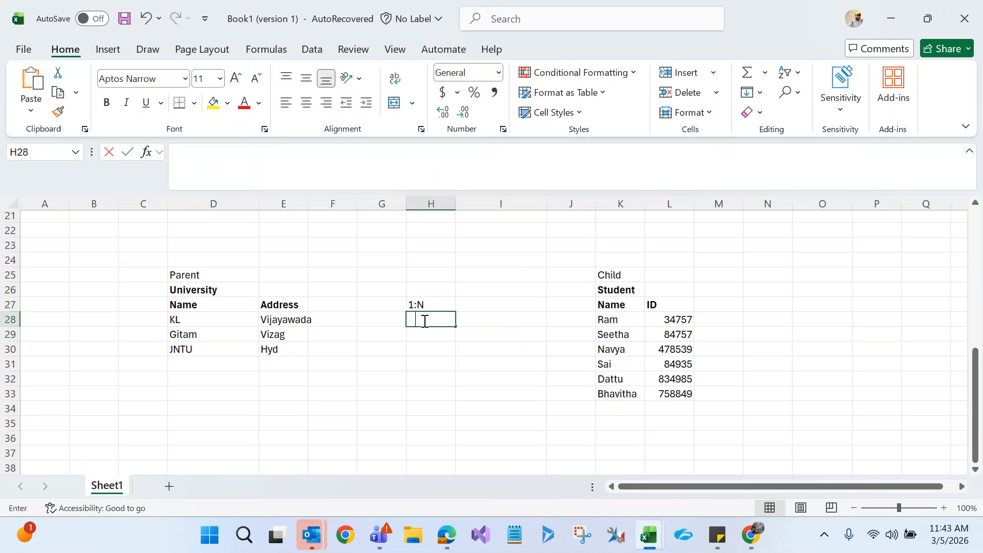
{"action": "left_click", "coordinate": [423, 330]}
{"action": "type", "text": "N:N"}
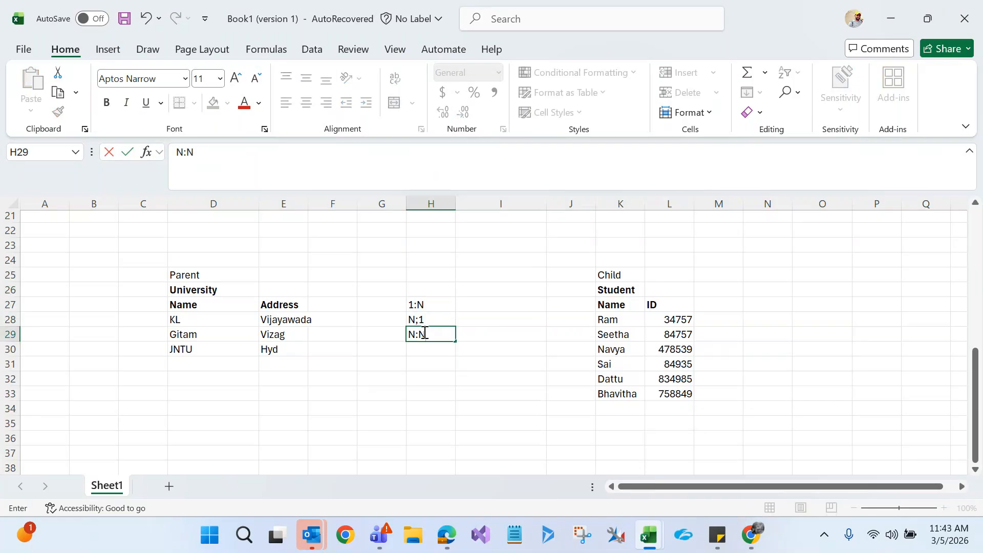
{"action": "left_click", "coordinate": [444, 391]}
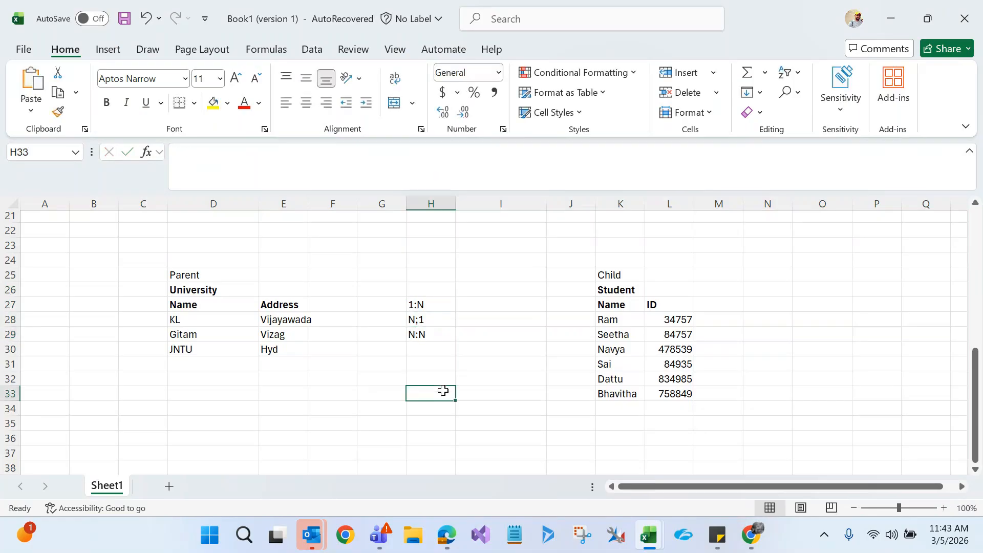
Compare the 1:N relationship entry in H27 with the University heading in D26
{"action": "left_click", "coordinate": [433, 307]}
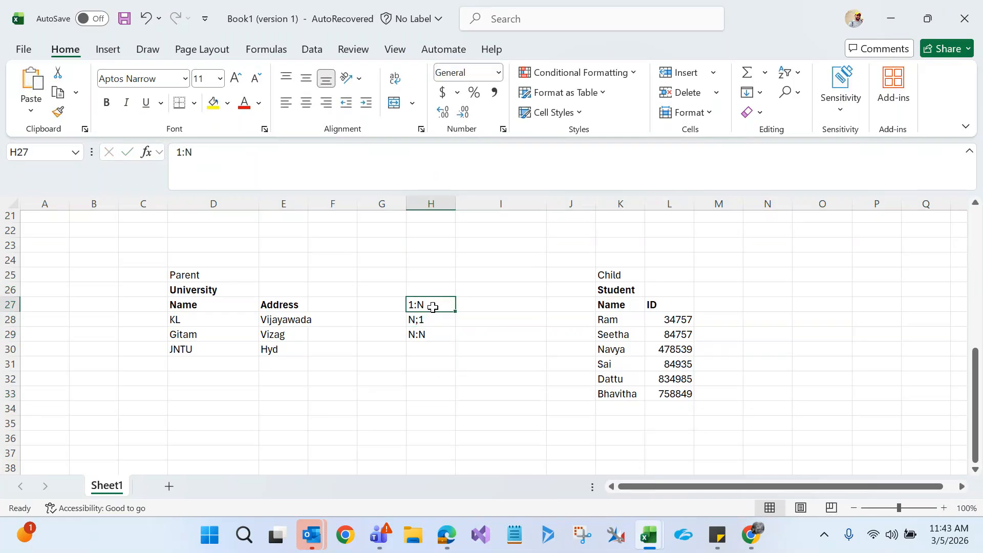
{"action": "left_click", "coordinate": [224, 290]}
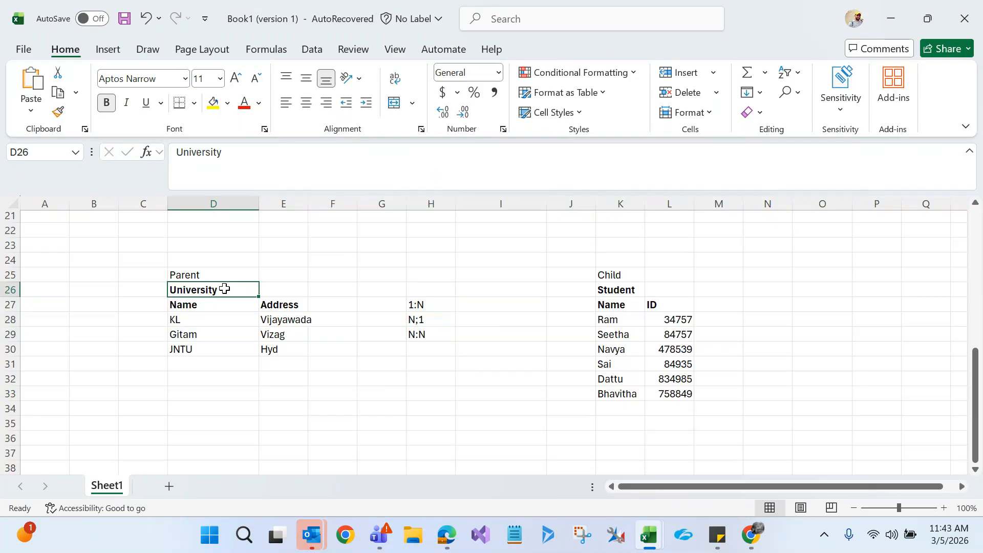
{"action": "left_click", "coordinate": [429, 301]}
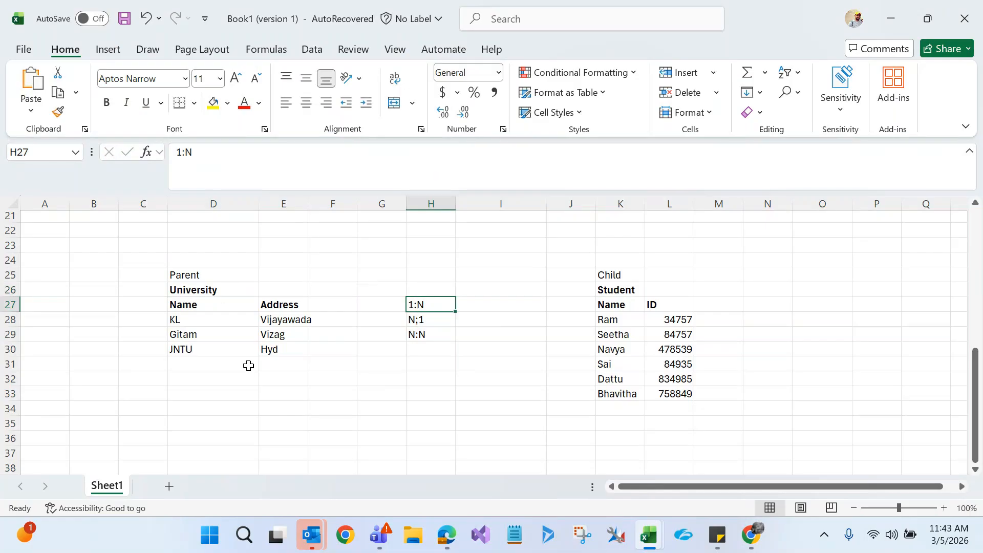
{"action": "left_click", "coordinate": [260, 399]}
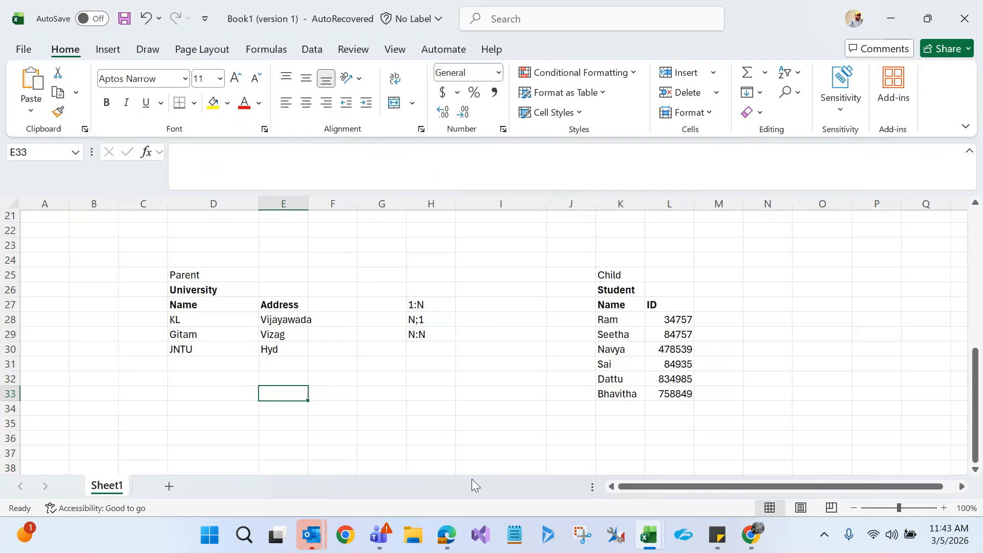
Switch to the GoTo Meeting window to check on the participants, and return to the Excel worksheet
{"action": "mouse_move", "coordinate": [438, 538]}
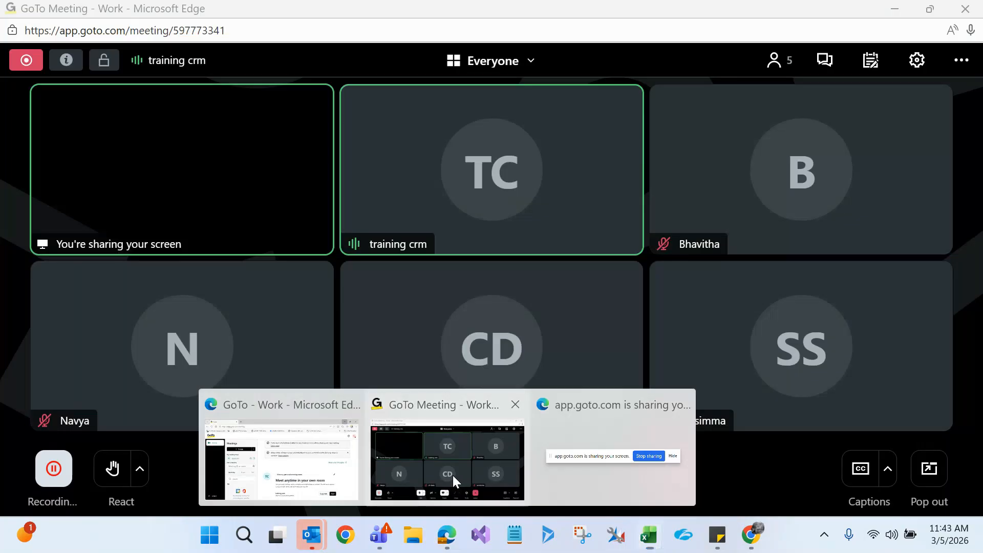
{"action": "left_click", "coordinate": [453, 475]}
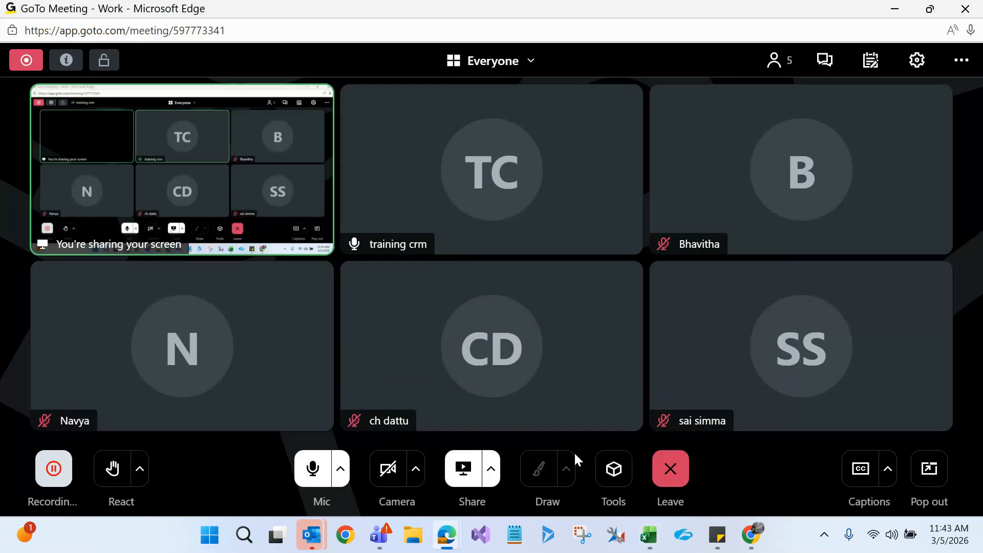
{"action": "key", "text": "alt+Tab"}
{"action": "left_click", "coordinate": [521, 250]}
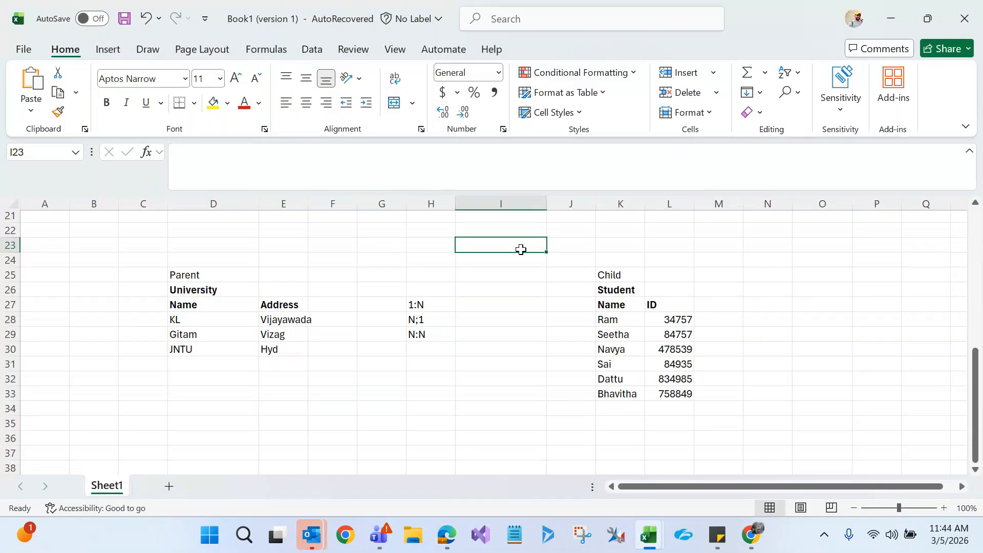
Compare the relationship types in H27 and H28 with the parent and child definition of 1:N in J4
{"action": "left_click", "coordinate": [434, 305]}
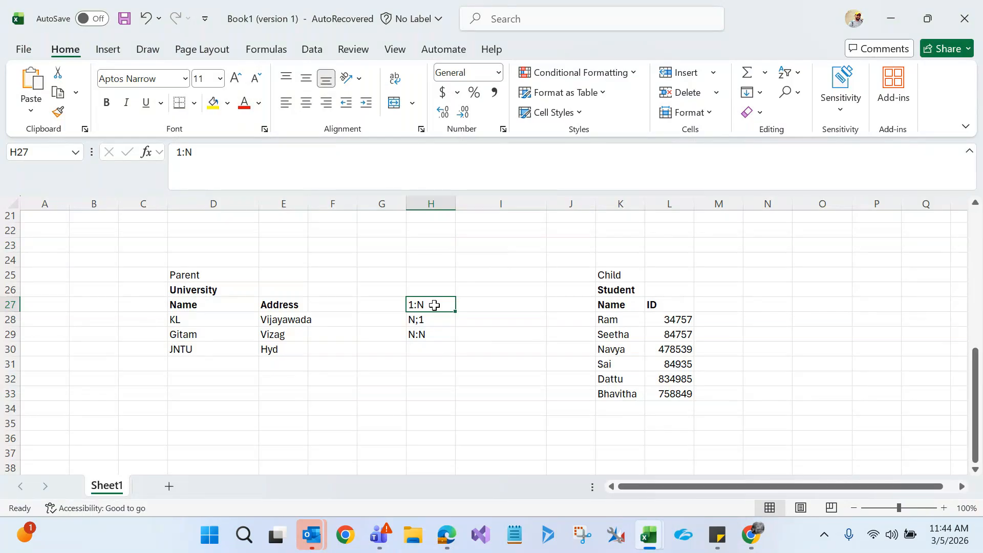
{"action": "left_click", "coordinate": [495, 383]}
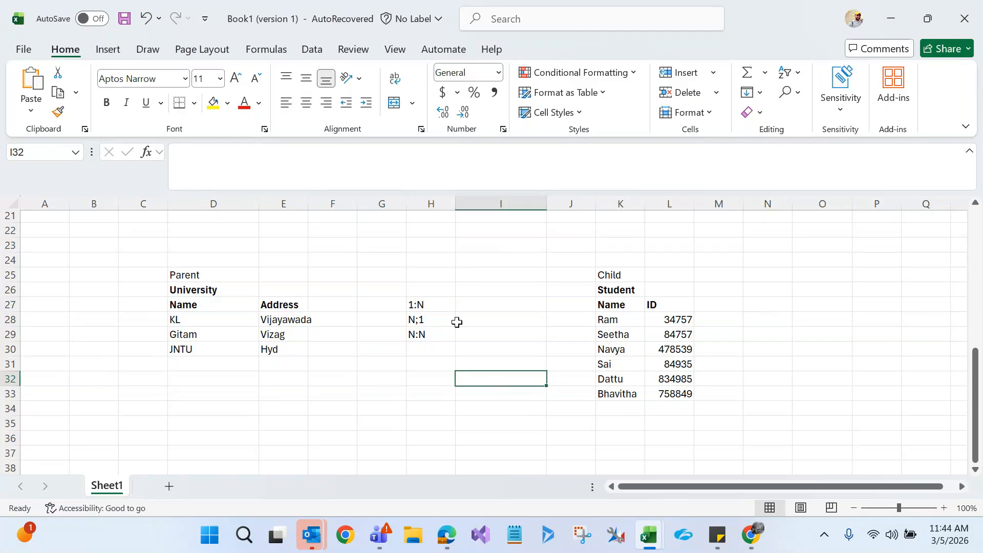
{"action": "left_click", "coordinate": [443, 305]}
{"action": "left_click", "coordinate": [426, 319]}
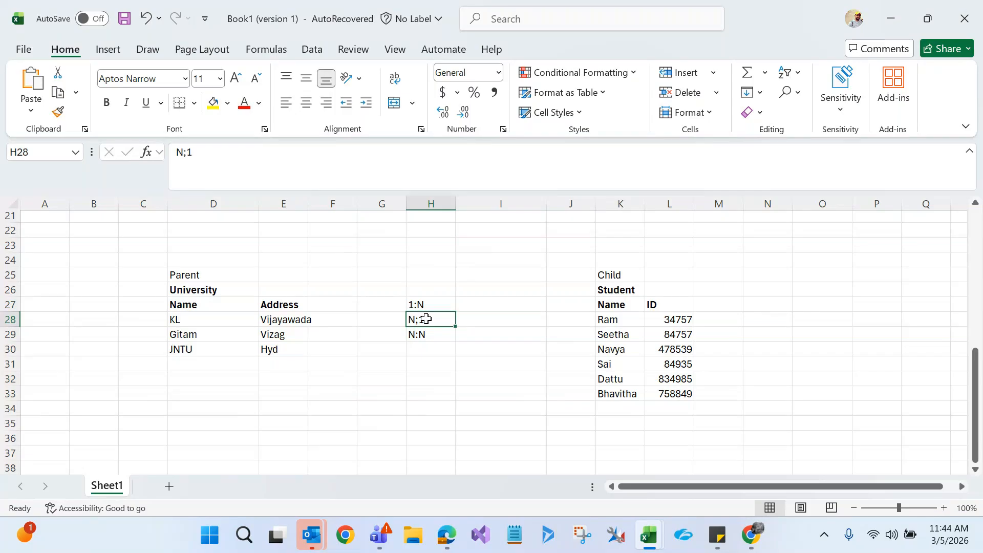
{"action": "left_click_drag", "start_coordinate": [981, 362], "coordinate": [961, 245]}
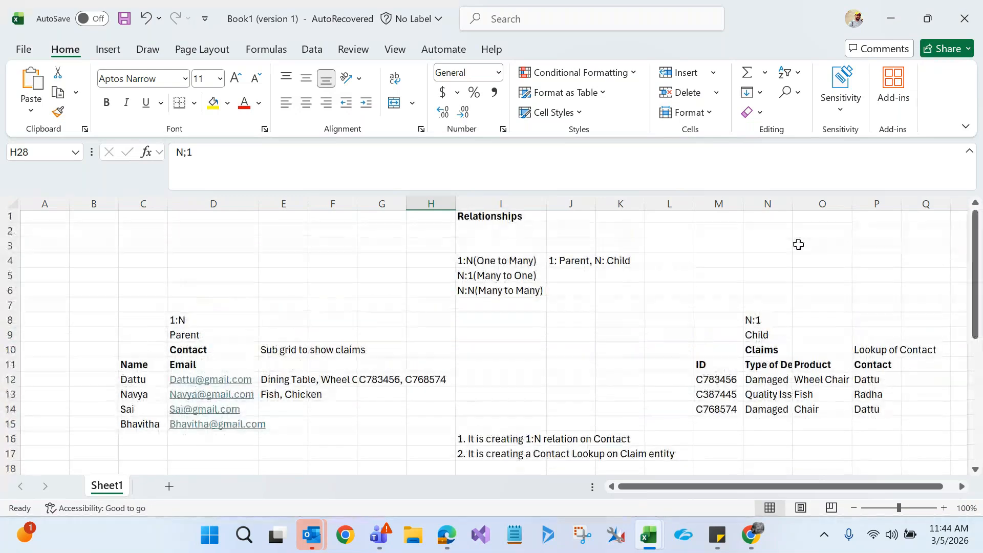
{"action": "left_click", "coordinate": [574, 260]}
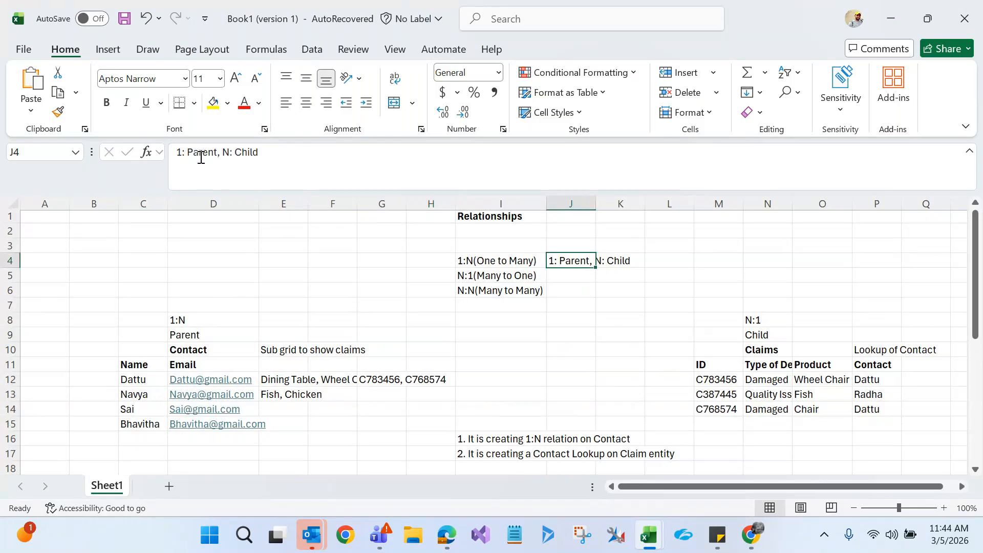
{"action": "left_click_drag", "start_coordinate": [182, 148], "coordinate": [178, 149]}
Mark the University table as the 1:N side in D24, above its Parent label
{"action": "left_click_drag", "start_coordinate": [977, 241], "coordinate": [738, 343]}
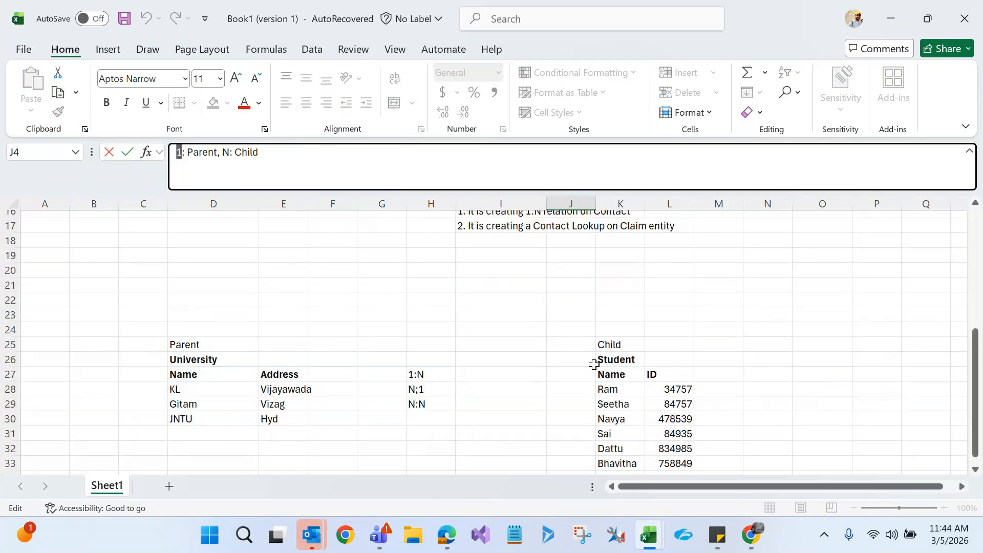
{"action": "left_click", "coordinate": [211, 332]}
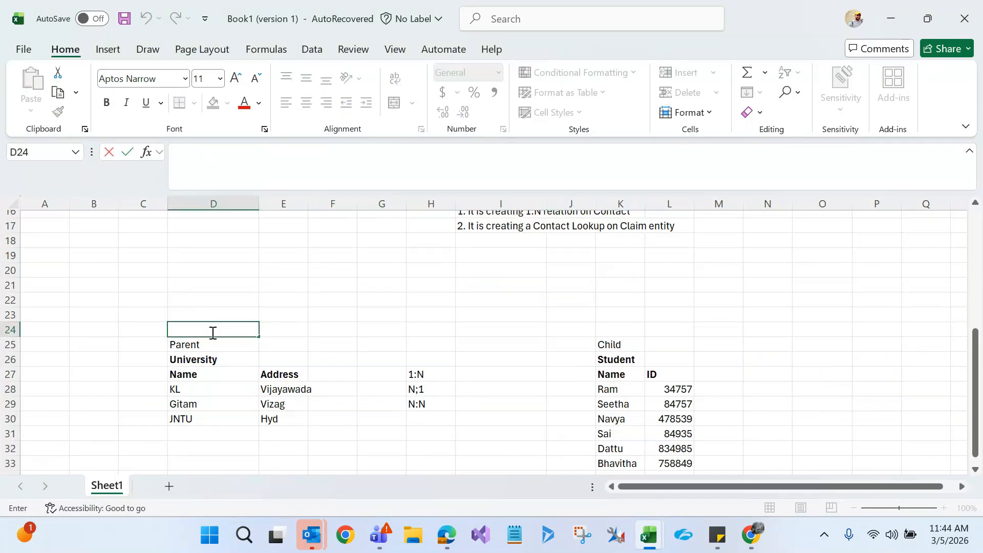
{"action": "type", "text": "1:N"}
{"action": "left_click", "coordinate": [356, 422]}
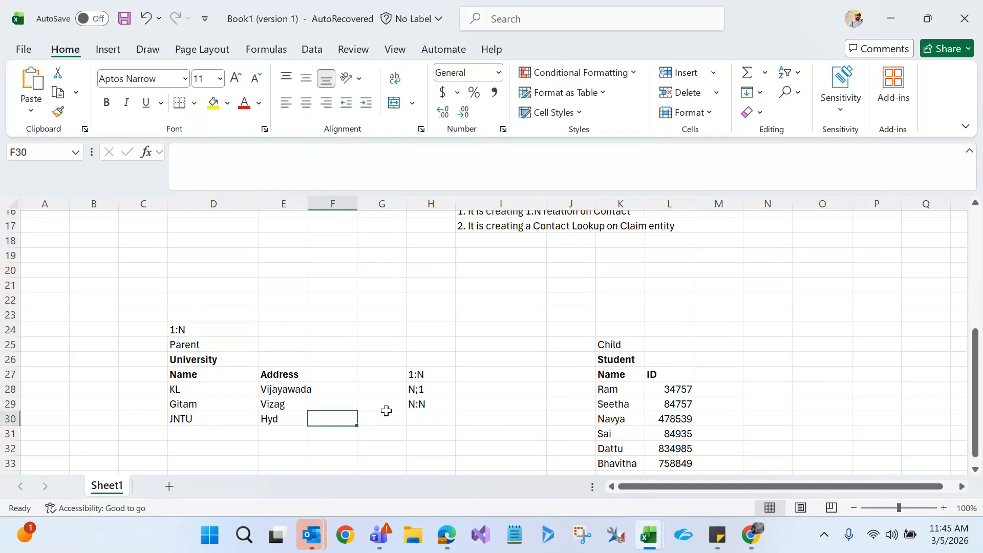
Mark the Student table as the N:1 side in K24, above its Child label
{"action": "left_click", "coordinate": [642, 360]}
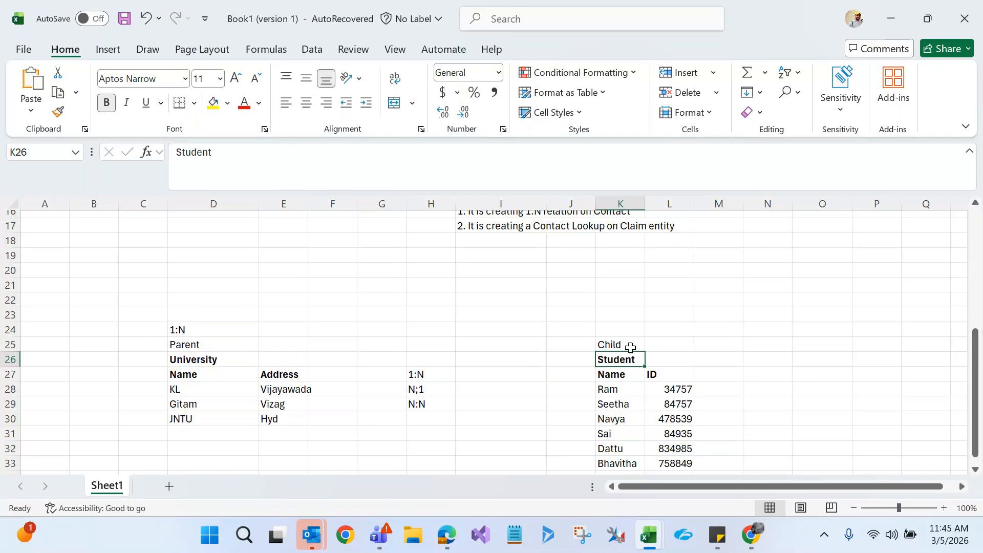
{"action": "left_click", "coordinate": [626, 345]}
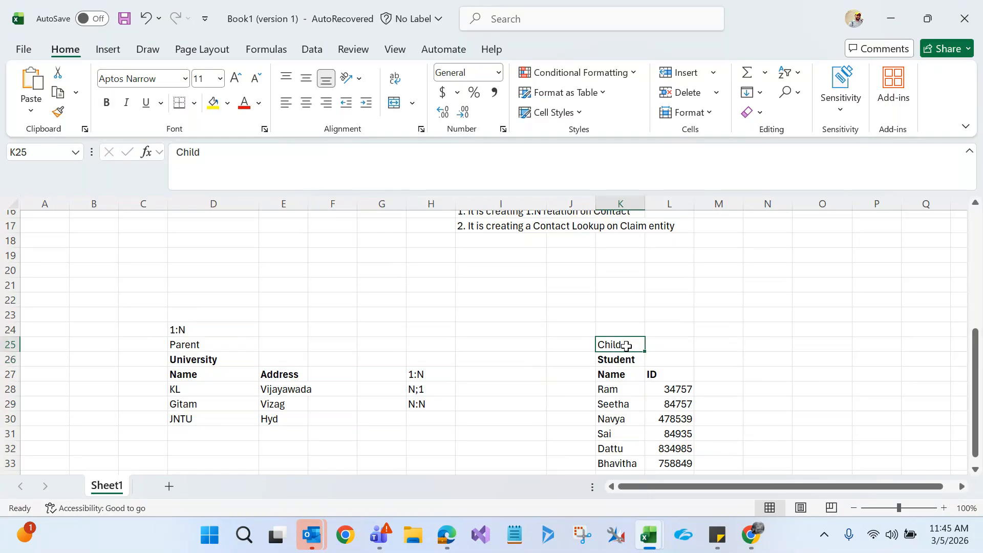
{"action": "left_click", "coordinate": [616, 332]}
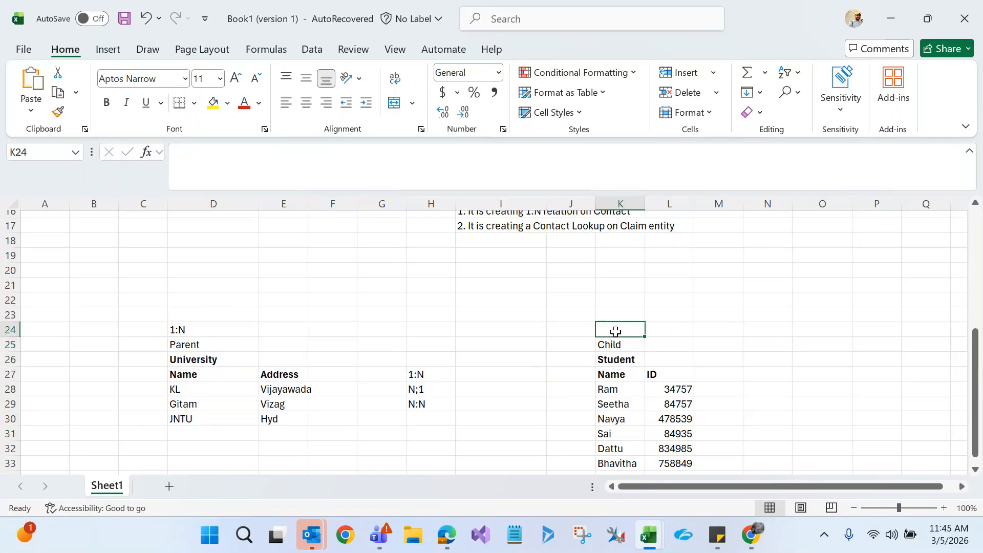
{"action": "type", "text": "N"}
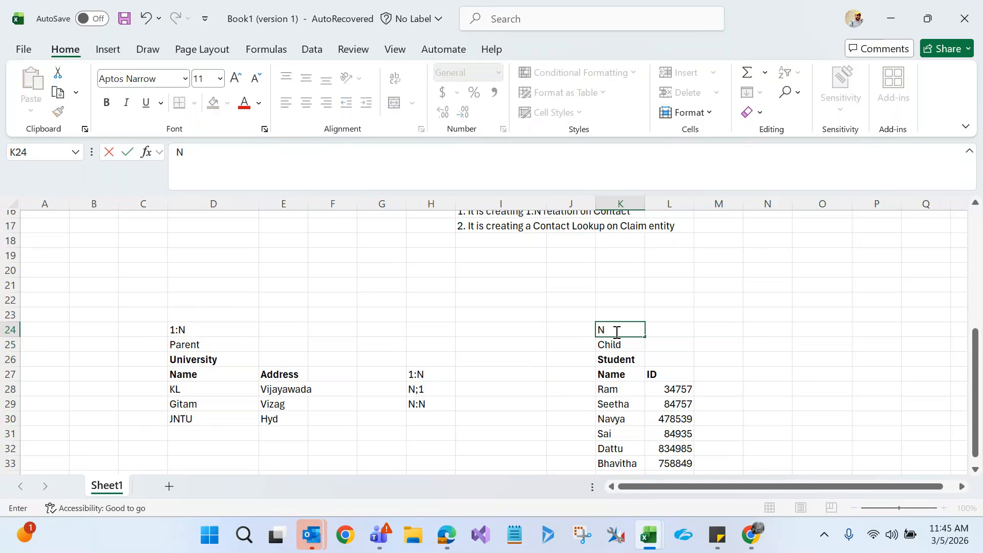
{"action": "type", "text": ":1"}
{"action": "left_click", "coordinate": [750, 325]}
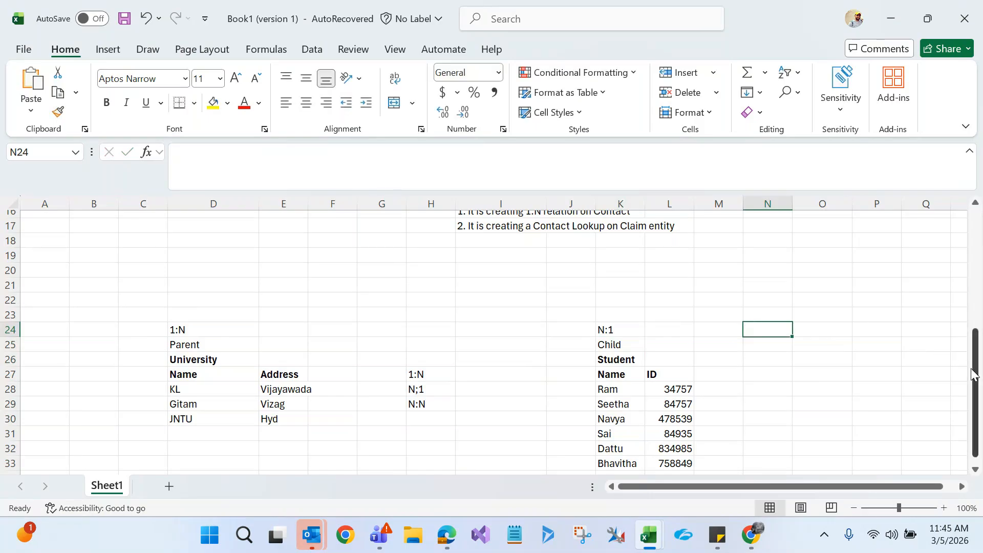
Enter Bank in E42 as a table heading in the empty area below the University and Student example
{"action": "left_click", "coordinate": [976, 470]}
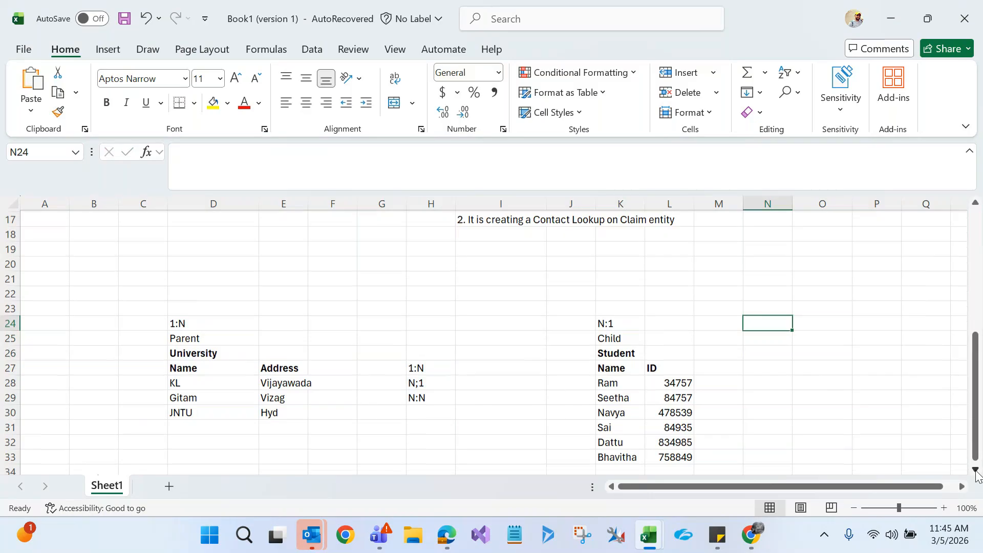
{"action": "left_click", "coordinate": [976, 470]}
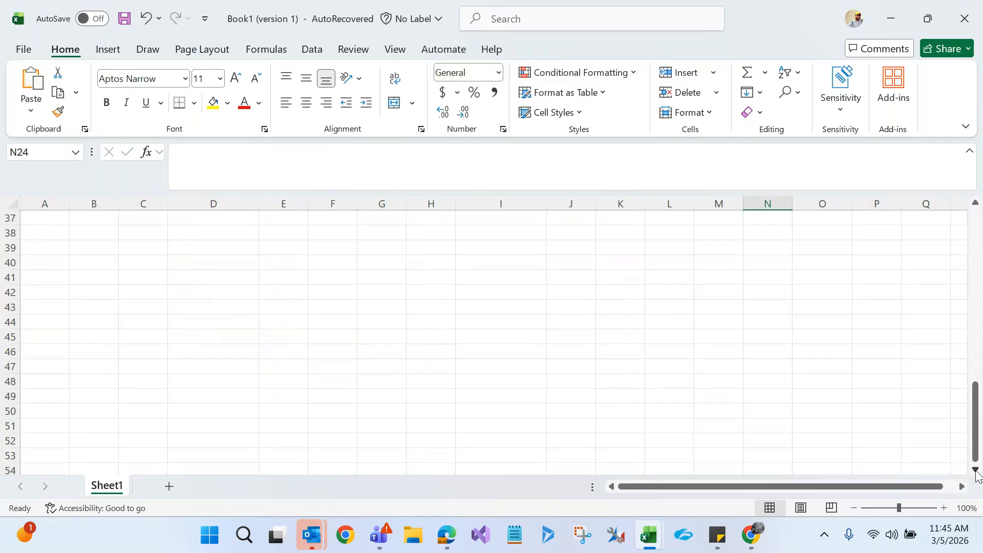
{"action": "left_click", "coordinate": [283, 298]}
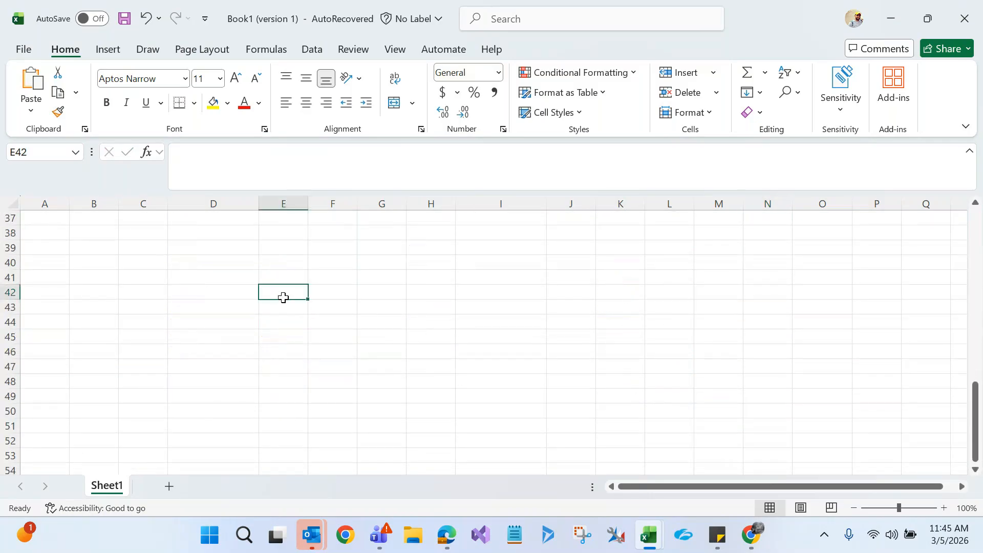
{"action": "type", "text": "Bank"}
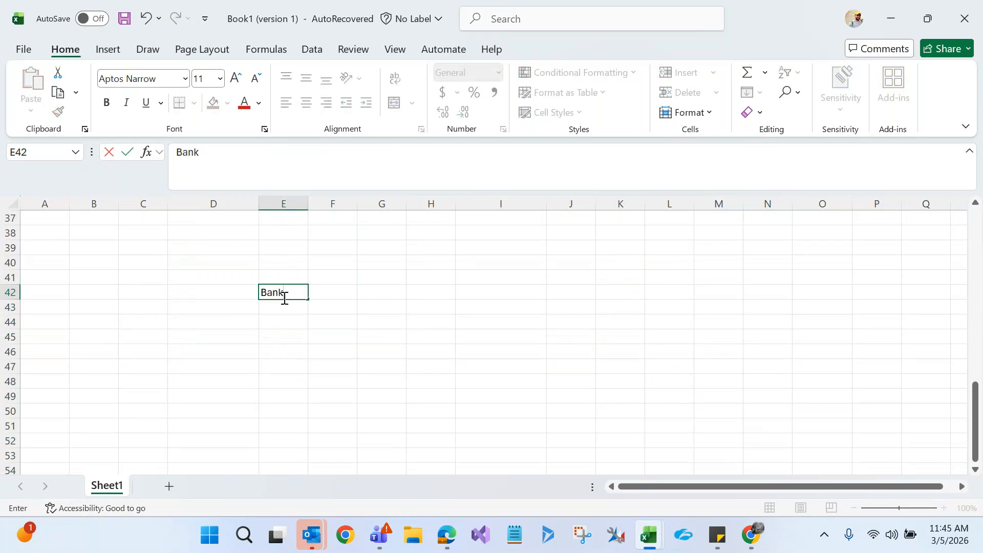
{"action": "left_click", "coordinate": [278, 336]}
Set the headings for two new tables: Student in E42 and Sport in K42
{"action": "left_click", "coordinate": [281, 297]}
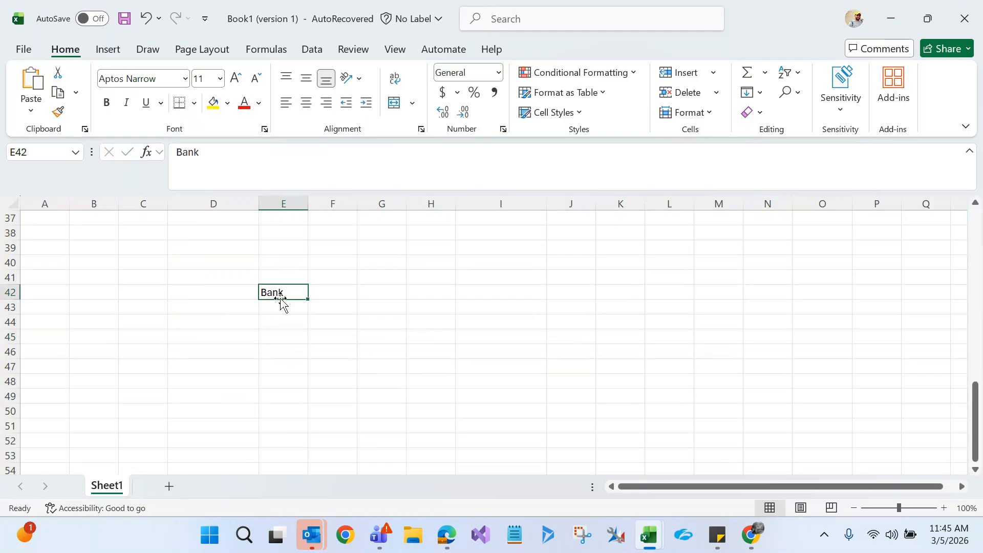
{"action": "type", "text": "Student"}
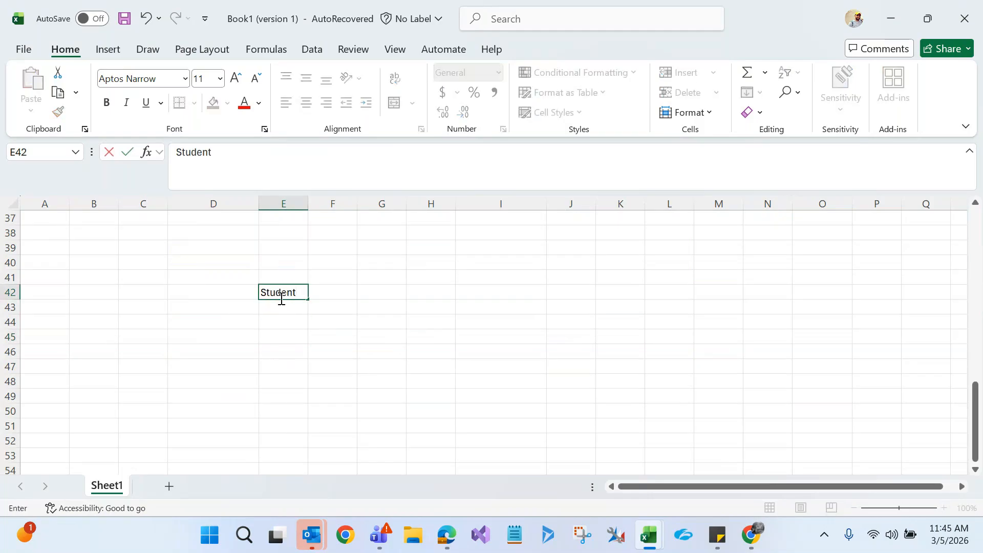
{"action": "left_click", "coordinate": [608, 295]}
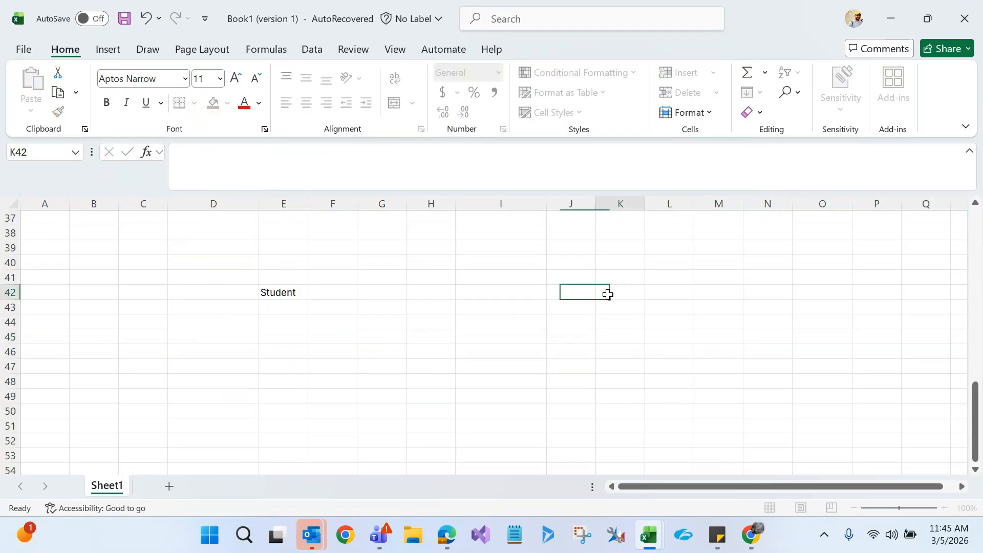
{"action": "type", "text": "Sport"}
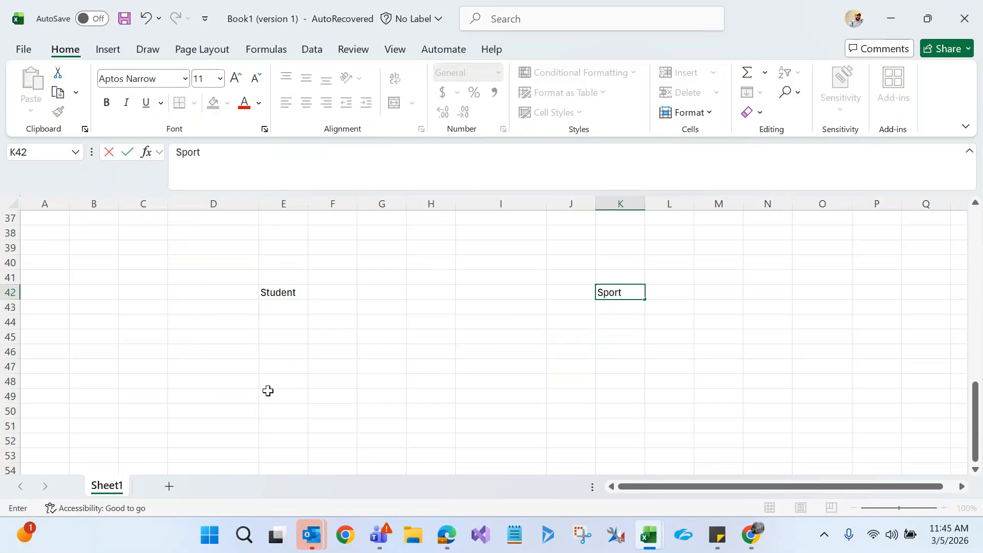
Copy the Name and ID columns with all student records from K27:L33 to D44, below the new Student heading
{"action": "left_click_drag", "start_coordinate": [977, 399], "coordinate": [980, 353]}
{"action": "left_click", "coordinate": [618, 275]}
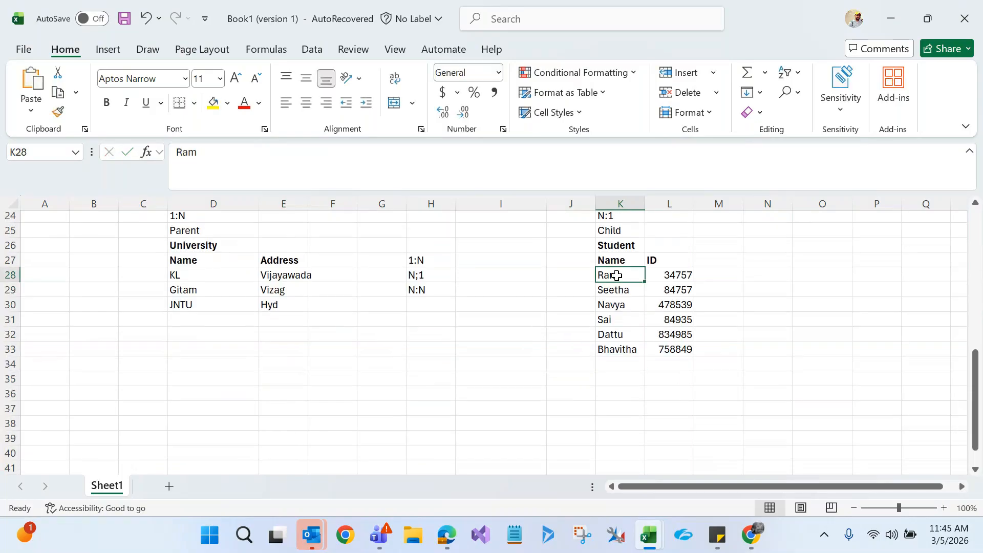
{"action": "key", "text": "shift+Right"}
{"action": "key", "text": "Up"}
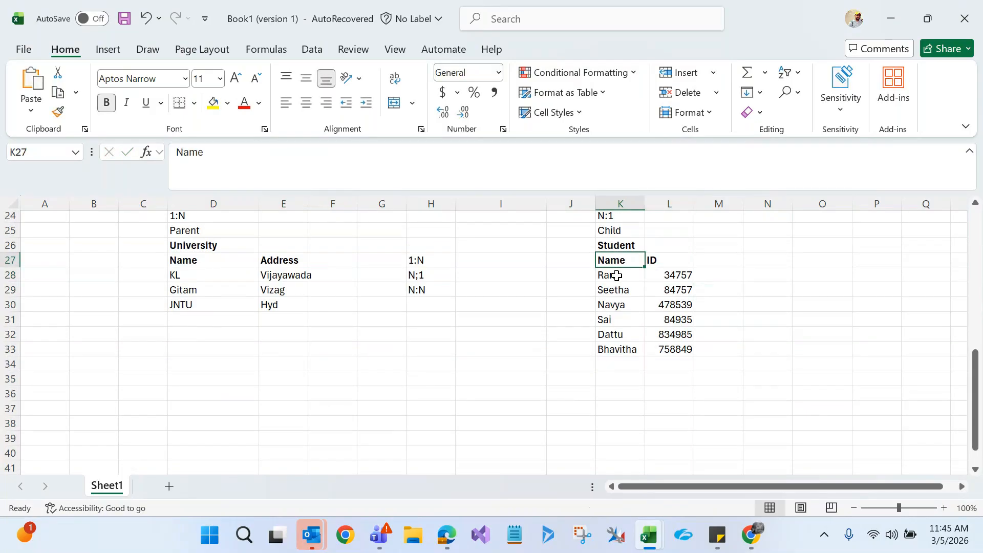
{"action": "key", "text": "shift+Right"}
{"action": "key", "text": "shift+Down"}
{"action": "key", "text": "shift+Down"}
{"action": "key", "text": "shift+Down"}
{"action": "key", "text": "shift+Down"}
{"action": "key", "text": "shift+Down"}
{"action": "key", "text": "shift+Down"}
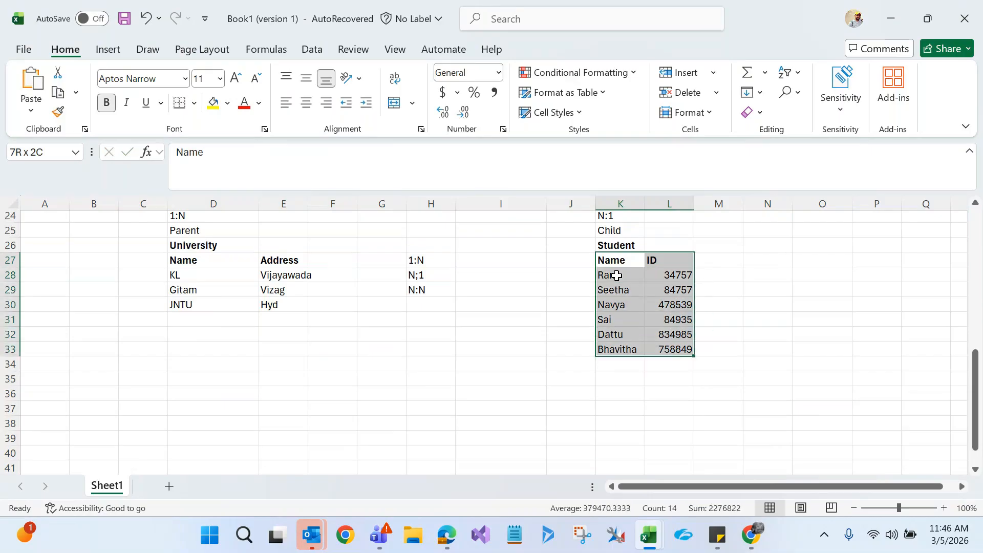
{"action": "key", "text": "ctrl+c"}
{"action": "left_click_drag", "start_coordinate": [980, 372], "coordinate": [980, 382]}
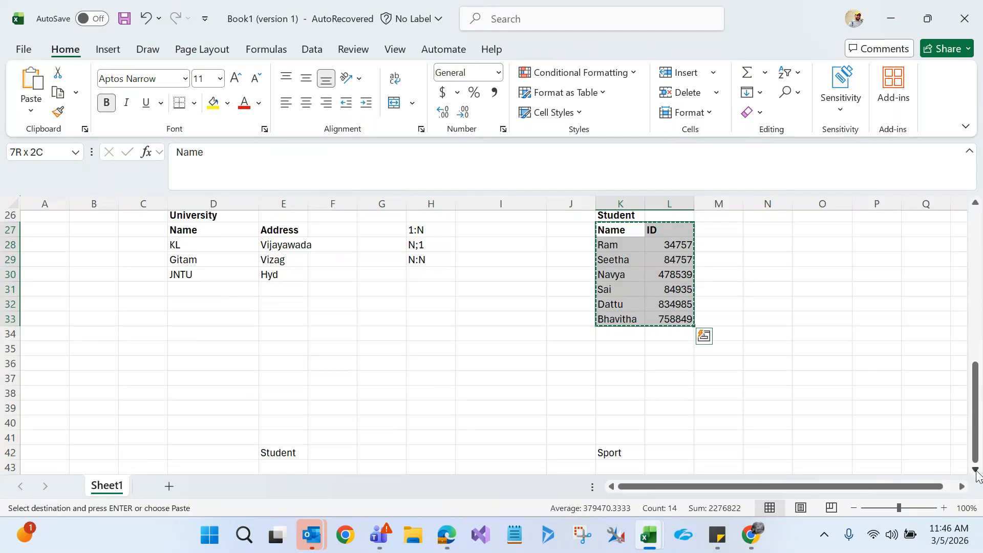
{"action": "scroll", "coordinate": [977, 474], "scroll_direction": "down", "scroll_amount": 3}
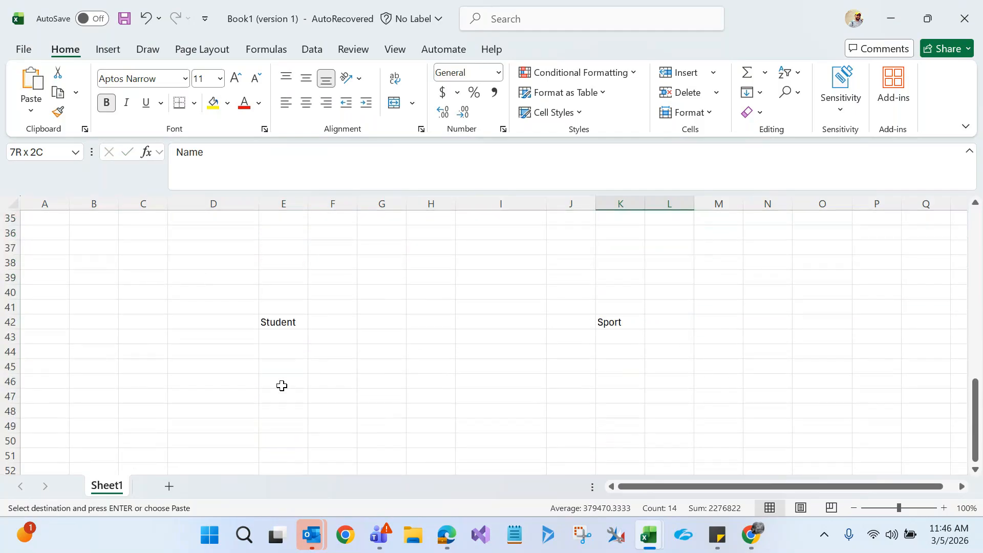
{"action": "left_click", "coordinate": [241, 354]}
{"action": "key", "text": "ctrl+v"}
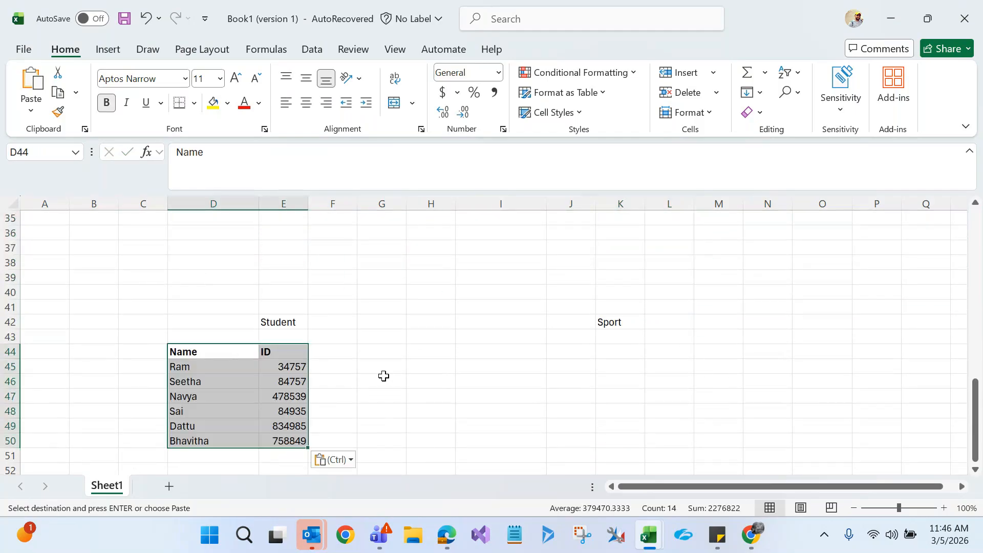
{"action": "left_click", "coordinate": [431, 381]}
Make the Student heading in E42 and the Sport heading in K42 bold
{"action": "left_click", "coordinate": [292, 324]}
{"action": "key", "text": "ctrl+b"}
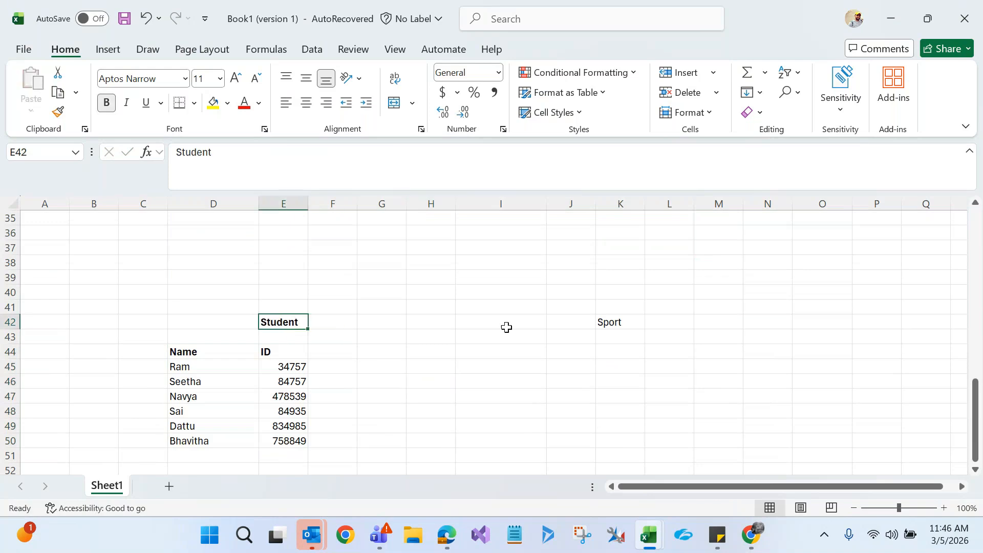
{"action": "left_click", "coordinate": [616, 318]}
{"action": "key", "text": "ctrl+b"}
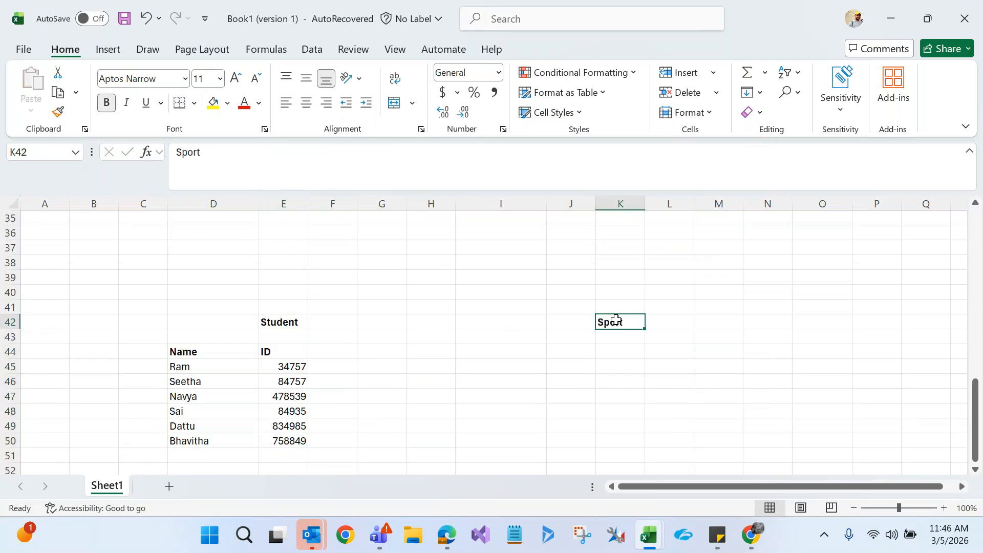
List the sports Cricket, Volleyball, Basketball and Football in K44:K47 below the Sport heading
{"action": "left_click", "coordinate": [610, 354]}
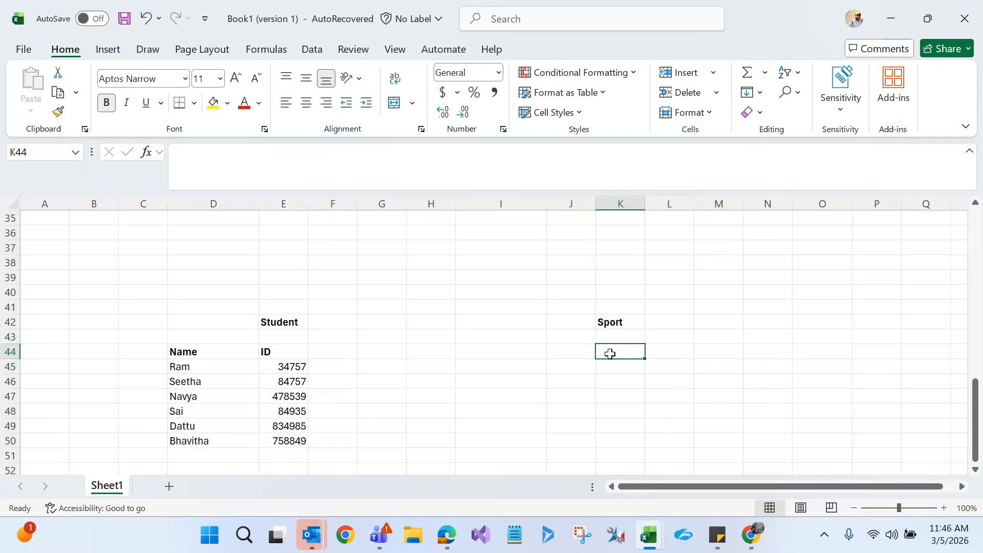
{"action": "type", "text": "Cricket"}
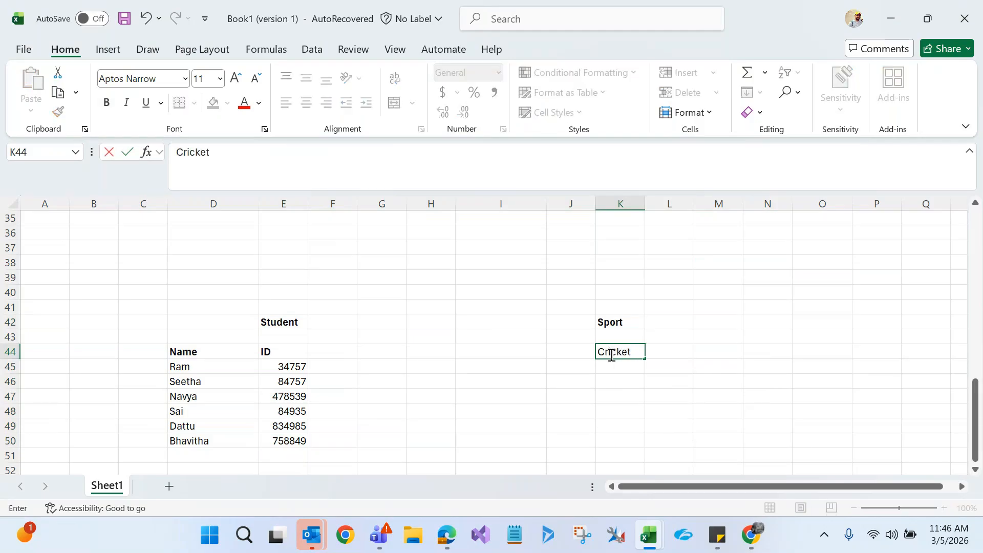
{"action": "left_click", "coordinate": [615, 369]}
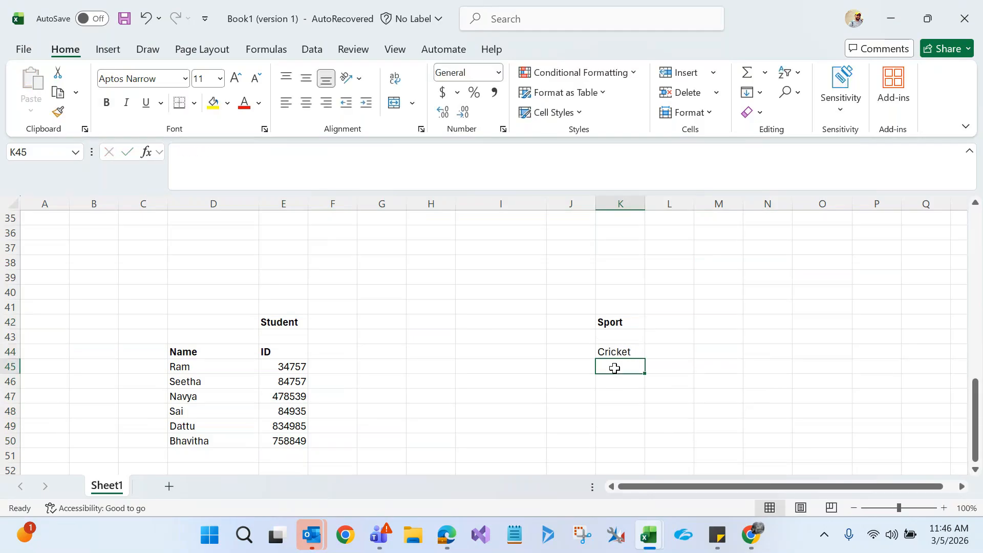
{"action": "type", "text": "Volleyball"}
{"action": "left_click", "coordinate": [614, 383]}
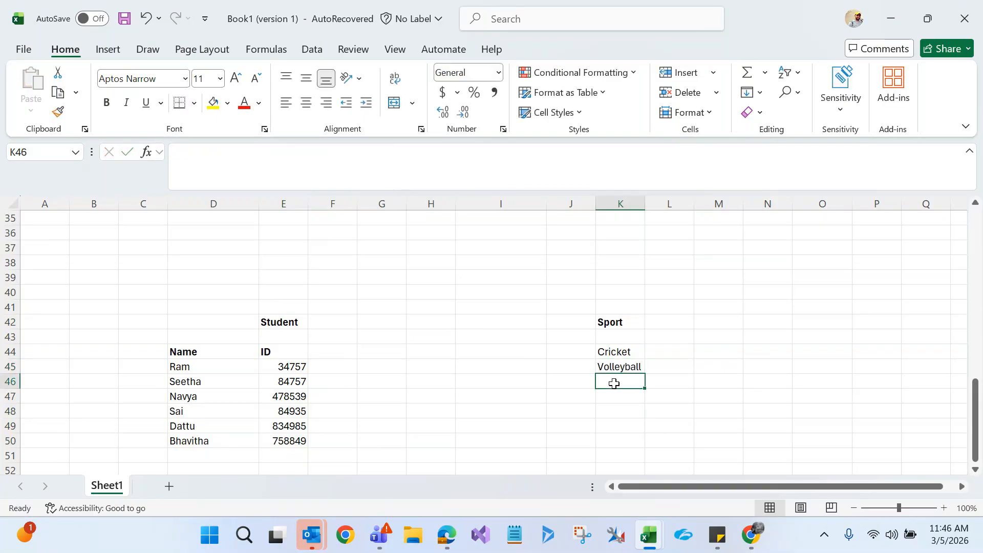
{"action": "type", "text": "Basket"}
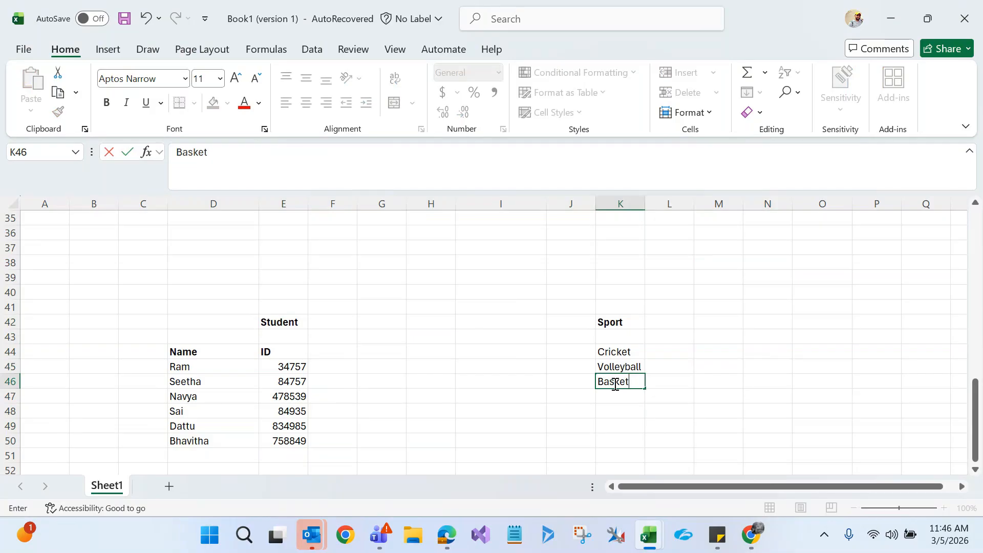
{"action": "type", "text": "ball"}
{"action": "left_click", "coordinate": [611, 393]}
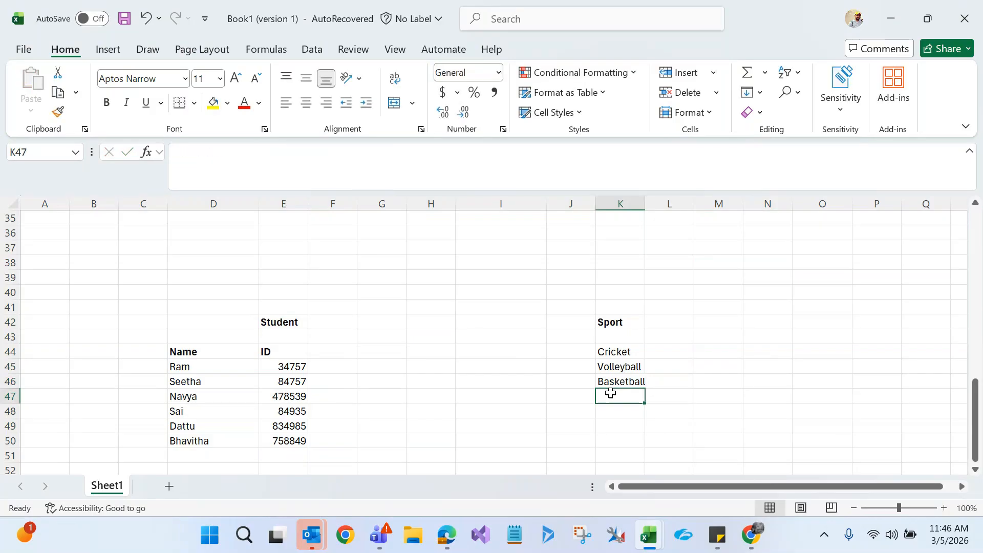
{"action": "type", "text": "Fo"}
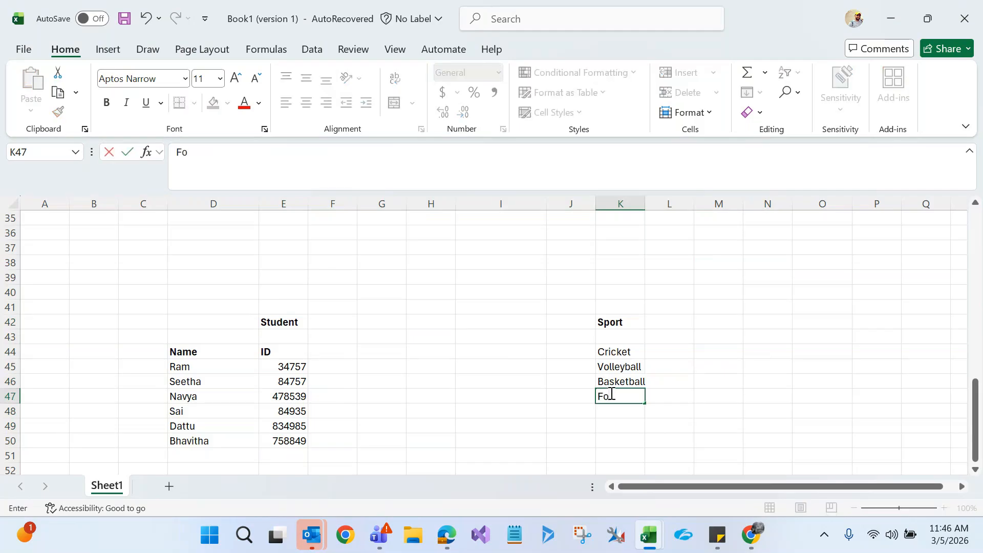
{"action": "type", "text": "ttball"}
{"action": "left_click", "coordinate": [616, 397]}
{"action": "key", "text": "BackSpace"}
{"action": "type", "text": "o"}
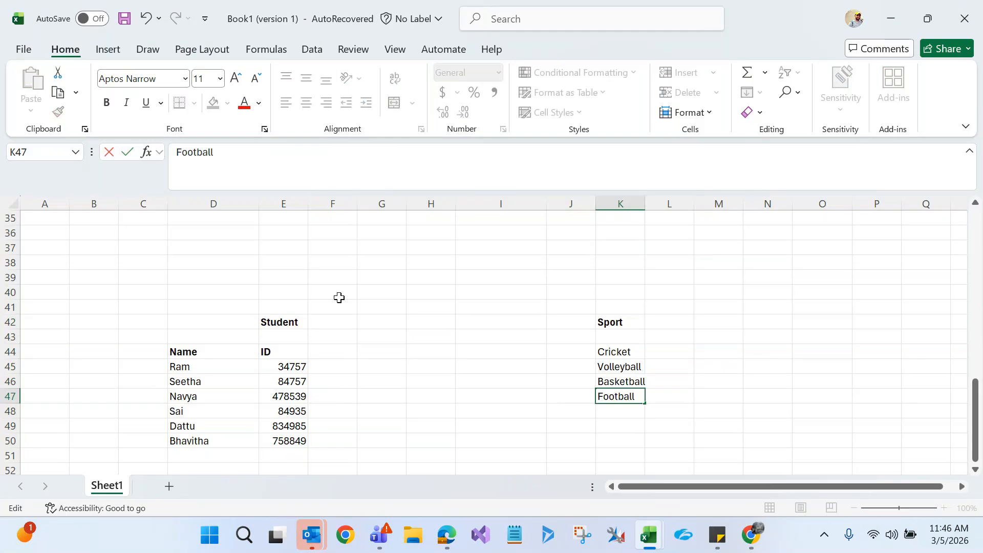
{"action": "left_click", "coordinate": [374, 352]}
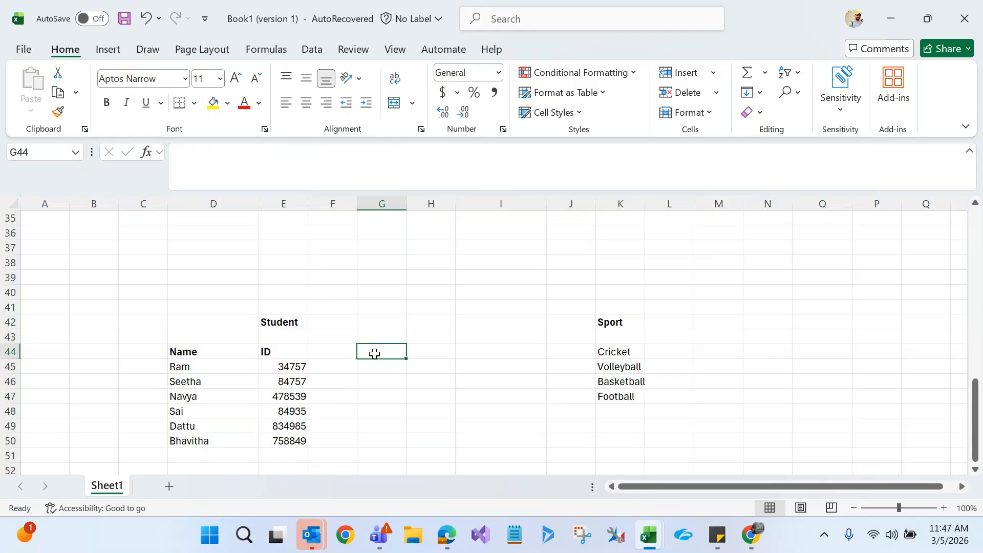
Label the Sport table as Parent in K41 and the Student table as Child in E41
{"action": "double_click", "coordinate": [614, 302]}
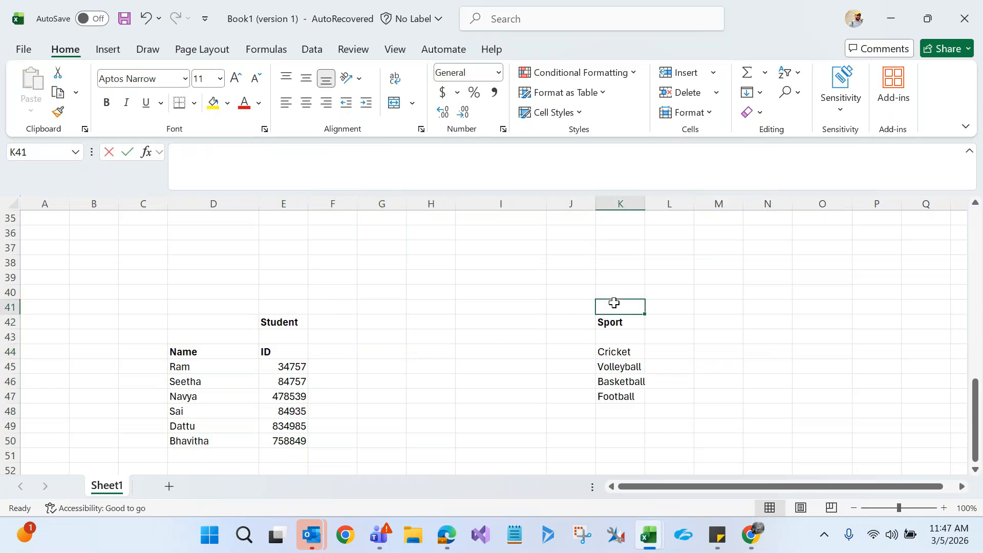
{"action": "type", "text": "Parent"}
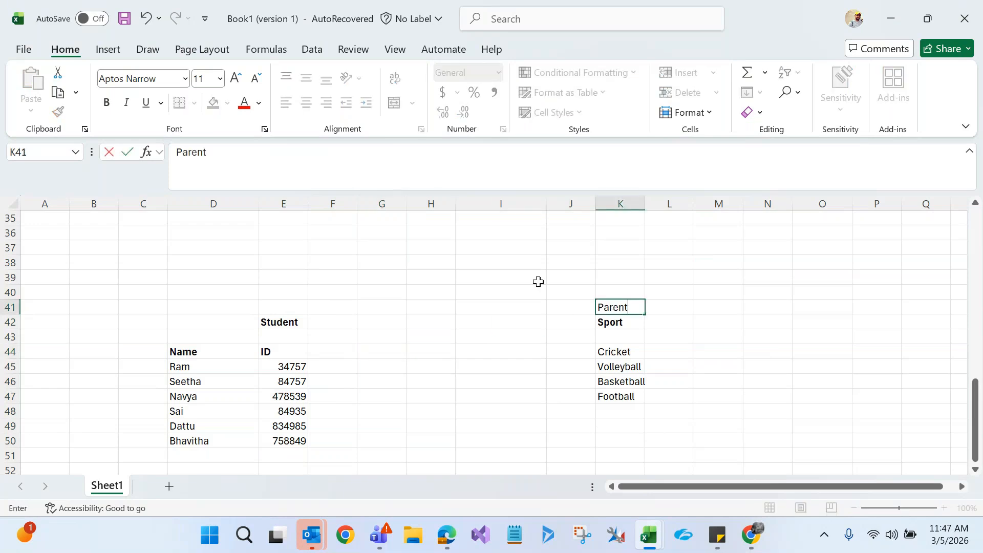
{"action": "left_click", "coordinate": [288, 310]}
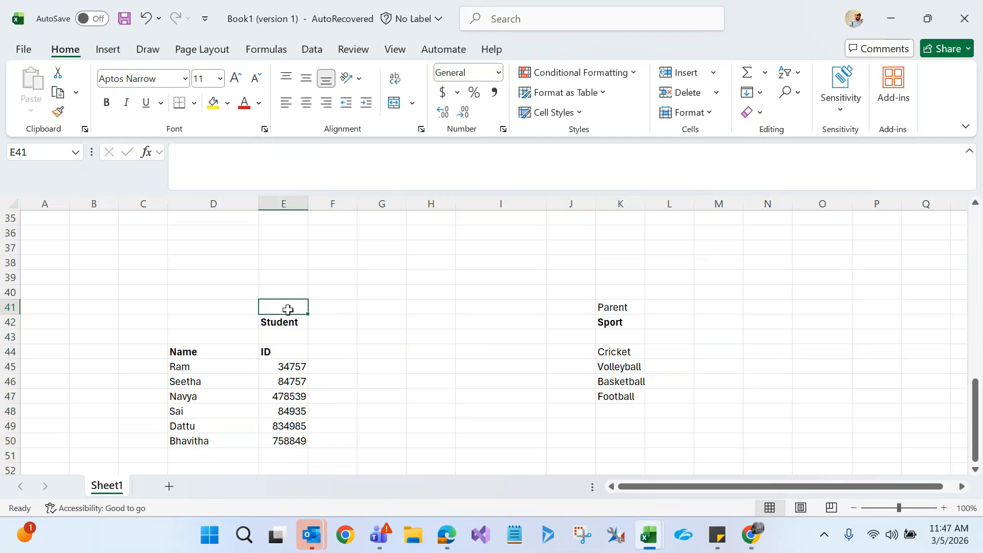
{"action": "type", "text": "Child"}
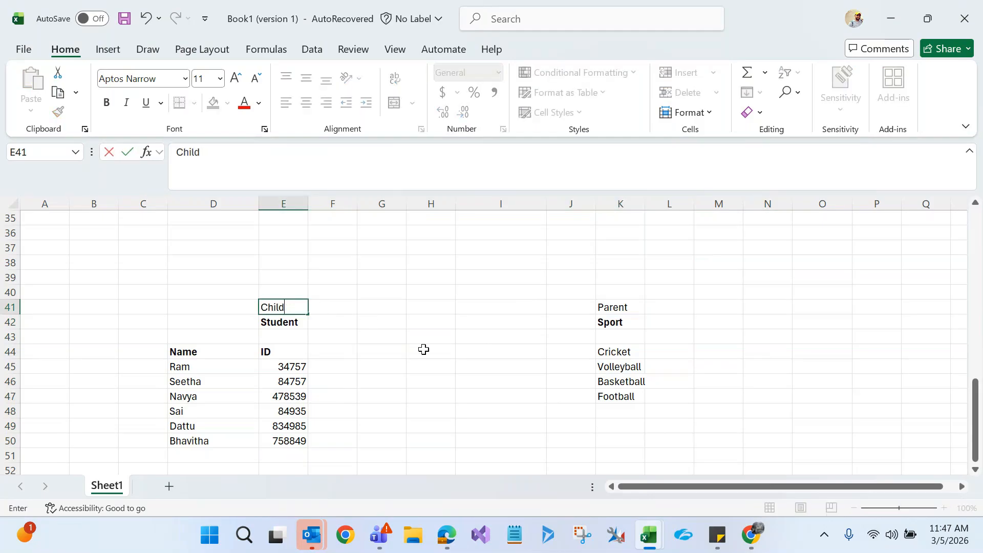
Add a second label, Parent, above each table's existing label, in K40 and E40
{"action": "left_click", "coordinate": [624, 289]}
{"action": "type", "text": "Parent"}
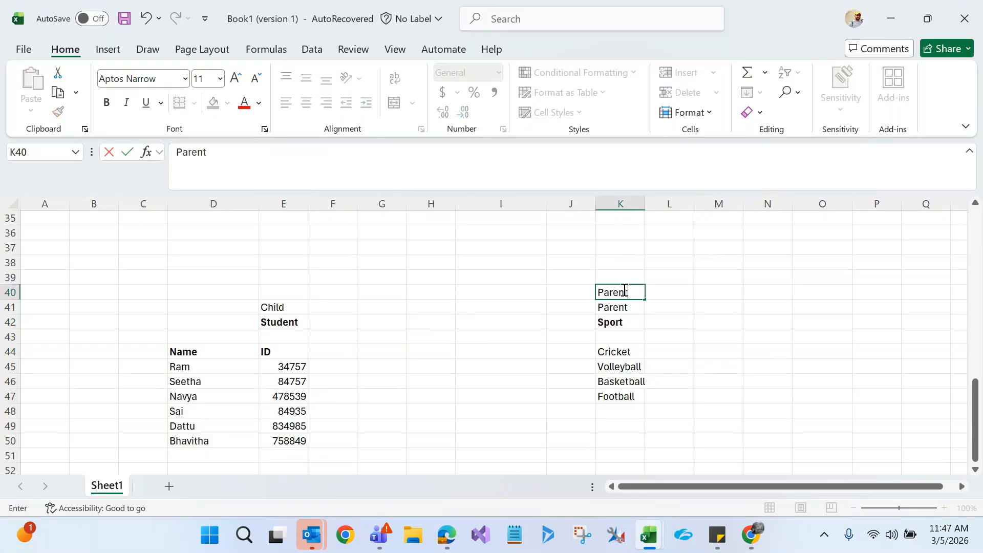
{"action": "left_click", "coordinate": [289, 289]}
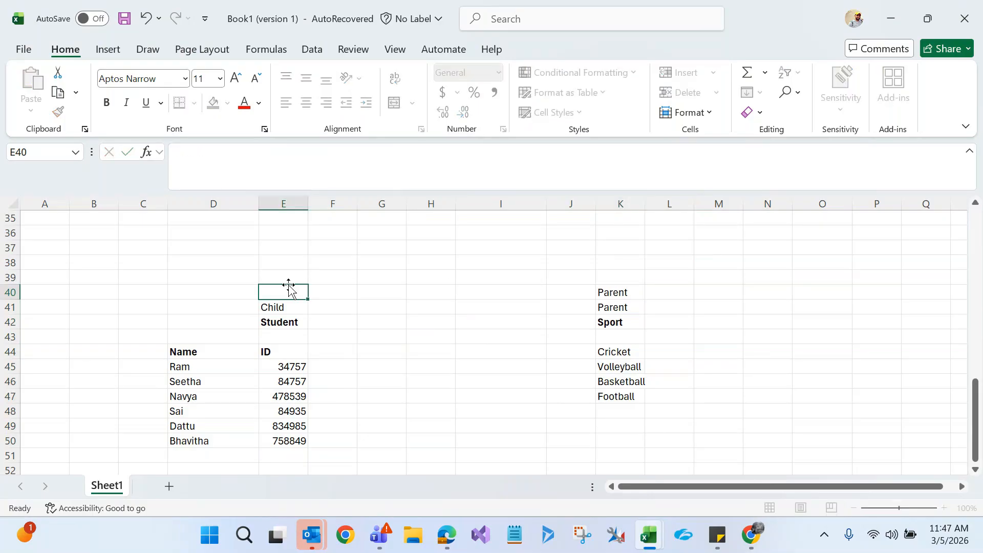
{"action": "type", "text": "Parent"}
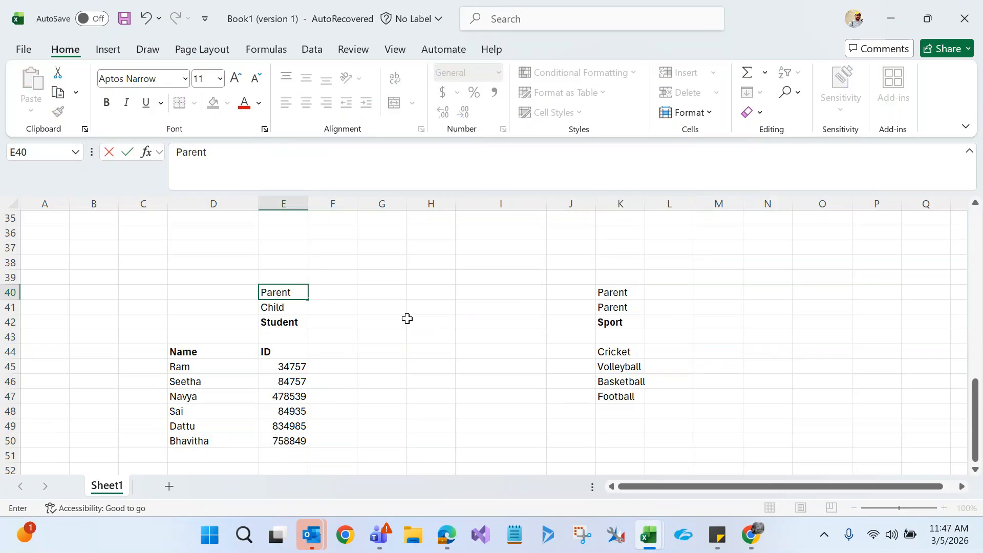
{"action": "left_click", "coordinate": [408, 319]}
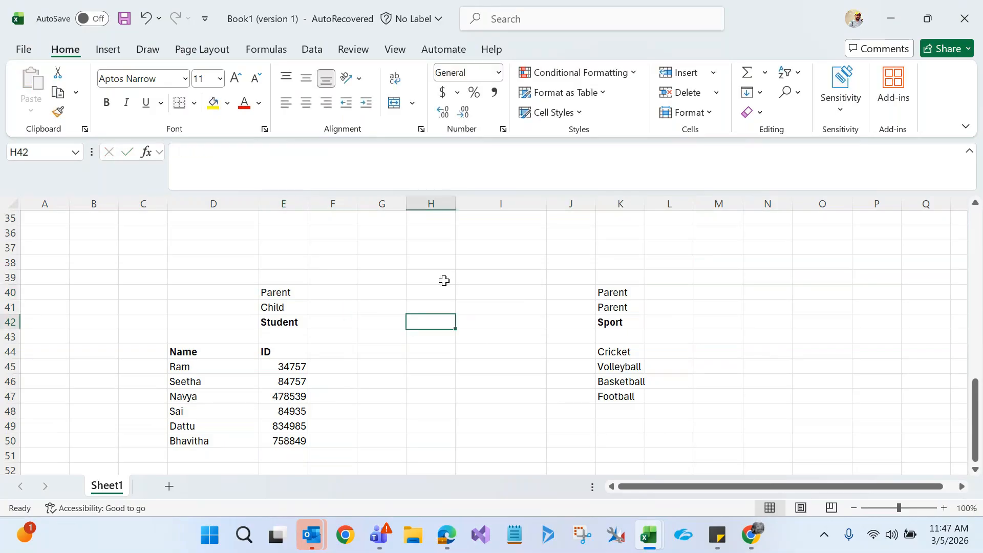
Examine how the student records and the sports relate to each other, using the Parent and Child labels above both tables
{"action": "left_click", "coordinate": [468, 264]}
{"action": "left_click", "coordinate": [415, 345]}
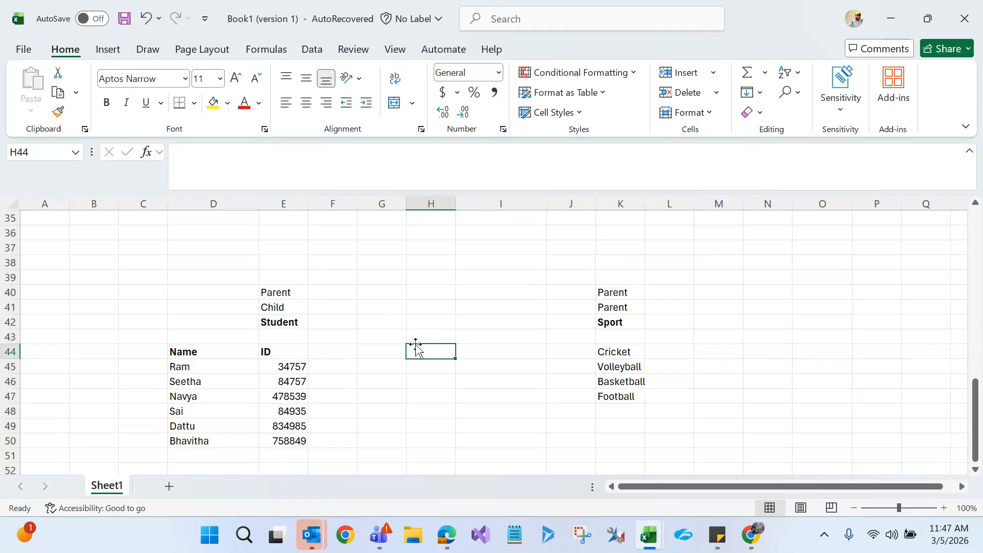
{"action": "left_click", "coordinate": [204, 371]}
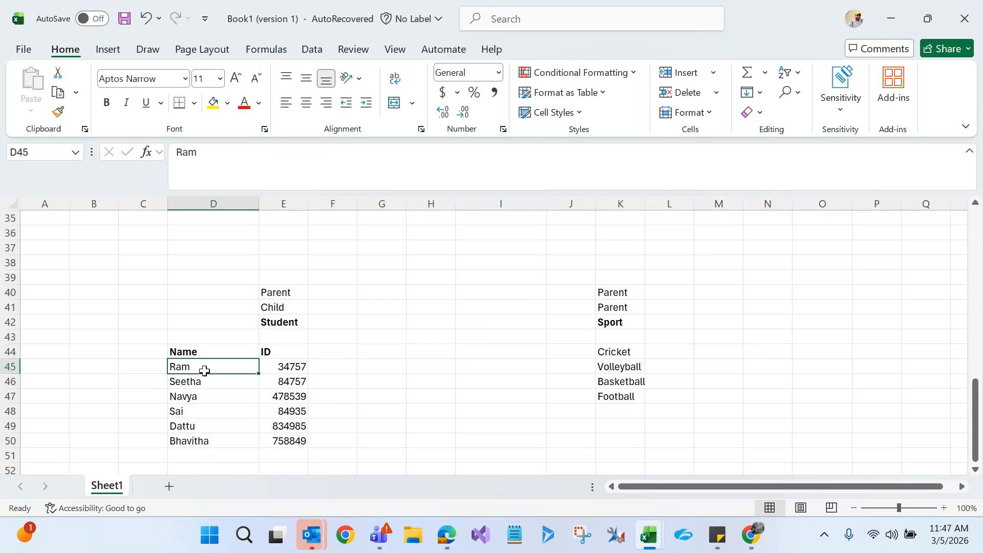
{"action": "left_click", "coordinate": [280, 328]}
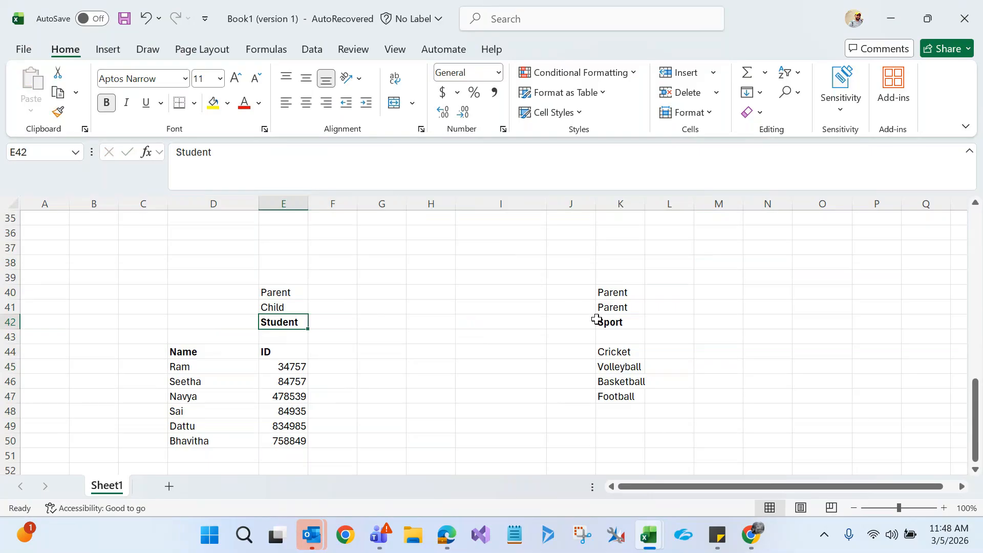
{"action": "left_click", "coordinate": [280, 291]}
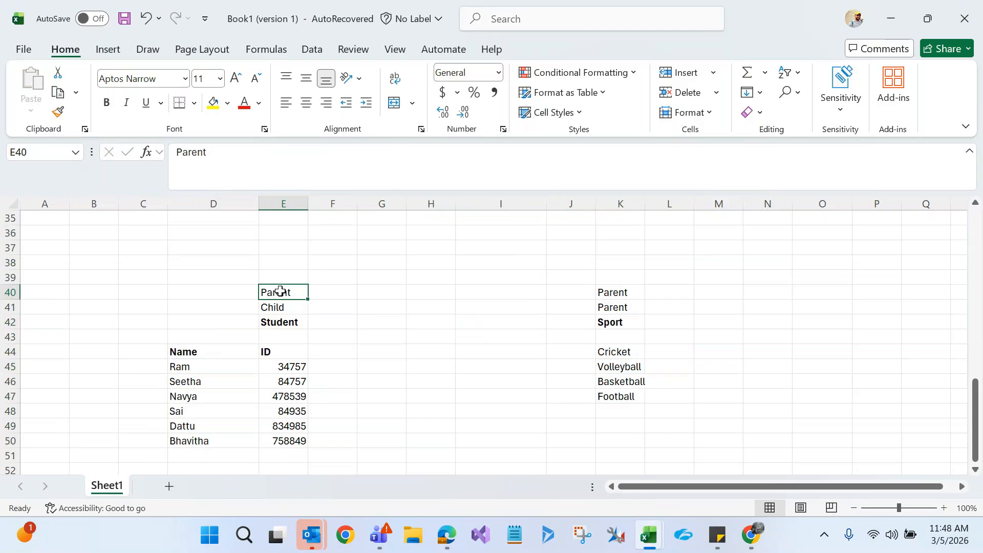
{"action": "left_click", "coordinate": [619, 321]}
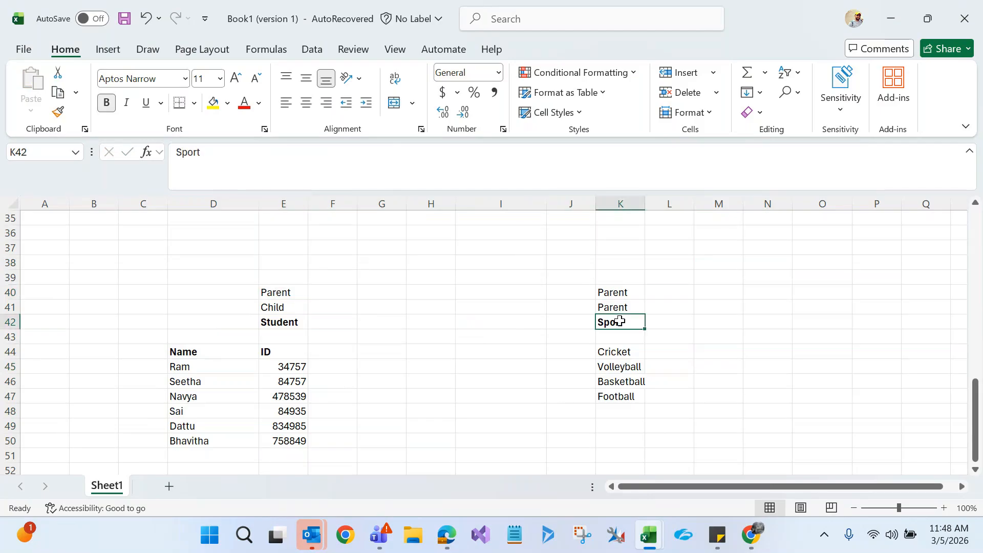
{"action": "left_click", "coordinate": [620, 352]}
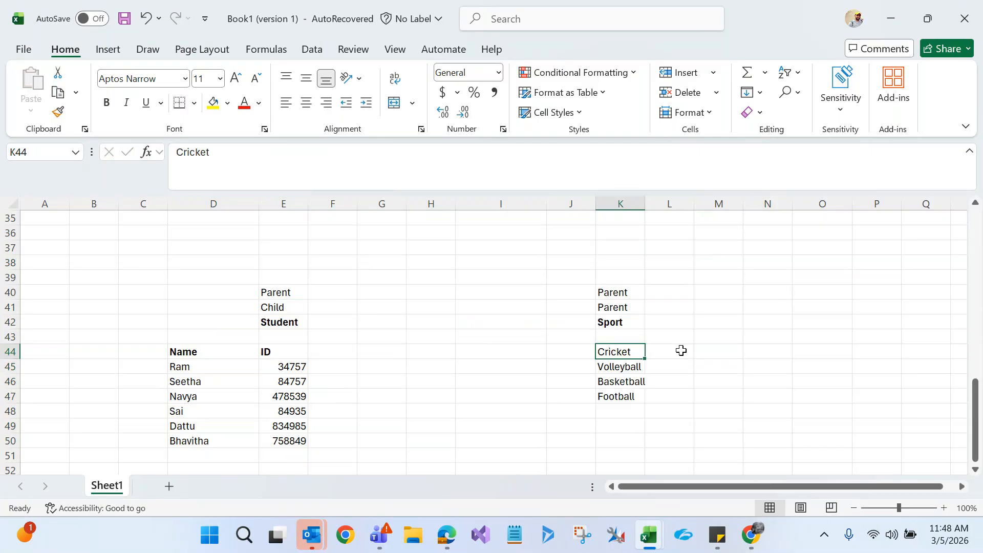
{"action": "left_click", "coordinate": [287, 320]}
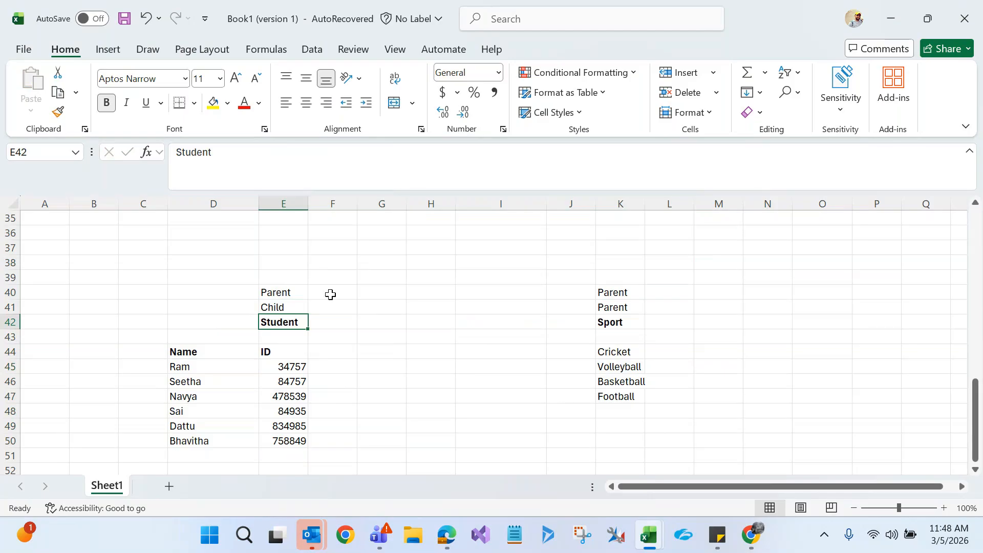
{"action": "left_click", "coordinate": [620, 323]}
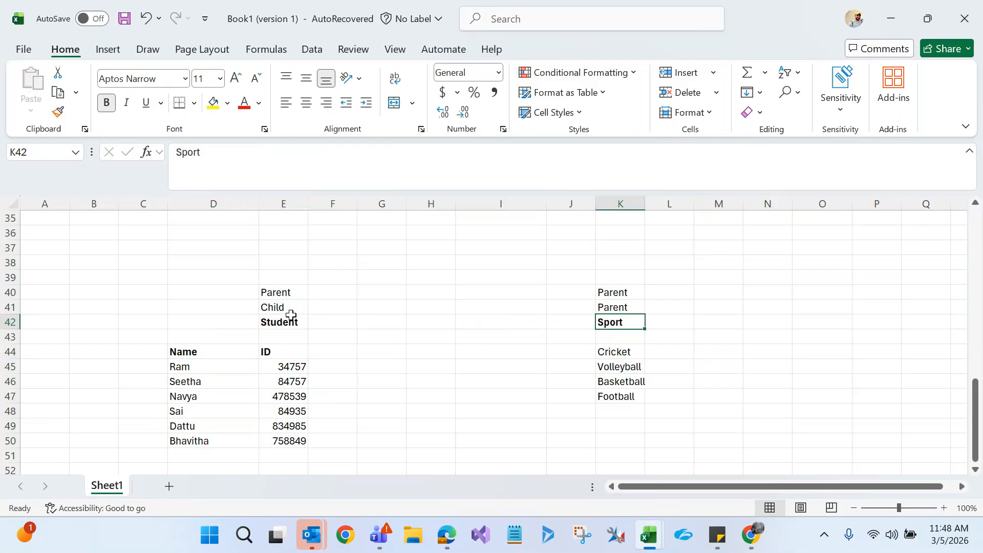
{"action": "left_click", "coordinate": [614, 353]}
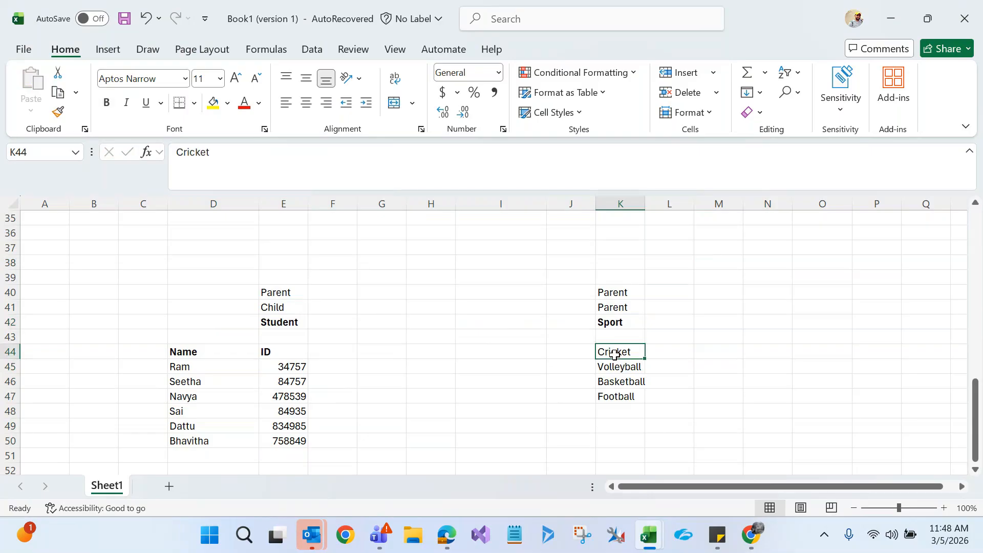
{"action": "left_click", "coordinate": [753, 362]}
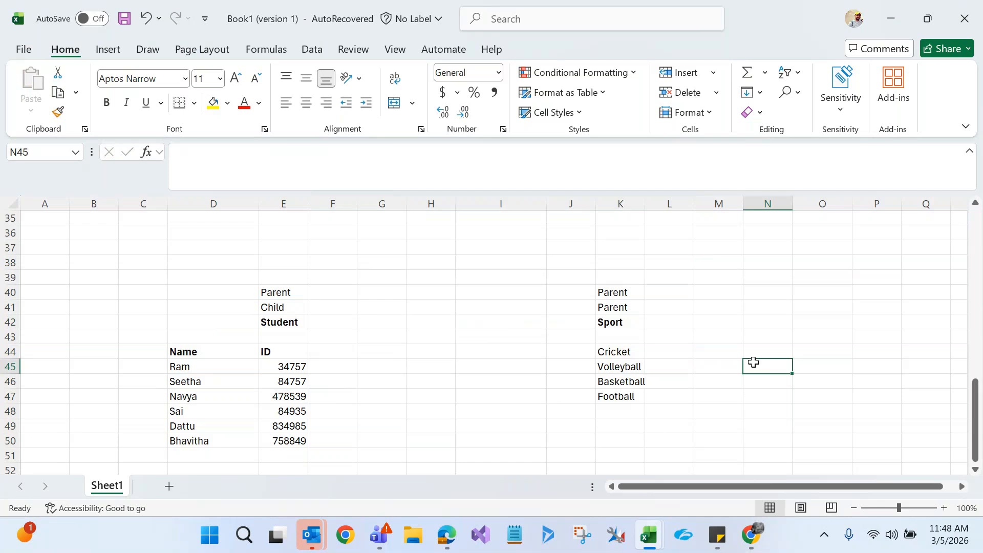
Enter the relationship label N:N(Many to Many) in H42 between the Student and Sport headings
{"action": "left_click", "coordinate": [424, 324]}
{"action": "type", "text": "N:N"}
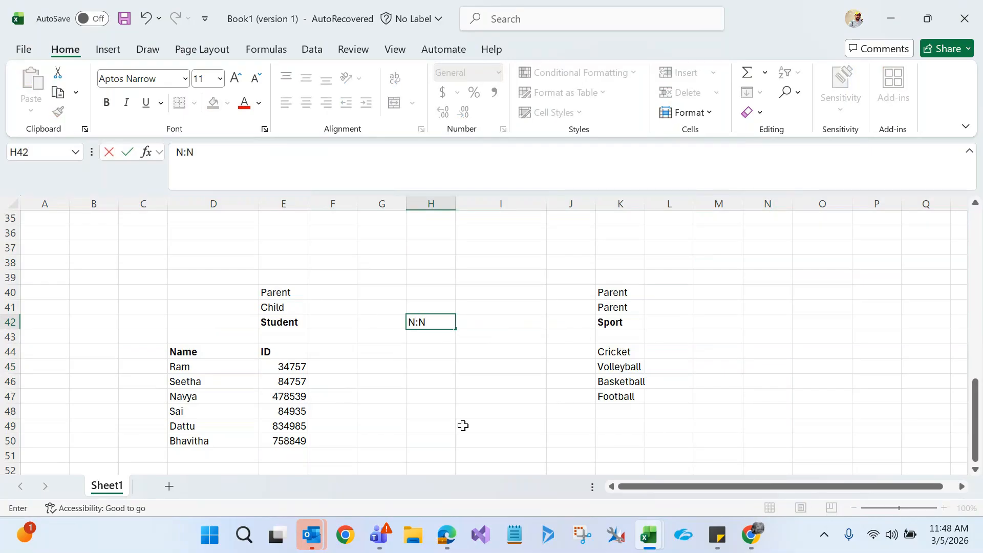
{"action": "type", "text": "()"}
{"action": "left_click", "coordinate": [201, 153]}
{"action": "type", "text": "Many "}
{"action": "type", "text": "to Man"}
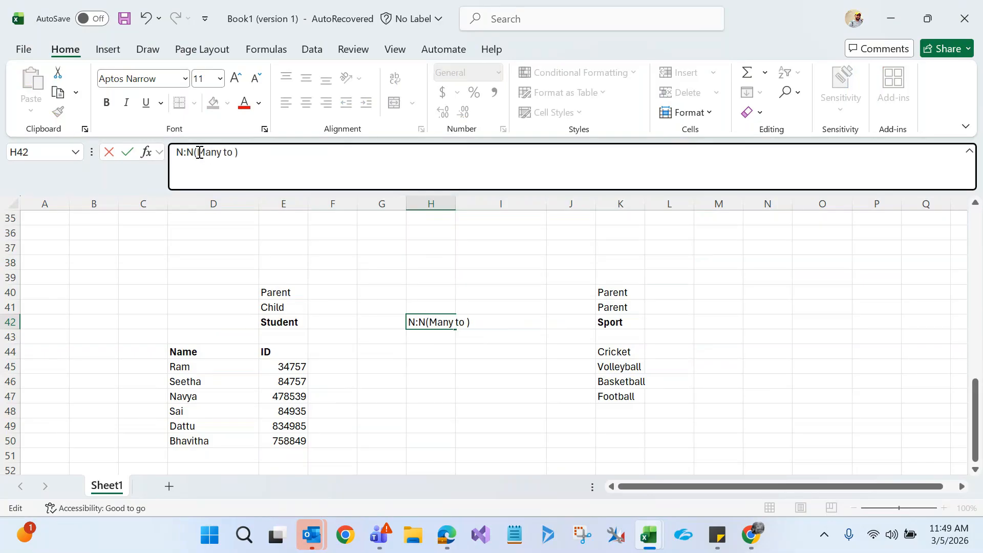
{"action": "type", "text": "y"}
{"action": "left_click", "coordinate": [400, 397]}
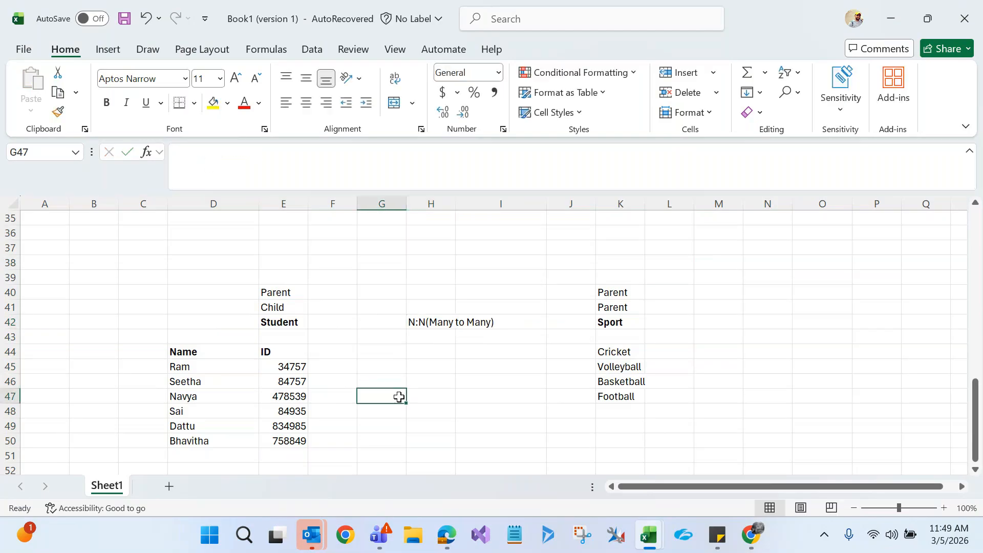
{"action": "left_click", "coordinate": [286, 280]}
{"action": "type", "text": "!"}
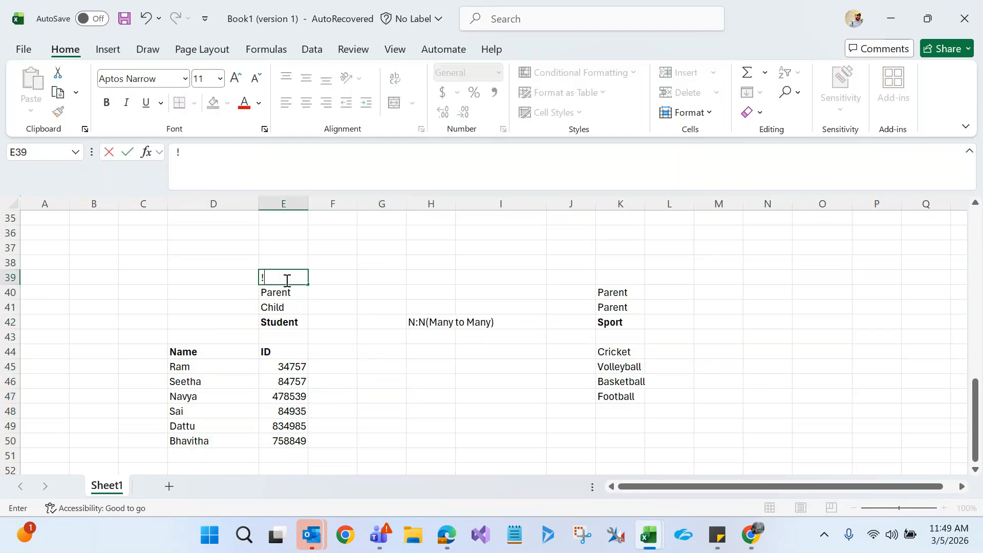
{"action": "key", "text": "BackSpace"}
Compare the Student and Sport relationship label in H42 with the relationship definitions in I4:J6
{"action": "left_click", "coordinate": [432, 322]}
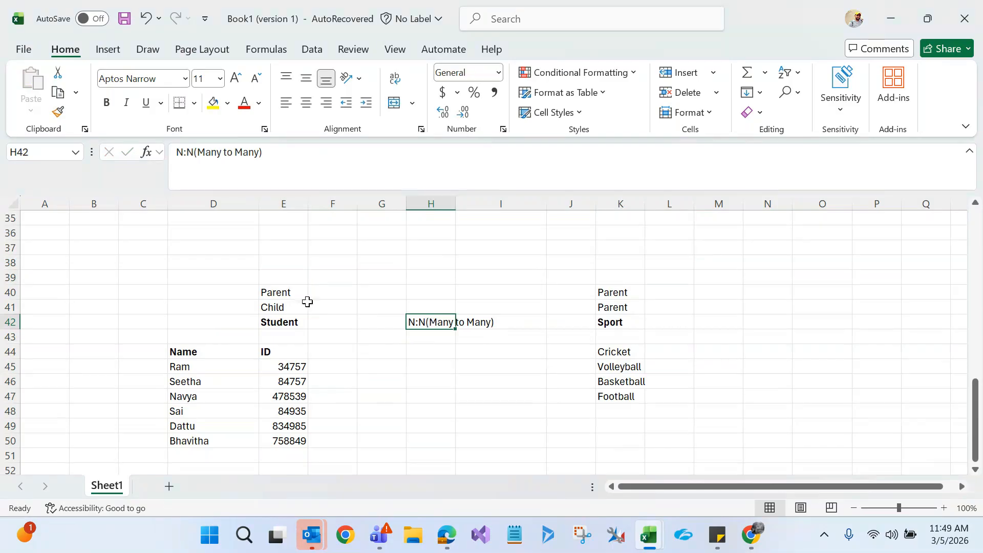
{"action": "scroll", "coordinate": [806, 299], "scroll_direction": "up", "scroll_amount": 11}
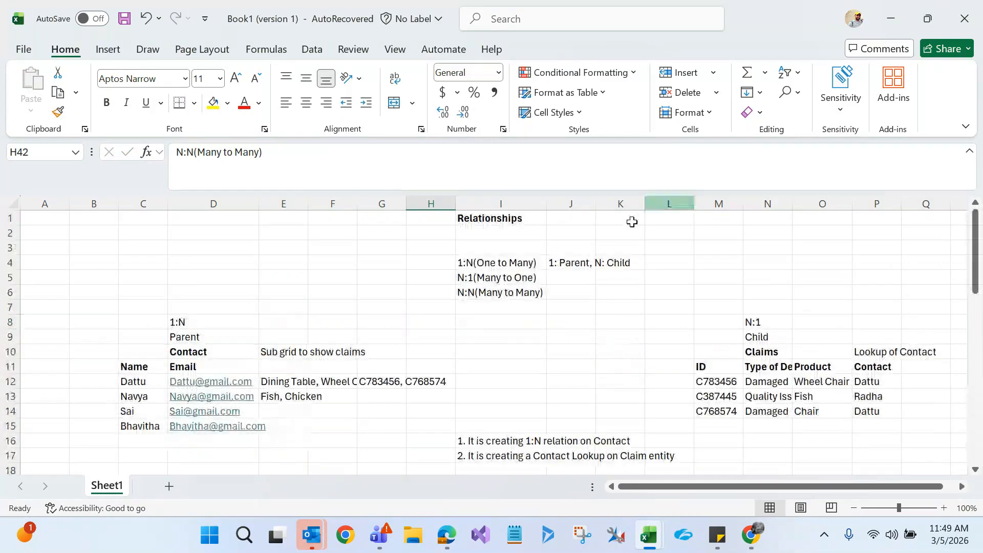
{"action": "left_click", "coordinate": [565, 260]}
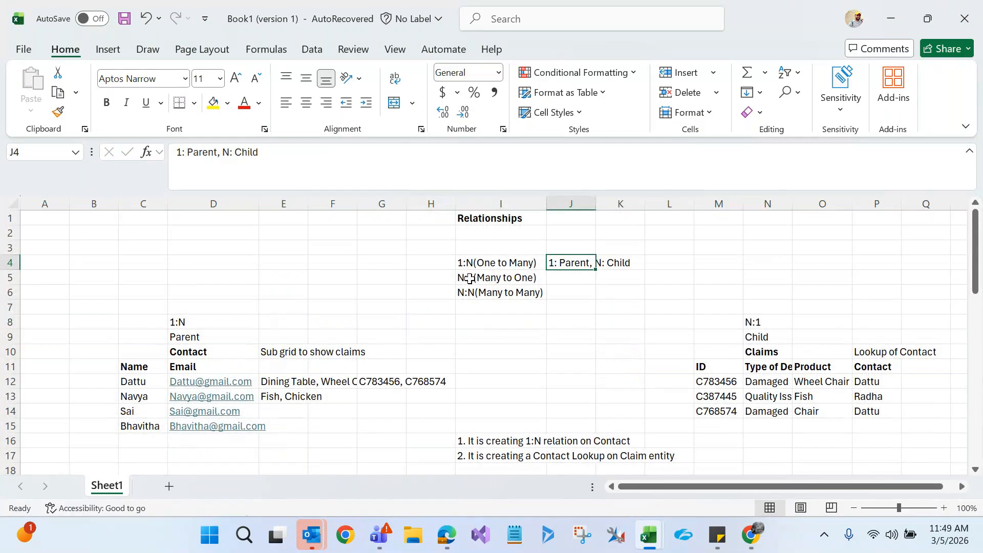
{"action": "left_click_drag", "start_coordinate": [978, 253], "coordinate": [979, 352]}
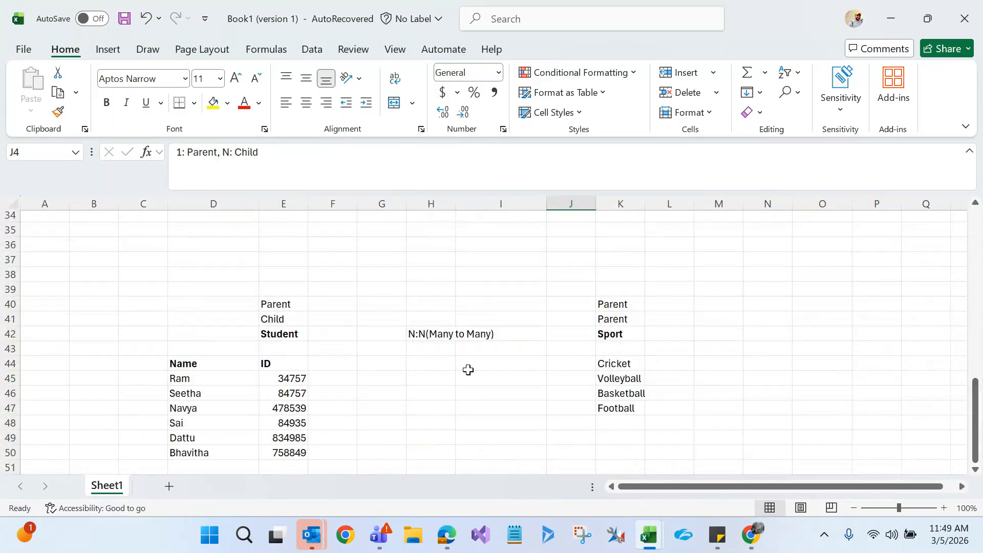
Clear the role labels directly above the Student and Sport headings, in E41 and K41
{"action": "left_click", "coordinate": [432, 337]}
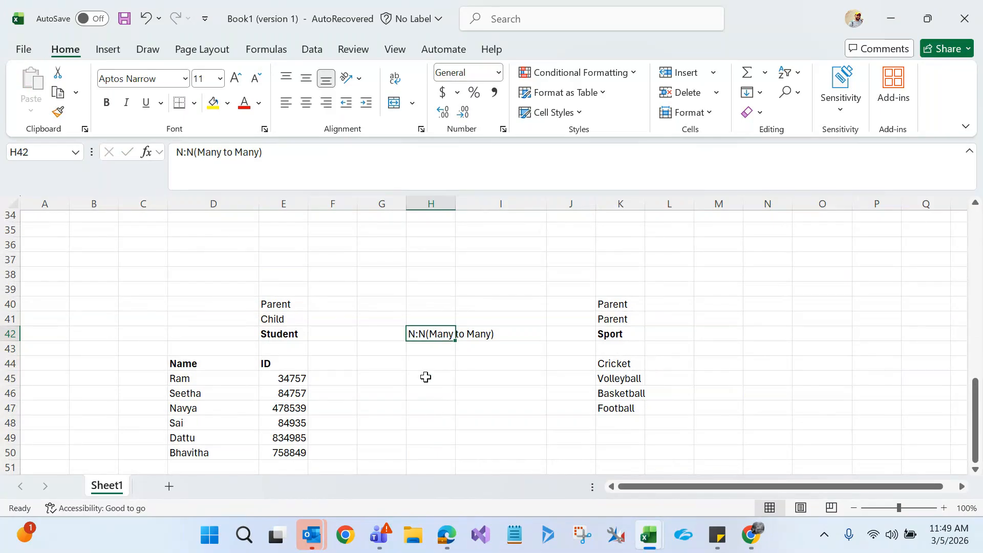
{"action": "left_click", "coordinate": [283, 318]}
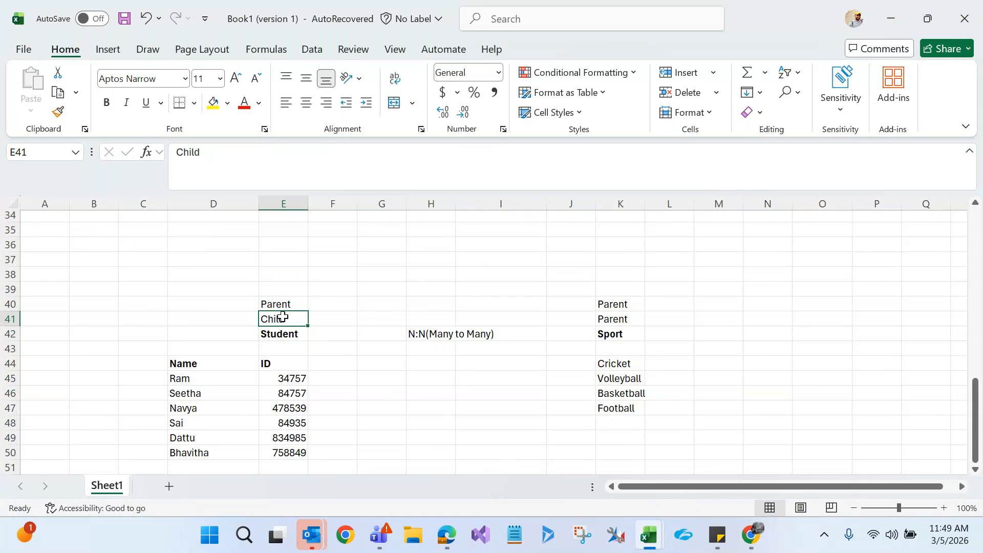
{"action": "key", "text": "shift+Right"}
{"action": "key", "text": "shift+Right"}
{"action": "key", "text": "shift+Right"}
{"action": "key", "text": "shift+Right"}
{"action": "key", "text": "shift+Right"}
{"action": "key", "text": "shift+Right"}
{"action": "key", "text": "BackSpace"}
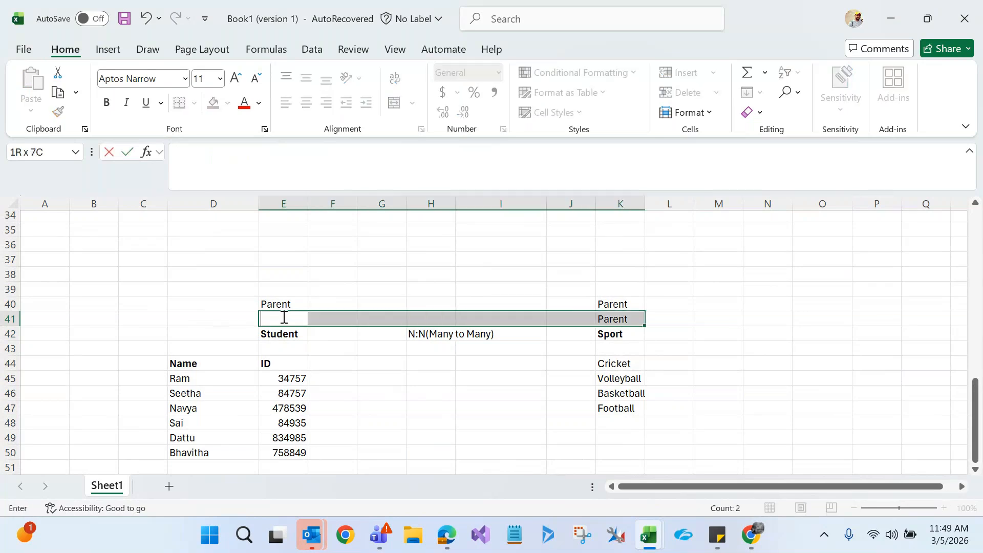
{"action": "left_click", "coordinate": [680, 332]}
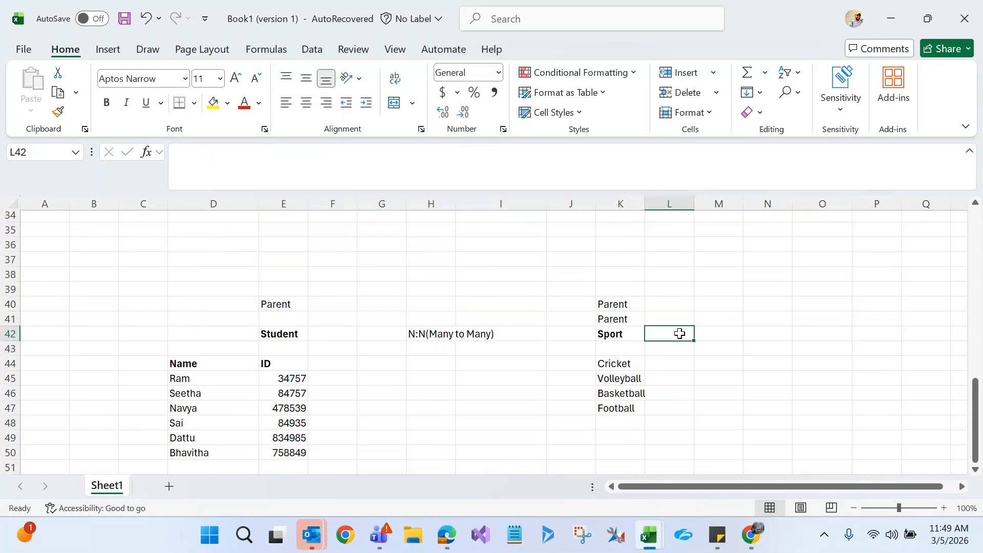
{"action": "left_click", "coordinate": [625, 316]}
{"action": "key", "text": "Delete"}
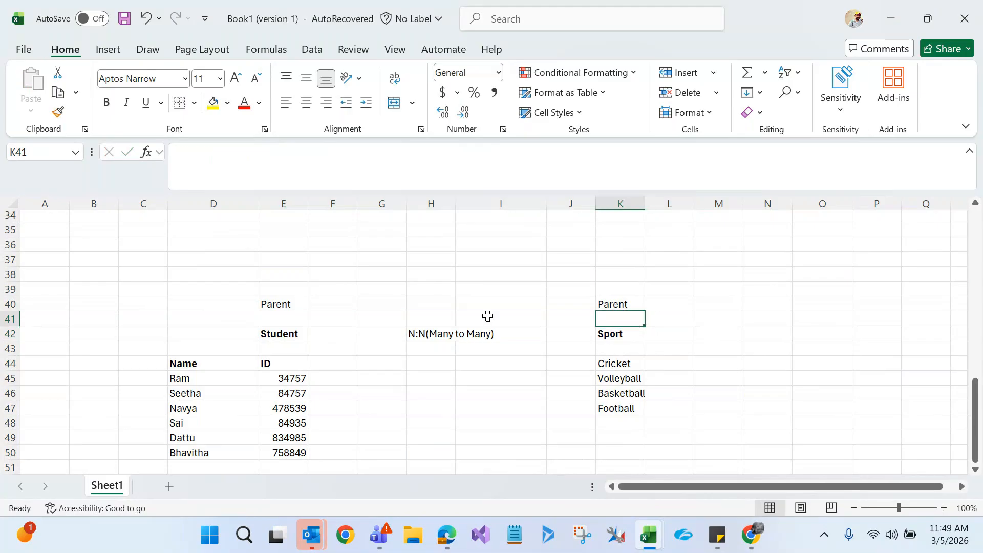
Examine how individual students and sports relate under the N:N(Many to Many) label, with both tables labelled Parent
{"action": "left_click", "coordinate": [421, 337]}
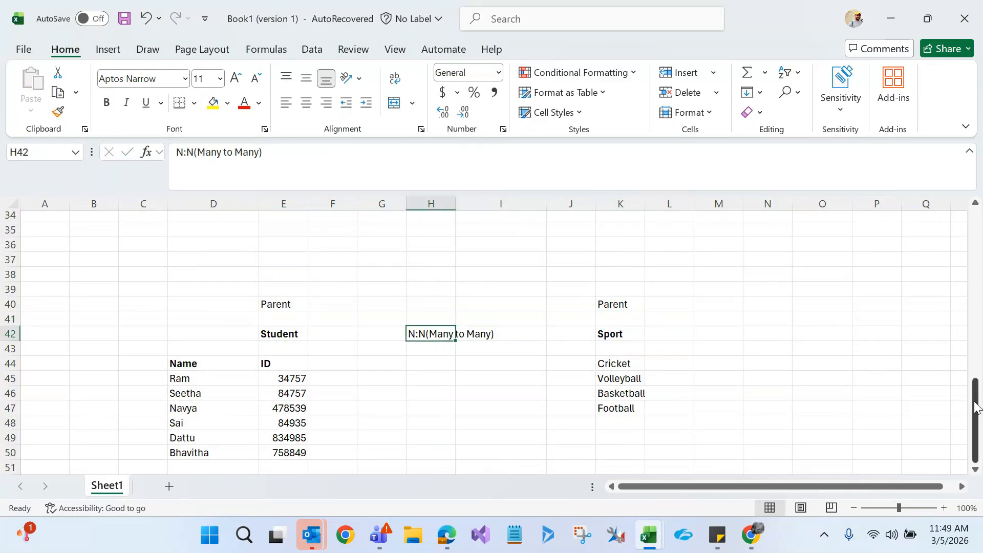
{"action": "left_click", "coordinate": [976, 469]}
{"action": "left_click", "coordinate": [975, 469]}
{"action": "left_click", "coordinate": [976, 468]}
{"action": "left_click", "coordinate": [976, 469]}
{"action": "left_click", "coordinate": [976, 469]}
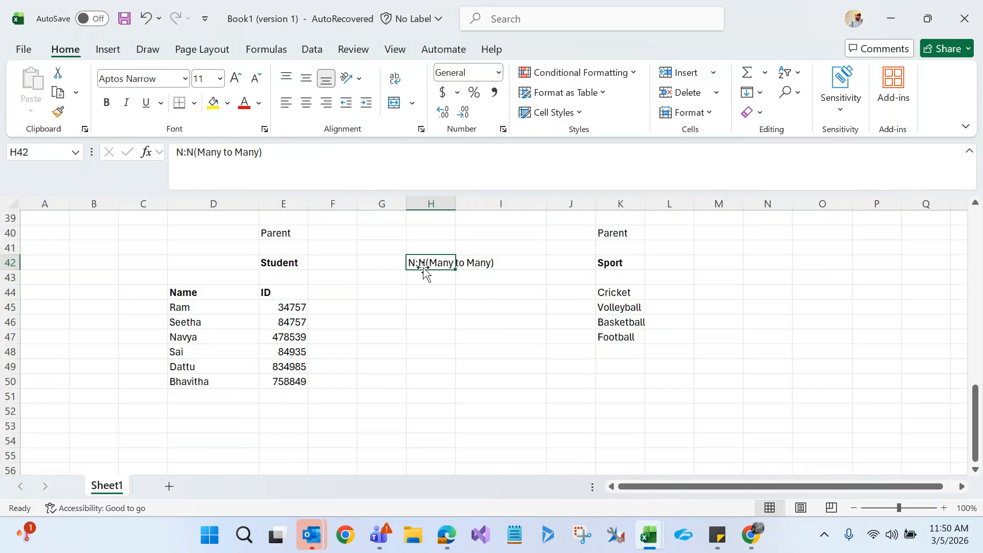
{"action": "left_click", "coordinate": [285, 263]}
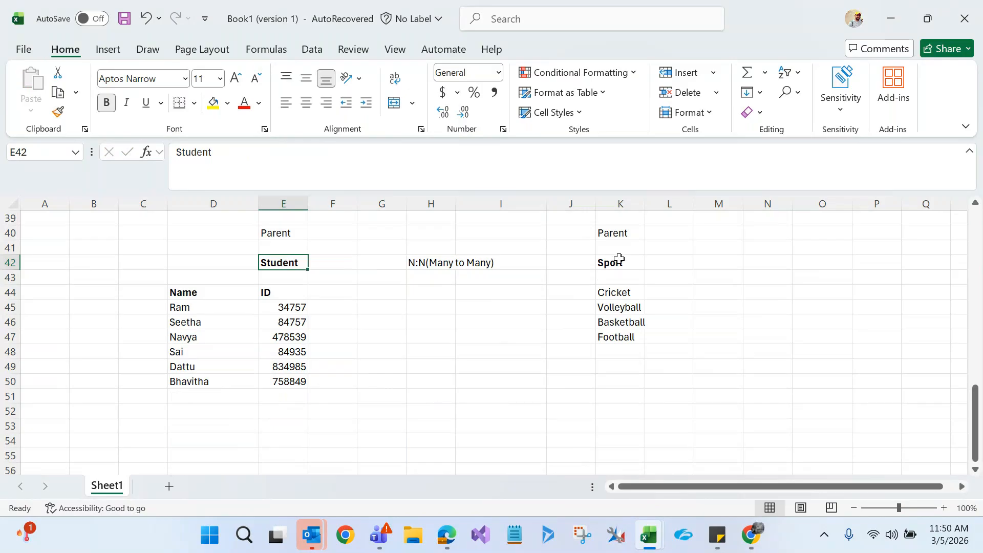
{"action": "left_click", "coordinate": [209, 308]}
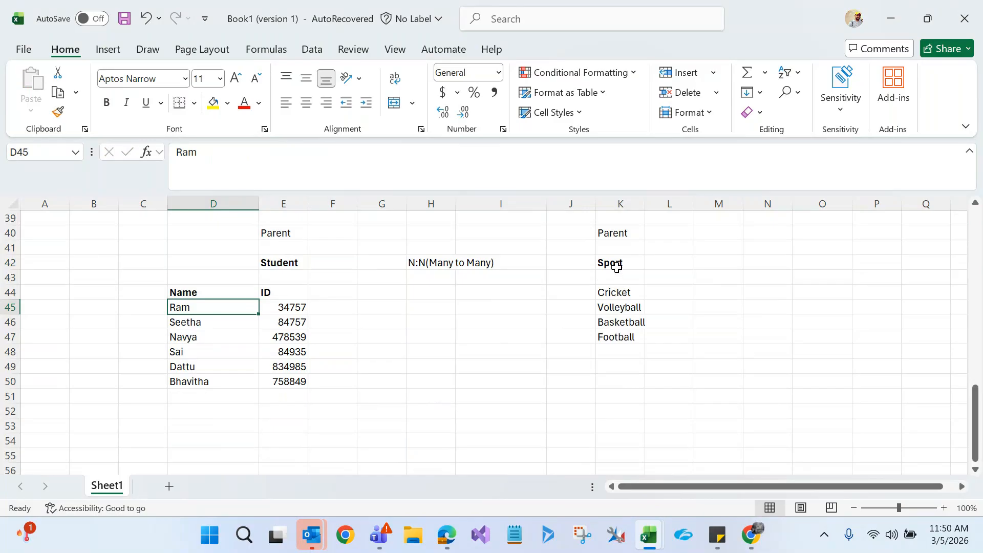
{"action": "left_click", "coordinate": [615, 293]}
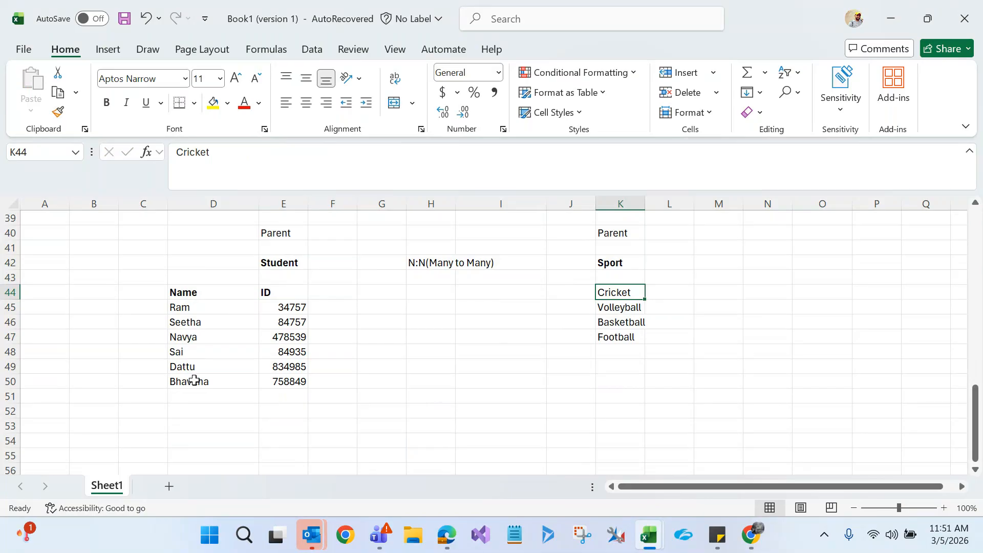
{"action": "left_click", "coordinate": [449, 261]}
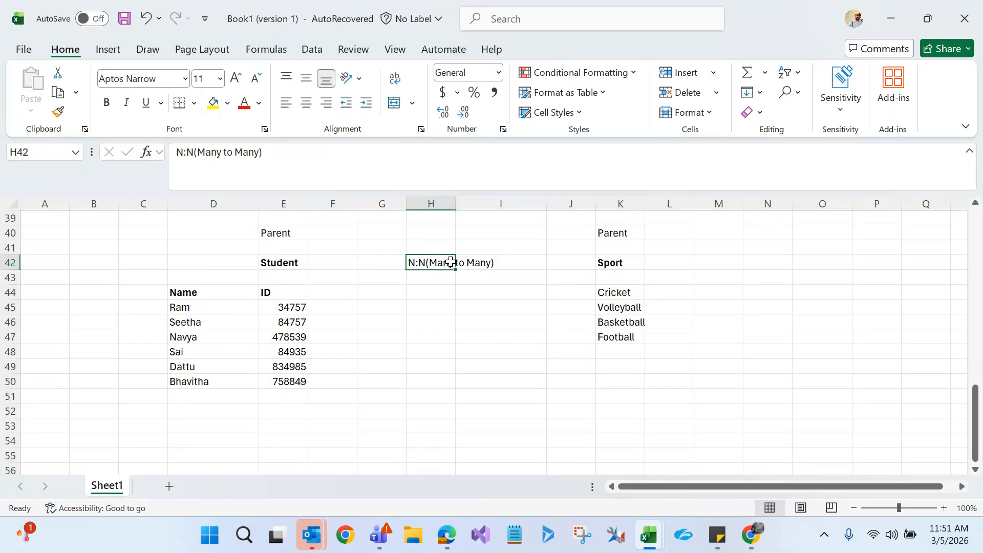
Enter Subgrid of Sport in F40, beside the Student table's Parent label
{"action": "left_click", "coordinate": [330, 229]}
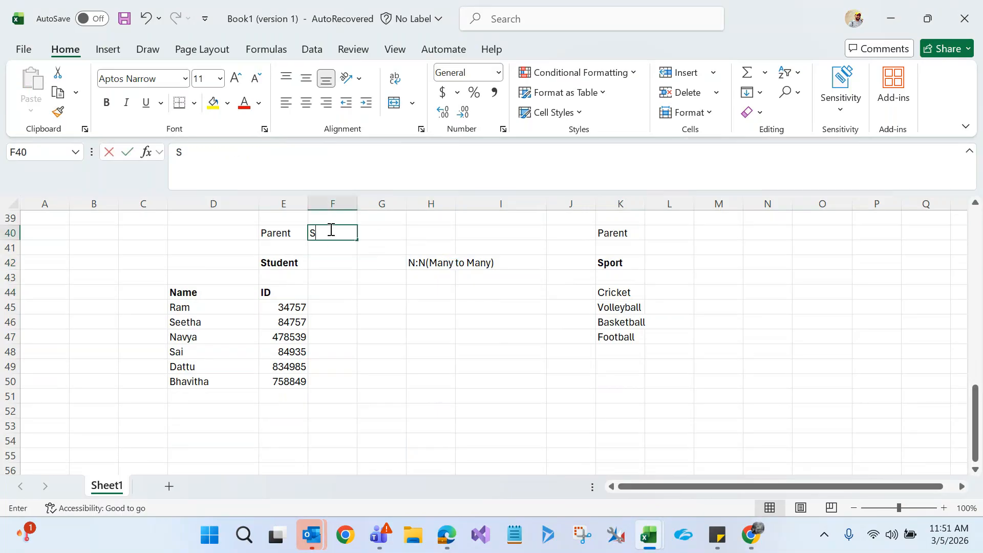
{"action": "type", "text": "Subgrof"}
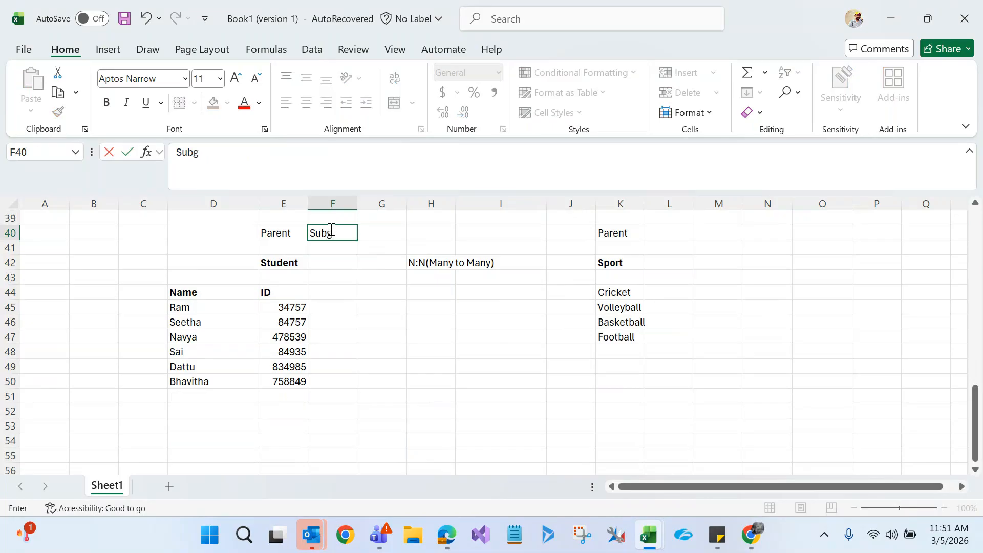
{"action": "key", "text": "BackSpace"}
{"action": "key", "text": "BackSpace"}
{"action": "type", "text": "id of Sport"}
Enter Subgrid of Student in L40, beside the Sport table's Parent label
{"action": "left_click", "coordinate": [688, 230]}
{"action": "type", "text": "Sub"}
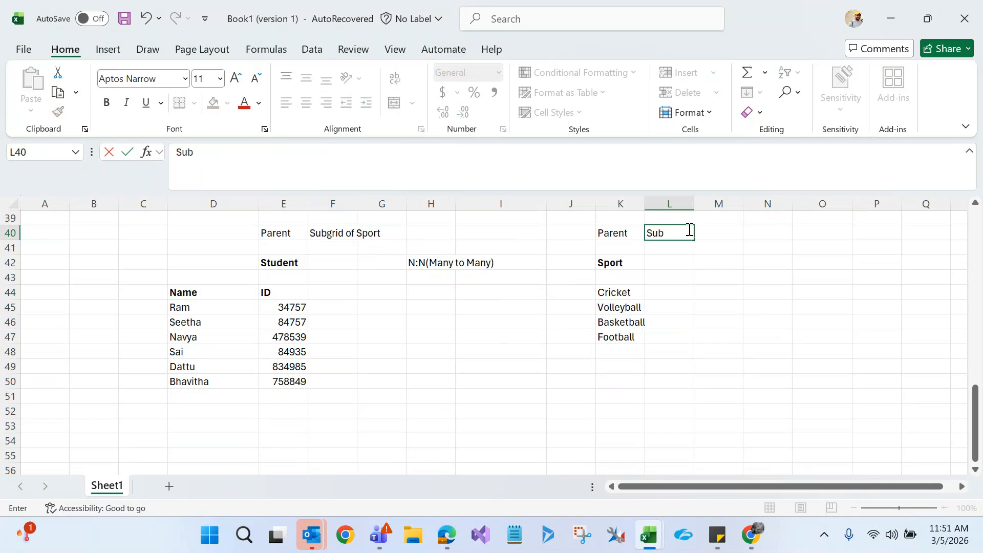
{"action": "type", "text": "grid of Student"}
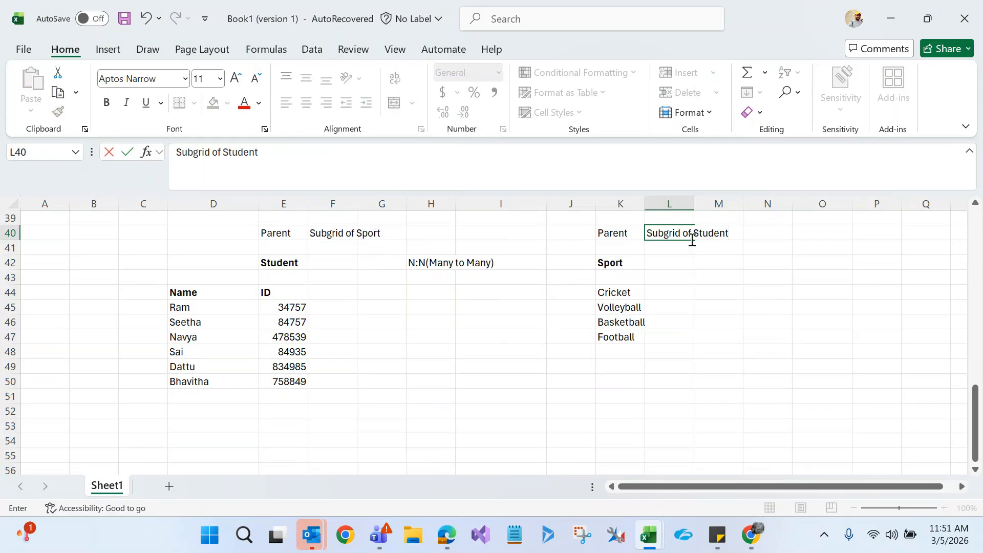
{"action": "left_click", "coordinate": [706, 286]}
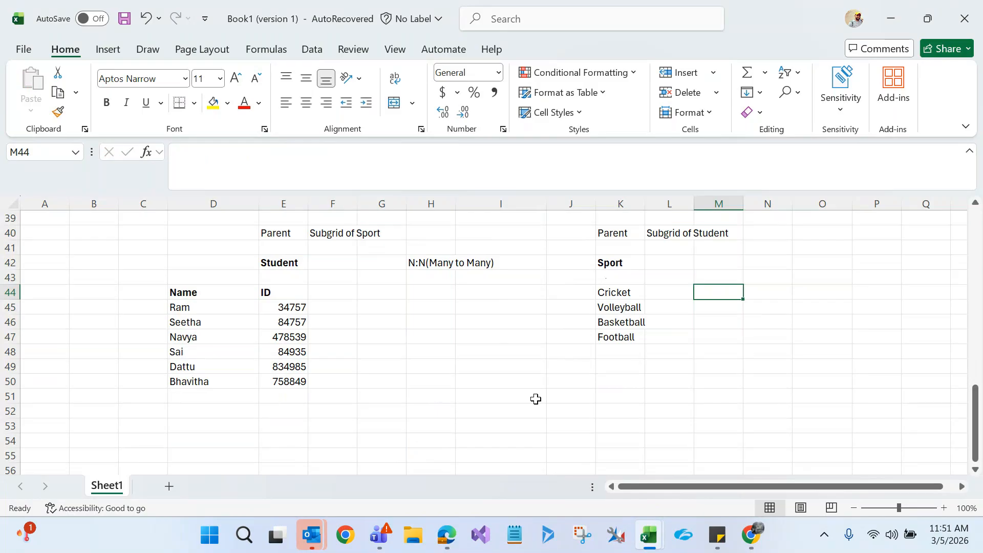
Add the label Intermediate(Schema) in H51, below and between the Student and Sport tables
{"action": "left_click", "coordinate": [430, 262]}
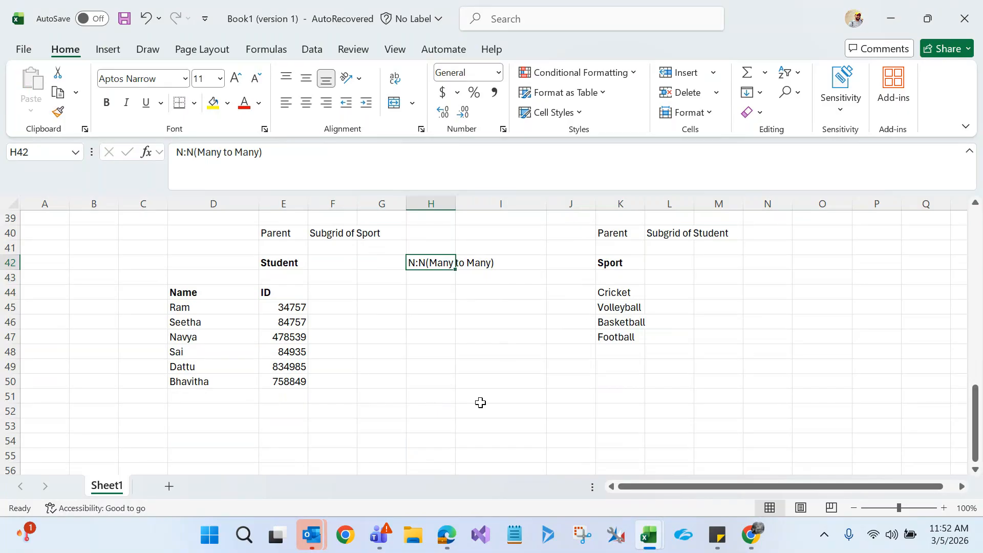
{"action": "left_click_drag", "start_coordinate": [974, 414], "coordinate": [973, 412]}
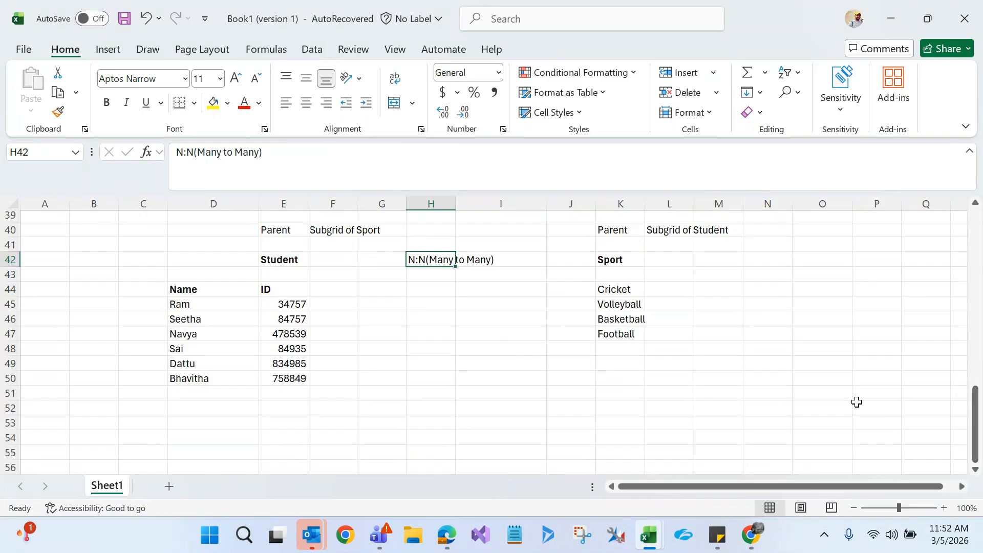
{"action": "left_click", "coordinate": [421, 391]}
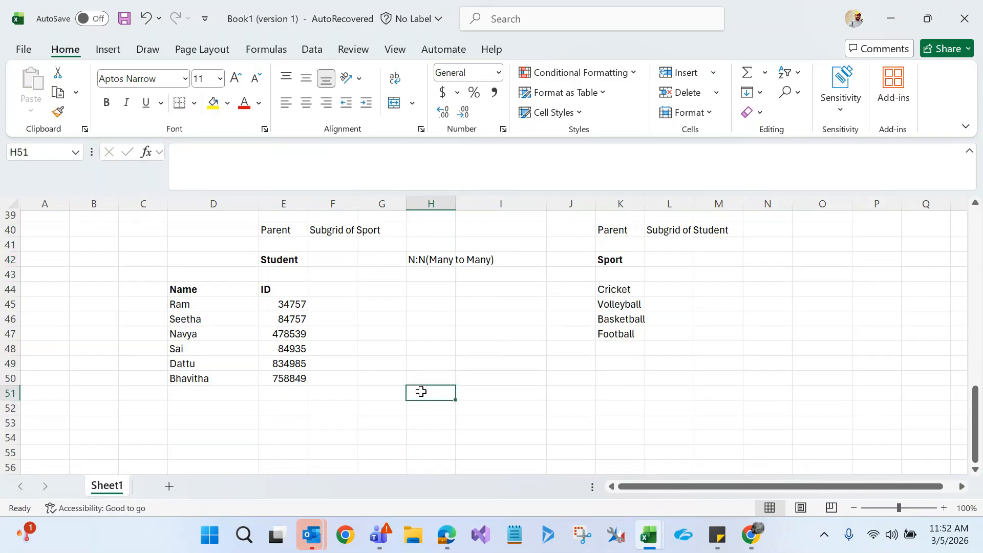
{"action": "type", "text": "Inter"}
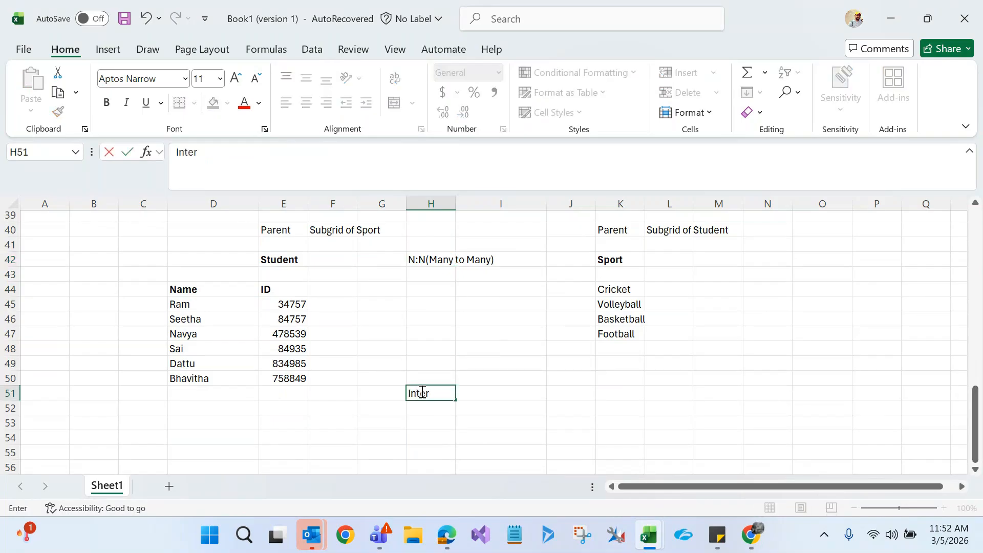
{"action": "type", "text": "mediation"}
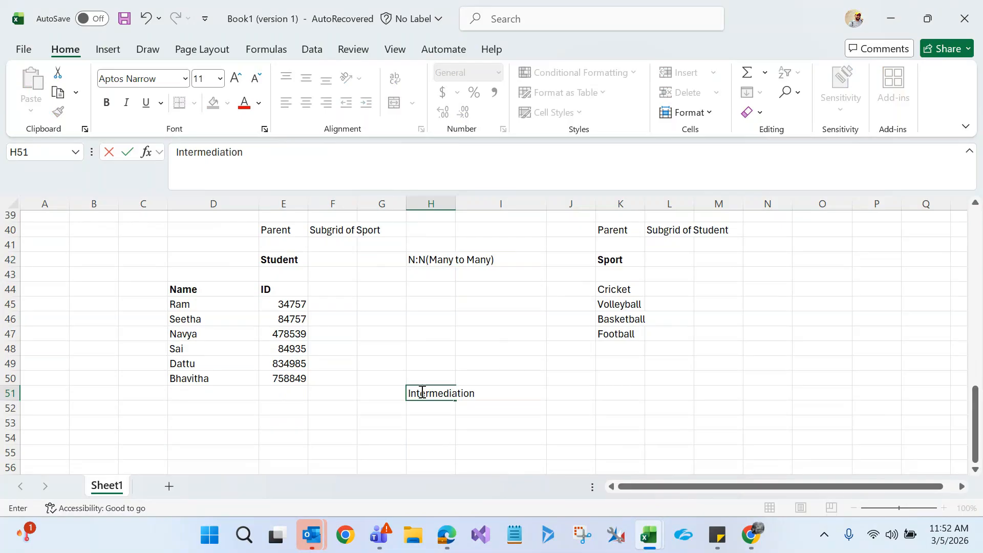
{"action": "key", "text": "BackSpace"}
{"action": "key", "text": "BackSpace"}
{"action": "key", "text": "BackSpace"}
{"action": "key", "text": "BackSpace"}
{"action": "type", "text": "te()"}
{"action": "left_click", "coordinate": [473, 393]}
{"action": "type", "text": "Schema"}
{"action": "left_click", "coordinate": [490, 448]}
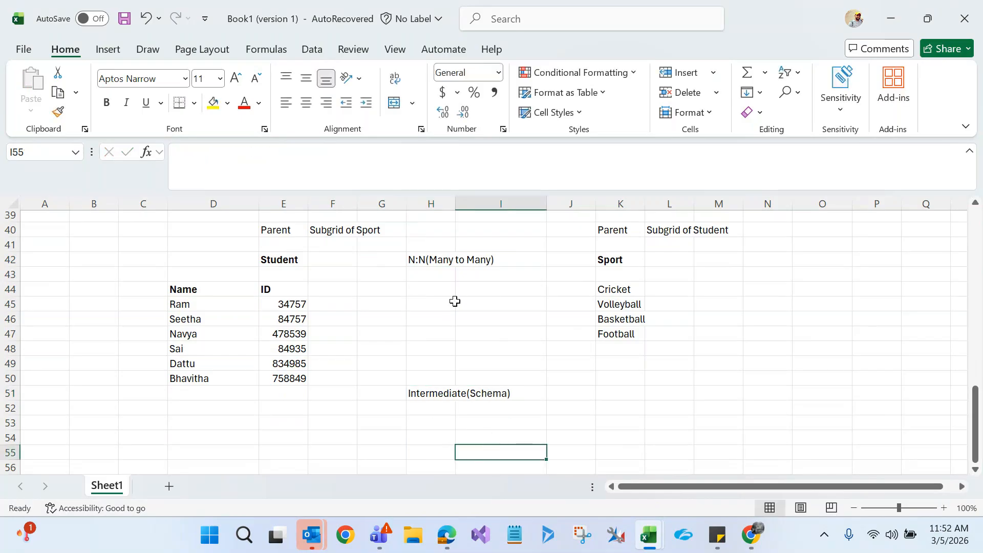
Enter Lookup of Student in H53 under the Intermediate(Schema) label, and fit column H to its contents
{"action": "left_click", "coordinate": [428, 261]}
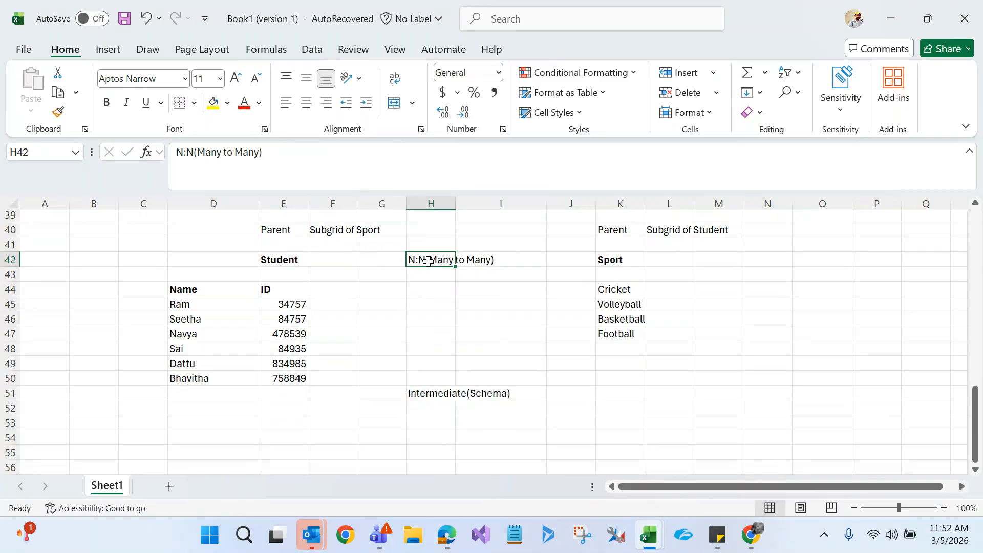
{"action": "left_click", "coordinate": [425, 392]}
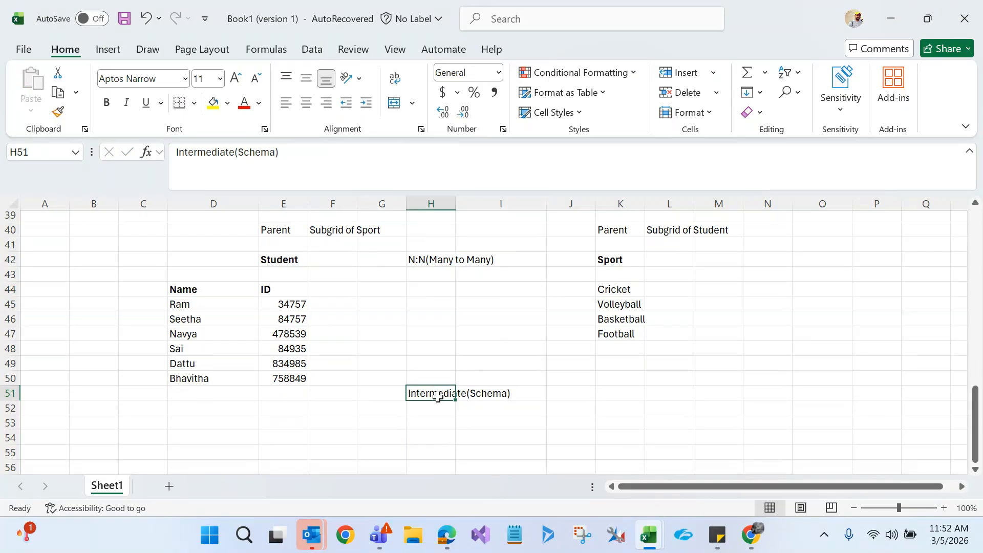
{"action": "left_click", "coordinate": [283, 261]}
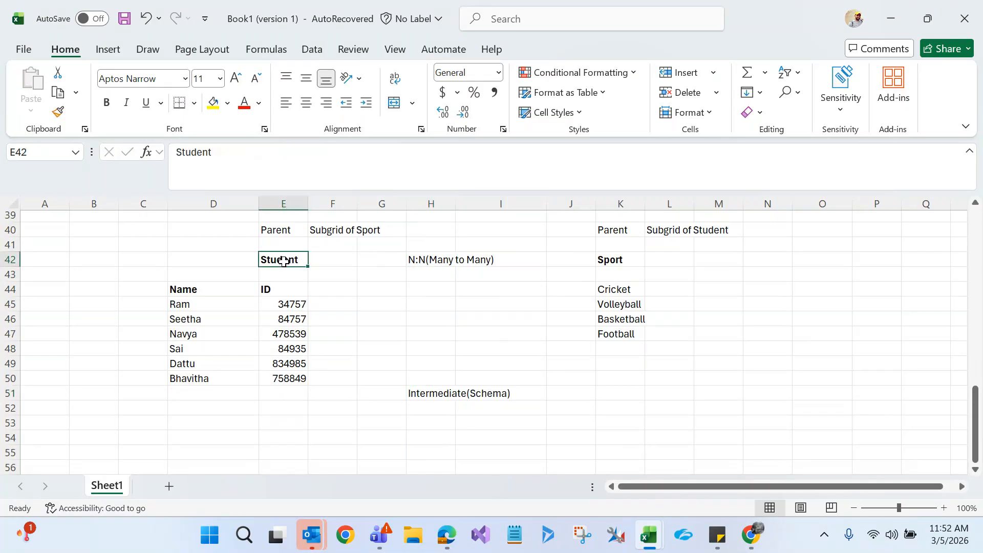
{"action": "key", "text": "ctrl+c"}
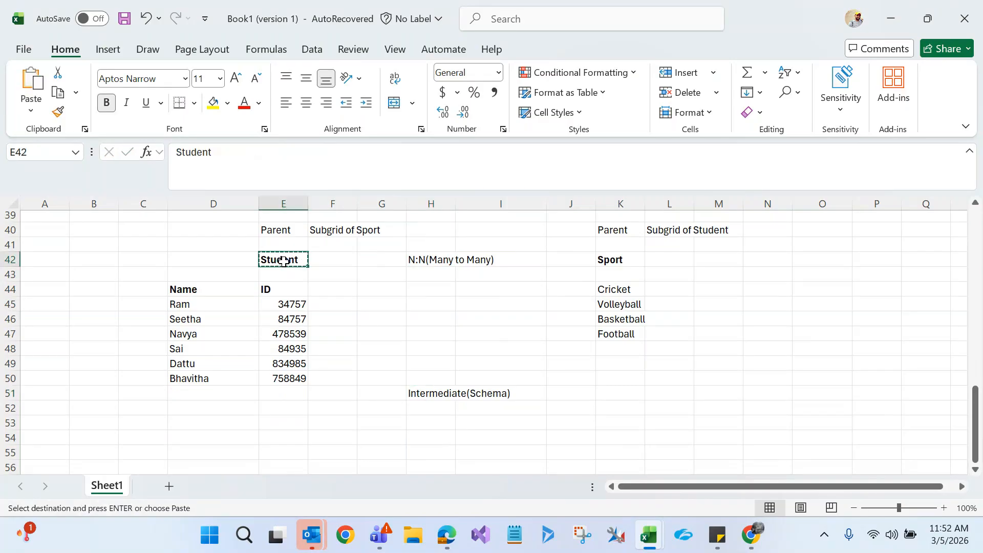
{"action": "left_click", "coordinate": [425, 427]}
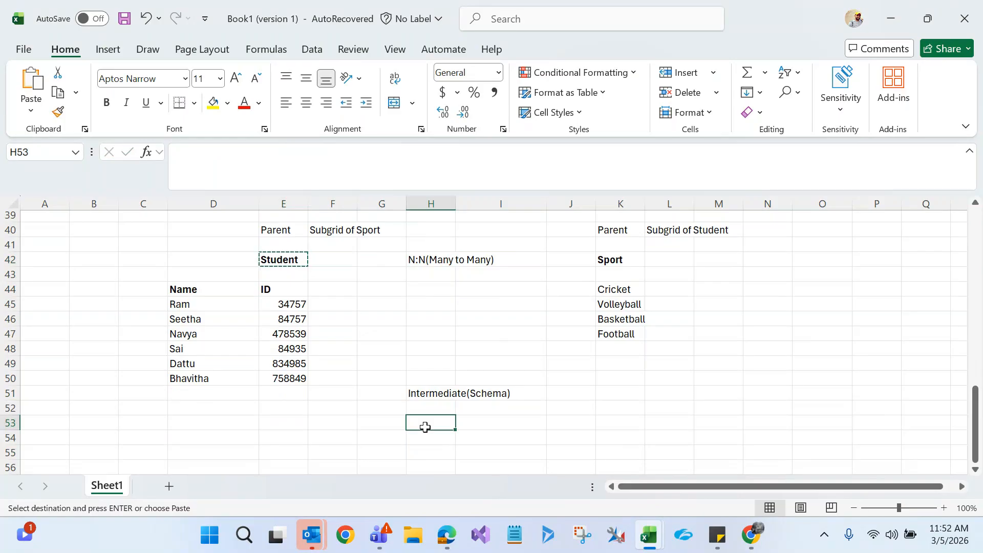
{"action": "type", "text": "Lookup"}
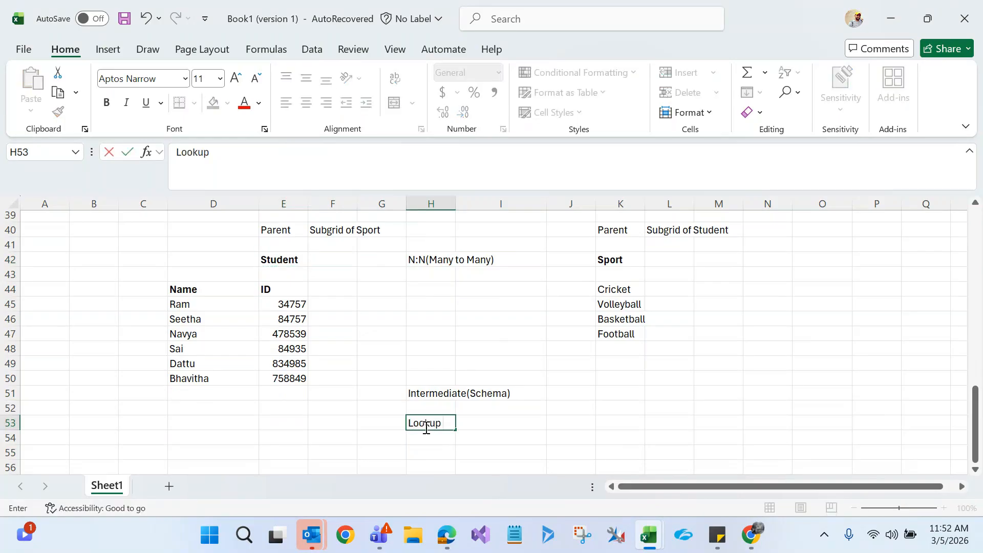
{"action": "type", "text": " of Student"}
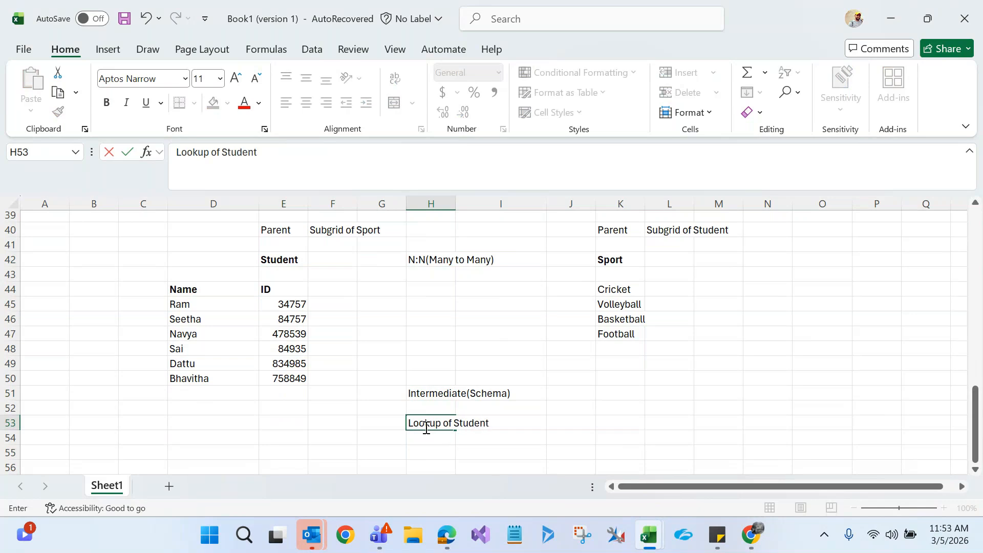
{"action": "left_click", "coordinate": [500, 453]}
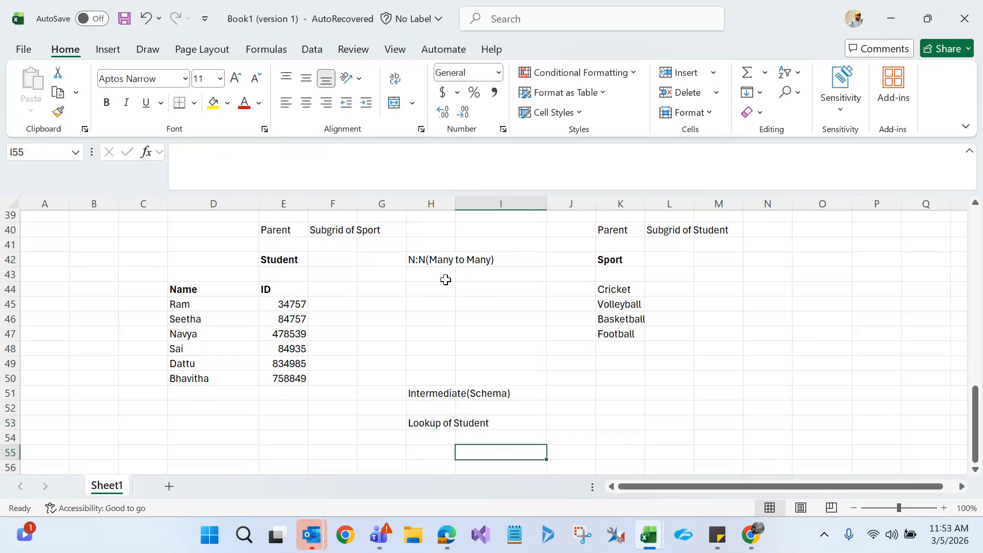
{"action": "double_click", "coordinate": [455, 201]}
{"action": "left_click", "coordinate": [452, 391]}
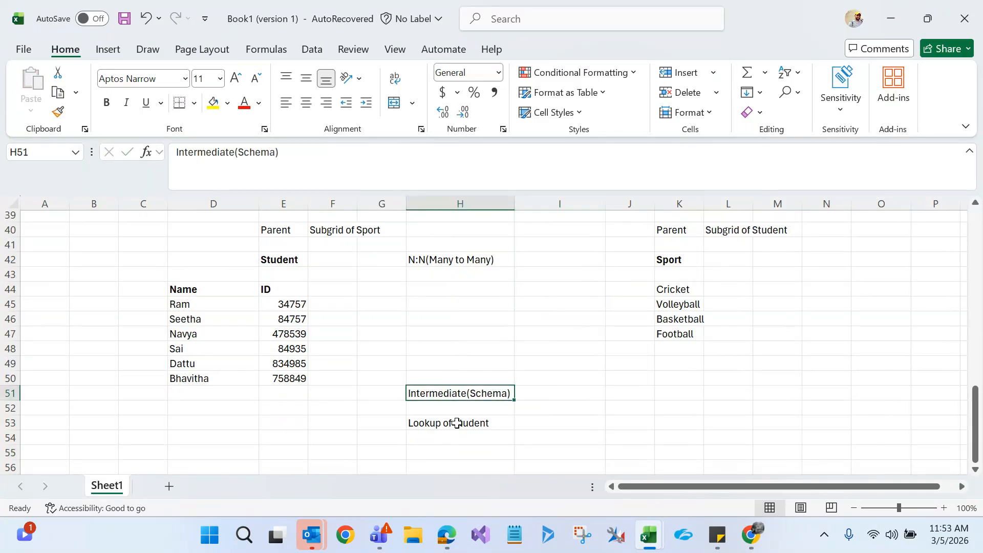
Enter Lookup of Sport in I53, beside the Lookup of Student heading of the intermediate table
{"action": "left_click", "coordinate": [279, 263]}
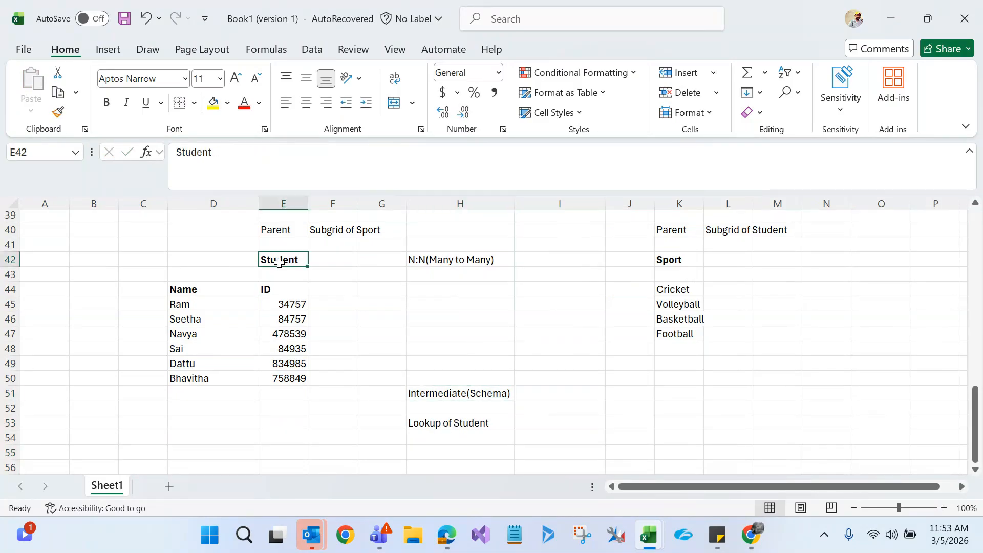
{"action": "left_click", "coordinate": [426, 419]}
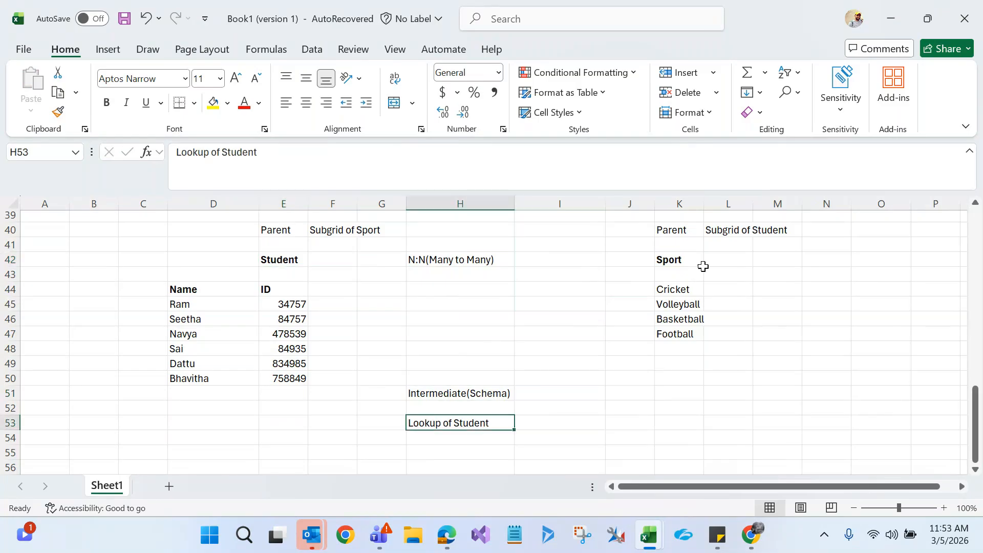
{"action": "left_click", "coordinate": [689, 257]}
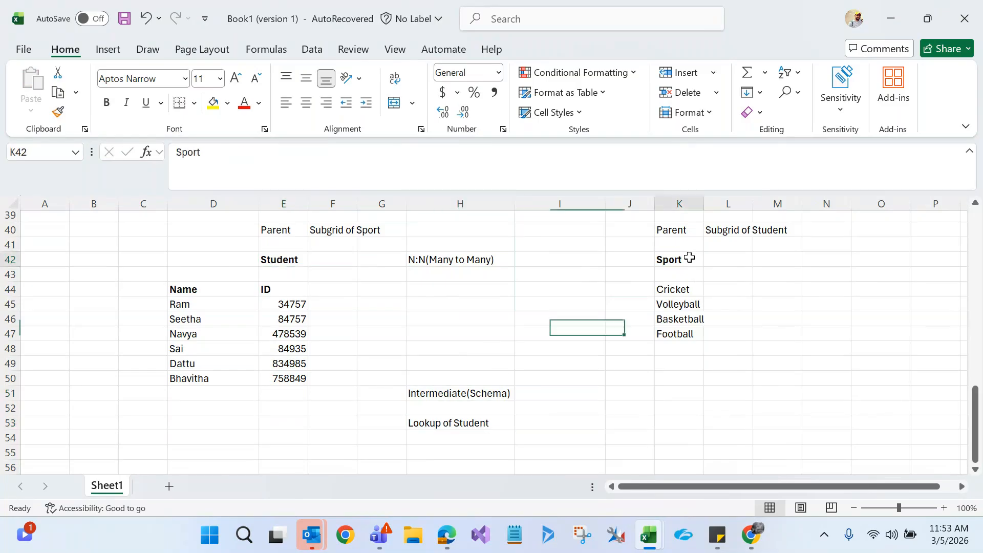
{"action": "left_click", "coordinate": [533, 421]}
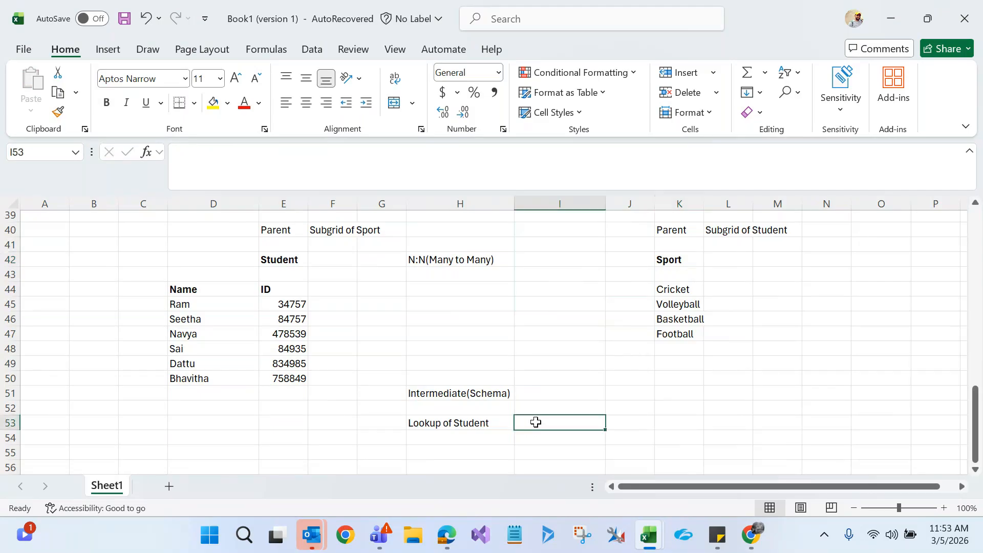
{"action": "type", "text": "Lookup of Sport"}
{"action": "left_click", "coordinate": [977, 438]}
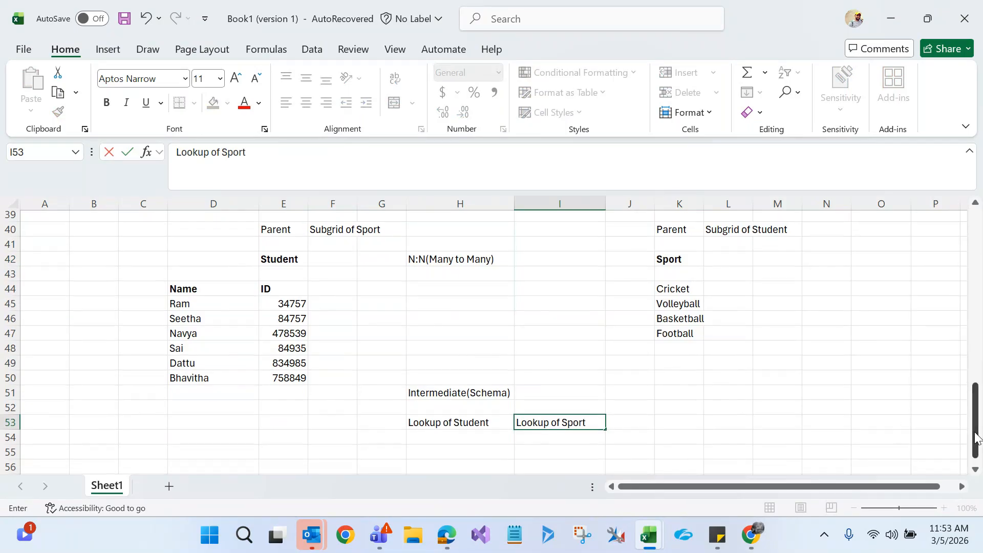
Make the Lookup of Student and Lookup of Sport headings in H53:I53 bold
{"action": "left_click", "coordinate": [486, 423]}
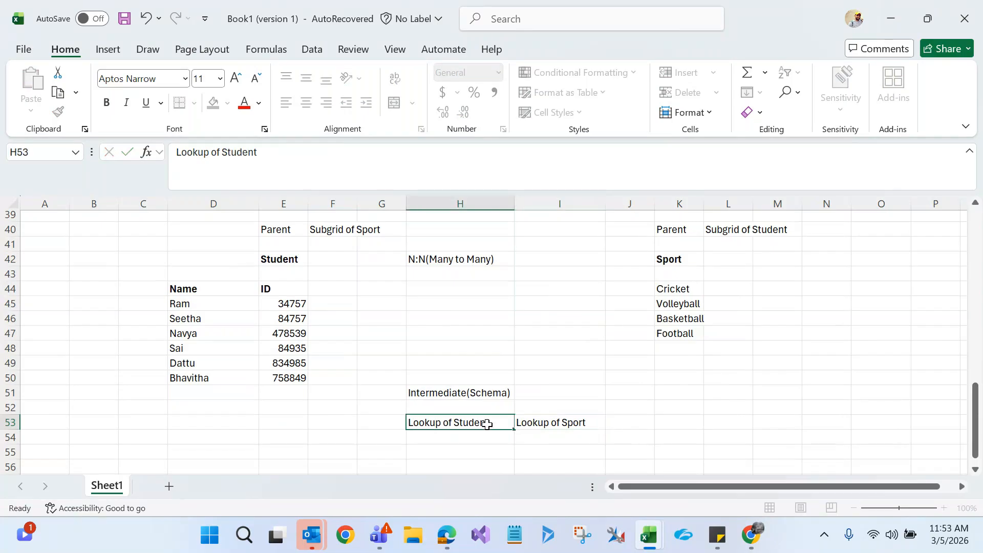
{"action": "key", "text": "shift+Right"}
{"action": "key", "text": "ctrl+b"}
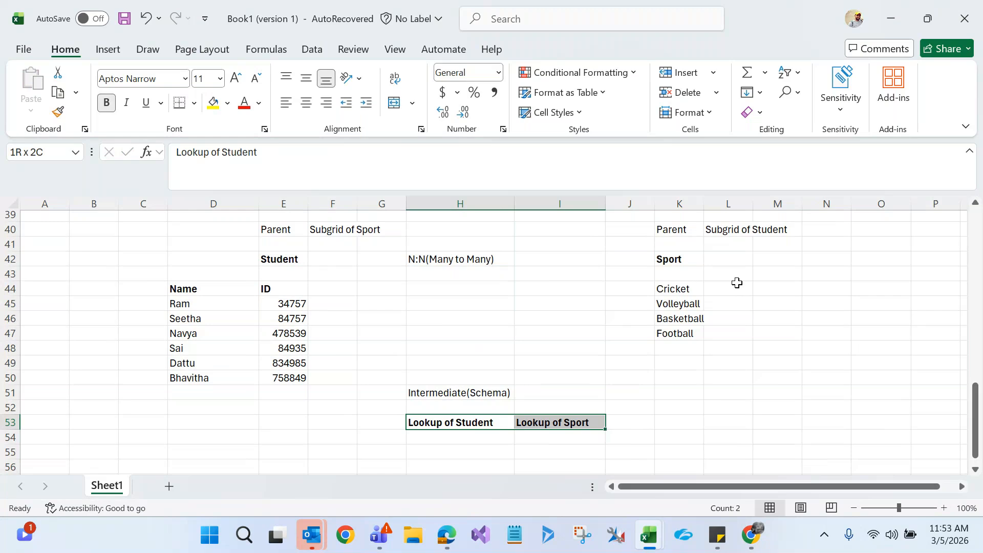
{"action": "left_click", "coordinate": [545, 314]}
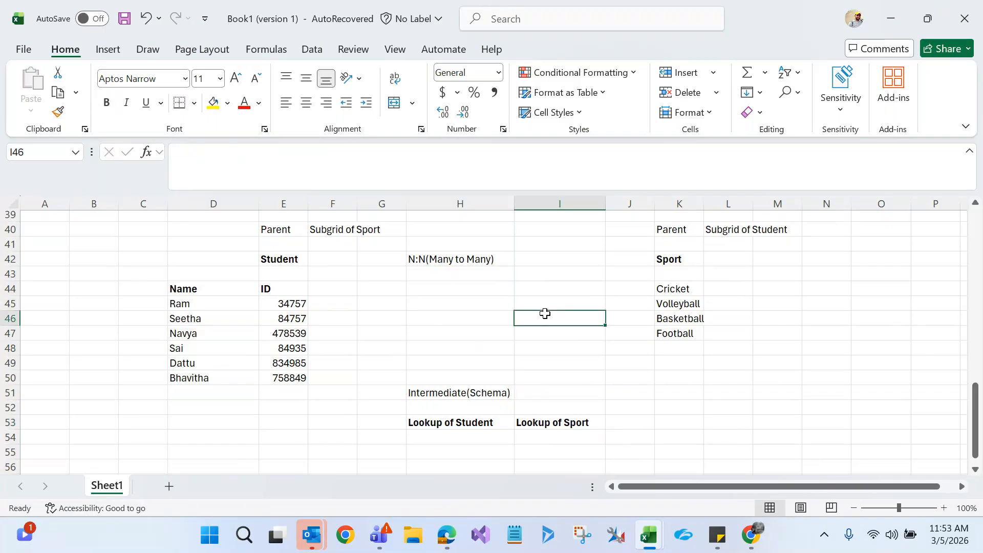
{"action": "left_click", "coordinate": [438, 259]}
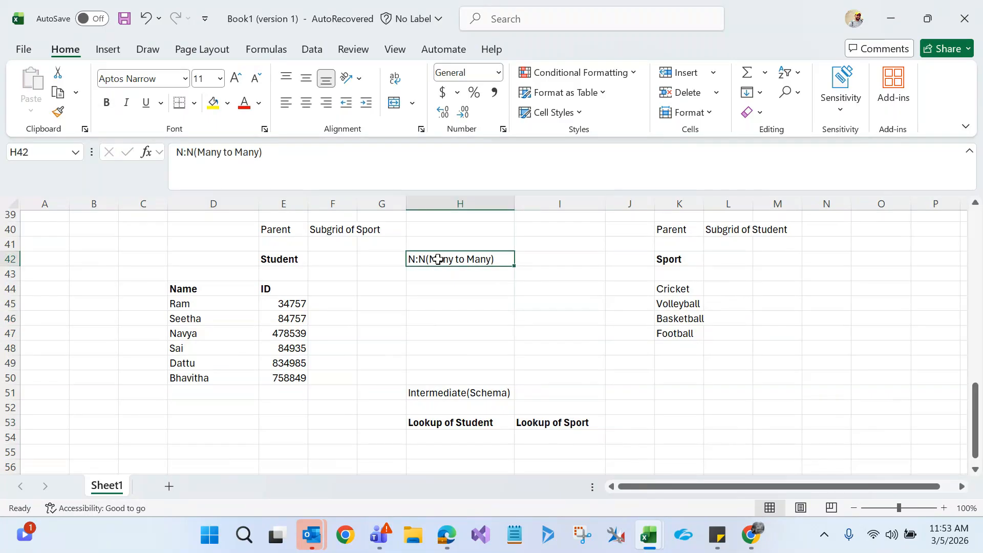
{"action": "left_click", "coordinate": [458, 391]}
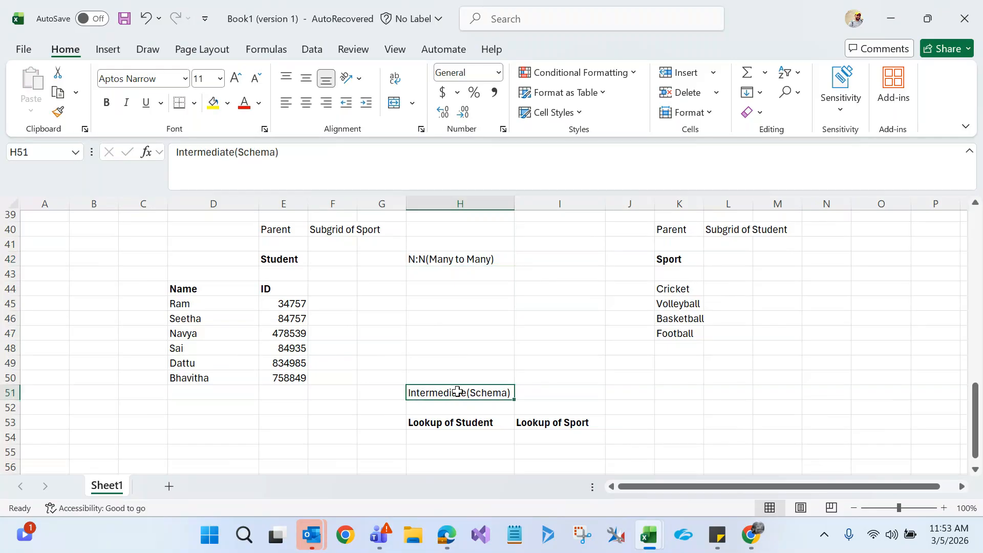
{"action": "left_click", "coordinate": [272, 258]}
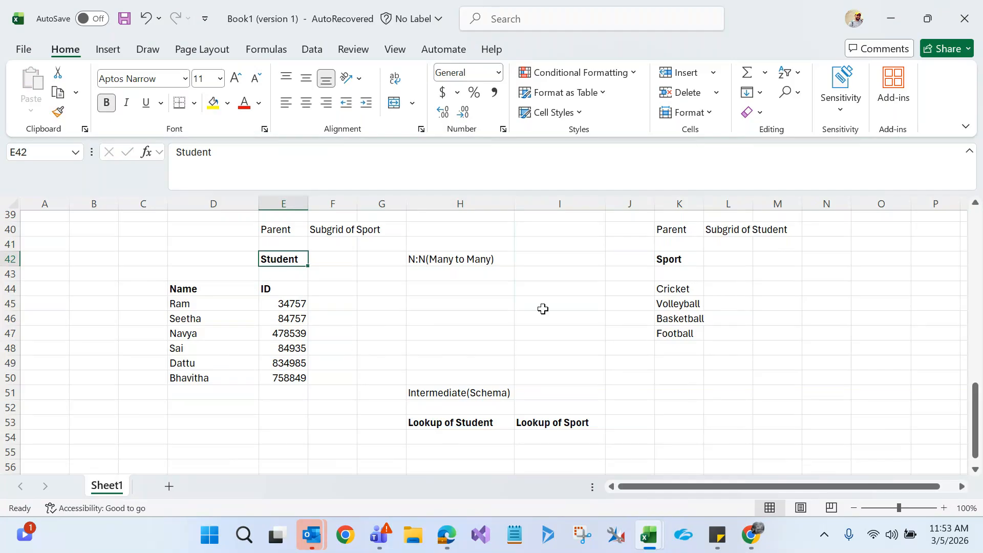
{"action": "left_click", "coordinate": [676, 258]}
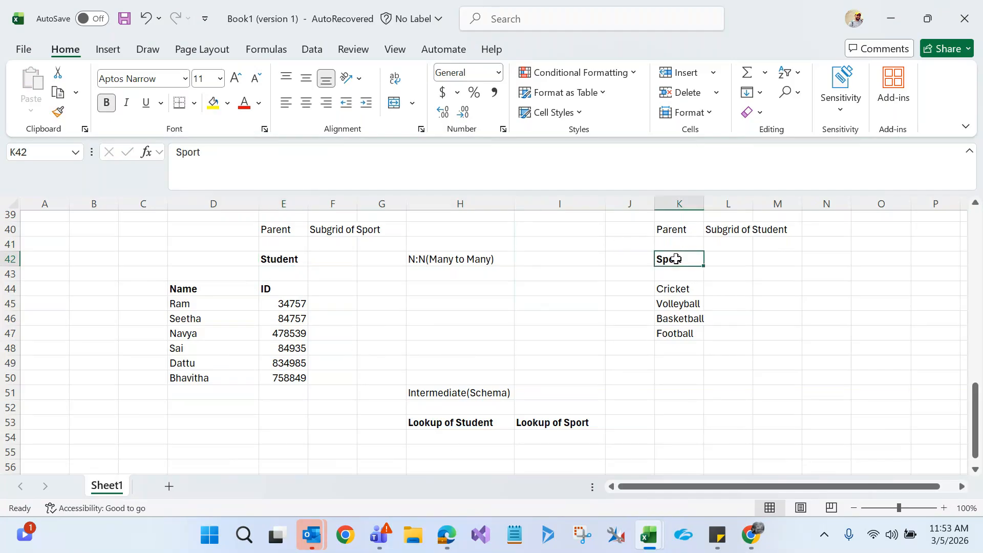
{"action": "left_click", "coordinate": [560, 422]}
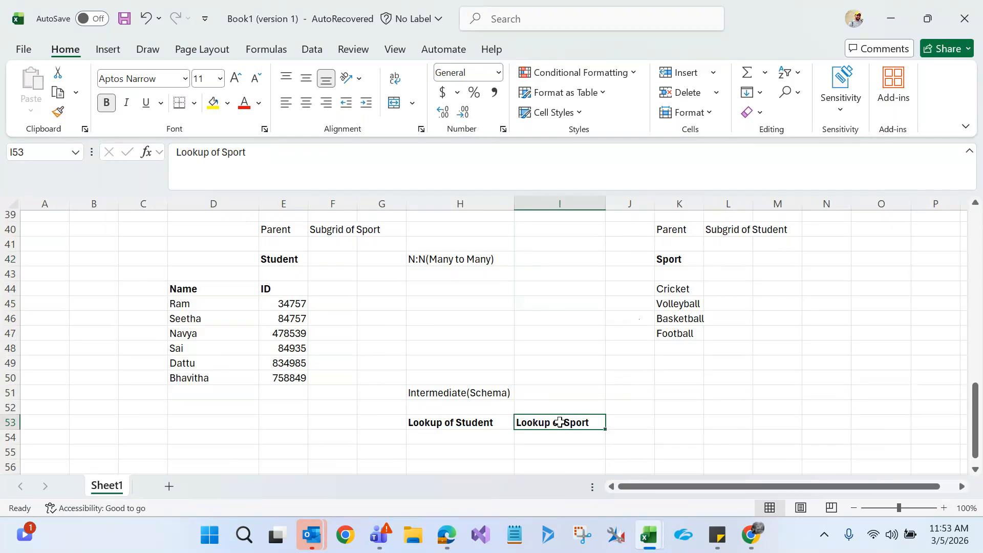
Enter Cricket, Volleyball in G45, in the row of the first student
{"action": "left_click", "coordinate": [186, 303]}
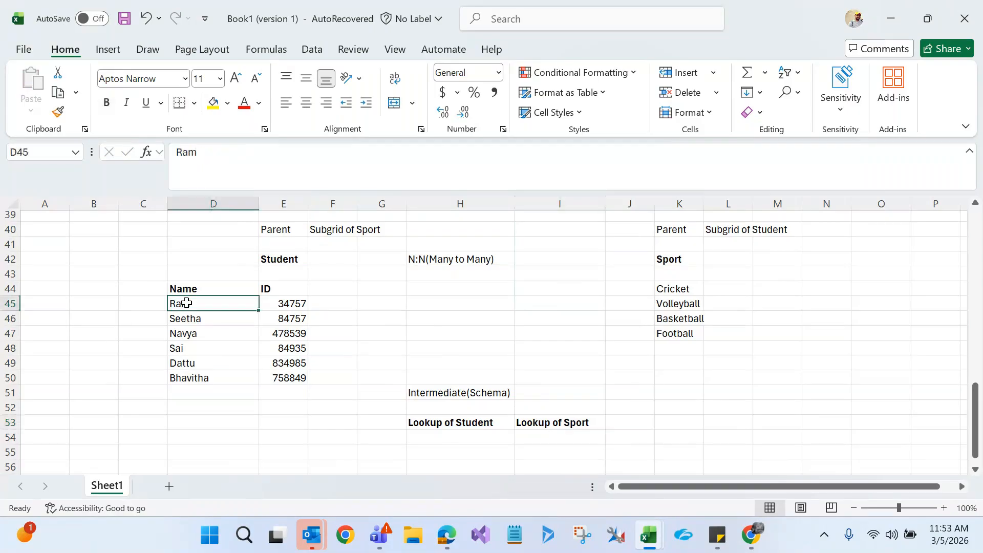
{"action": "left_click", "coordinate": [357, 305]}
{"action": "type", "text": "Cricke"}
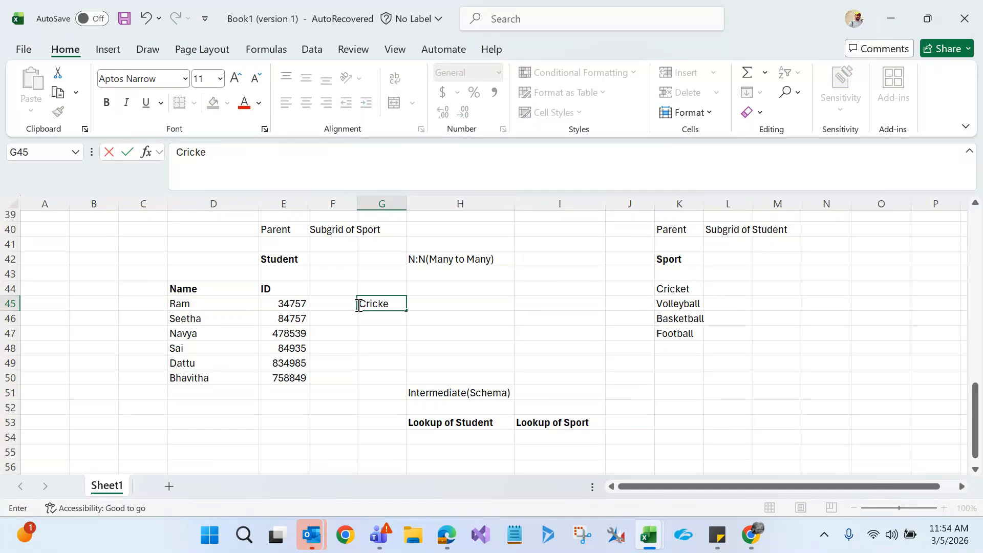
{"action": "type", "text": "t, Volleyball"}
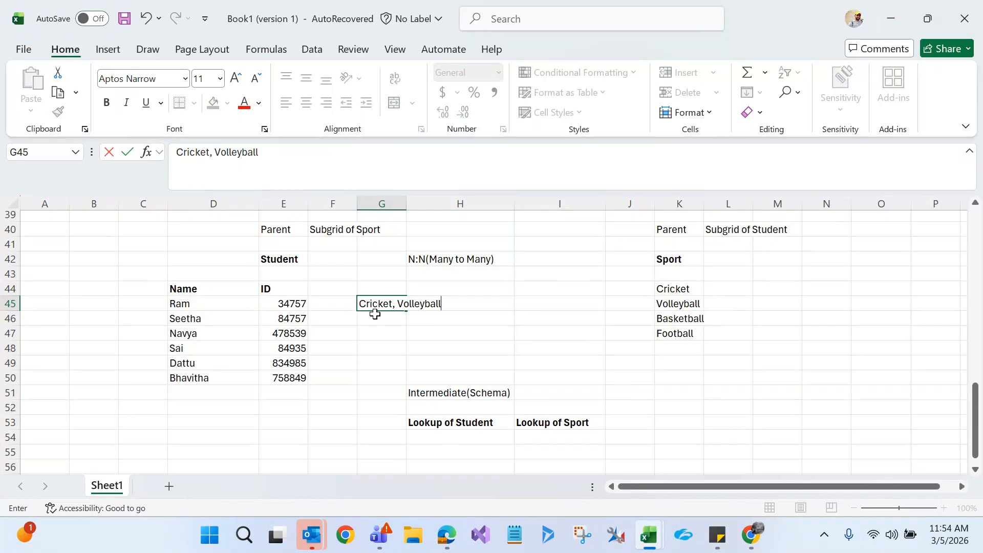
{"action": "key", "text": "Return"}
Enter Basketball, Footbal in G46, in the row of the second student
{"action": "type", "text": "Bas"}
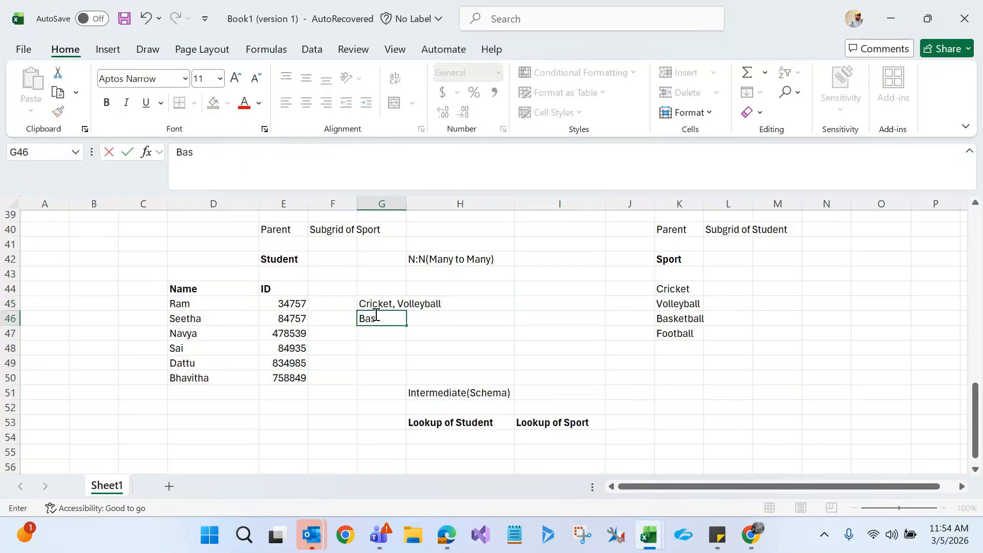
{"action": "type", "text": "ketball, Footba"}
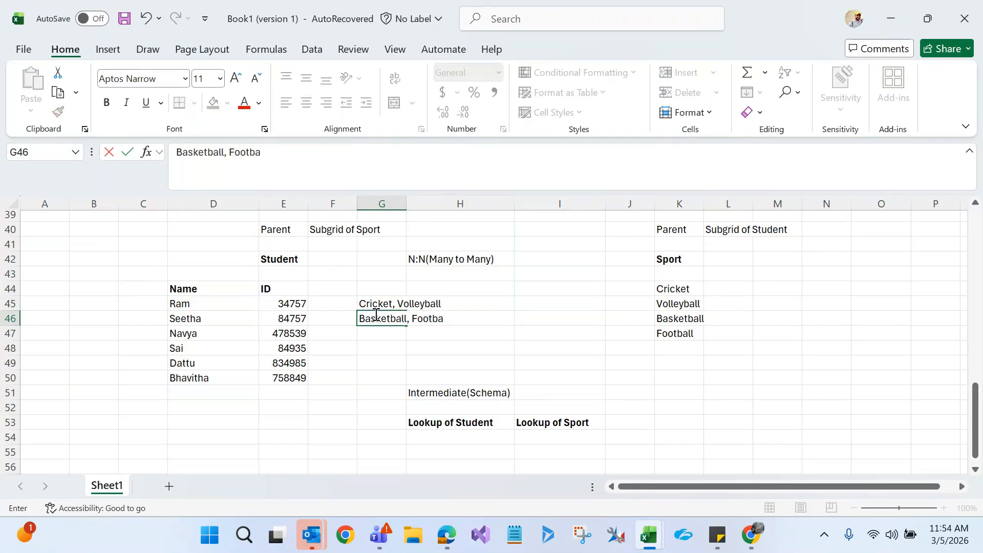
{"action": "type", "text": "l"}
{"action": "left_click", "coordinate": [351, 376]}
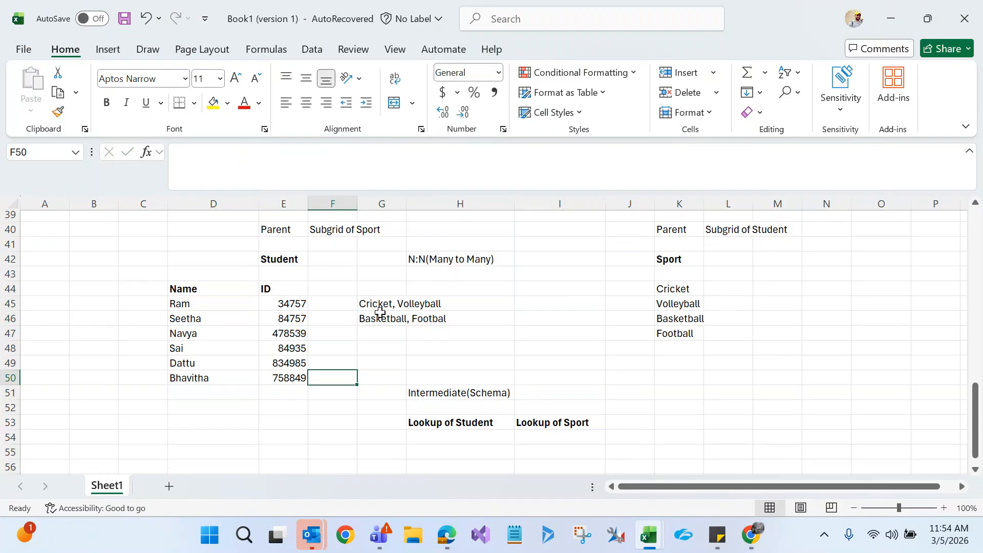
Fill row 54 of the intermediate table with the first student's name in H54 and Cricket in I54
{"action": "left_click", "coordinate": [432, 394]}
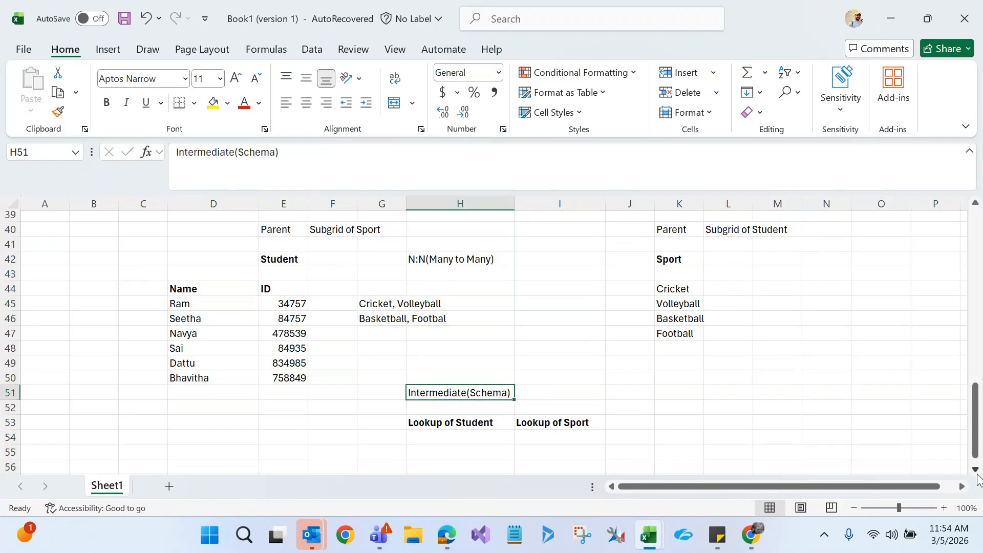
{"action": "scroll", "coordinate": [978, 480], "scroll_direction": "down", "scroll_amount": 1}
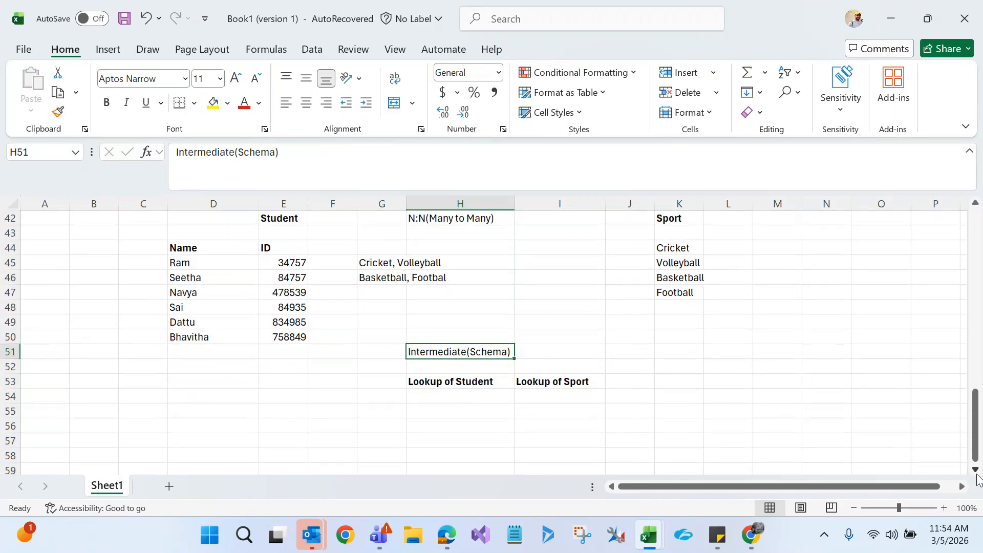
{"action": "left_click", "coordinate": [450, 384]}
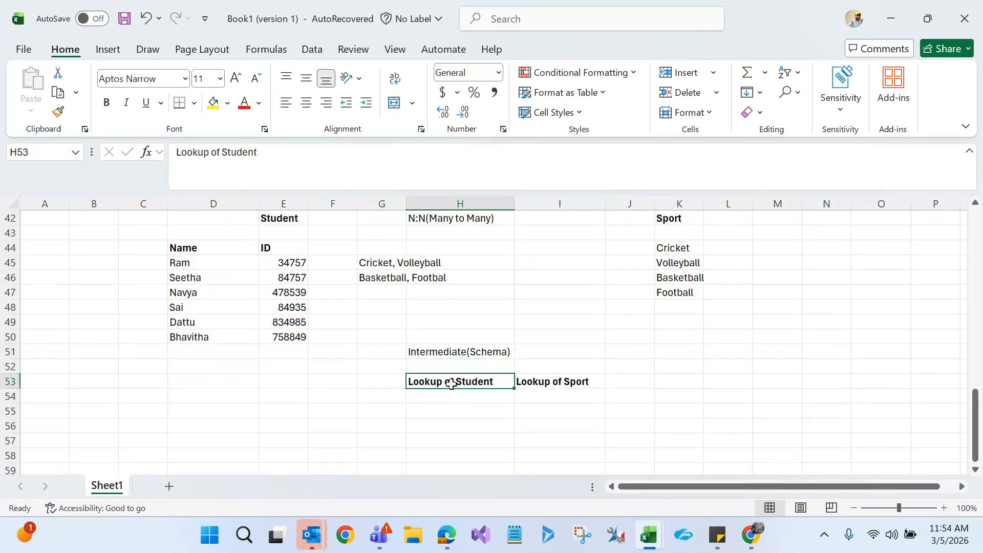
{"action": "left_click", "coordinate": [281, 221]}
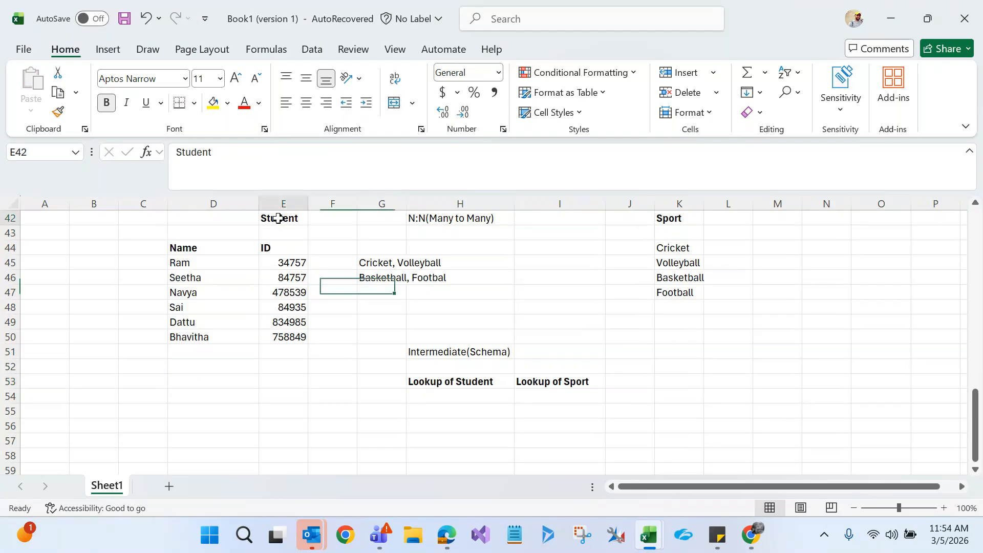
{"action": "left_click", "coordinate": [180, 264]}
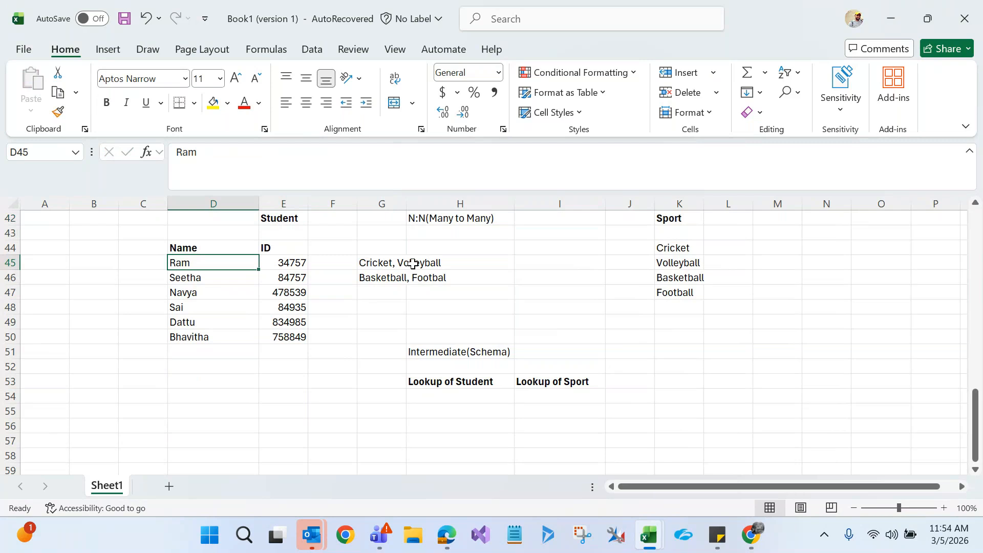
{"action": "left_click", "coordinate": [451, 399]}
{"action": "type", "text": "Ram"}
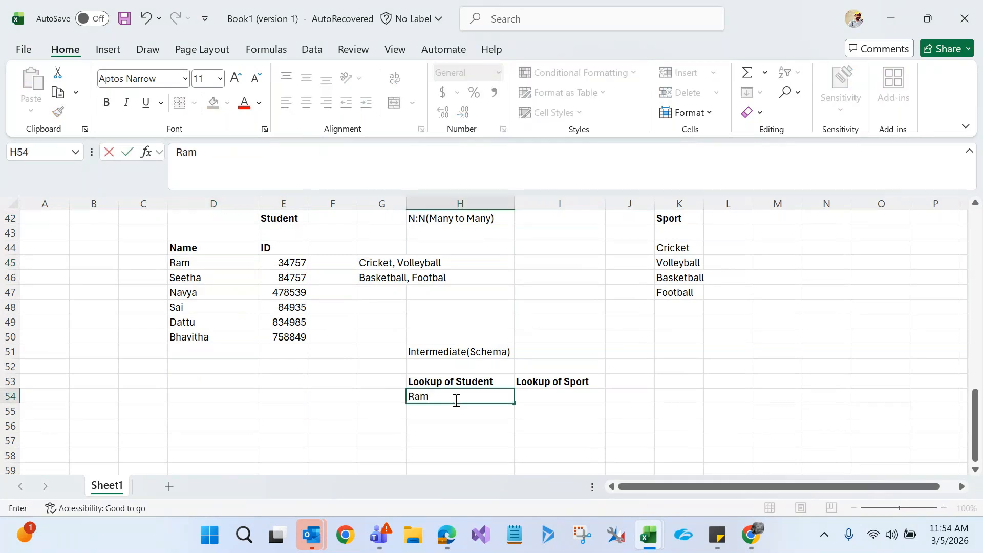
{"action": "left_click", "coordinate": [534, 395]}
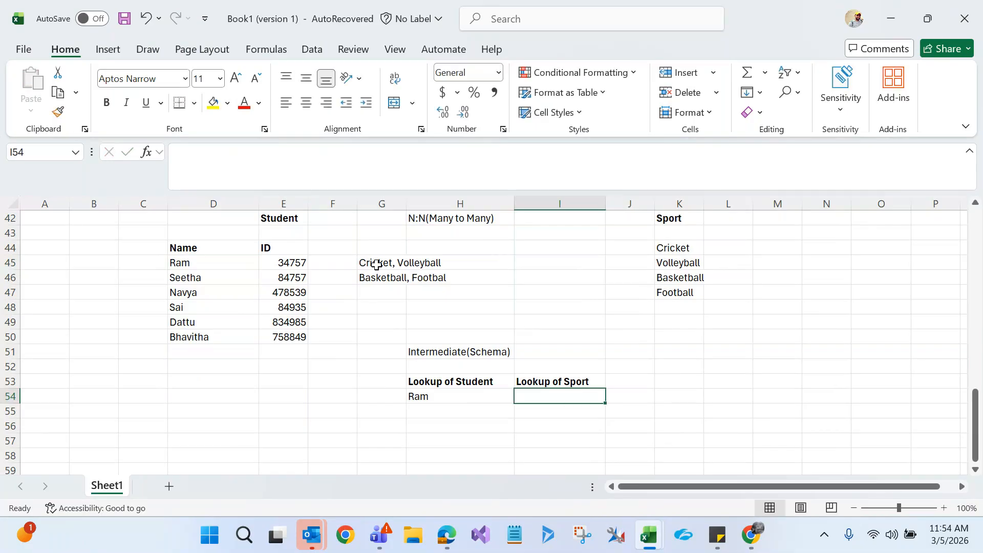
{"action": "type", "text": "Cri"}
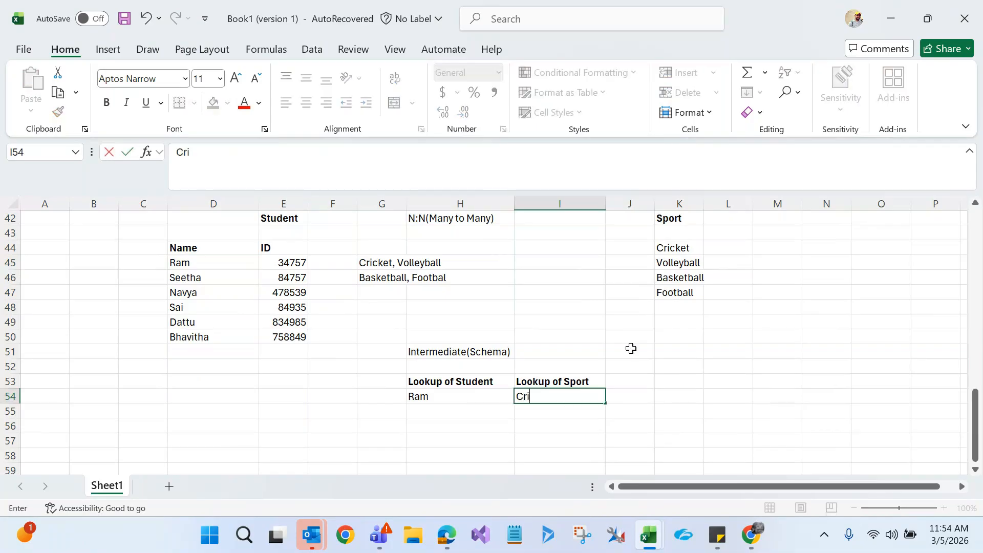
{"action": "type", "text": "ck"}
{"action": "type", "text": "et"}
Add the first student's name again in H55 and pair it with Volleyball in I55
{"action": "left_click", "coordinate": [446, 413]}
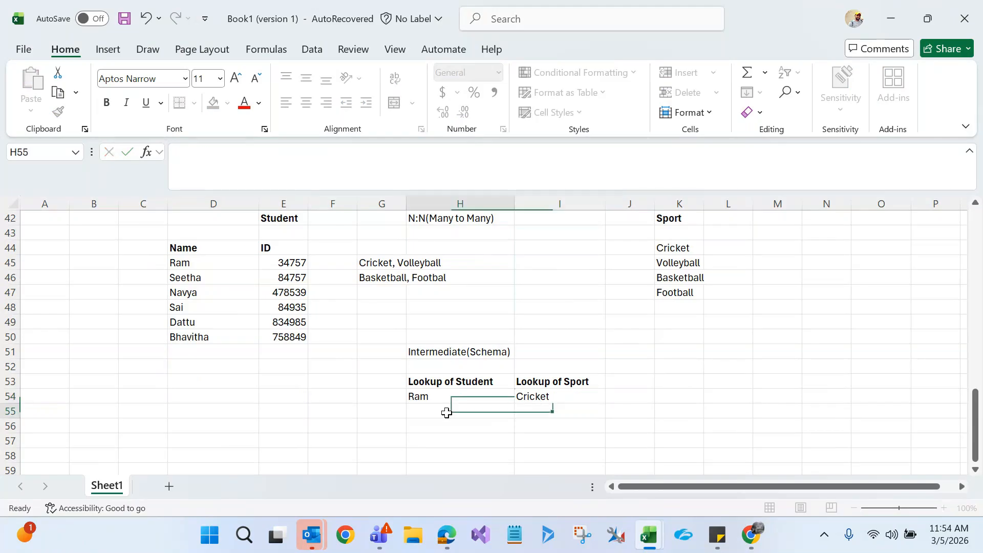
{"action": "type", "text": "Ram"}
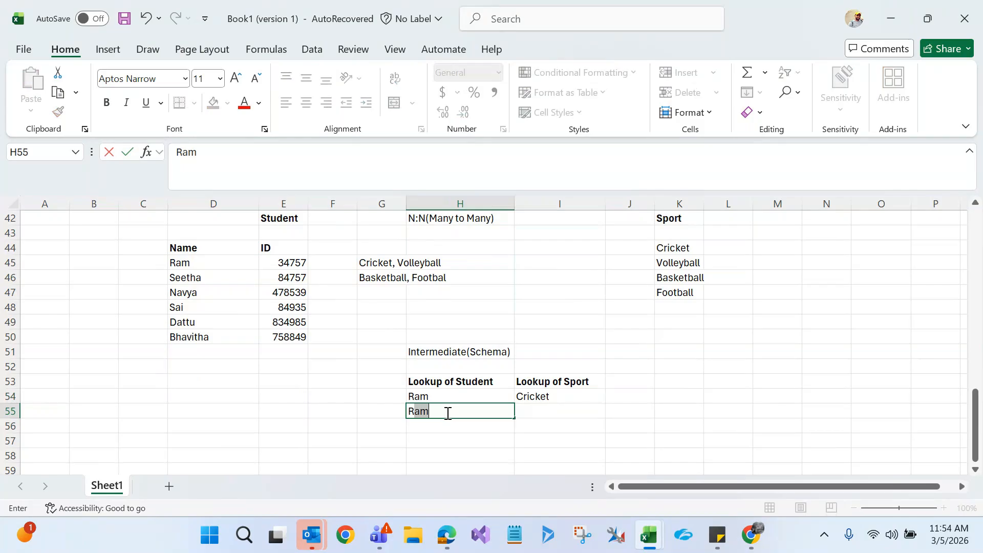
{"action": "left_click", "coordinate": [539, 412]}
{"action": "type", "text": "Vo"}
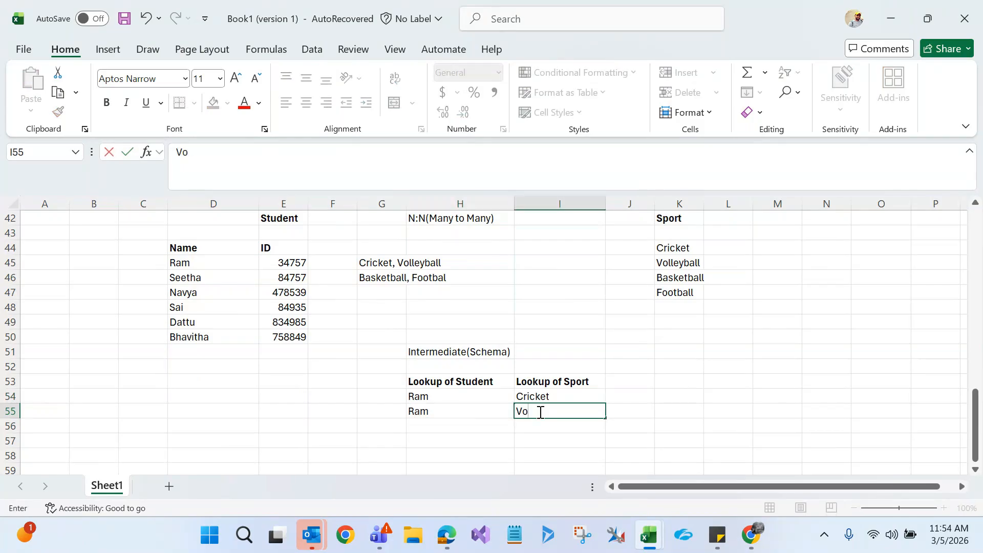
{"action": "type", "text": "lleyball"}
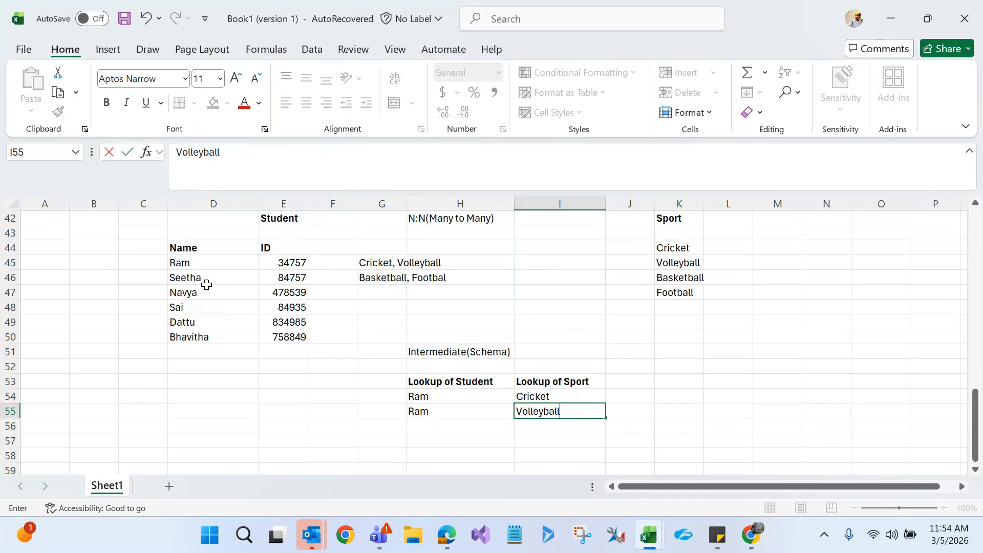
Fill row 56 of the intermediate table with the second student's name in H56 and Basketball in I56
{"action": "left_click", "coordinate": [204, 280]}
{"action": "key", "text": "ctrl+c"}
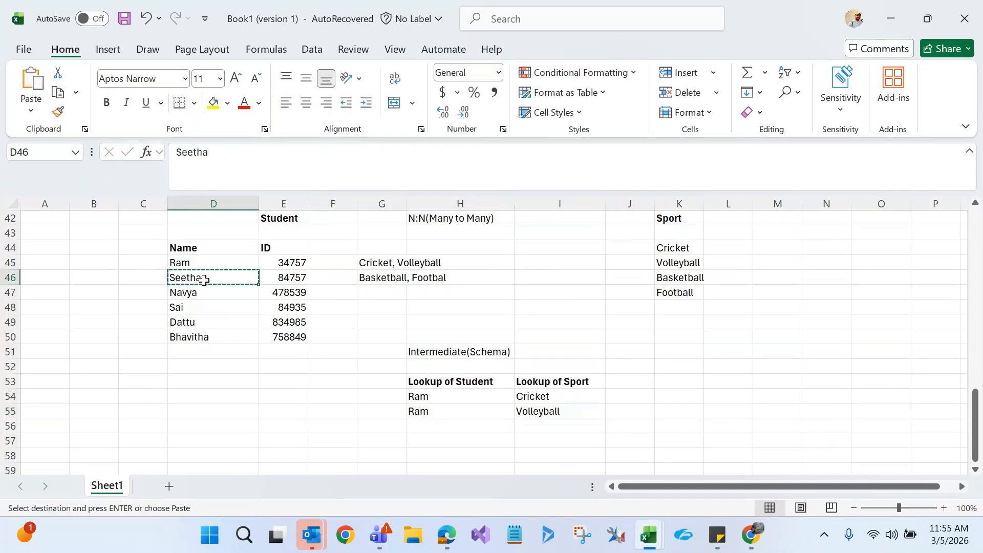
{"action": "left_click", "coordinate": [428, 425]}
{"action": "key", "text": "ctrl+v"}
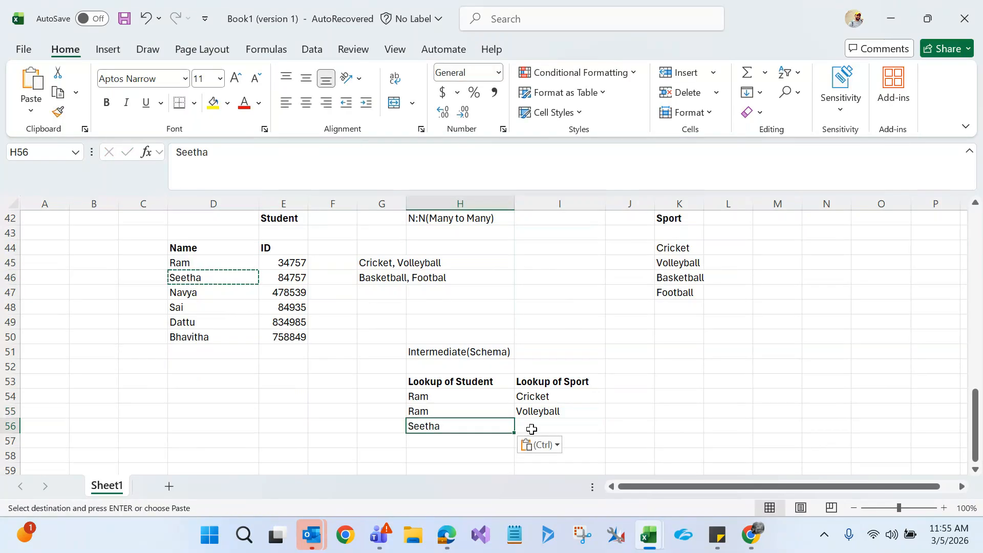
{"action": "left_click", "coordinate": [532, 429]}
{"action": "type", "text": "B"}
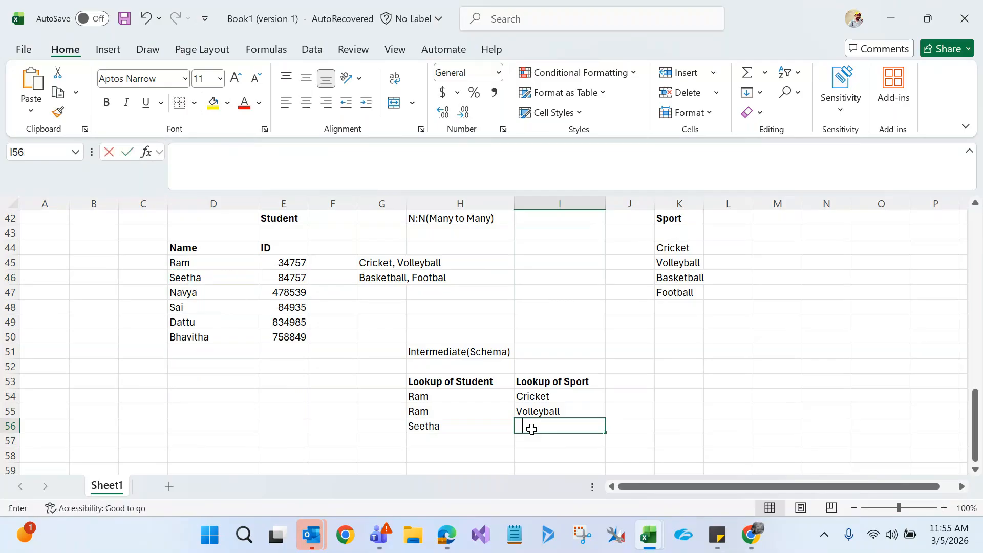
{"action": "type", "text": "asket"}
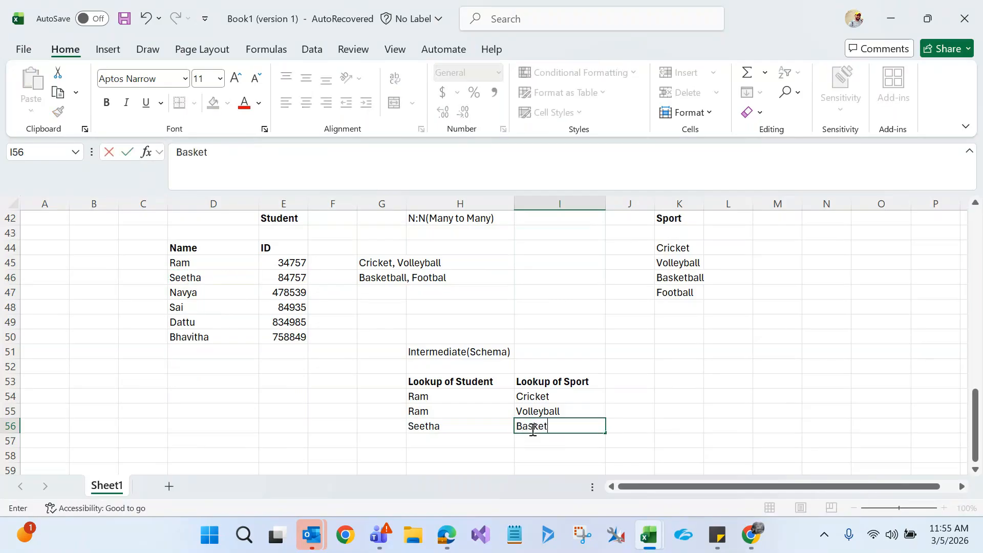
{"action": "type", "text": "ball"}
{"action": "left_click", "coordinate": [493, 439]}
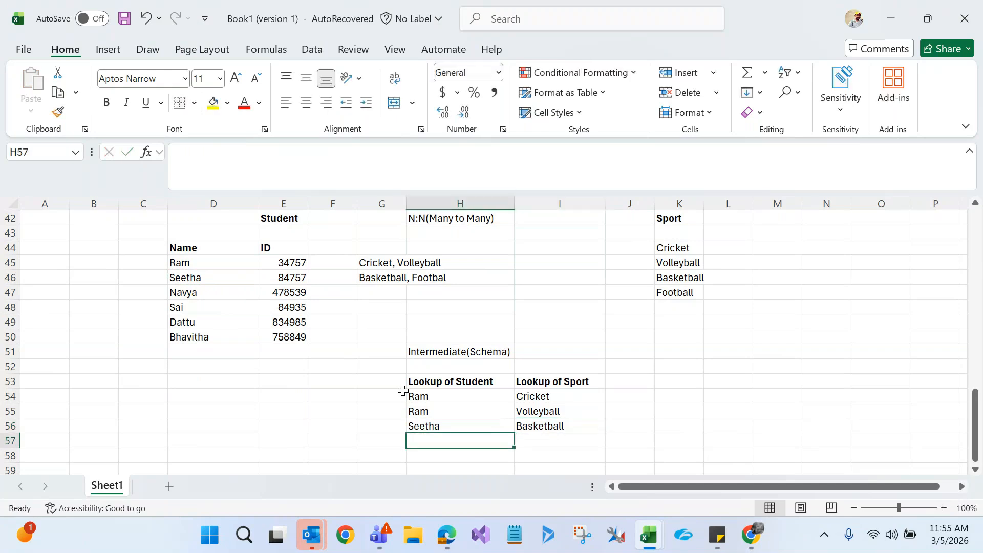
Add the second student's name again in H57 and pair it with Football in I57
{"action": "left_click", "coordinate": [193, 277]}
{"action": "key", "text": "ctrl+c"}
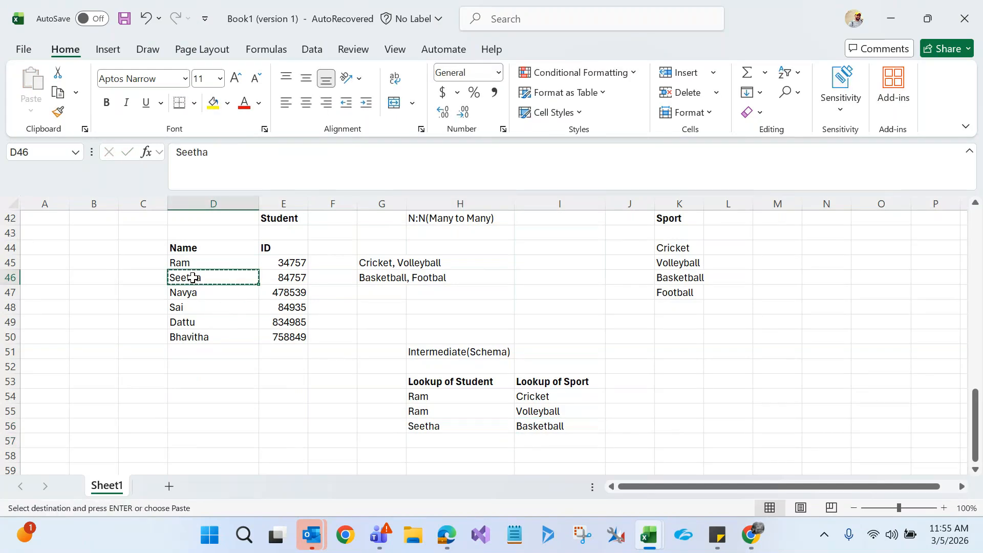
{"action": "left_click", "coordinate": [435, 441]}
{"action": "key", "text": "ctrl+v"}
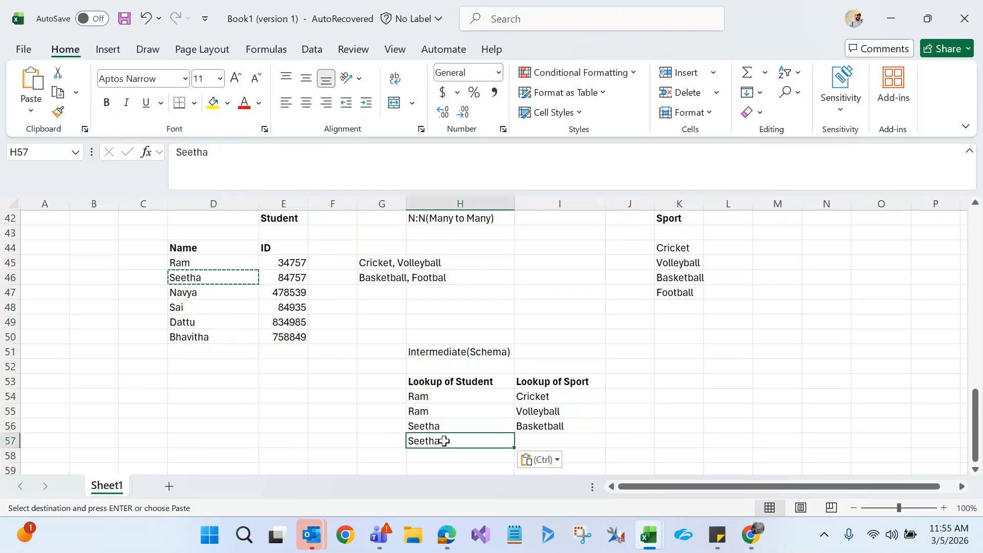
{"action": "left_click", "coordinate": [532, 442]}
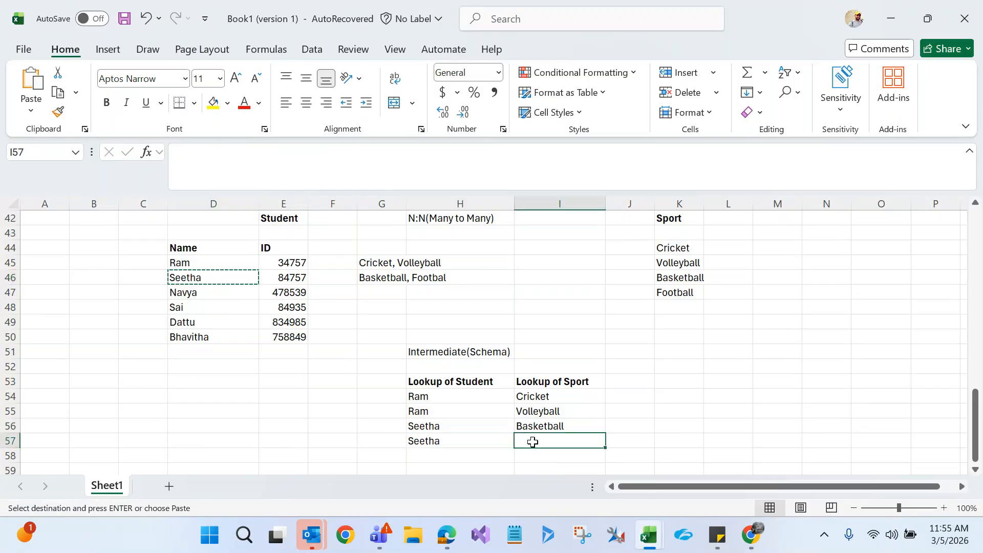
{"action": "type", "text": "Football"}
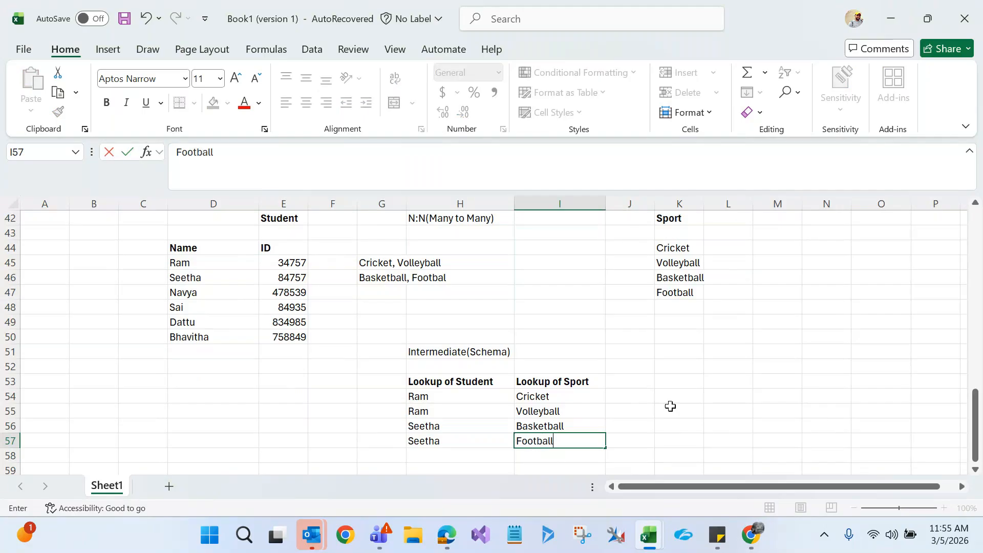
{"action": "left_click", "coordinate": [700, 406]}
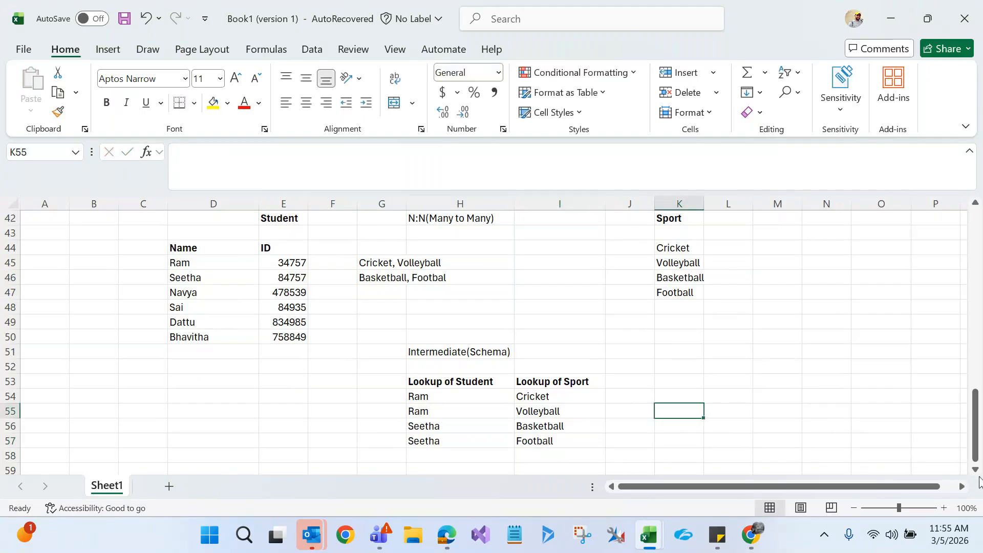
{"action": "left_click", "coordinate": [975, 470]}
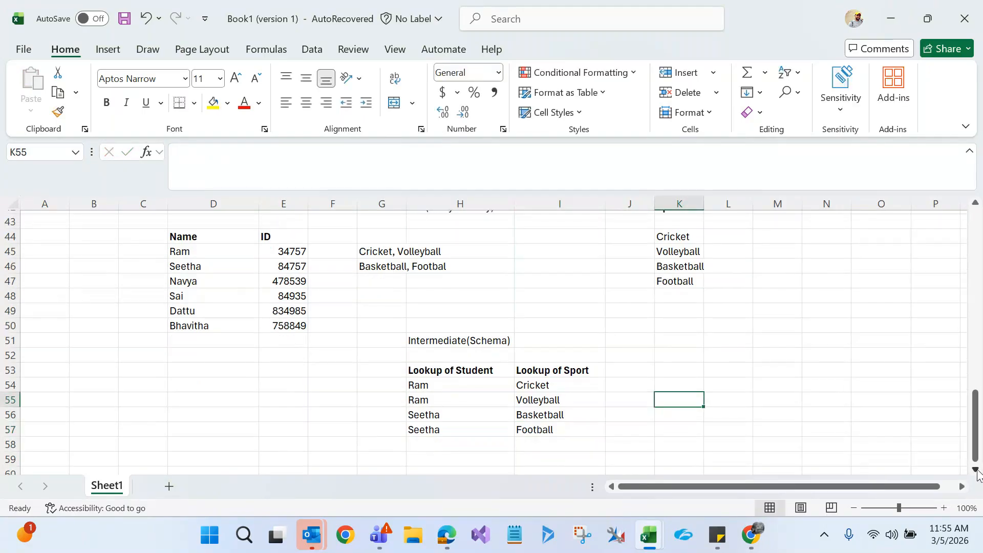
{"action": "left_click", "coordinate": [976, 470]}
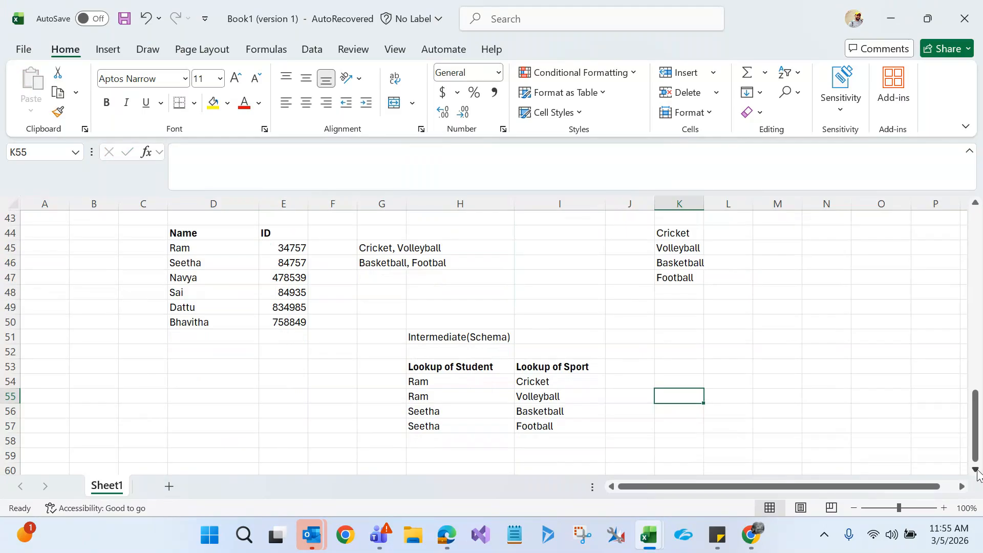
{"action": "left_click_drag", "start_coordinate": [977, 425], "coordinate": [978, 415]}
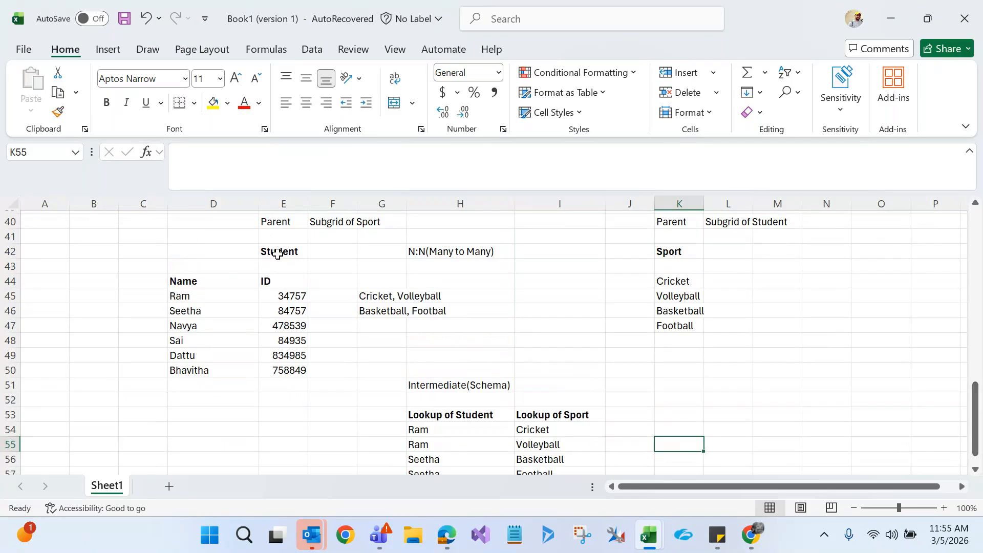
Switch to Chrome's Walmart CRM Components solution window, open on the Contact 1:N relationships, and close it
{"action": "mouse_move", "coordinate": [745, 538]}
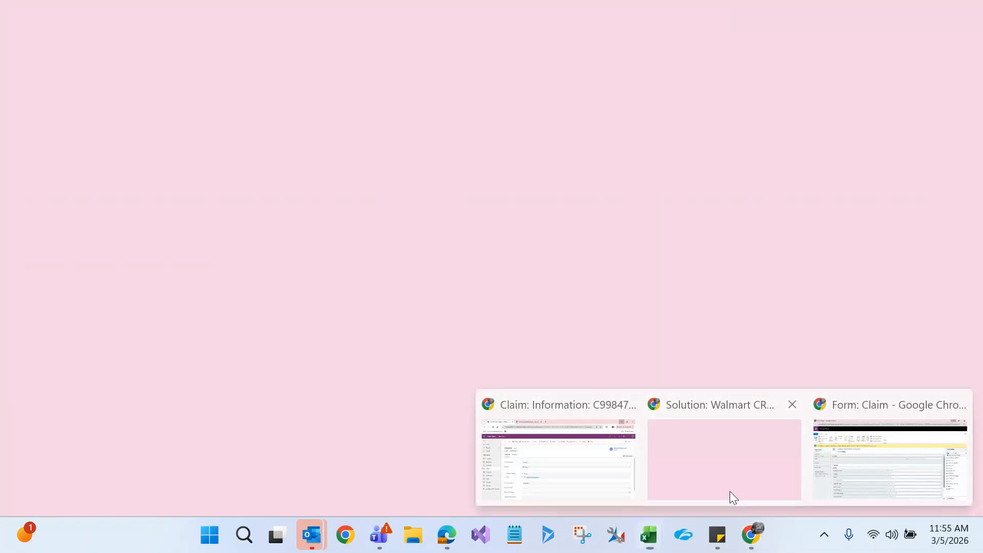
{"action": "left_click", "coordinate": [730, 492]}
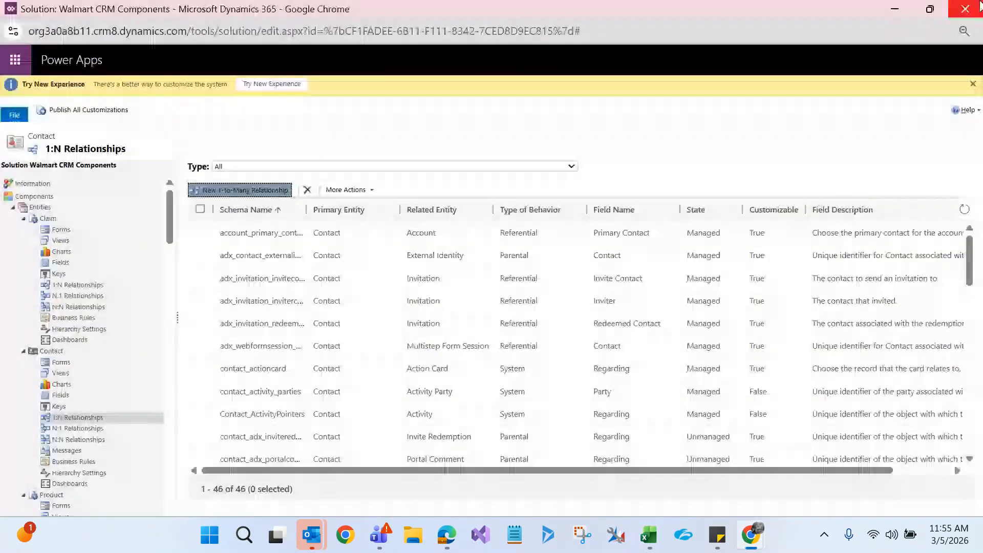
{"action": "left_click", "coordinate": [979, 4]}
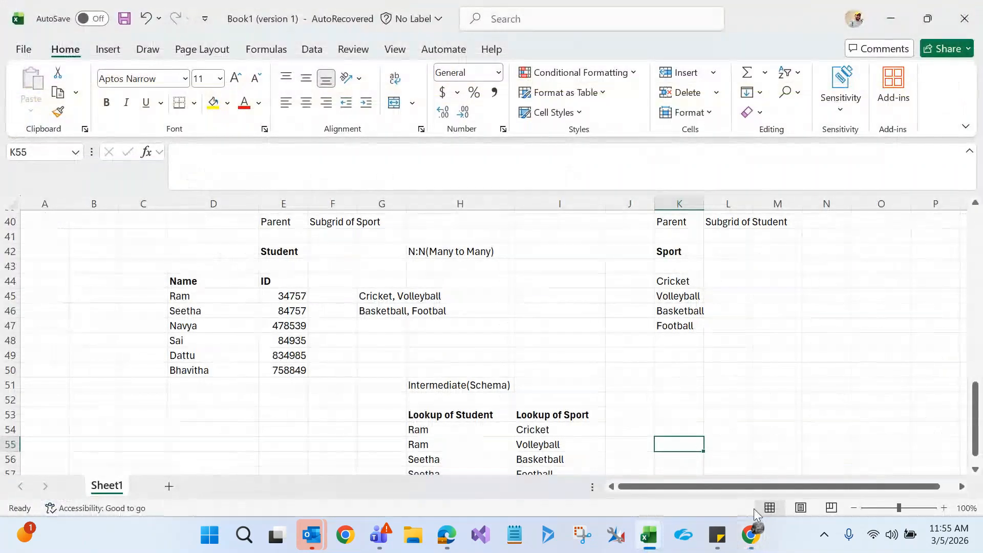
Open the Walmart CRM Components solution from the All Solutions list in Chrome and maximize its window
{"action": "mouse_move", "coordinate": [757, 540]}
{"action": "left_click", "coordinate": [666, 463]}
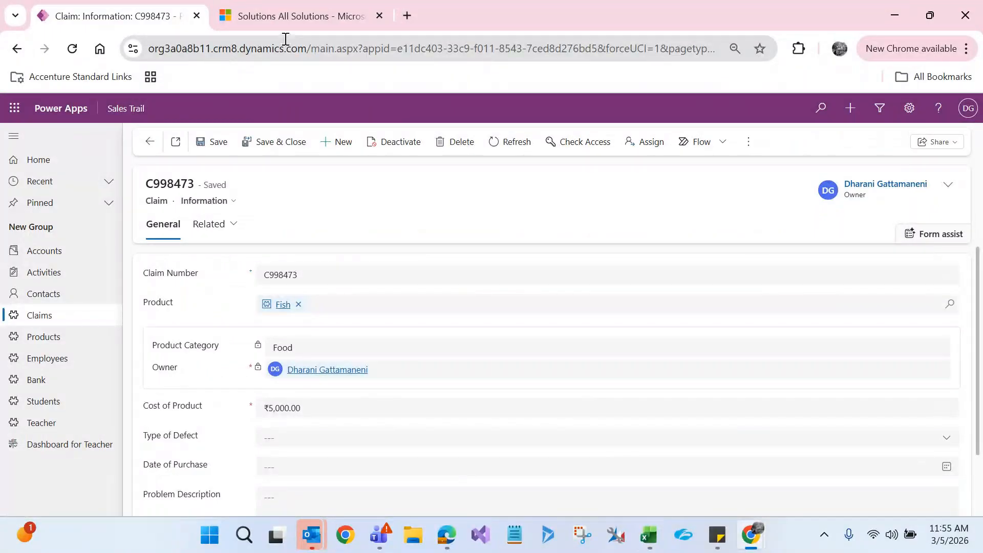
{"action": "left_click", "coordinate": [288, 12]}
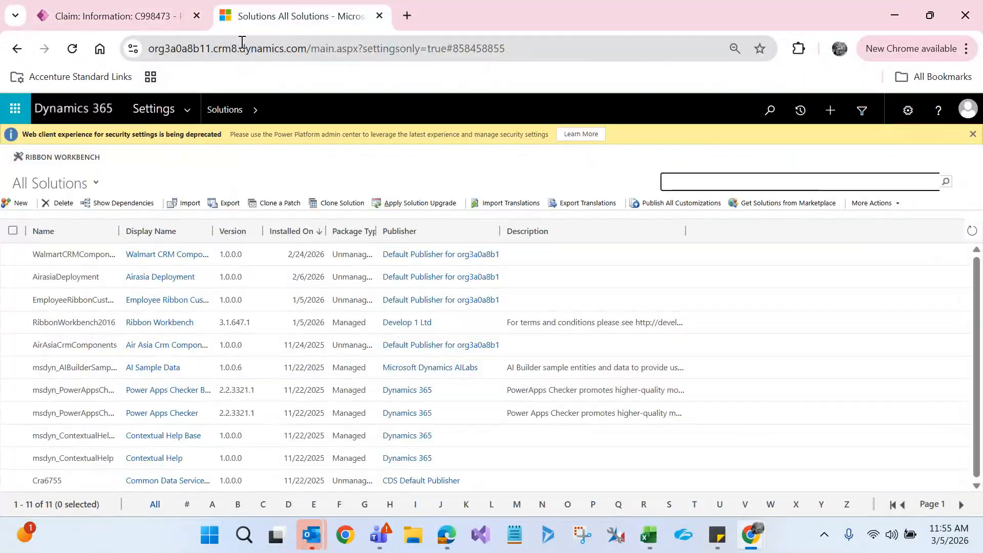
{"action": "left_click", "coordinate": [364, 46]}
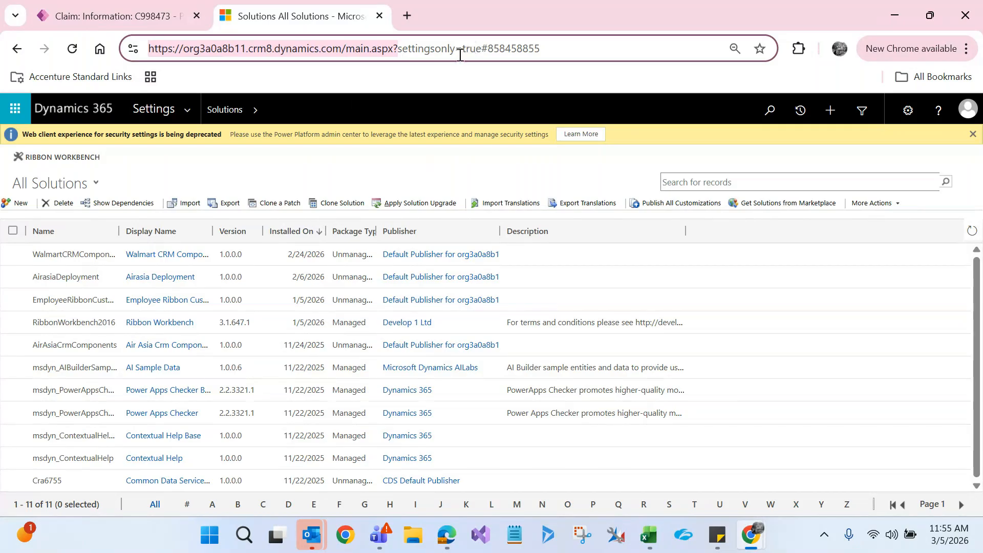
{"action": "left_click", "coordinate": [185, 256]}
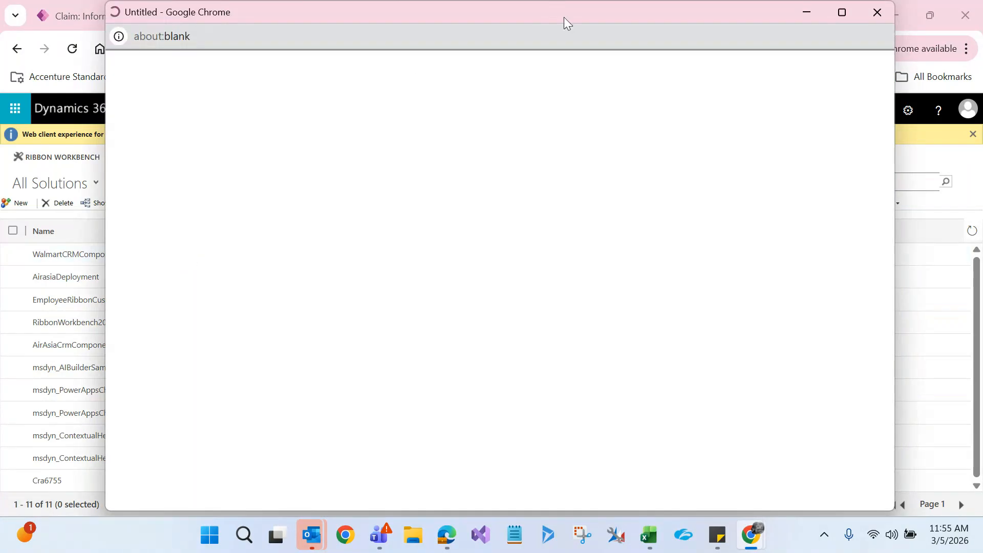
{"action": "double_click", "coordinate": [565, 19]}
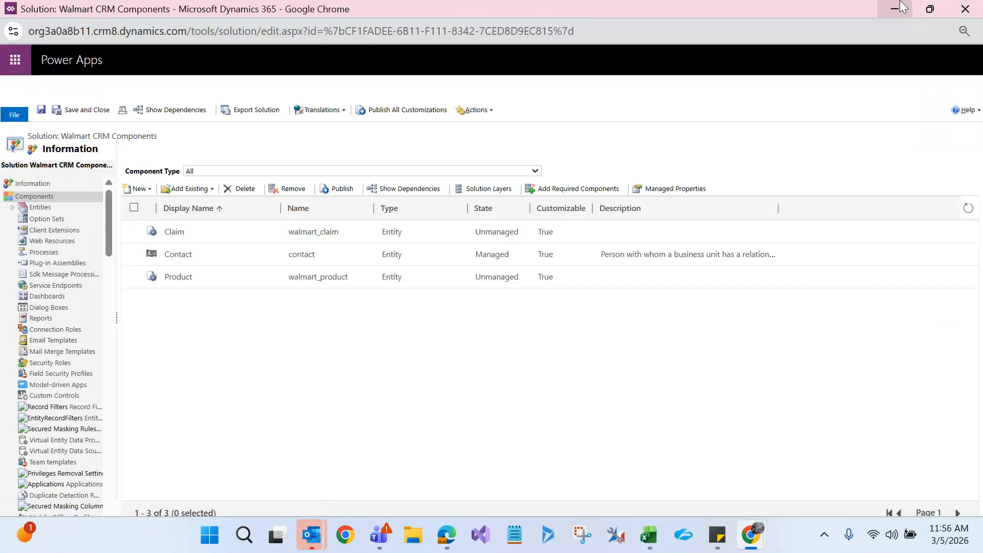
Add the existing Student entity with all its assets to the Walmart CRM Components solution
{"action": "left_click", "coordinate": [11, 207]}
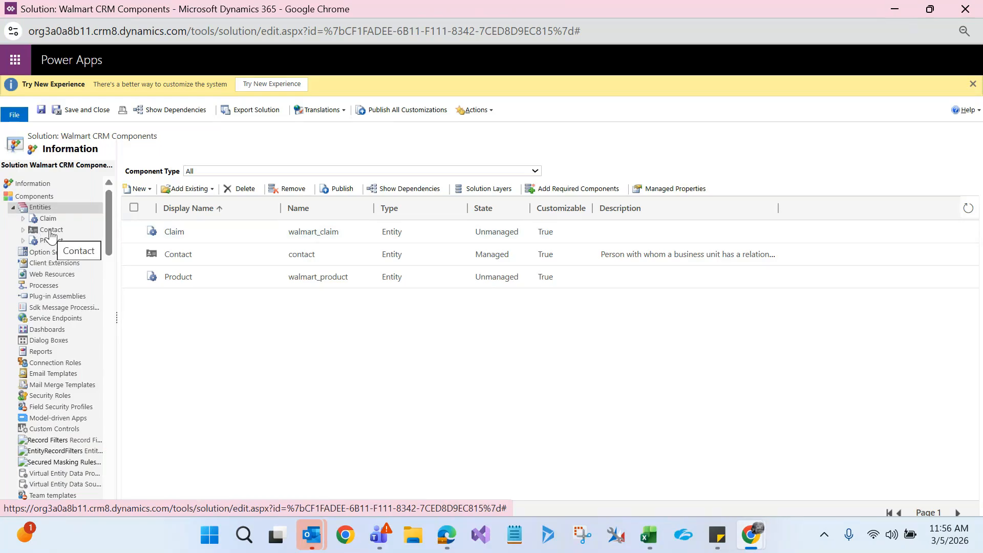
{"action": "left_click", "coordinate": [194, 190]}
{"action": "left_click", "coordinate": [195, 203]}
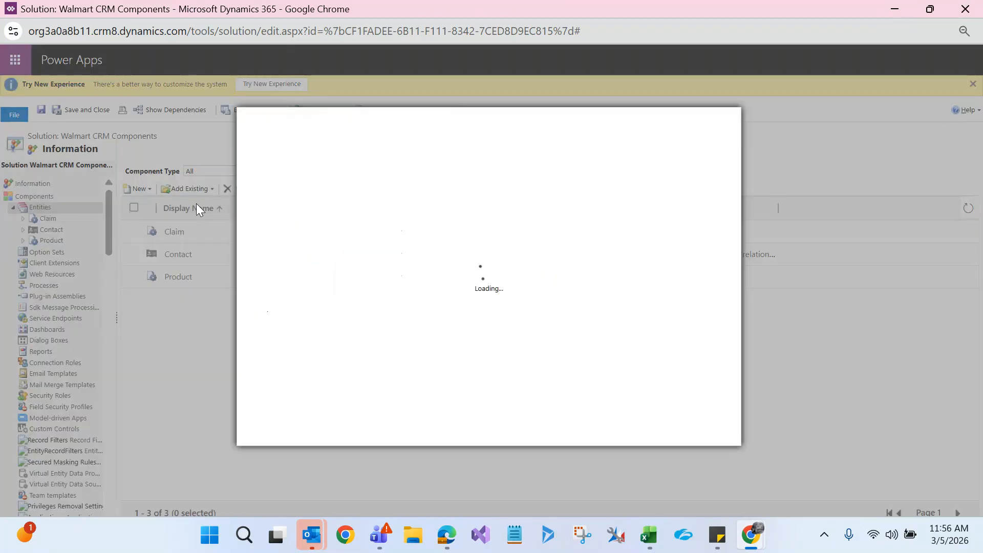
{"action": "key", "text": "ctrl+f"}
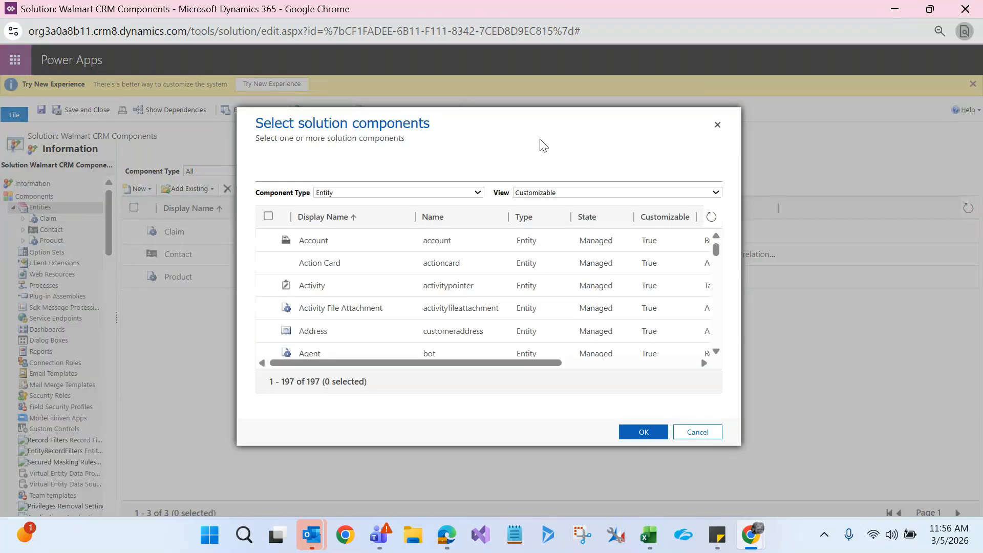
{"action": "type", "text": "student"}
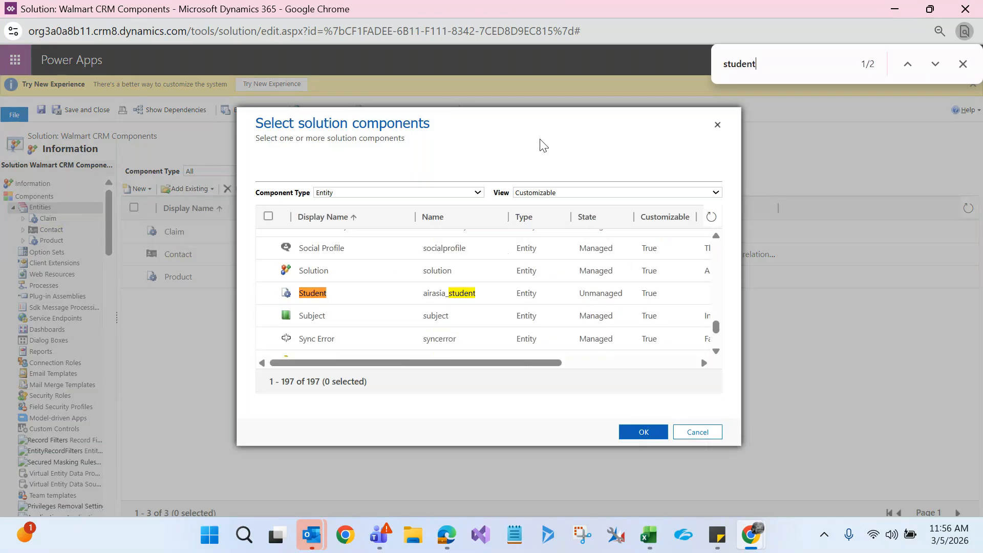
{"action": "left_click", "coordinate": [270, 294]}
{"action": "left_click", "coordinate": [647, 432]}
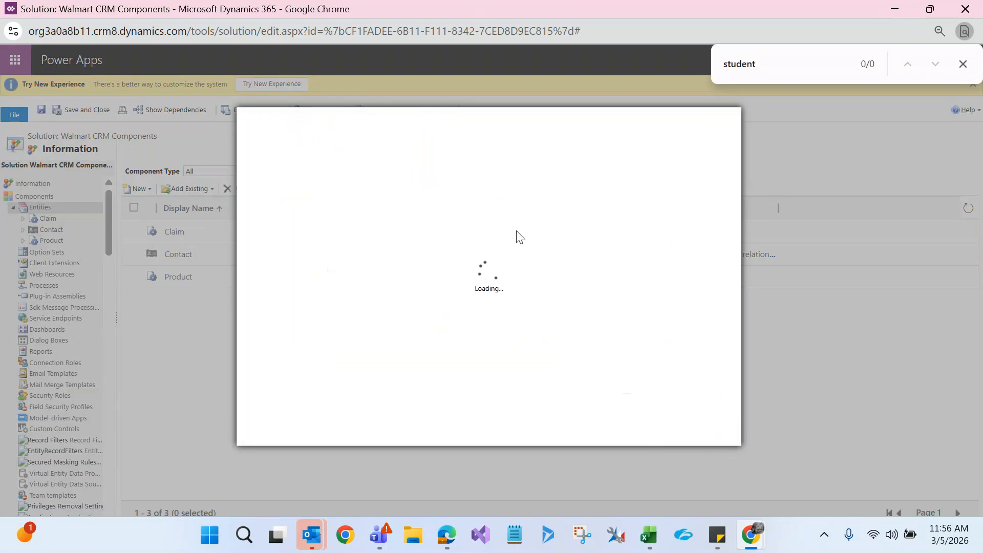
{"action": "left_click", "coordinate": [960, 71]}
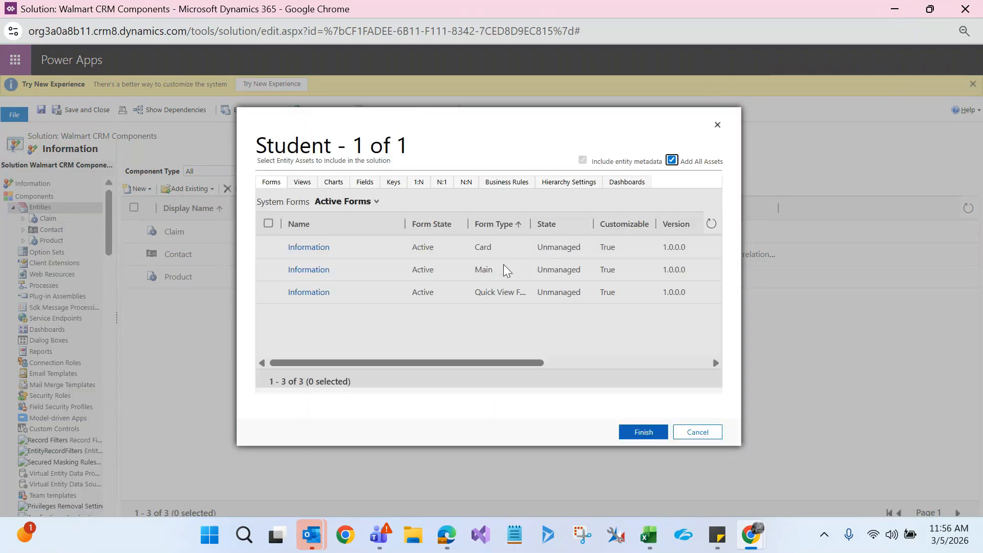
{"action": "left_click", "coordinate": [640, 432]}
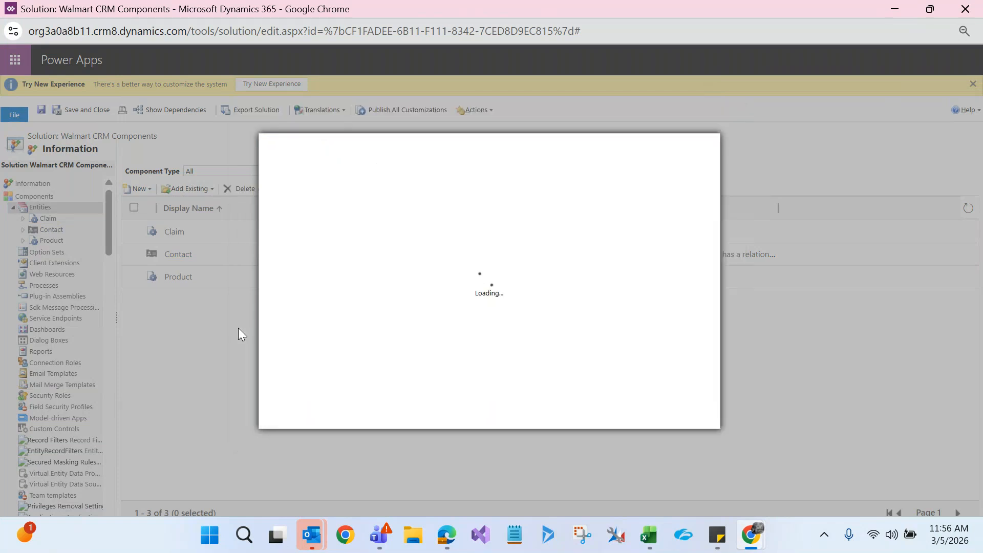
{"action": "left_click", "coordinate": [340, 255]}
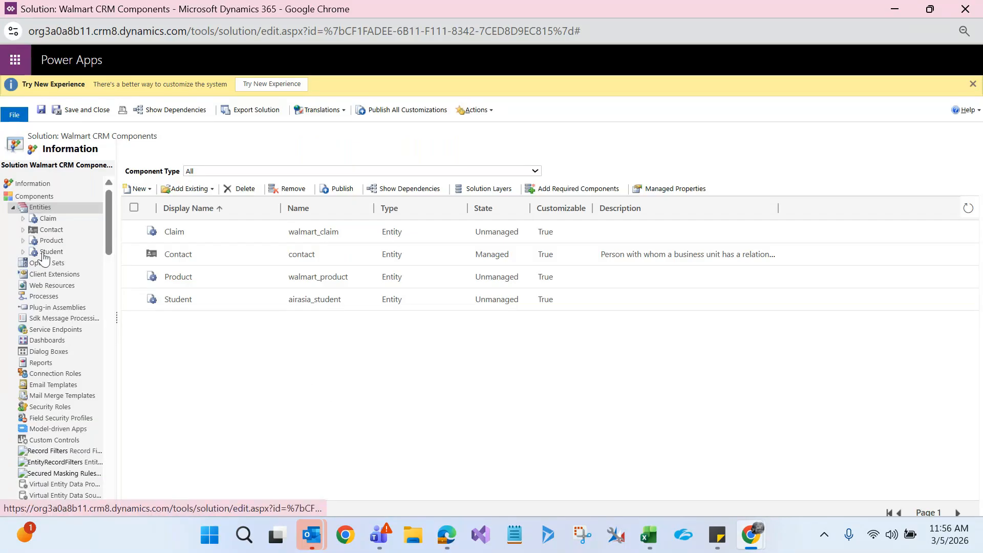
Check the Sport table heading in the Excel worksheet and return to the Walmart CRM Components solution window
{"action": "key", "text": "alt+Tab"}
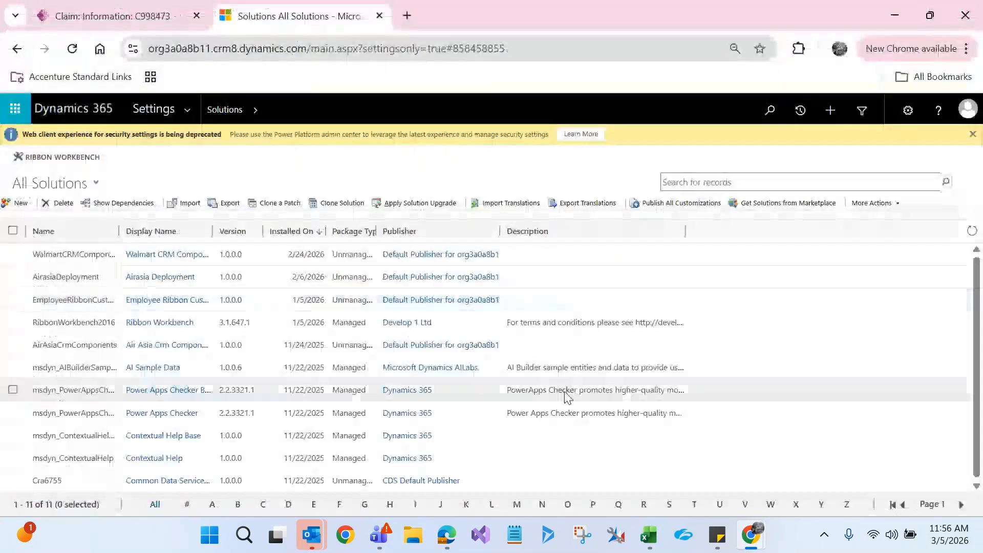
{"action": "key", "text": "alt+Tab"}
{"action": "key", "text": "alt+Tab"}
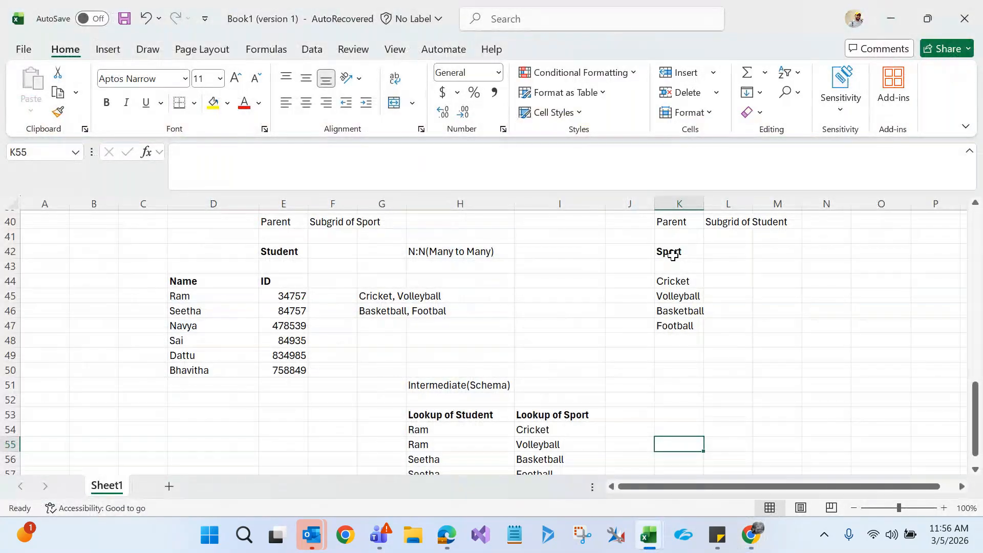
{"action": "left_click", "coordinate": [673, 254]}
{"action": "key", "text": "alt+Tab"}
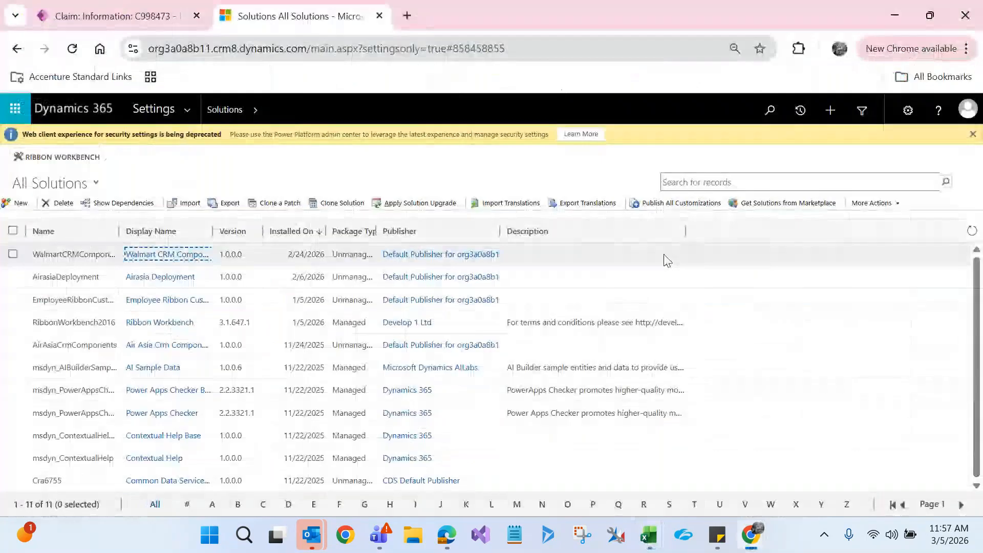
{"action": "double_click", "coordinate": [667, 260]}
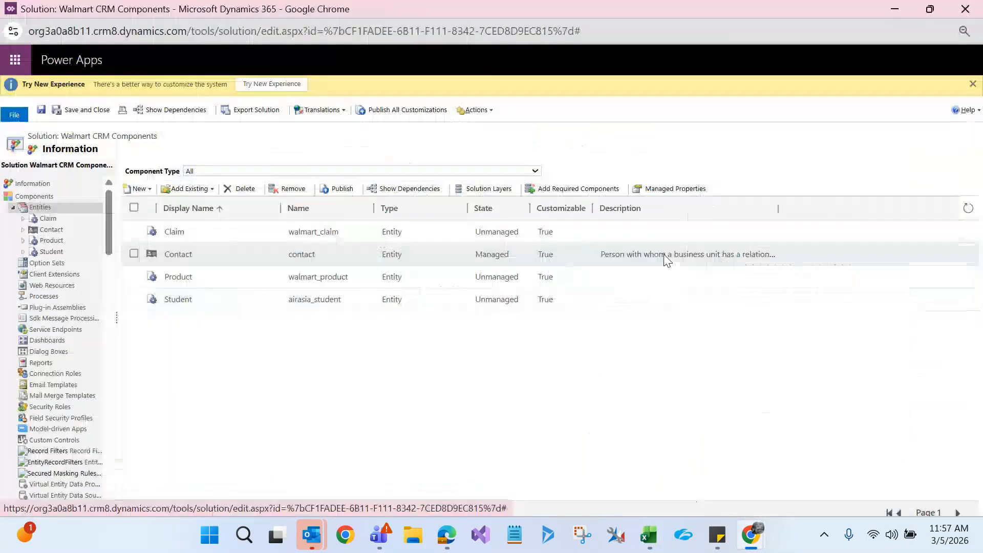
Create a new entity in the Walmart CRM Components solution with display name Sport and plural name Sports, and save it
{"action": "left_click", "coordinate": [149, 188]}
{"action": "left_click", "coordinate": [156, 202]}
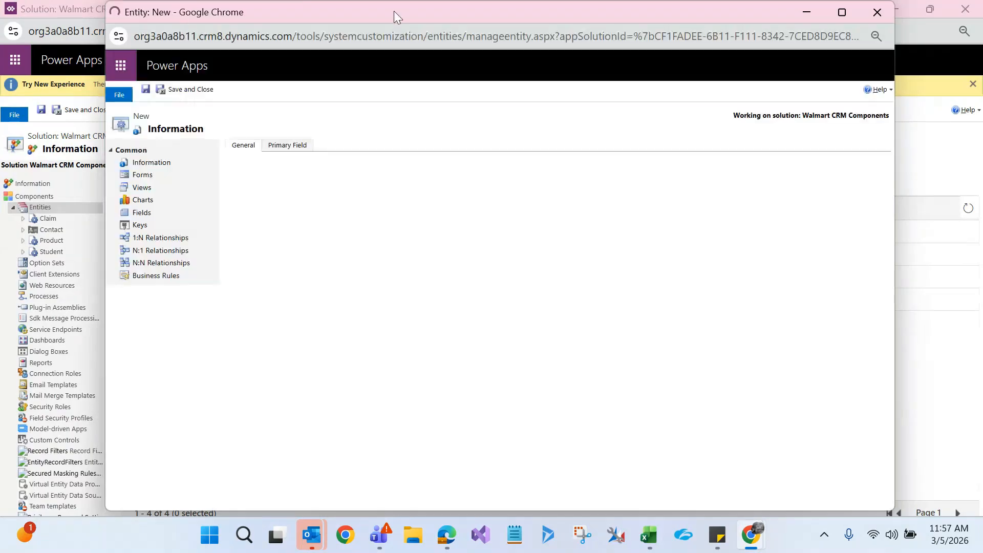
{"action": "double_click", "coordinate": [395, 10]}
{"action": "type", "text": "Sport"}
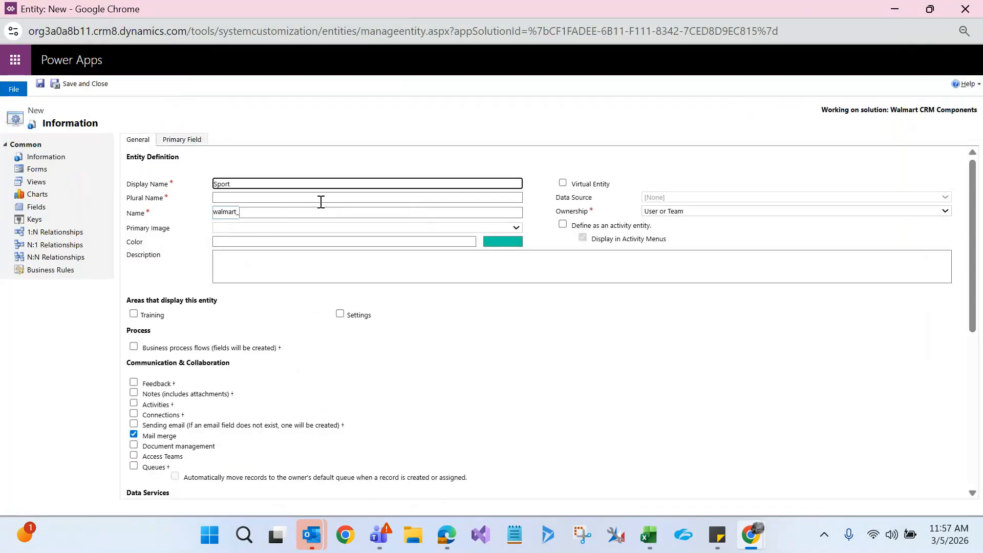
{"action": "key", "text": "ctrl+a"}
{"action": "left_click", "coordinate": [308, 197]}
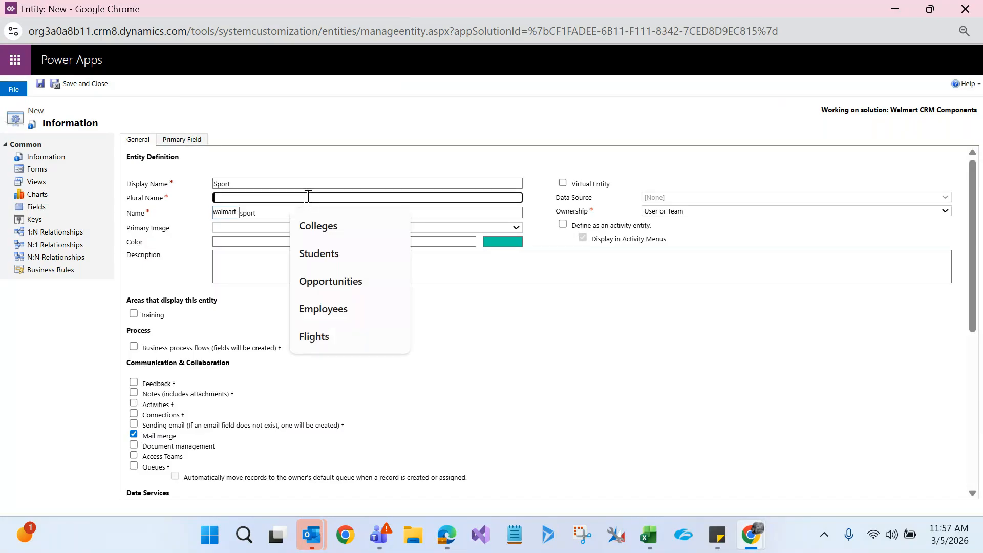
{"action": "type", "text": "Sports"}
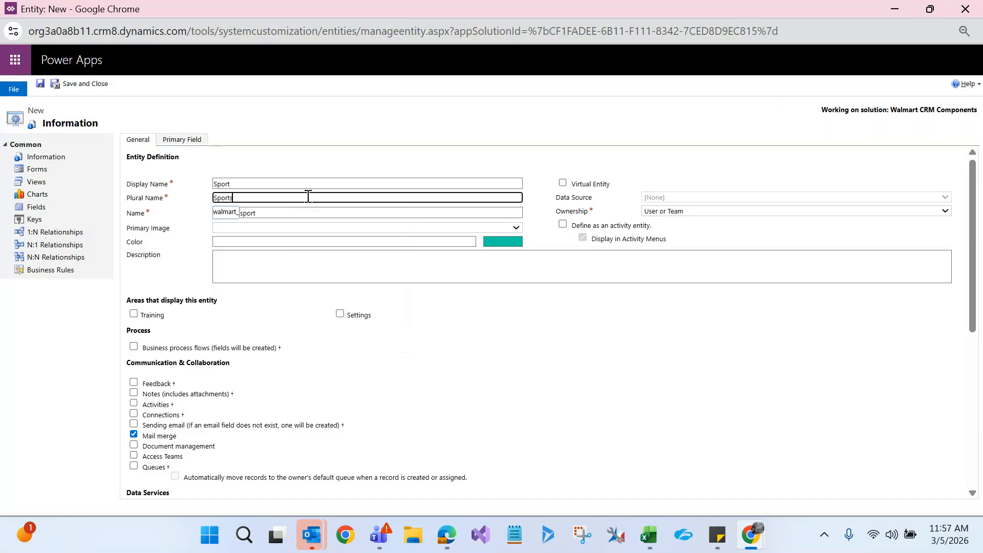
{"action": "left_click", "coordinate": [299, 116]}
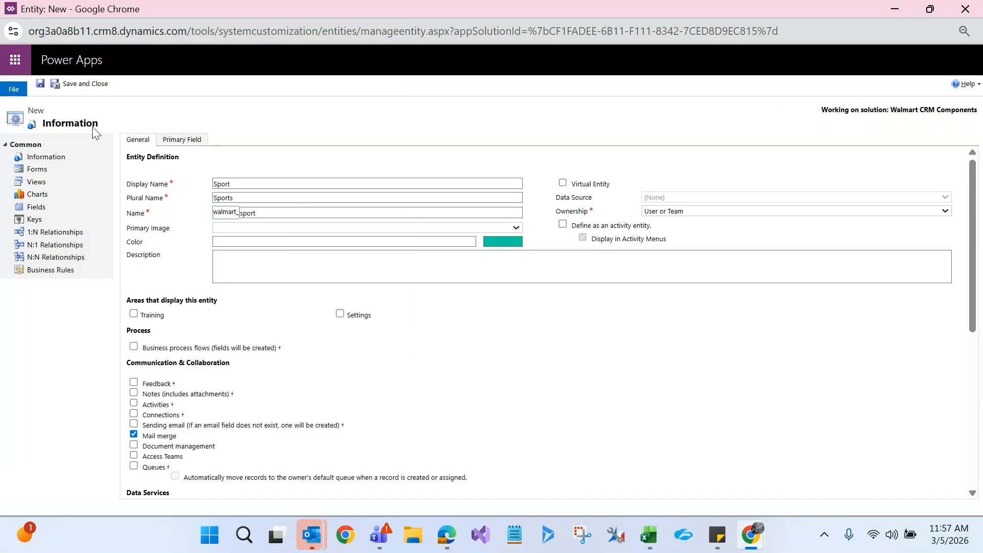
{"action": "left_click", "coordinate": [40, 85]}
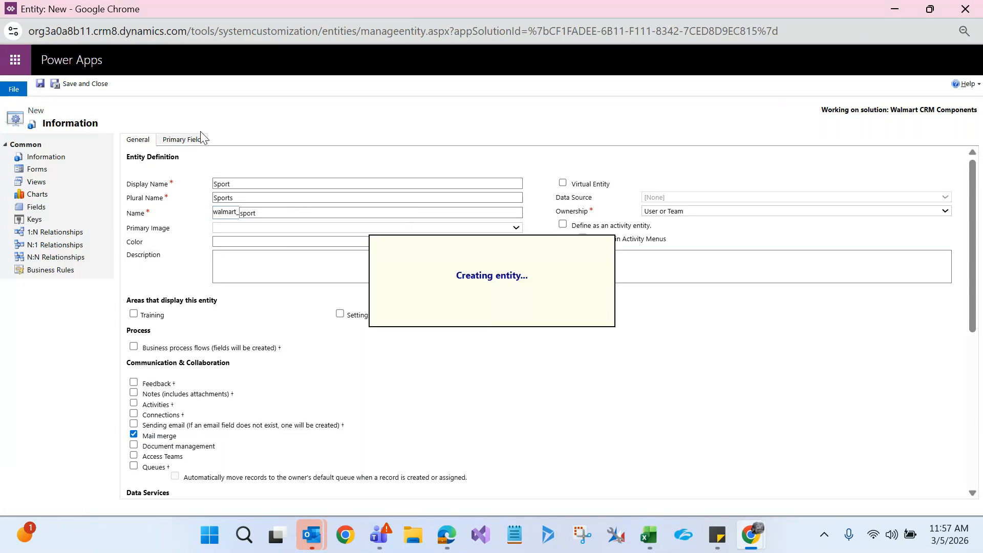
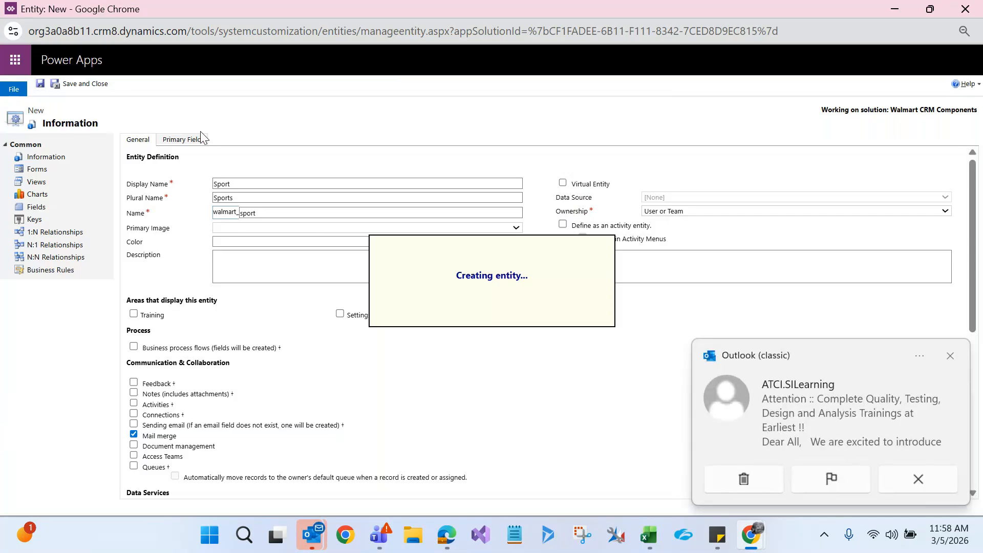
{"action": "left_click", "coordinate": [953, 356]}
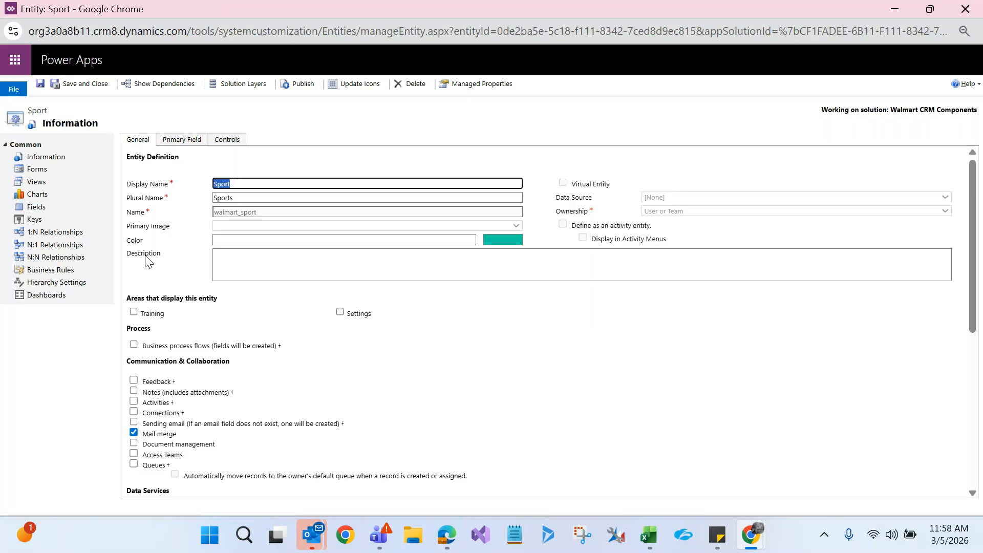
Save and publish the new Sport entity, and close its window
{"action": "left_click", "coordinate": [39, 84]}
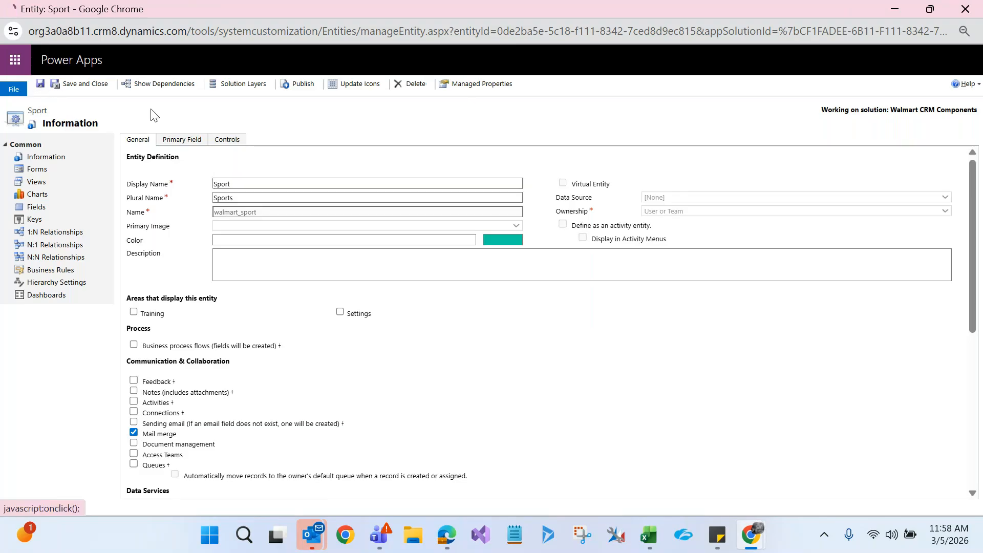
{"action": "left_click", "coordinate": [302, 89]}
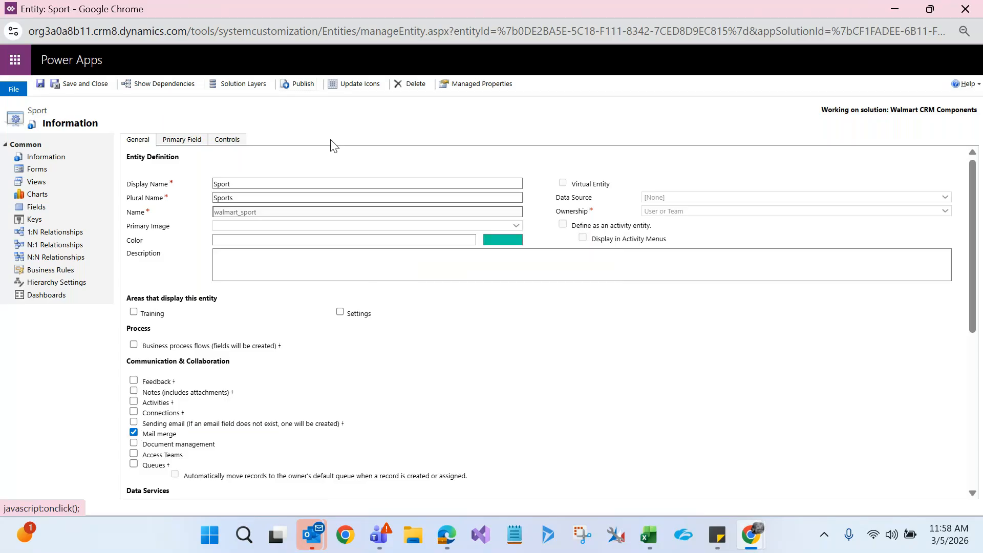
{"action": "left_click", "coordinate": [966, 6]}
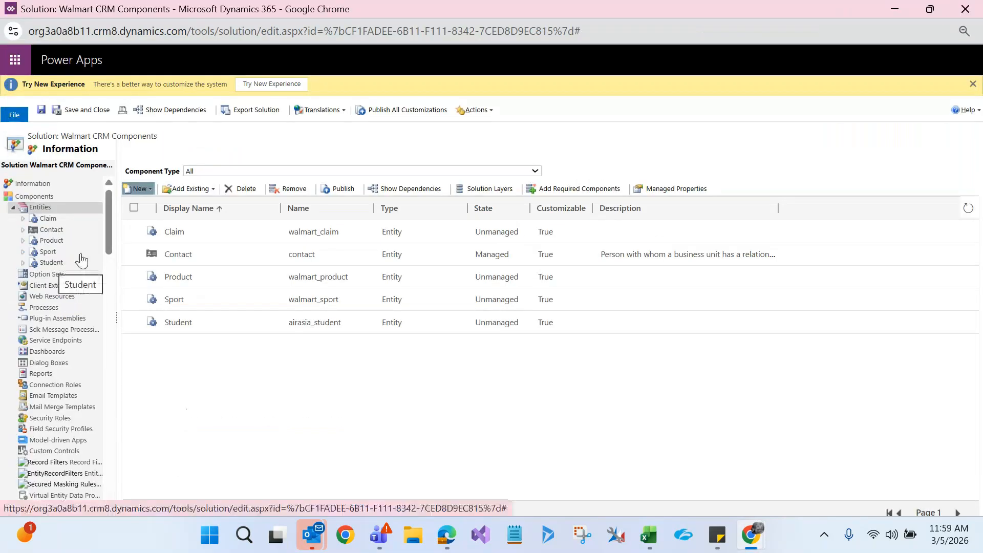
Minimize the solution window and show the Students list in the Sales Trail app
{"action": "left_click", "coordinate": [894, 8]}
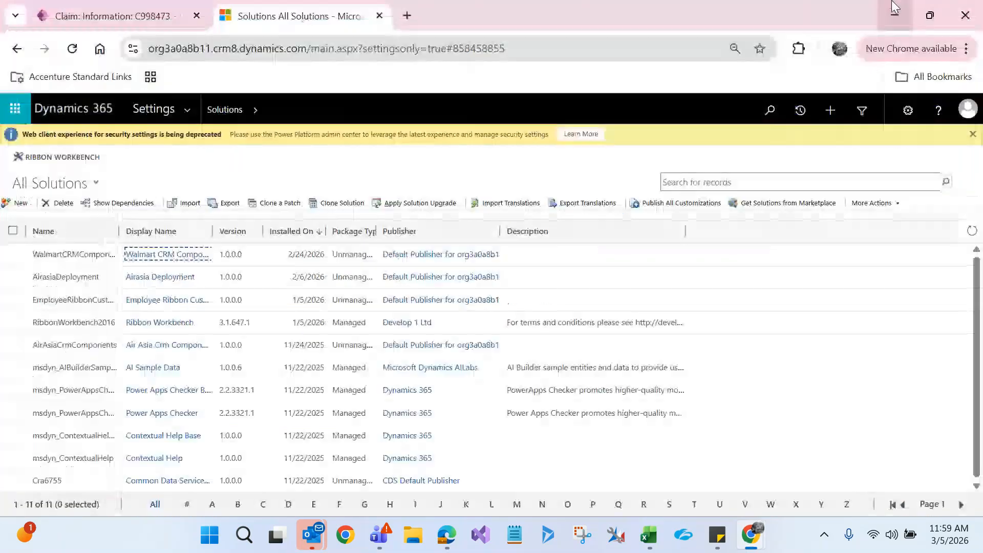
{"action": "left_click", "coordinate": [147, 8]}
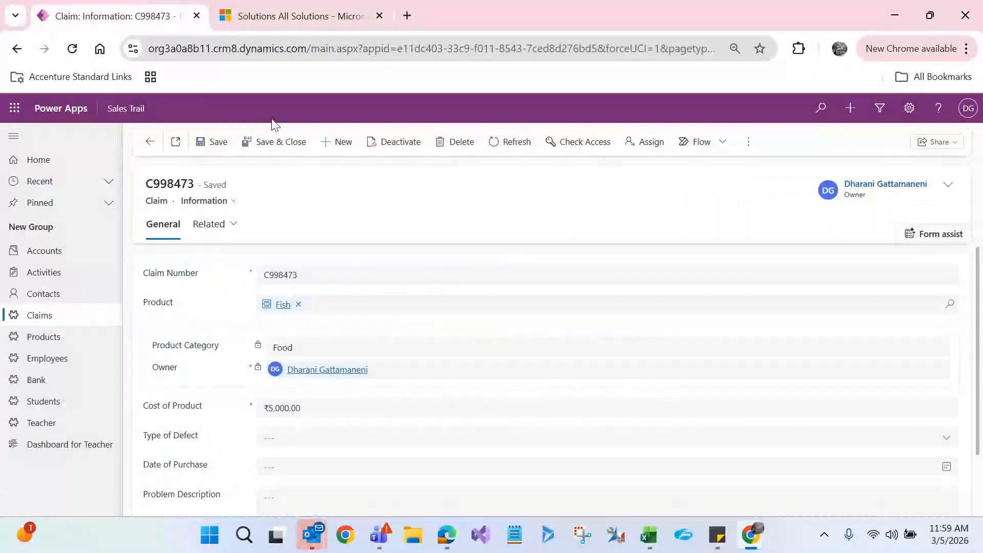
{"action": "left_click", "coordinate": [91, 299]}
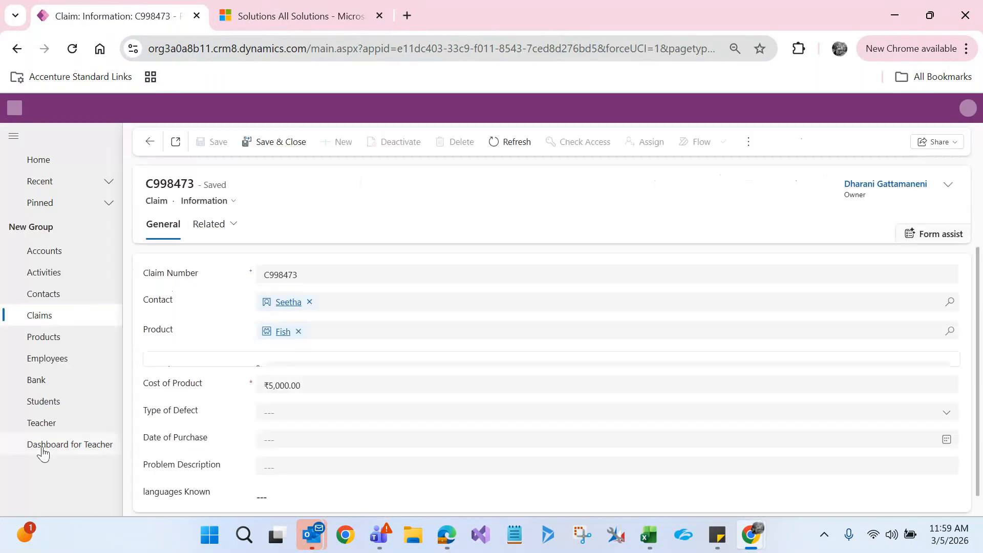
{"action": "left_click", "coordinate": [45, 408]}
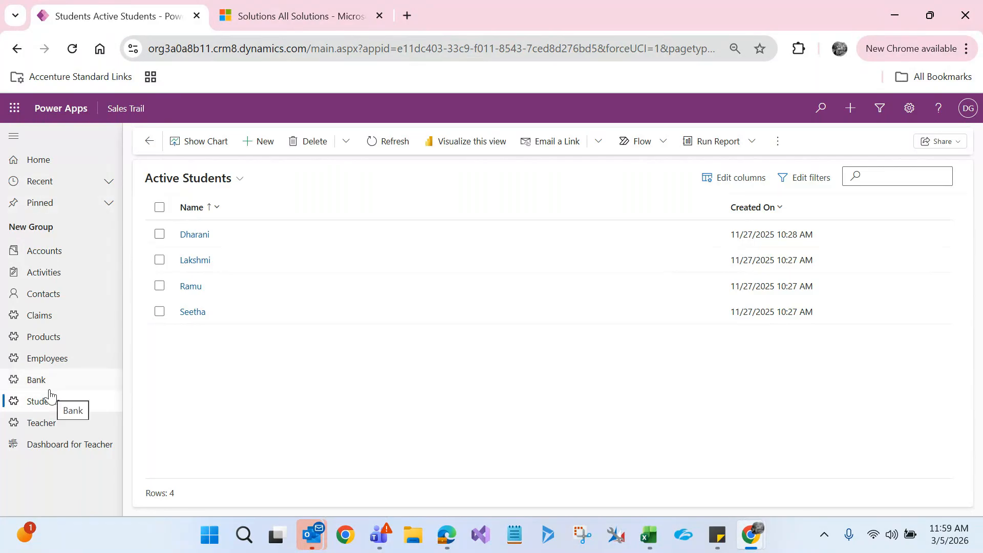
Open the Sales Trail app in the app designer from the list of published apps
{"action": "left_click", "coordinate": [124, 109]}
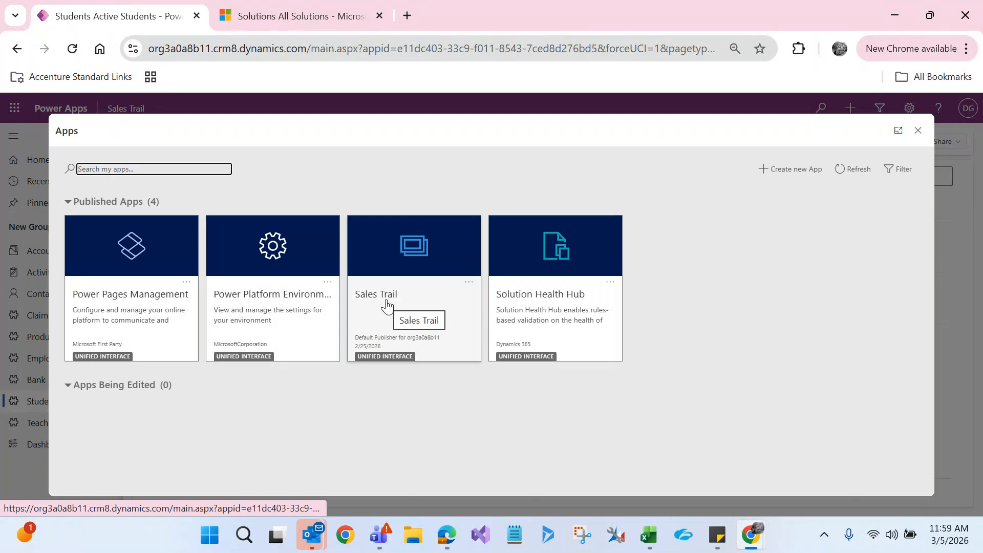
{"action": "left_click", "coordinate": [468, 283]}
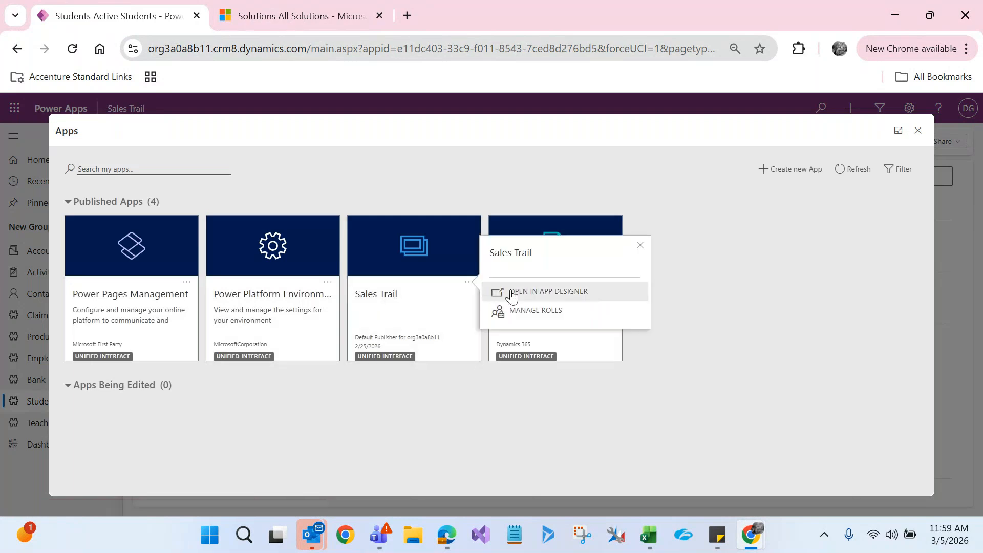
{"action": "left_click", "coordinate": [528, 294]}
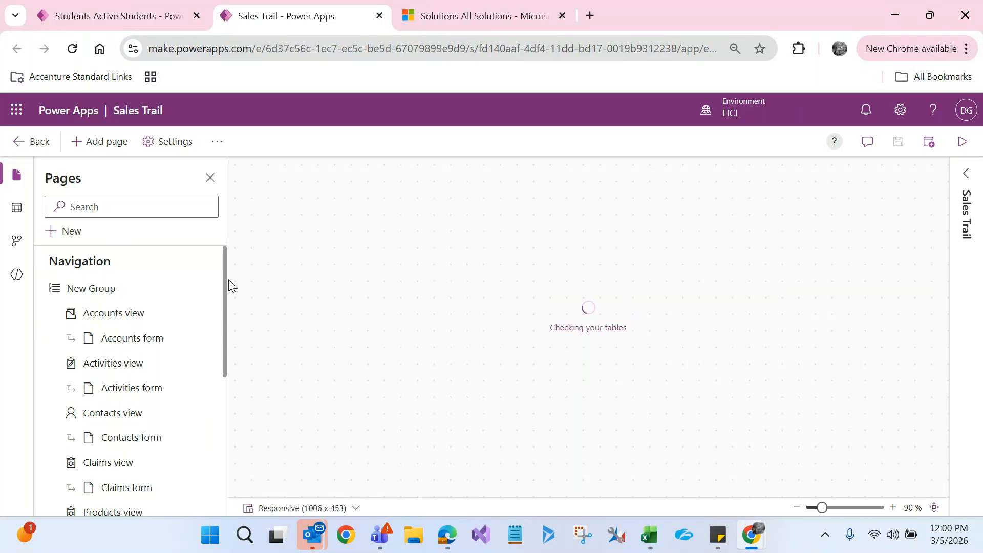
Add the Sport Dataverse table as a page after the Students view in the Sales Trail navigation
{"action": "left_click", "coordinate": [142, 205]}
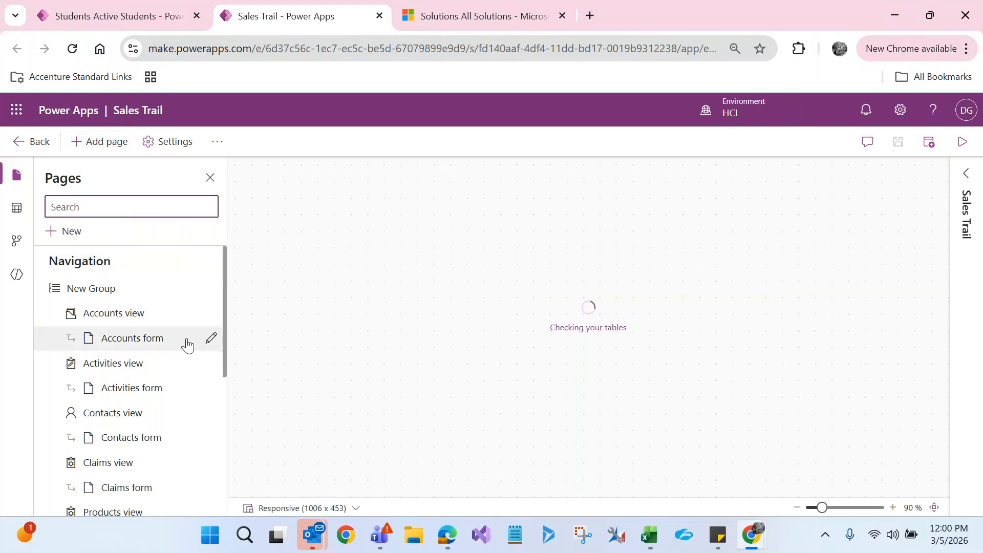
{"action": "left_click_drag", "start_coordinate": [224, 342], "coordinate": [229, 495]}
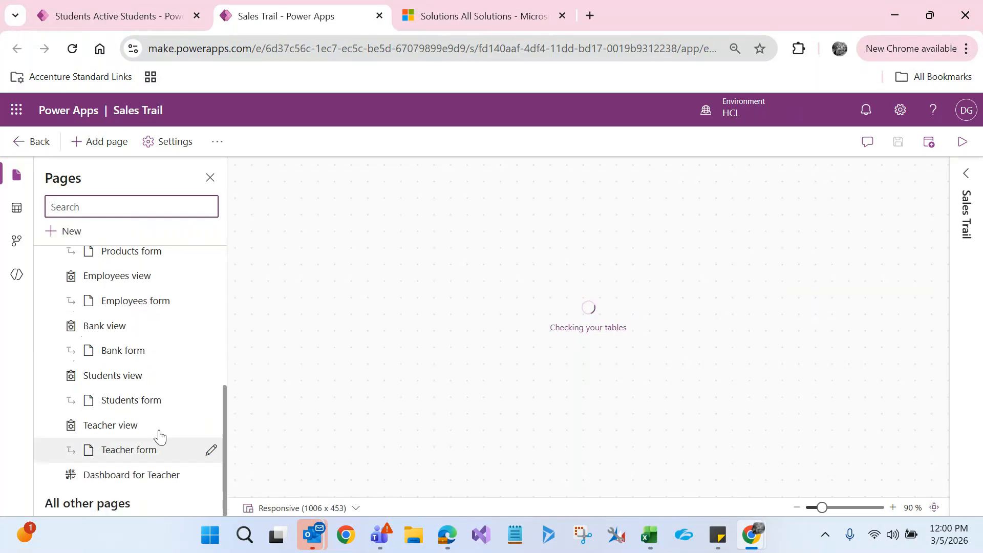
{"action": "left_click", "coordinate": [110, 386]}
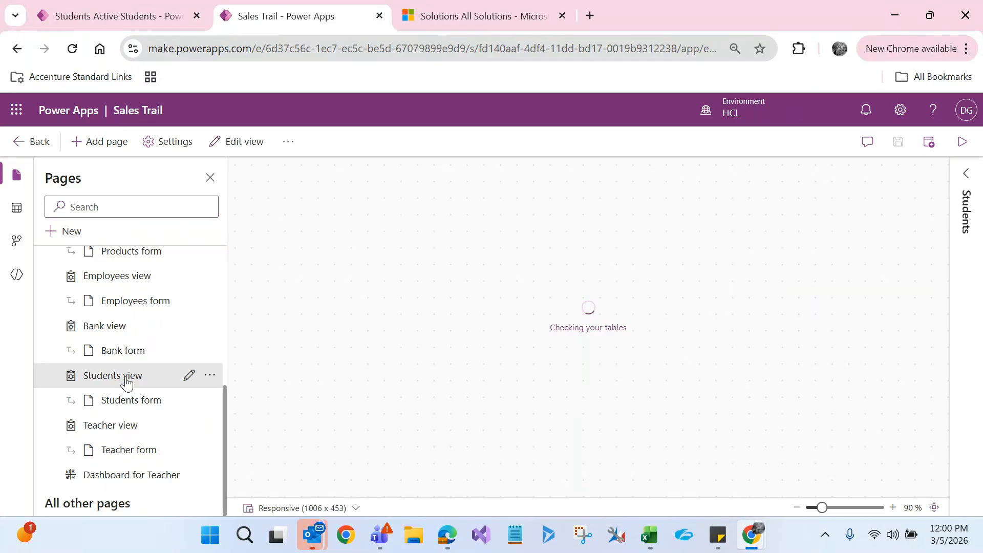
{"action": "left_click", "coordinate": [98, 143]}
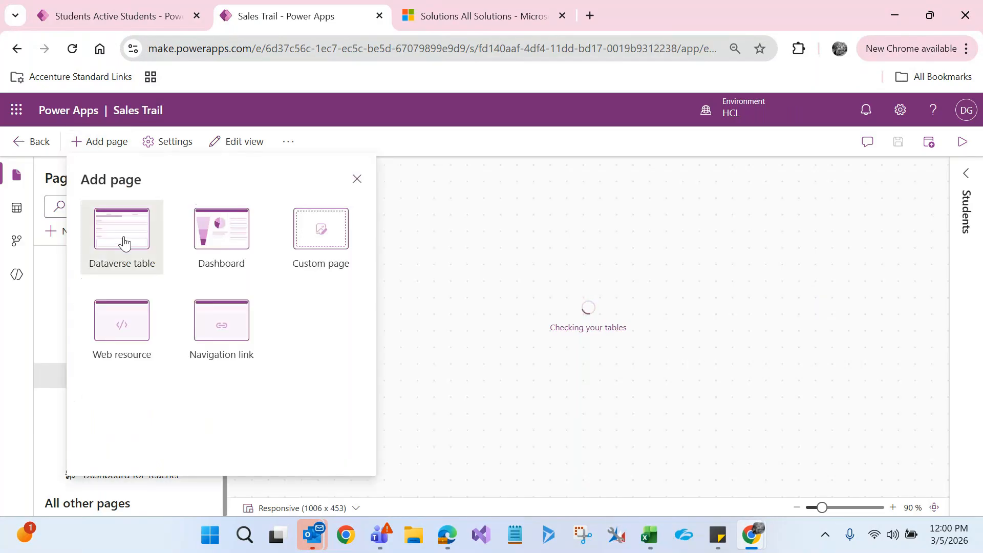
{"action": "left_click", "coordinate": [124, 243]}
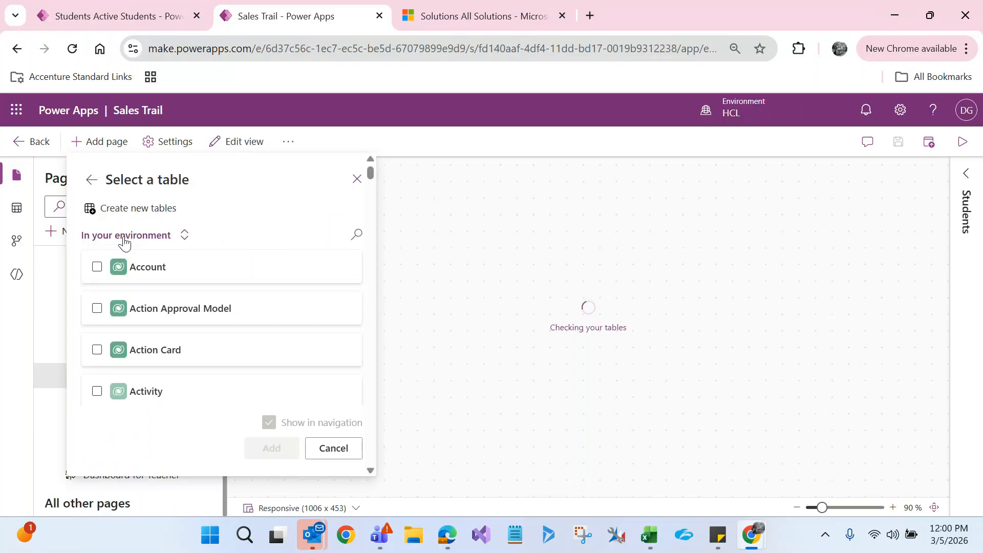
{"action": "left_click", "coordinate": [357, 234]}
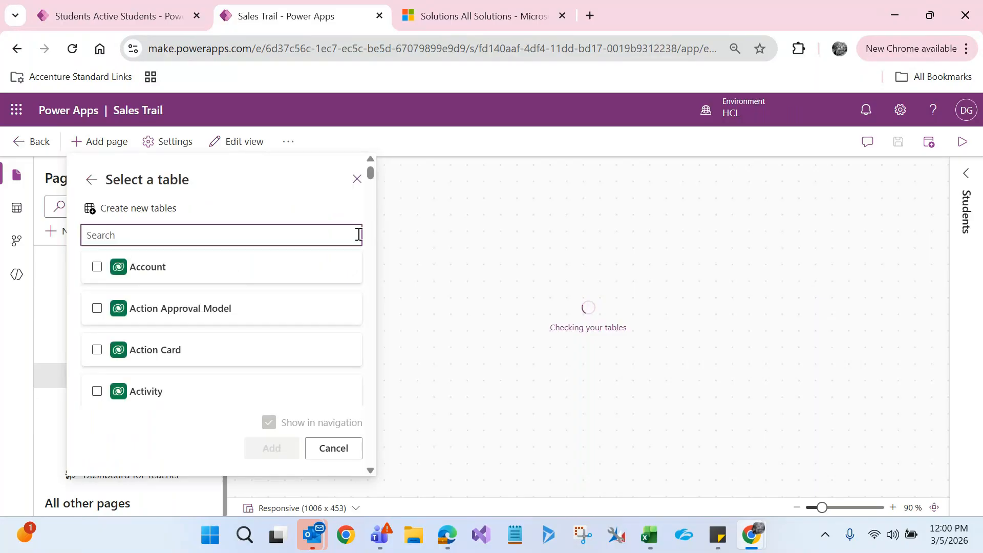
{"action": "type", "text": "spo"}
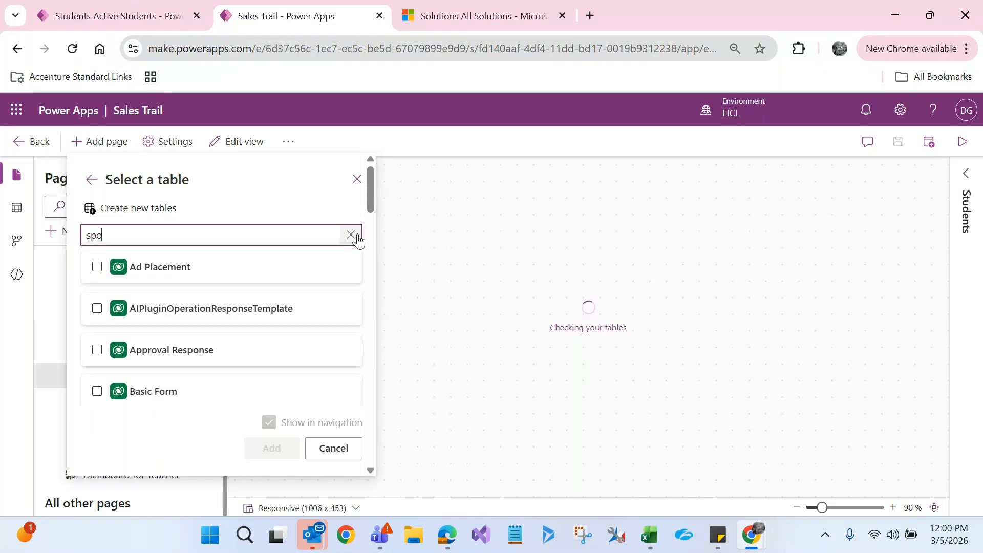
{"action": "type", "text": "rt"}
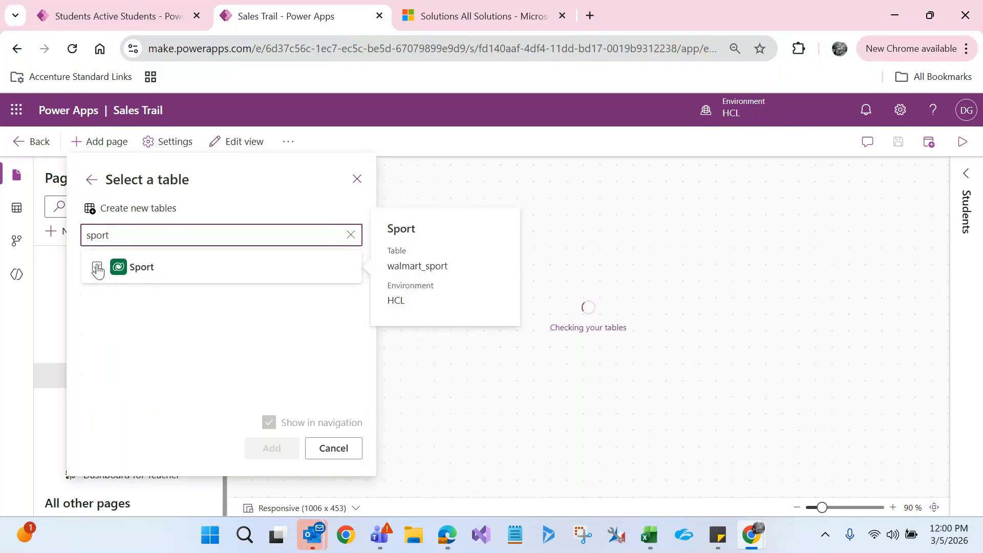
{"action": "left_click", "coordinate": [97, 268]}
{"action": "left_click", "coordinate": [249, 454]}
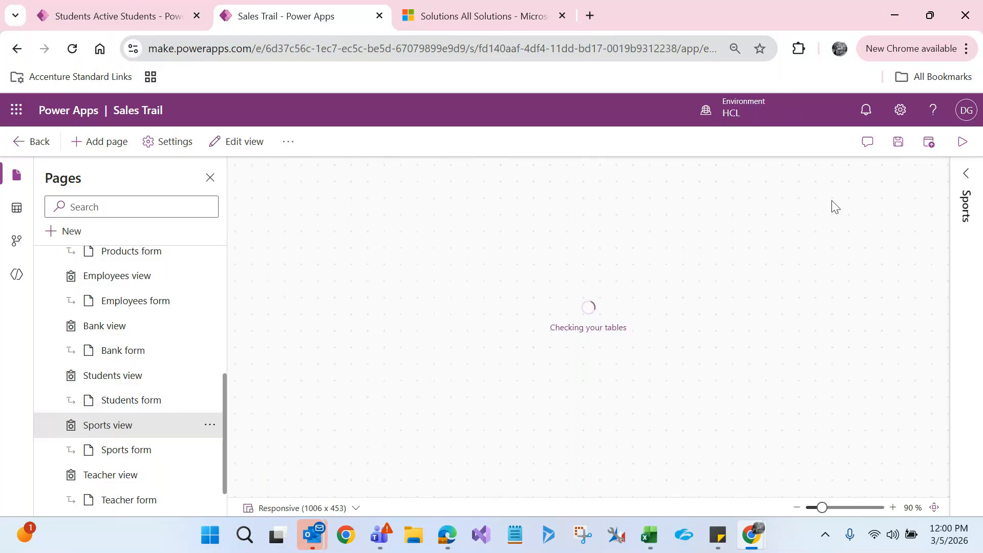
Save and publish the Sales Trail app, and relaunch it from the published apps in its browser tab
{"action": "left_click", "coordinate": [899, 143]}
{"action": "left_click", "coordinate": [929, 142]}
{"action": "left_click", "coordinate": [118, 7]}
{"action": "left_click", "coordinate": [439, 270]}
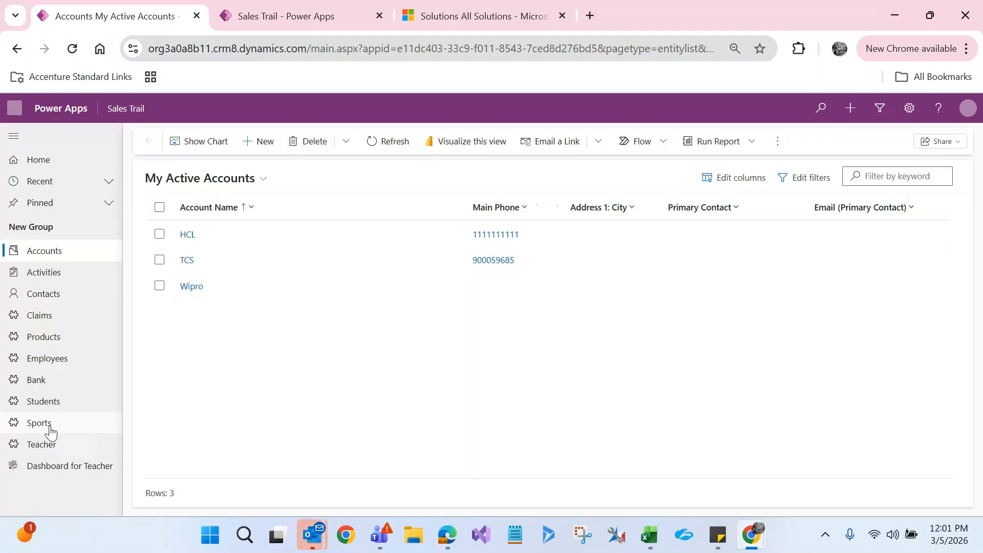
Create a Sport record named Cricket from the Sports list, and save and close it
{"action": "left_click", "coordinate": [38, 423]}
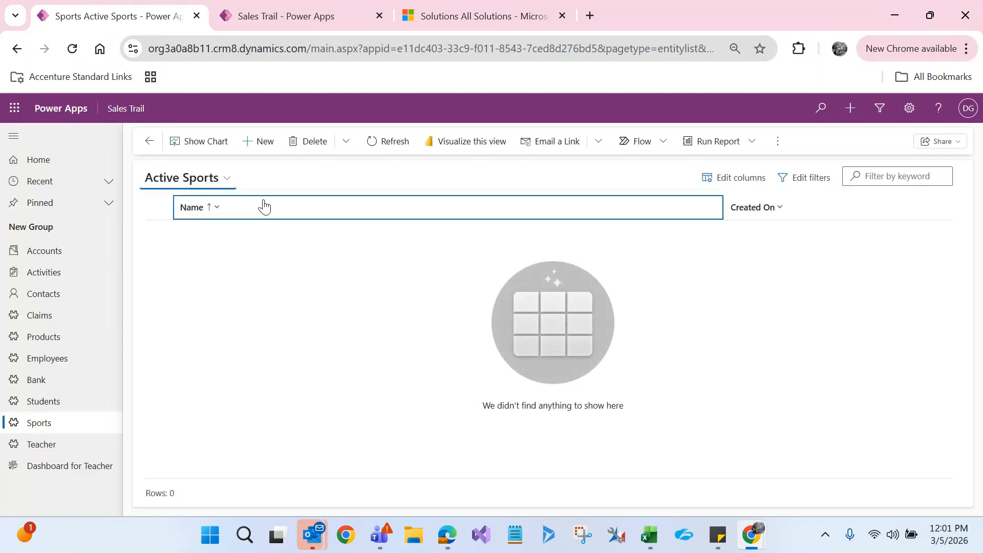
{"action": "left_click", "coordinate": [255, 146]}
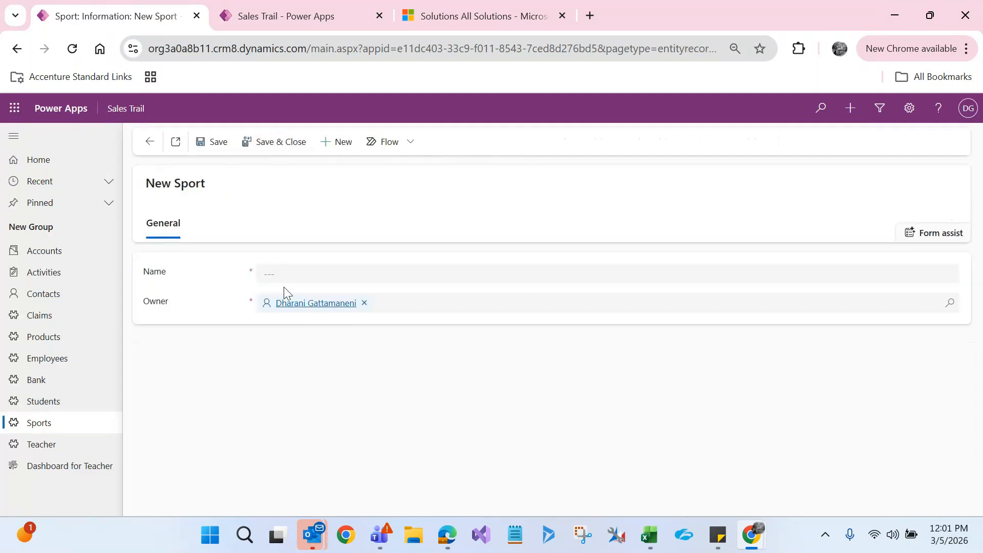
{"action": "left_click", "coordinate": [297, 274]}
{"action": "type", "text": "Crick"}
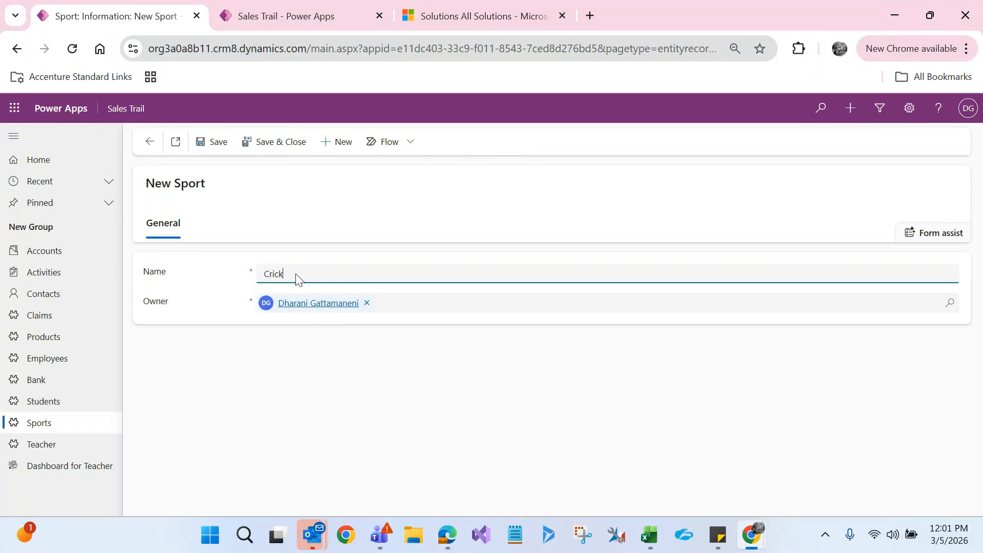
{"action": "type", "text": "et"}
{"action": "left_click", "coordinate": [262, 142]}
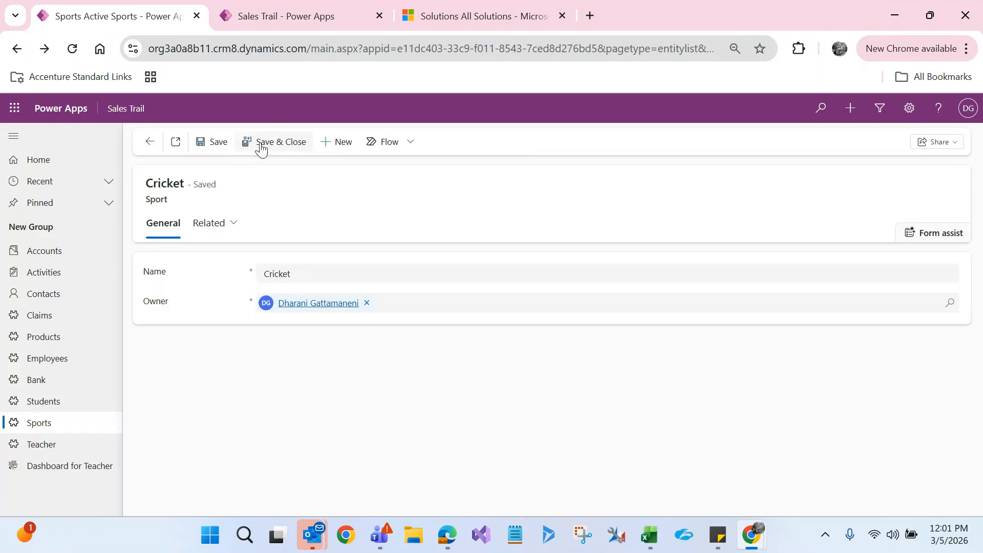
Create a second Sport record named Volleyball, and save and close it
{"action": "left_click", "coordinate": [257, 143]}
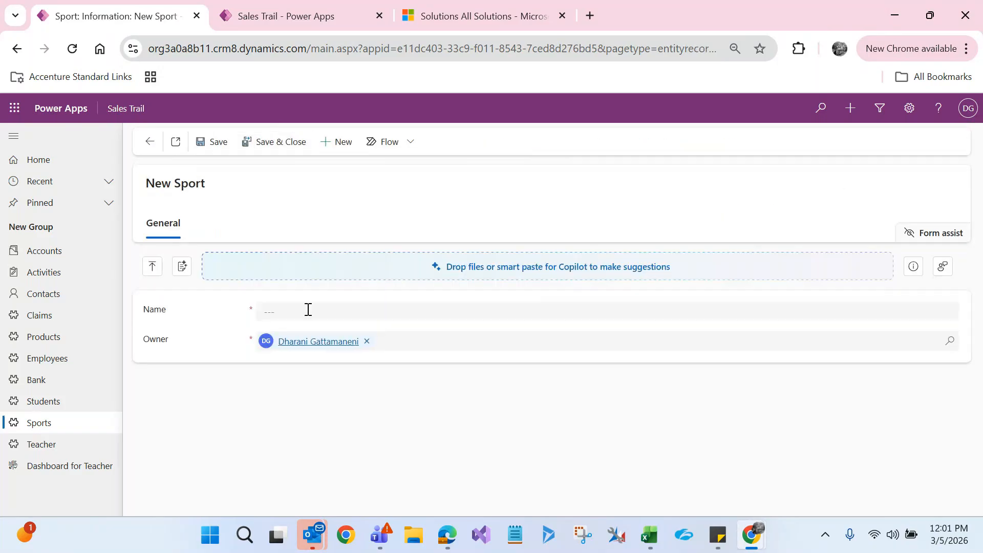
{"action": "left_click", "coordinate": [309, 310]}
{"action": "type", "text": "Vo"}
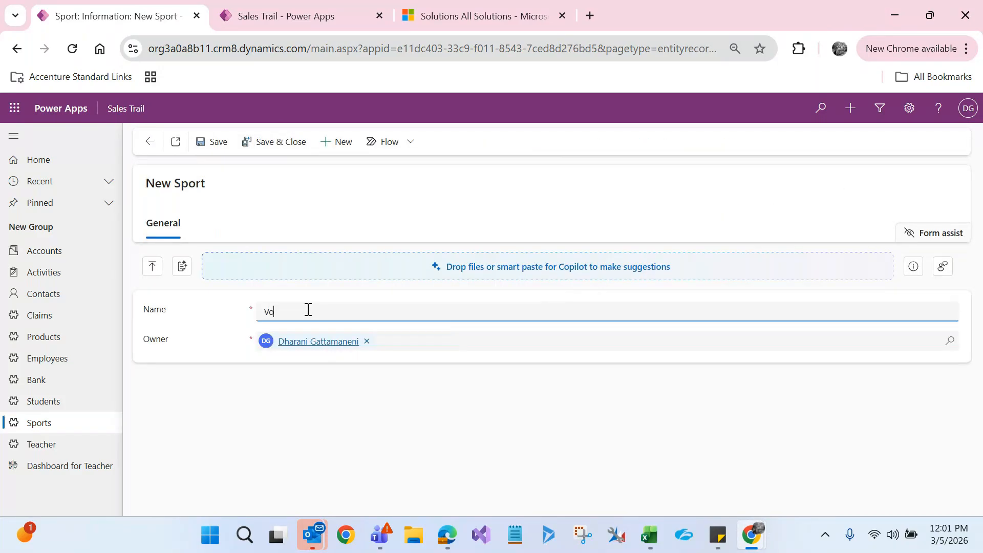
{"action": "type", "text": "lleyball"}
{"action": "left_click", "coordinate": [271, 142]}
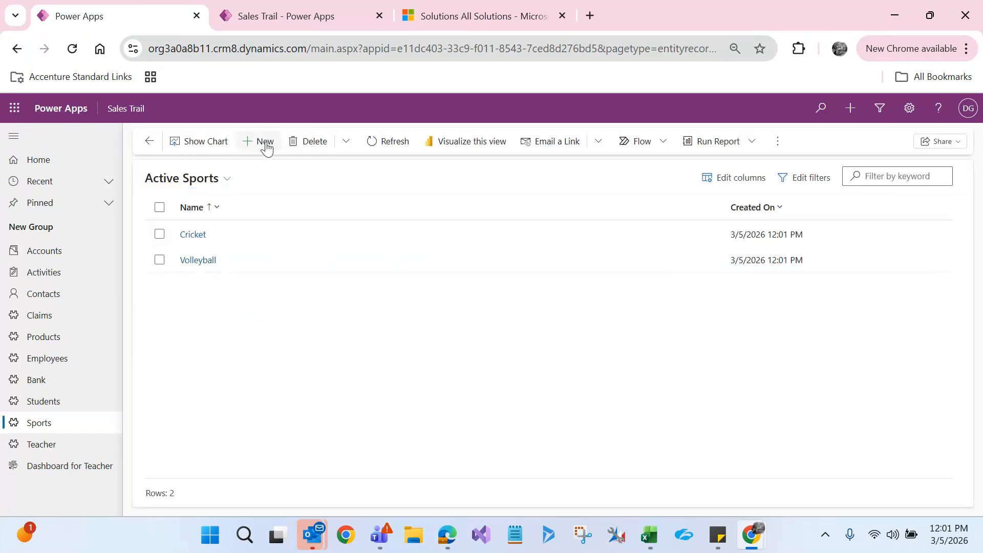
Create a third Sport record named Football, and save and close it
{"action": "left_click", "coordinate": [266, 142]}
{"action": "left_click", "coordinate": [353, 308]}
{"action": "type", "text": "Footbal"}
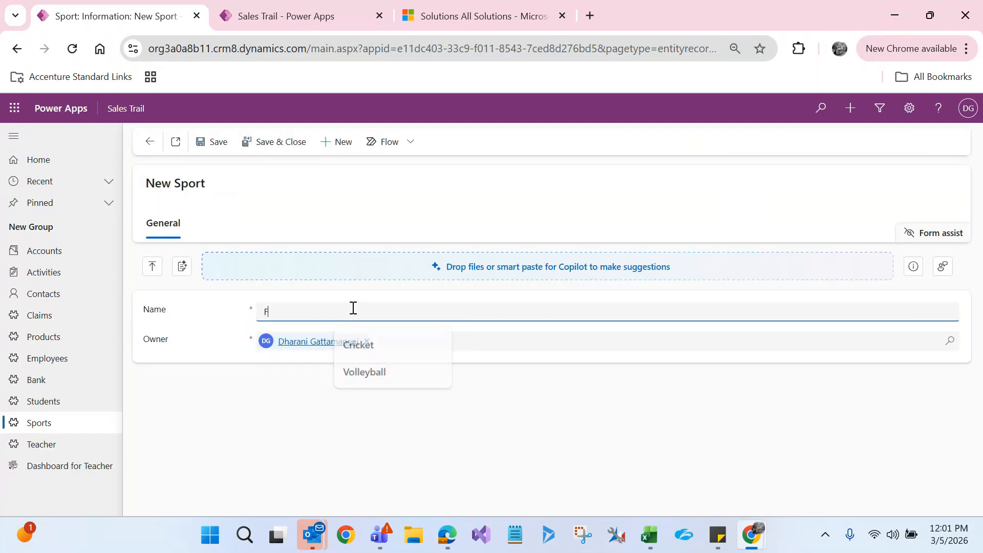
{"action": "type", "text": "l"}
{"action": "left_click", "coordinate": [281, 143]}
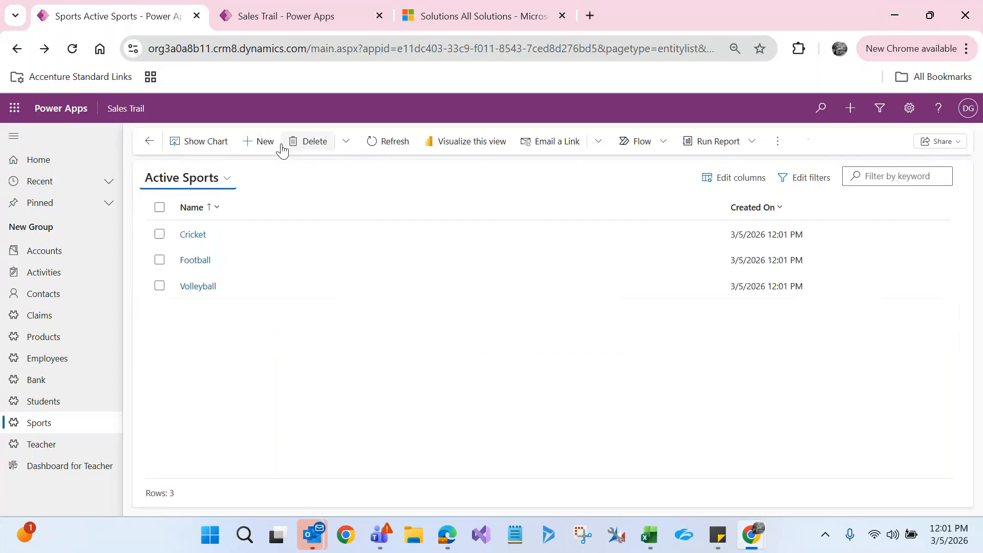
Open the third record in the Students list, drop the last letter of the student's name, and save it
{"action": "left_click", "coordinate": [78, 409]}
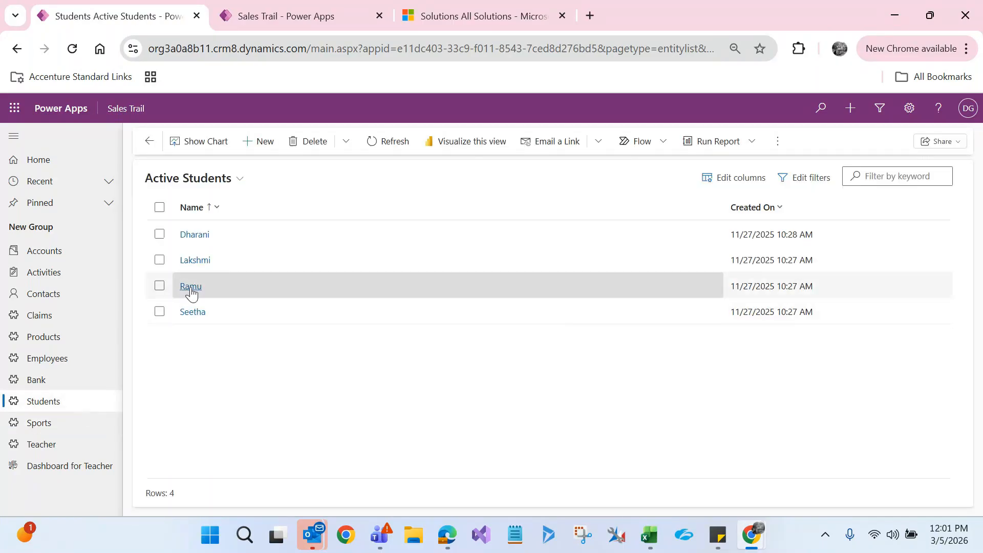
{"action": "left_click", "coordinate": [191, 290]}
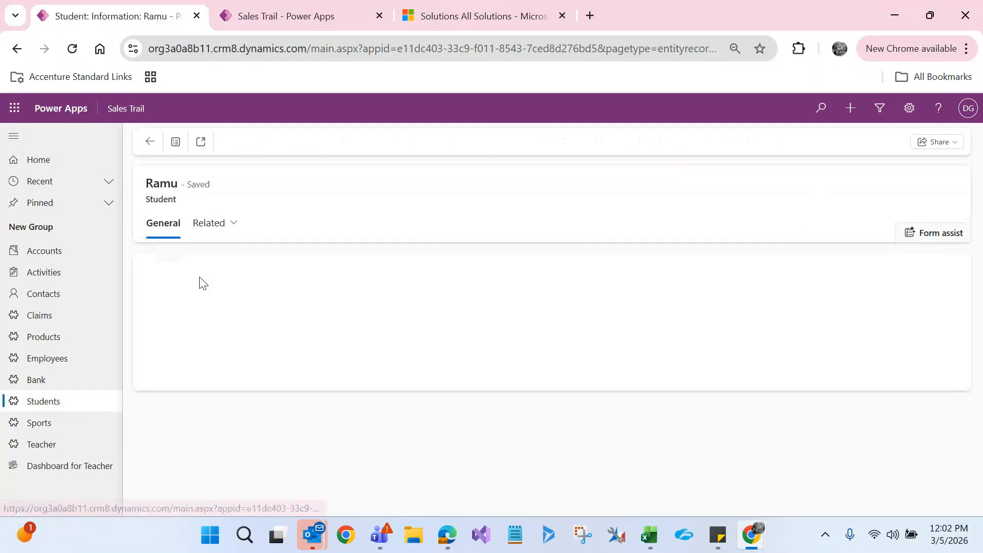
{"action": "left_click", "coordinate": [244, 142]}
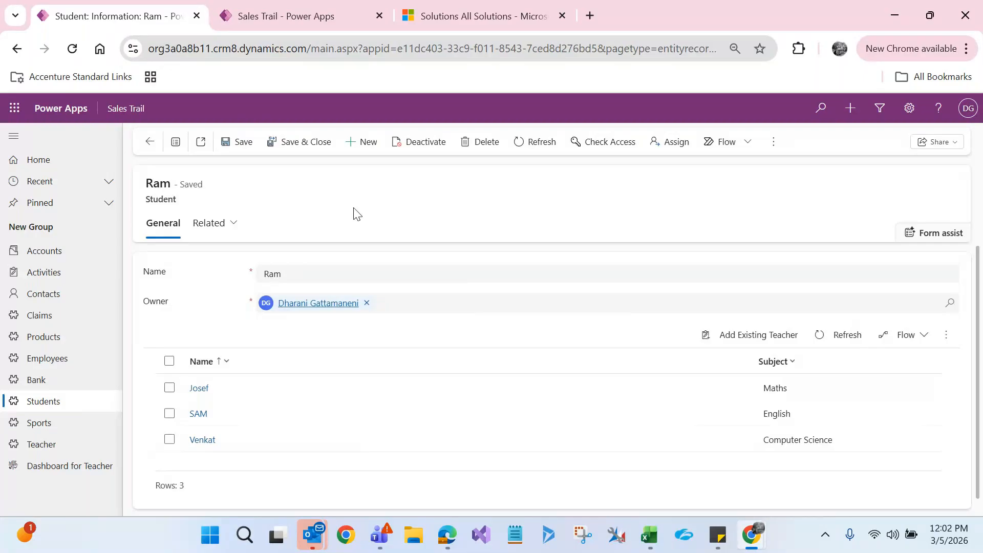
Examine which related entities the open Student record offers, checking for a link to Sport
{"action": "left_click", "coordinate": [220, 225]}
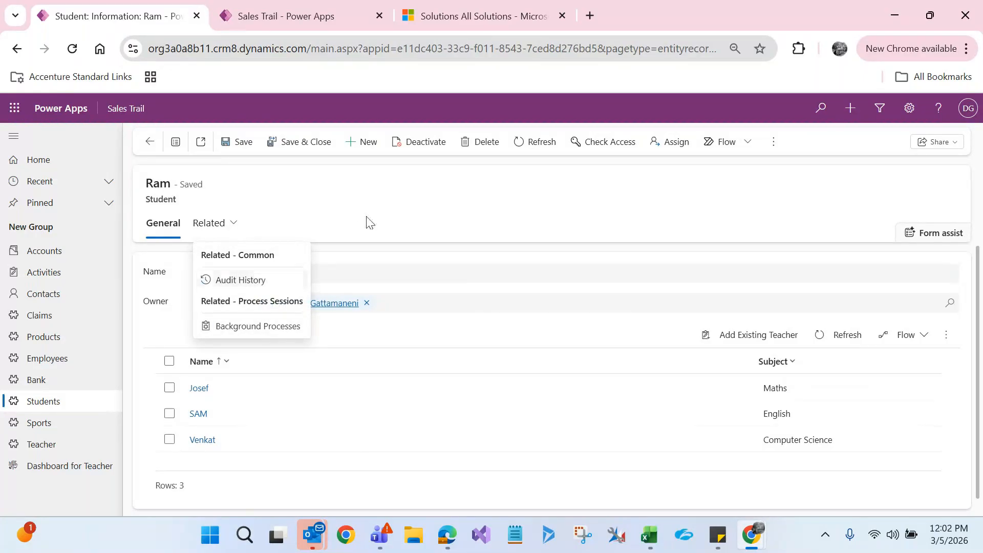
{"action": "left_click", "coordinate": [285, 266]}
{"action": "left_click", "coordinate": [274, 273]}
{"action": "double_click", "coordinate": [274, 273]}
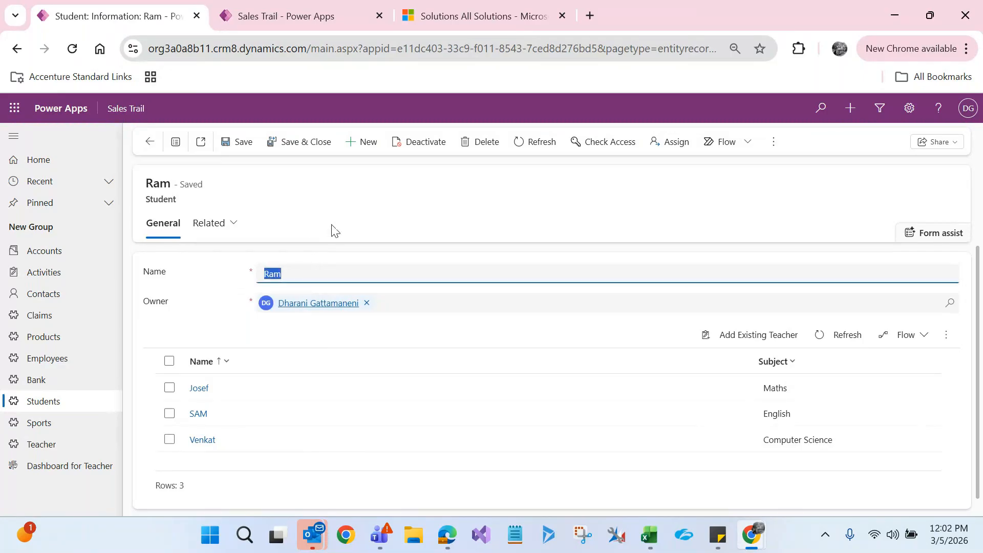
{"action": "left_click", "coordinate": [180, 201]}
{"action": "double_click", "coordinate": [168, 200]}
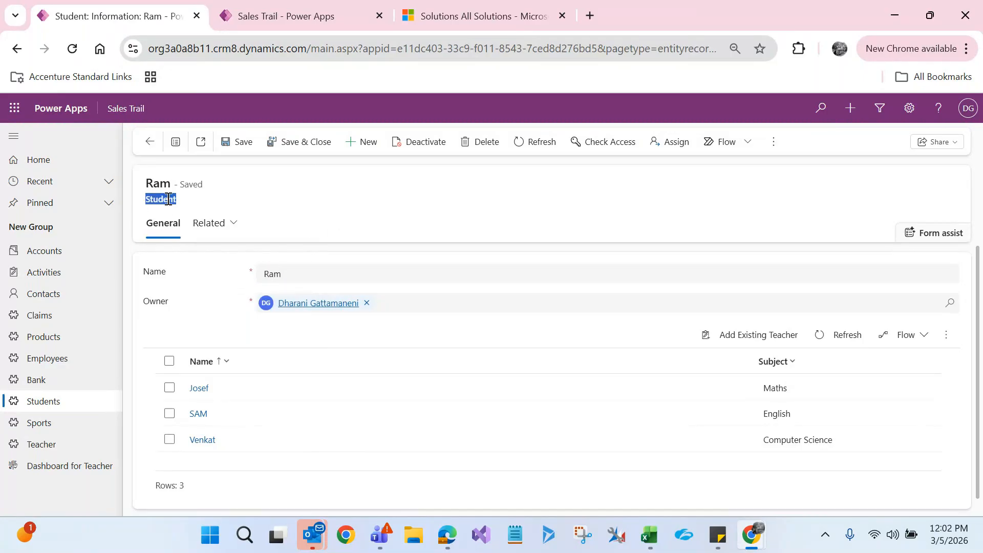
{"action": "left_click", "coordinate": [314, 207]}
{"action": "left_click", "coordinate": [235, 227]}
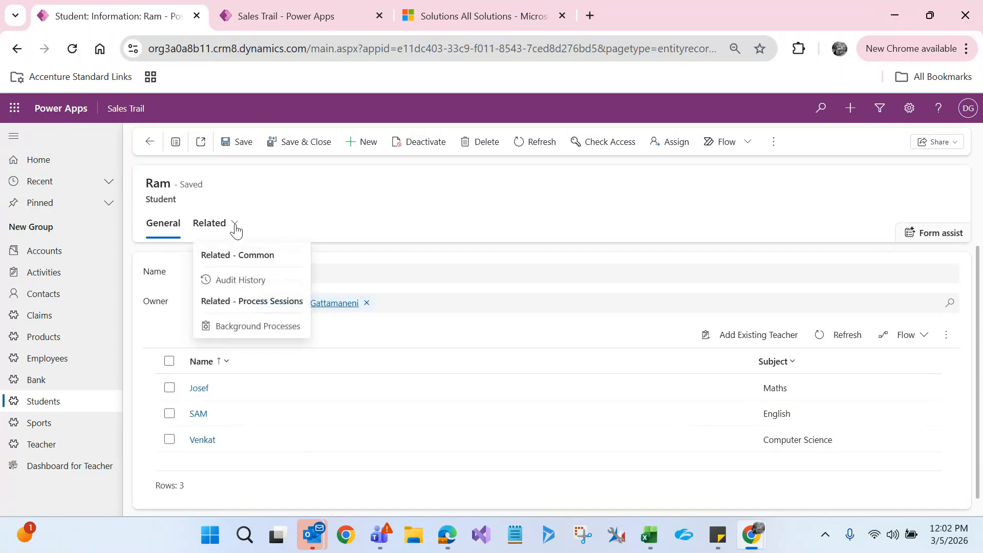
{"action": "left_click", "coordinate": [312, 221]}
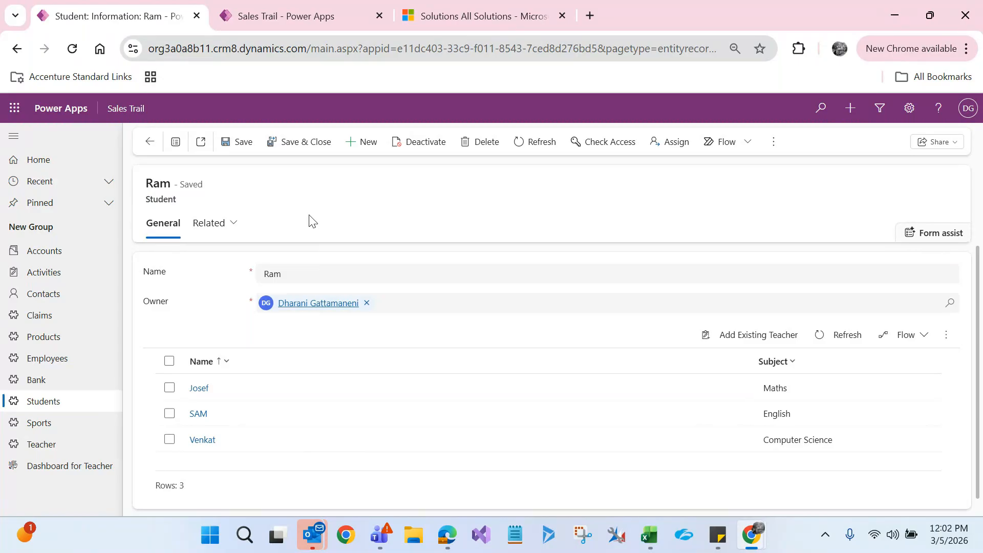
{"action": "double_click", "coordinate": [163, 199]}
{"action": "left_click", "coordinate": [285, 193]}
Open the Cricket record from the Sports list and check which related entities it offers
{"action": "left_click", "coordinate": [47, 432]}
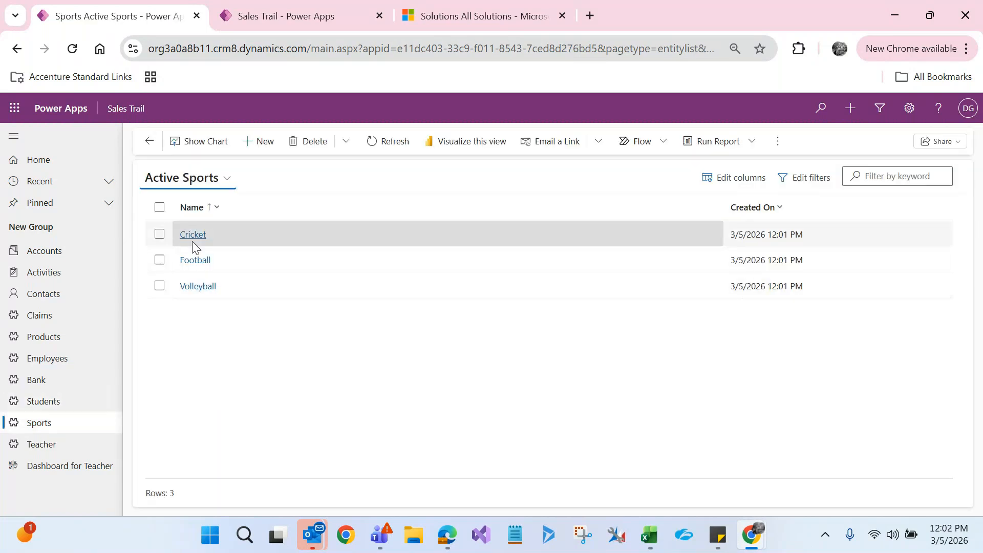
{"action": "left_click", "coordinate": [194, 241]}
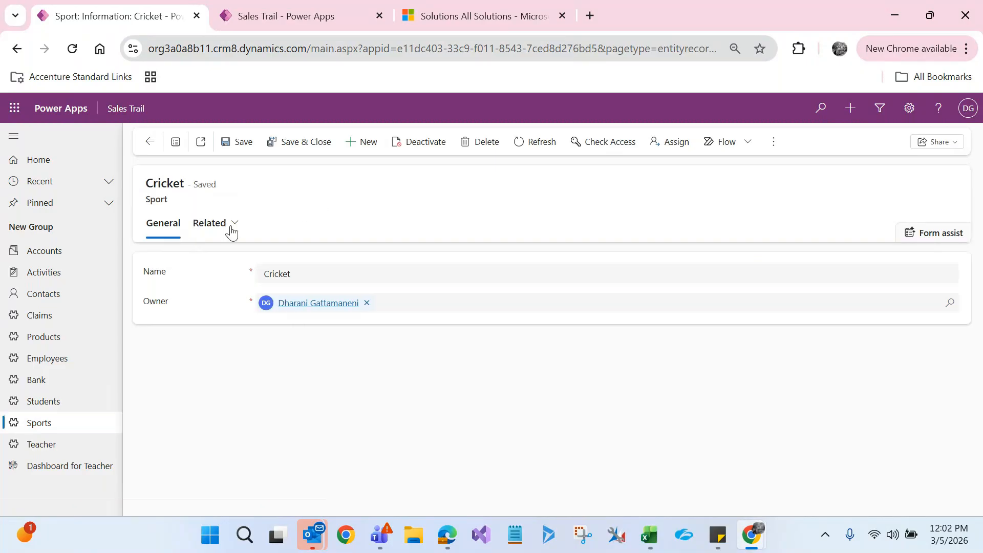
{"action": "left_click", "coordinate": [229, 224]}
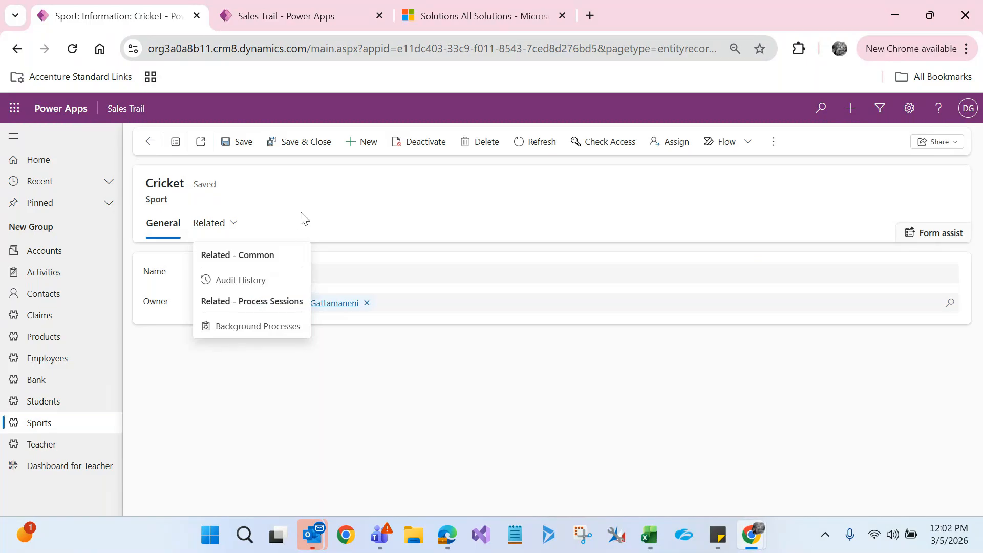
{"action": "left_click", "coordinate": [304, 219]}
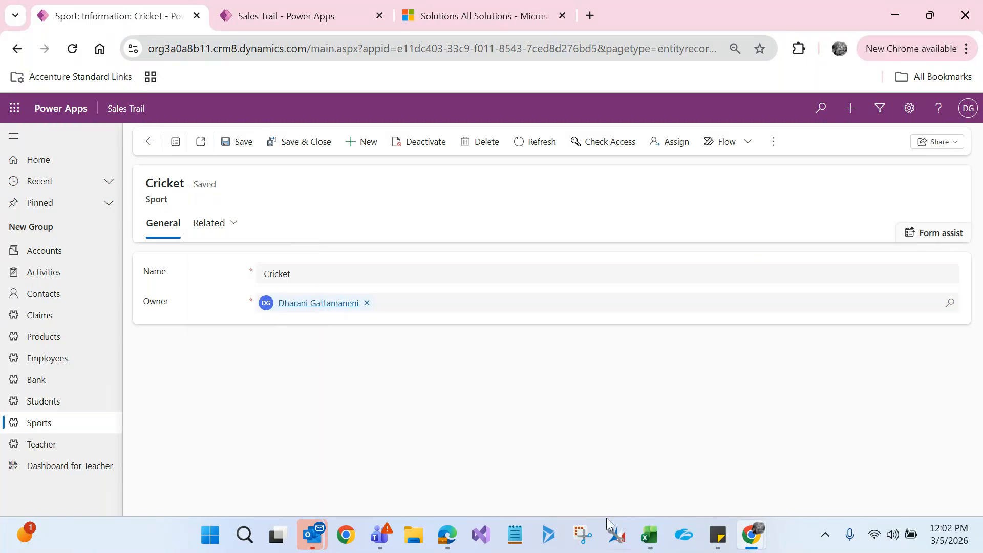
Switch to the Book1 (version 1) Excel workbook and review the Student and Sport many-to-many example, including a student's assigned sports
{"action": "mouse_move", "coordinate": [649, 535]}
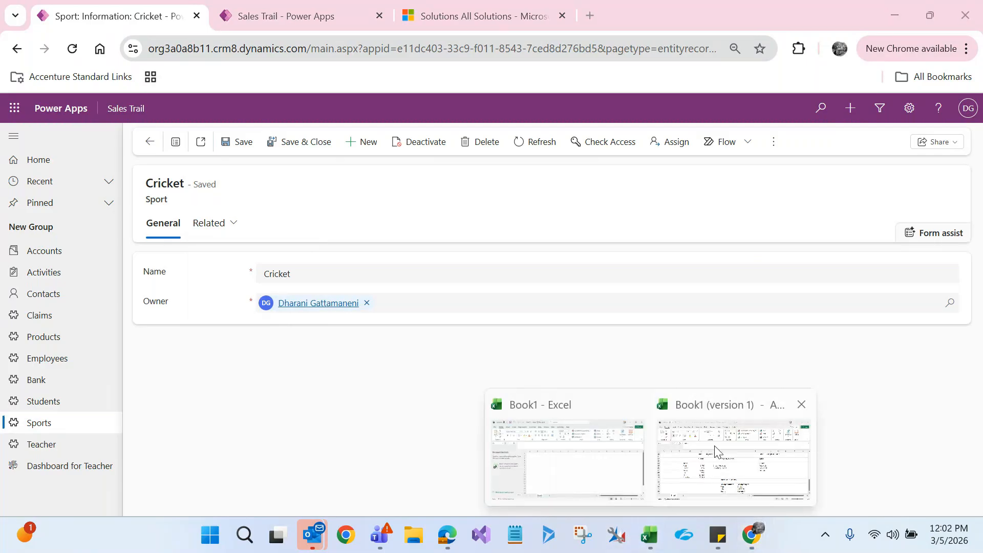
{"action": "left_click", "coordinate": [719, 452]}
{"action": "left_click", "coordinate": [418, 251]}
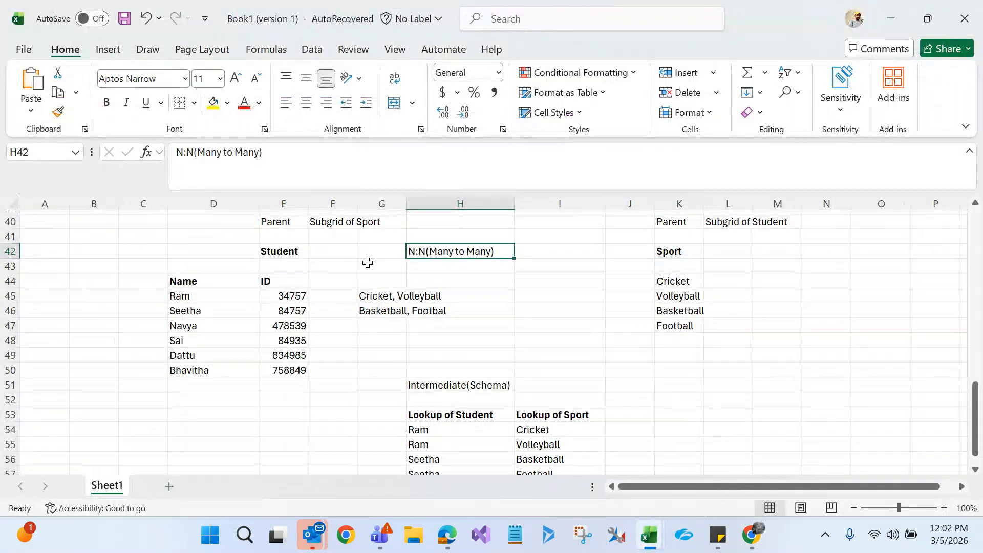
{"action": "left_click", "coordinate": [284, 256]}
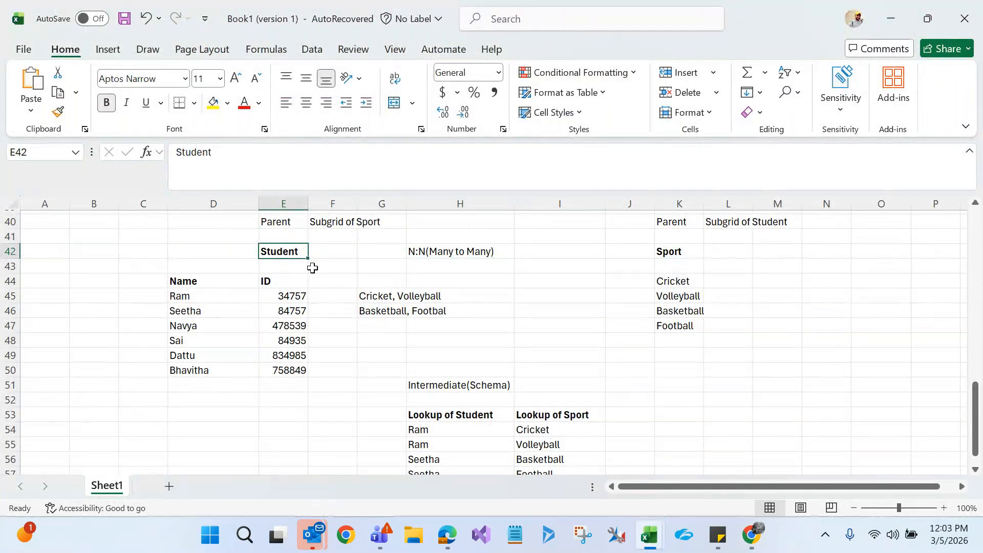
{"action": "left_click", "coordinate": [690, 247]}
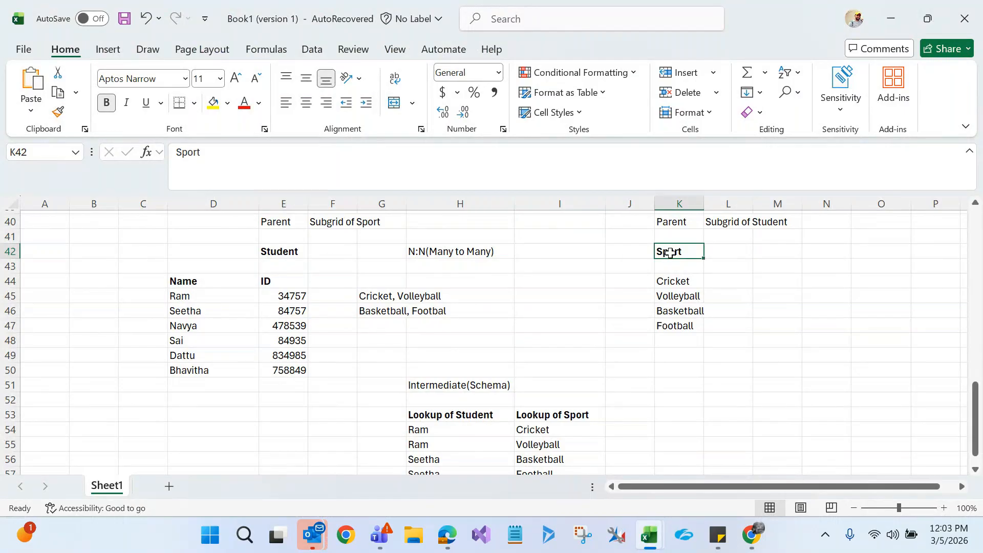
{"action": "left_click", "coordinate": [283, 251]}
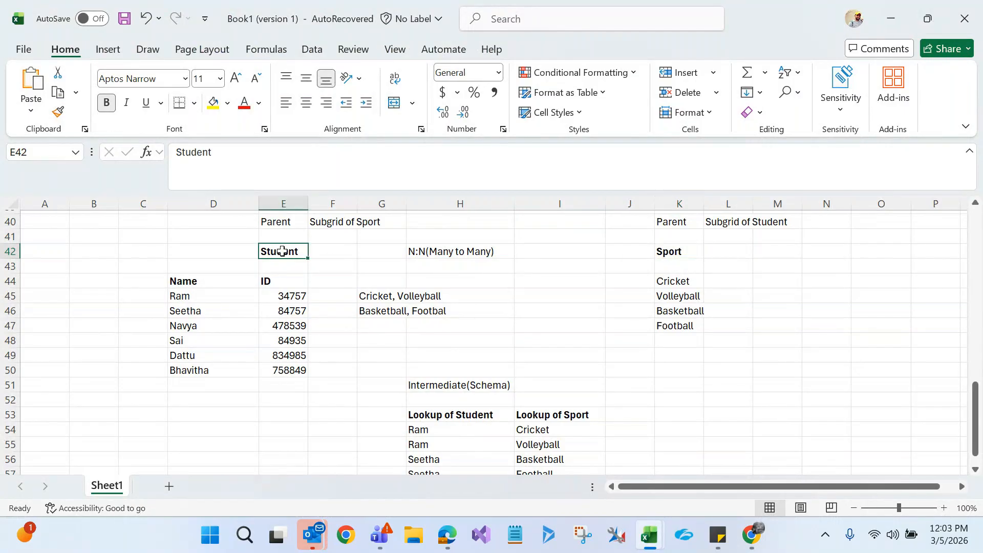
{"action": "left_click", "coordinate": [211, 296]}
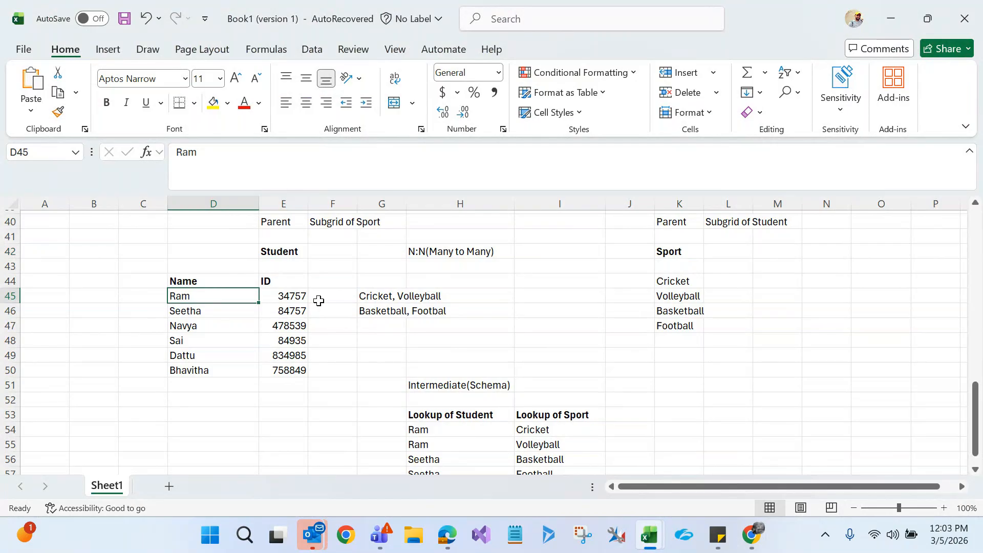
{"action": "left_click", "coordinate": [370, 296]}
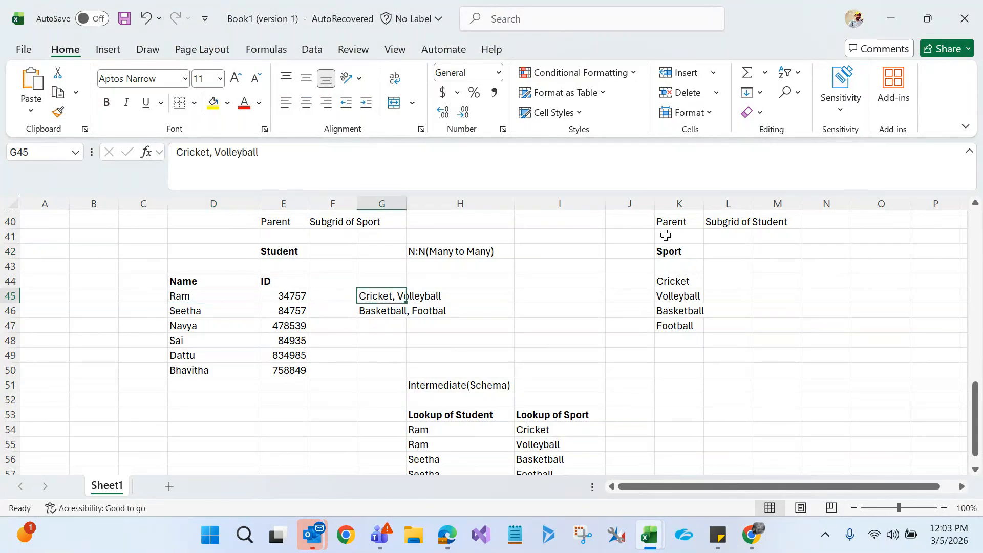
{"action": "left_click", "coordinate": [689, 285]}
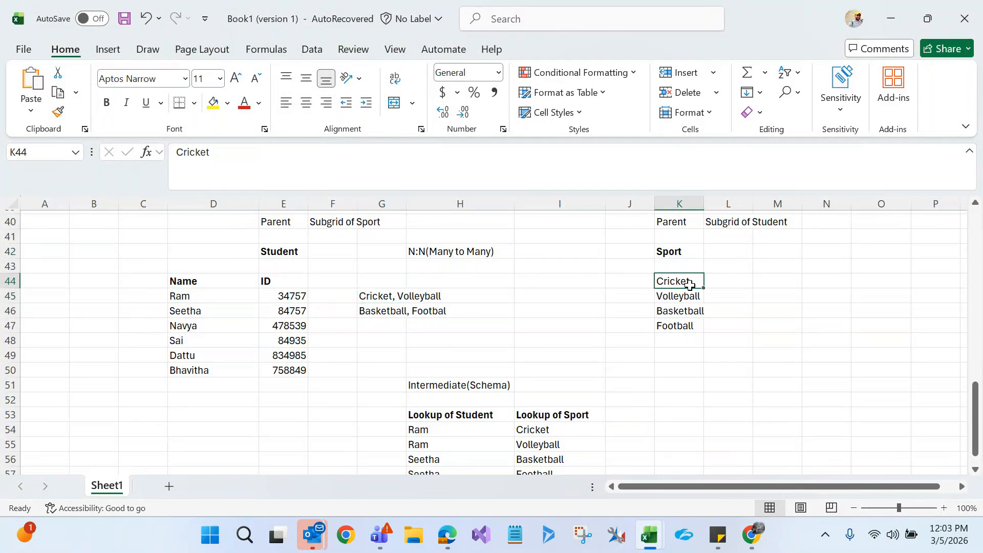
Return to the Cricket record in the browser and recheck its related entities for Student
{"action": "key", "text": "alt+Tab"}
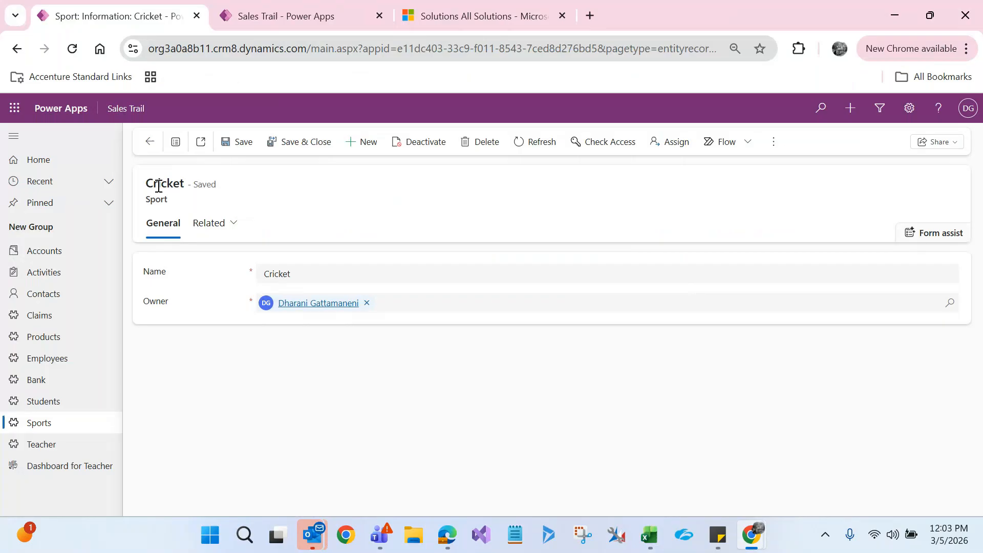
{"action": "left_click", "coordinate": [229, 235]}
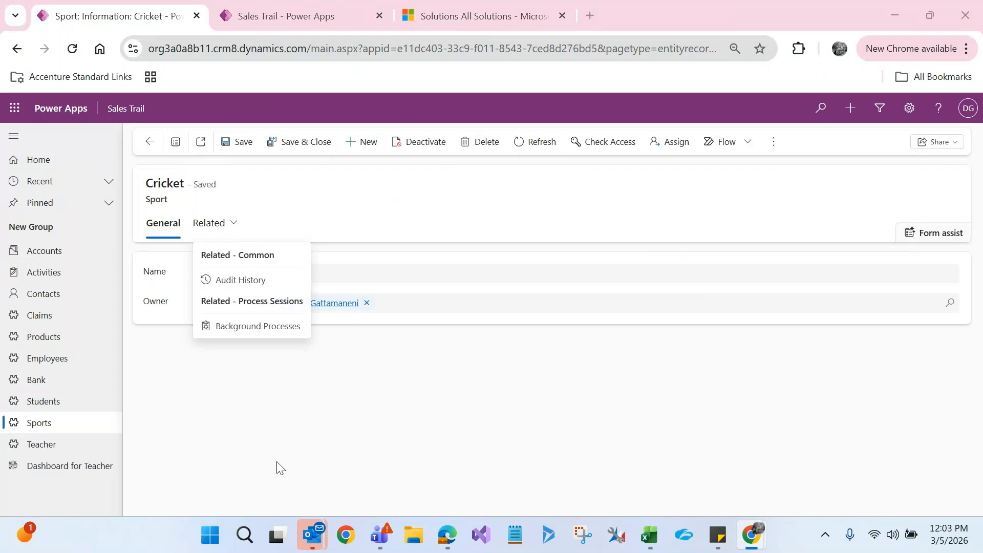
Switch back to the Excel workbook and review the relationship types list and the N:N diagram between Student and Sport
{"action": "key", "text": "alt+Tab"}
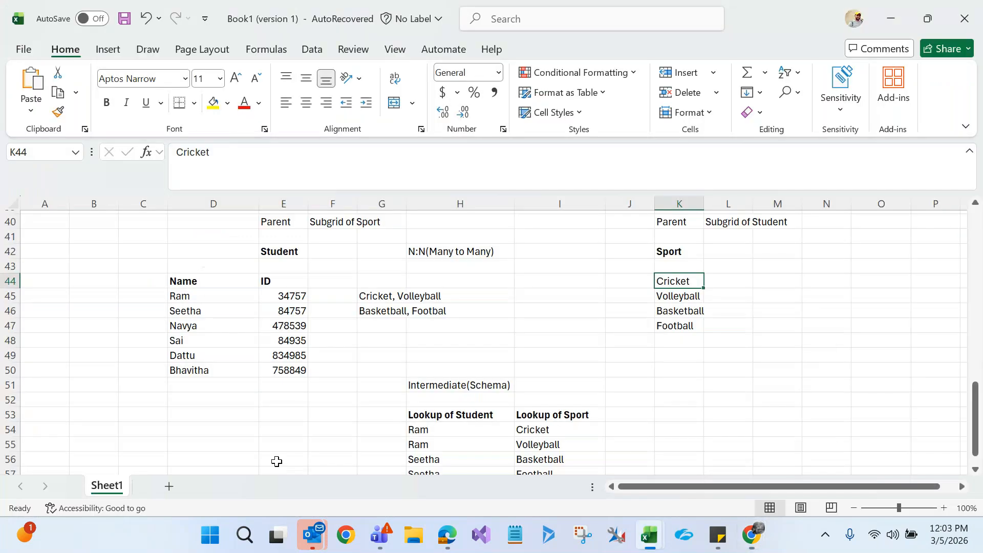
{"action": "left_click_drag", "start_coordinate": [975, 398], "coordinate": [979, 221]}
{"action": "left_click", "coordinate": [556, 218]}
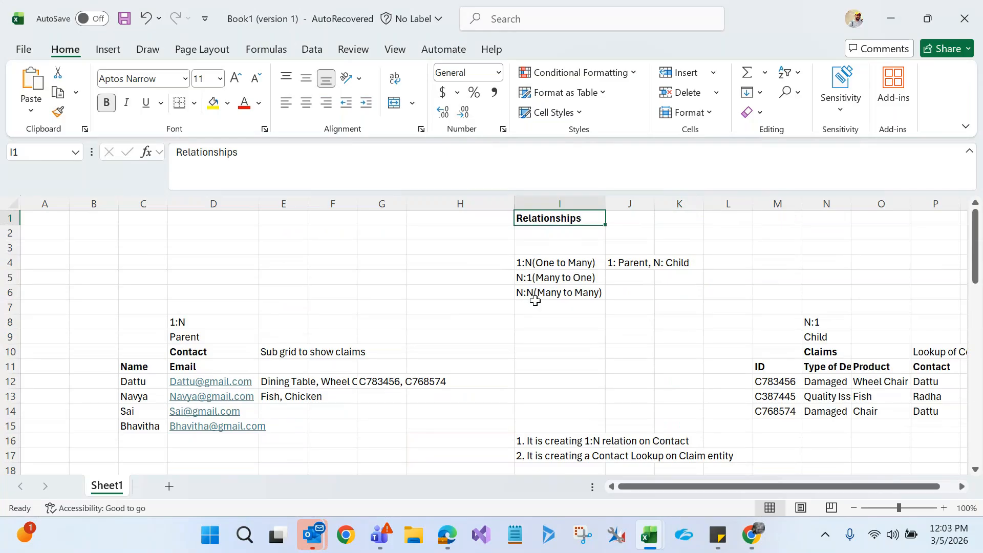
{"action": "left_click_drag", "start_coordinate": [978, 253], "coordinate": [980, 473]}
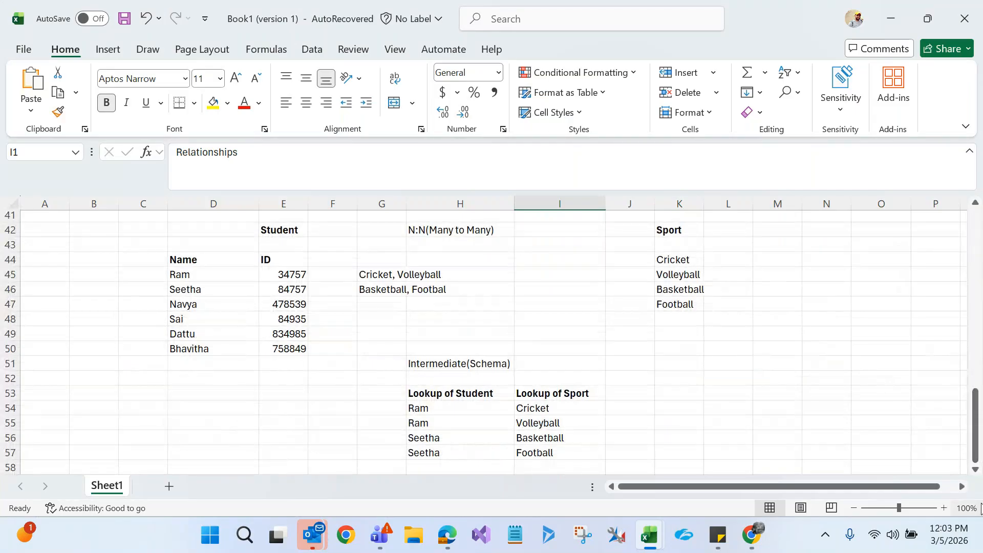
{"action": "left_click", "coordinate": [285, 228]}
{"action": "left_click", "coordinate": [685, 233]}
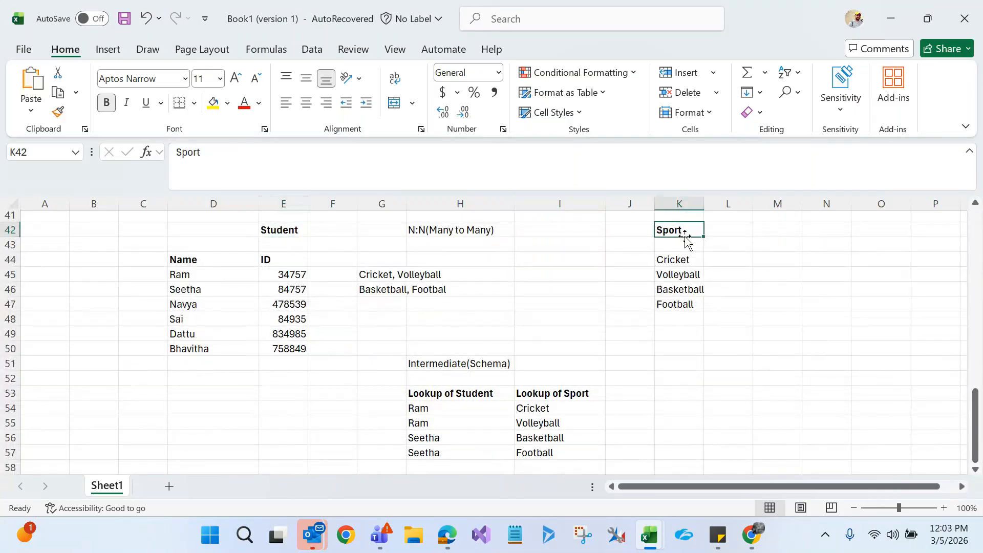
{"action": "left_click", "coordinate": [286, 232]}
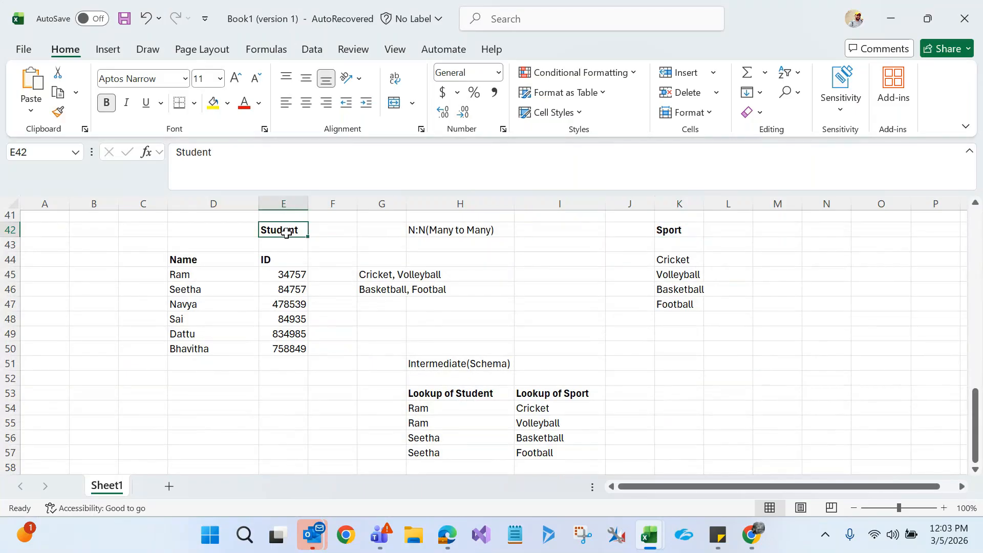
{"action": "left_click", "coordinate": [440, 234]}
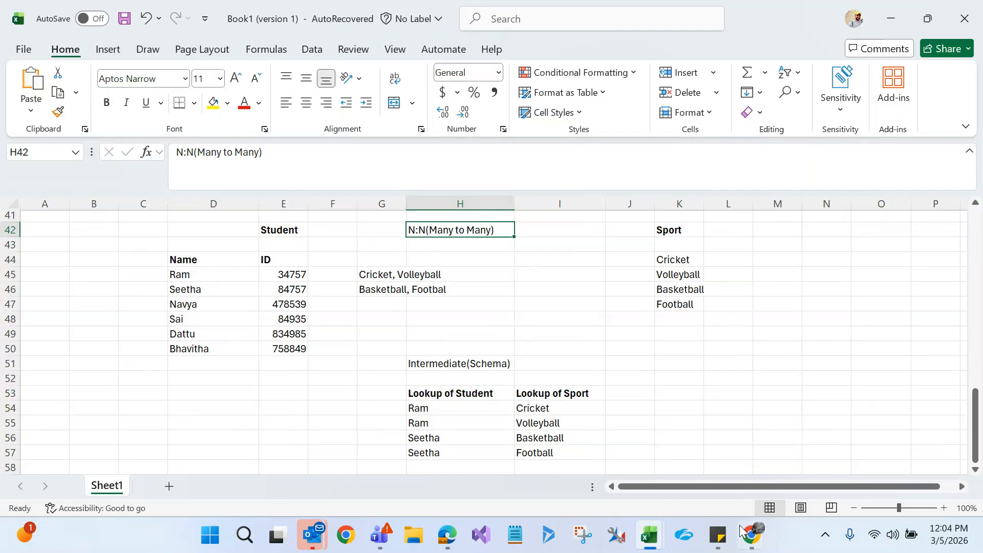
Switch to the Walmart CRM Components solution window in Chrome and enlarge its page for readability
{"action": "mouse_move", "coordinate": [741, 540]}
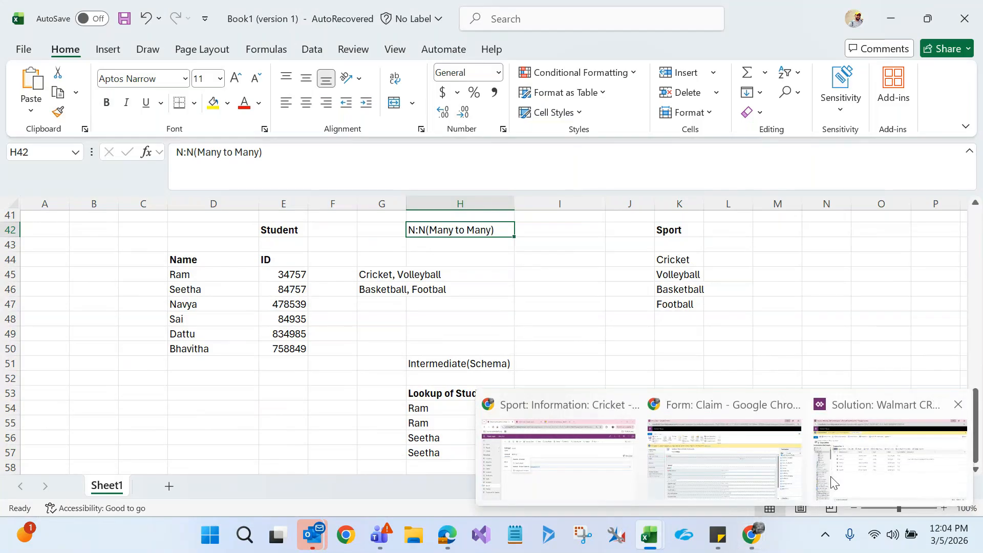
{"action": "left_click", "coordinate": [892, 464]}
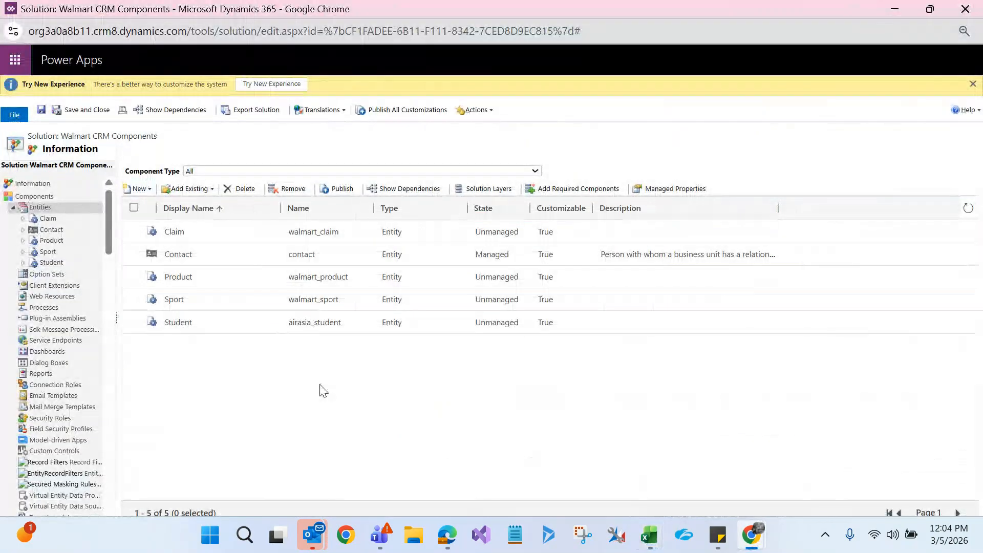
{"action": "key", "text": "ctrl+plus"}
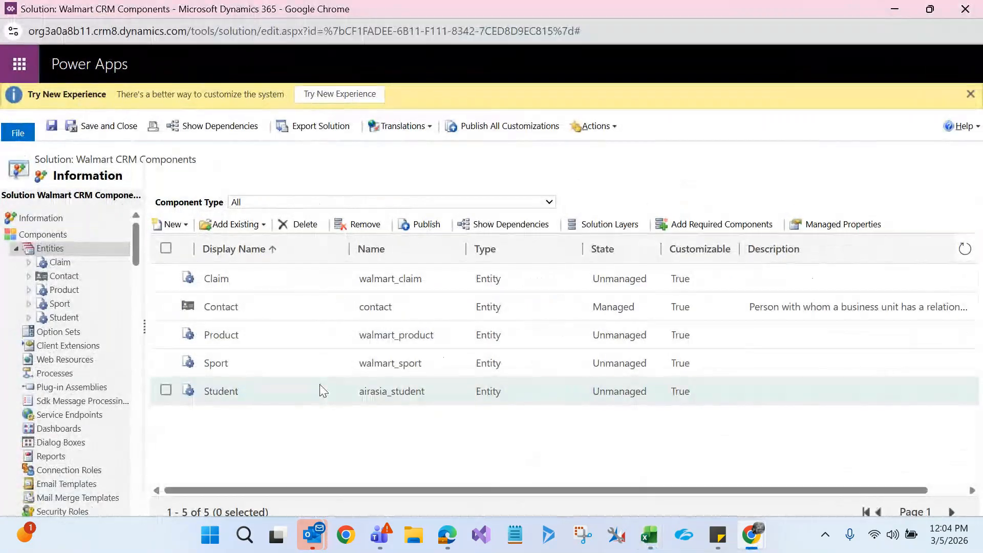
Recheck the Student and Sport headings in the Excel workbook, and return to the Walmart CRM Components solution window
{"action": "left_click", "coordinate": [650, 536]}
{"action": "left_click", "coordinate": [685, 477]}
{"action": "left_click", "coordinate": [273, 231]}
{"action": "left_click", "coordinate": [668, 233]}
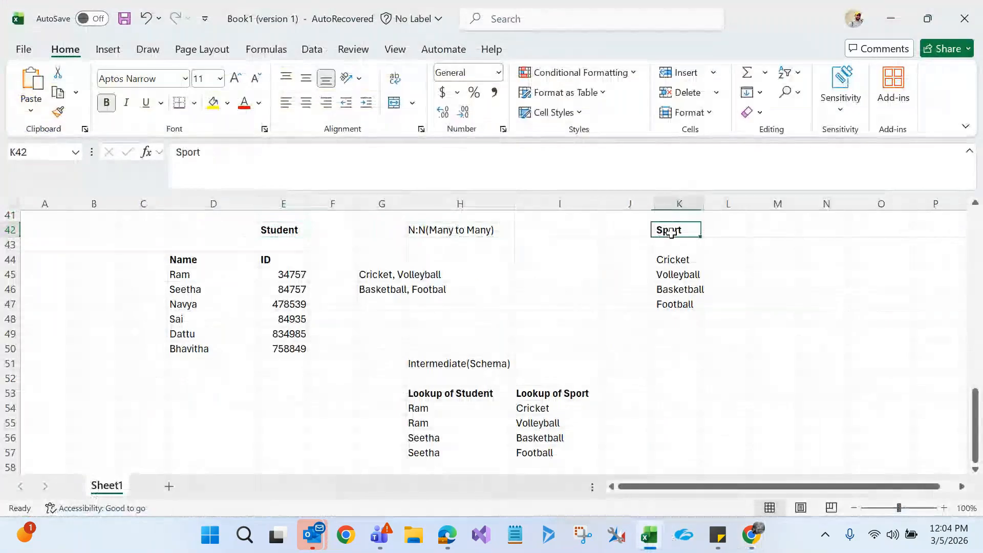
{"action": "key", "text": "alt+Tab"}
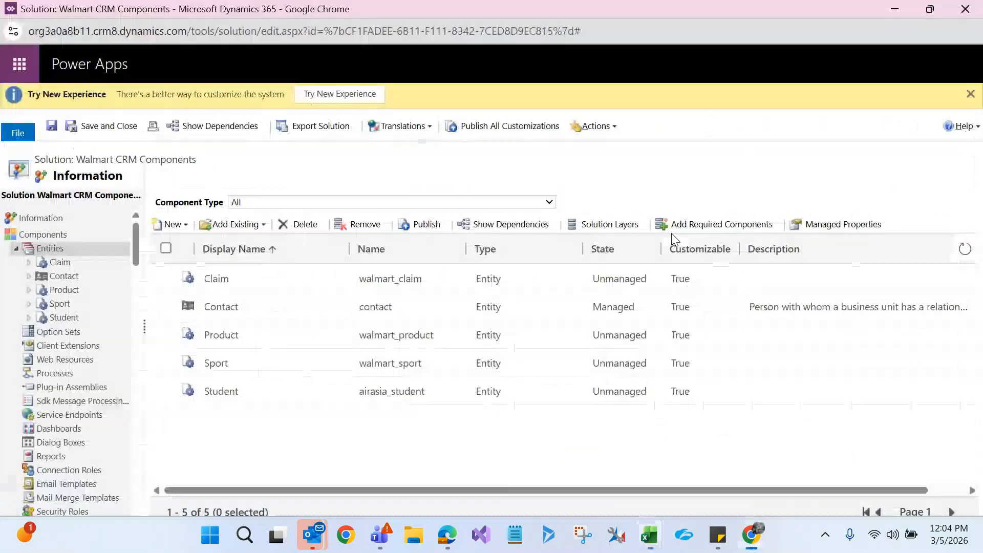
Review the existing N:N relationships of the Student and Sport entities in the Walmart CRM Components solution
{"action": "left_click", "coordinate": [29, 319]}
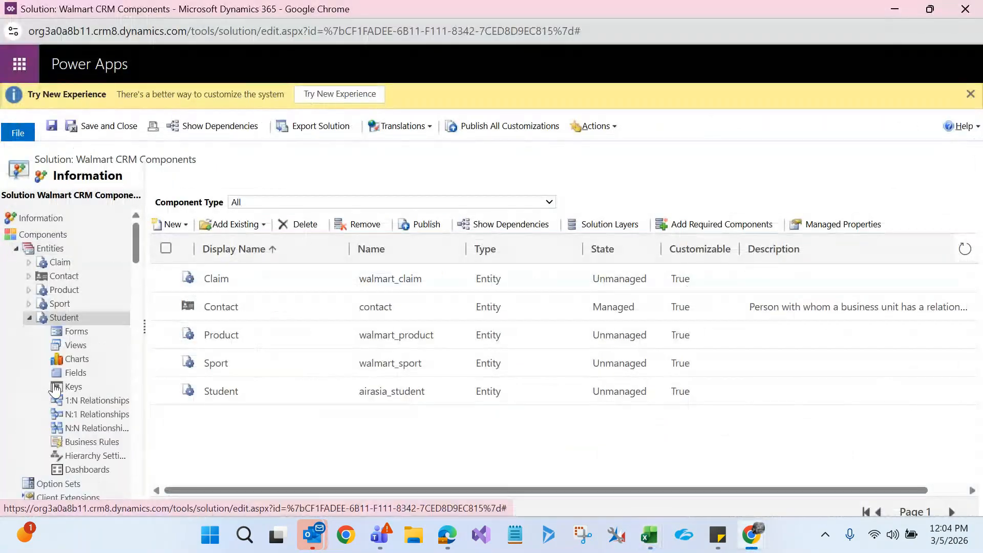
{"action": "left_click", "coordinate": [81, 432]}
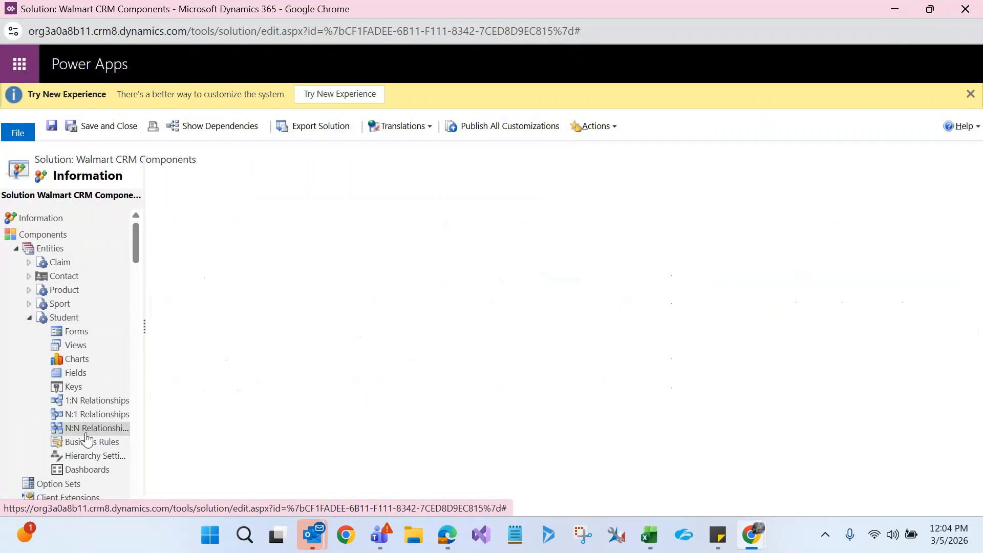
{"action": "left_click", "coordinate": [29, 303]}
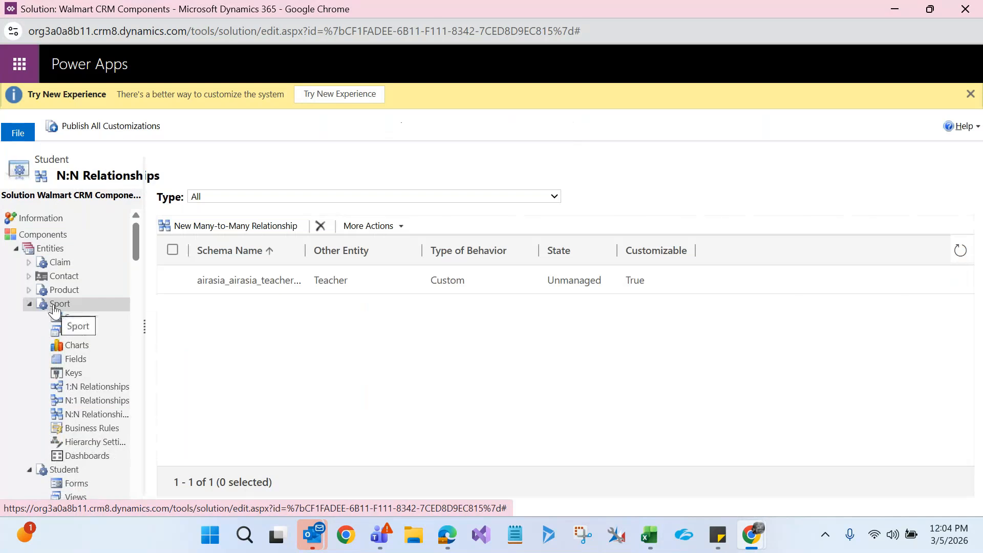
{"action": "left_click", "coordinate": [80, 416]}
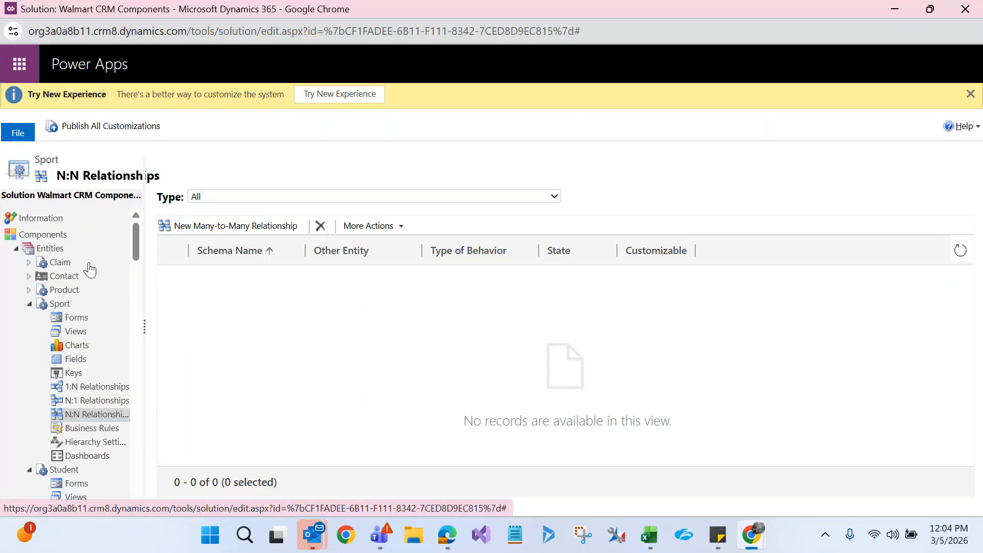
{"action": "left_click_drag", "start_coordinate": [135, 247], "coordinate": [135, 256]}
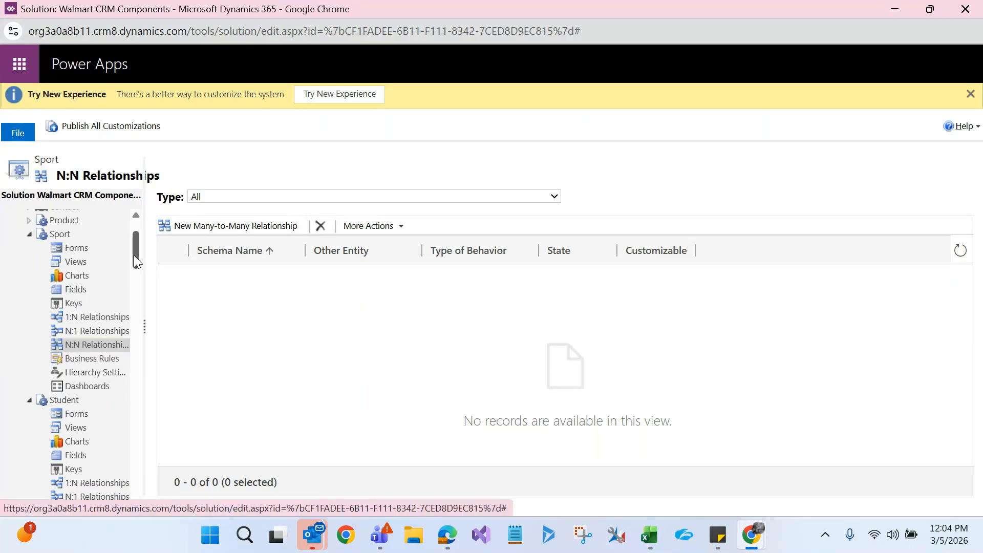
{"action": "left_click_drag", "start_coordinate": [133, 255], "coordinate": [135, 275]}
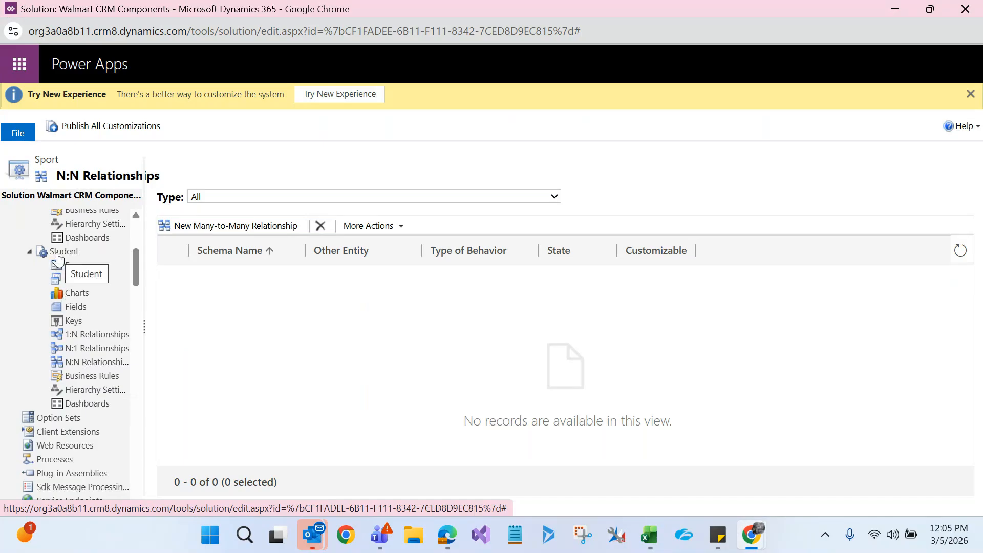
{"action": "left_click_drag", "start_coordinate": [136, 265], "coordinate": [137, 247]}
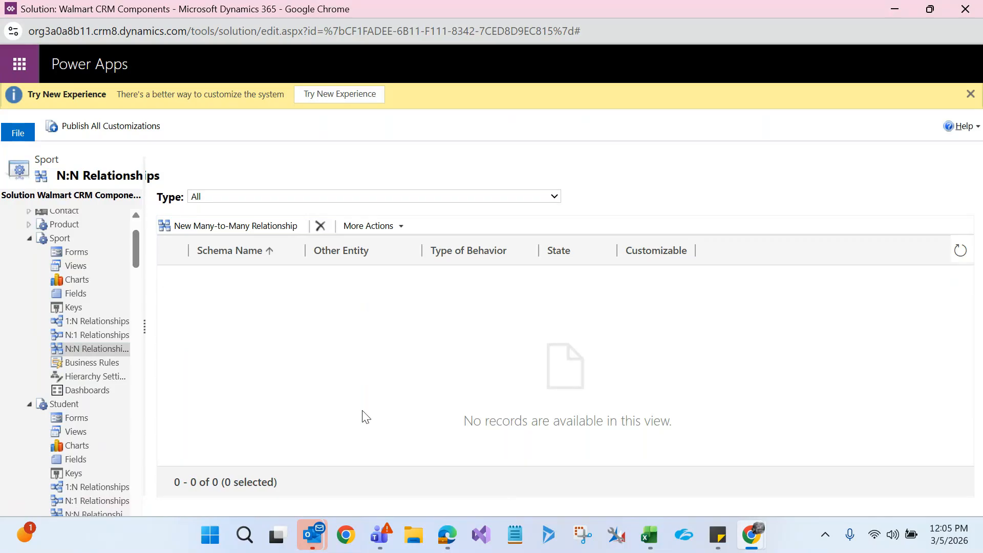
Switch to Excel, close the blank Book1 workbook, and review the Student and Sport headings in Book1 (version 1)
{"action": "left_click", "coordinate": [652, 545]}
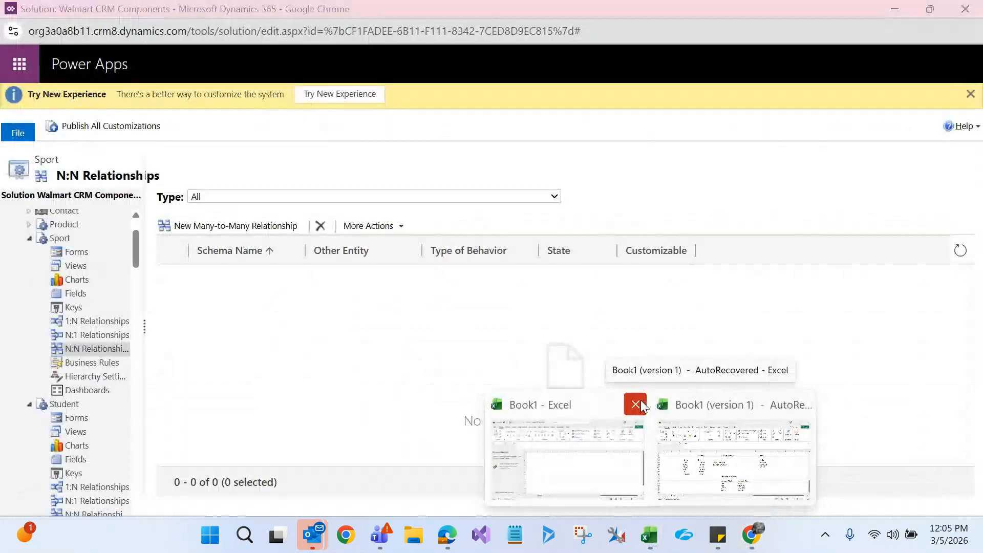
{"action": "left_click", "coordinate": [641, 401]}
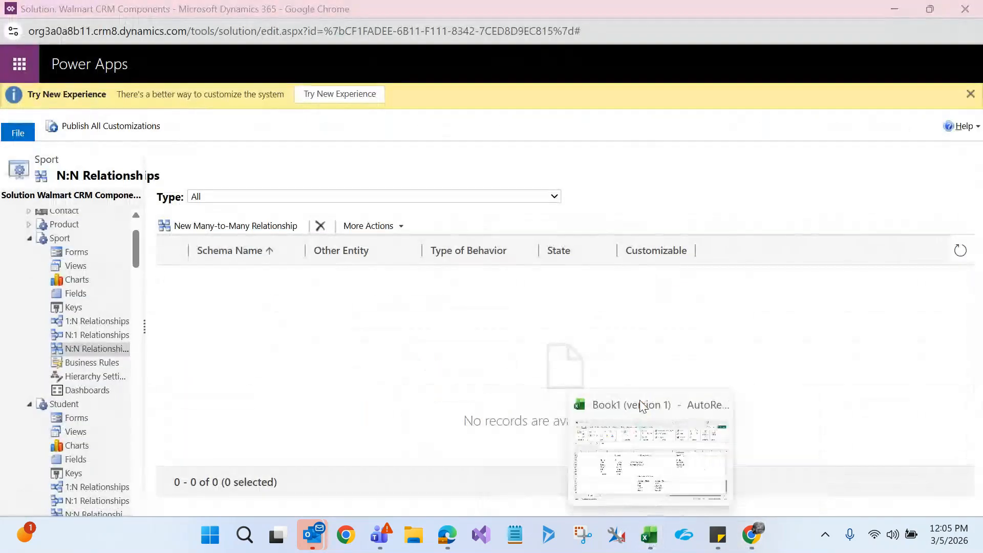
{"action": "left_click", "coordinate": [669, 433]}
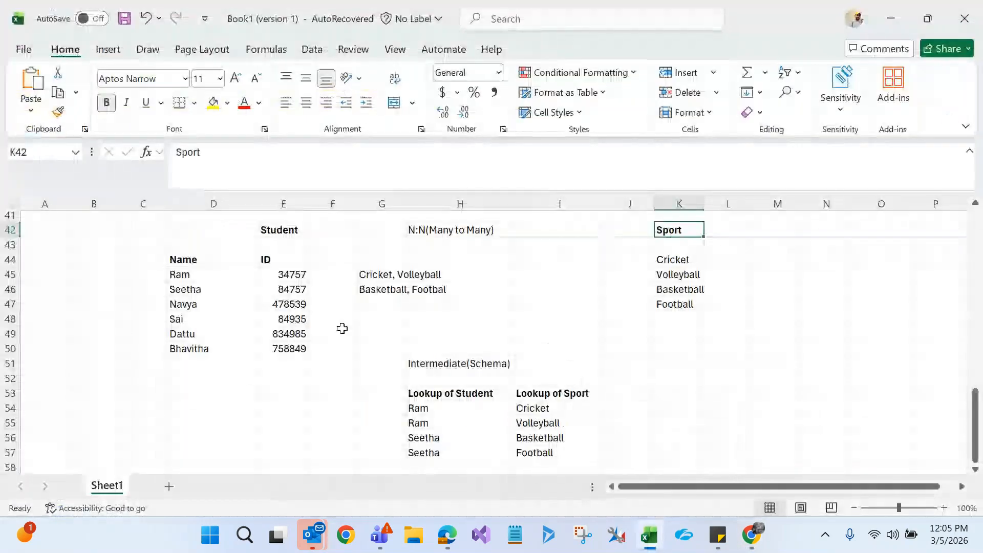
{"action": "left_click", "coordinate": [282, 233]}
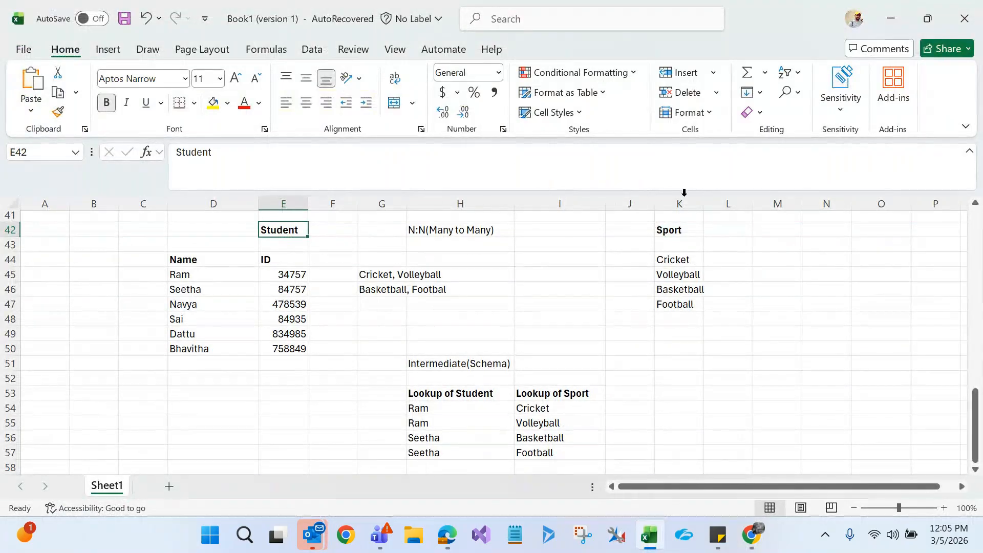
{"action": "left_click", "coordinate": [691, 230]}
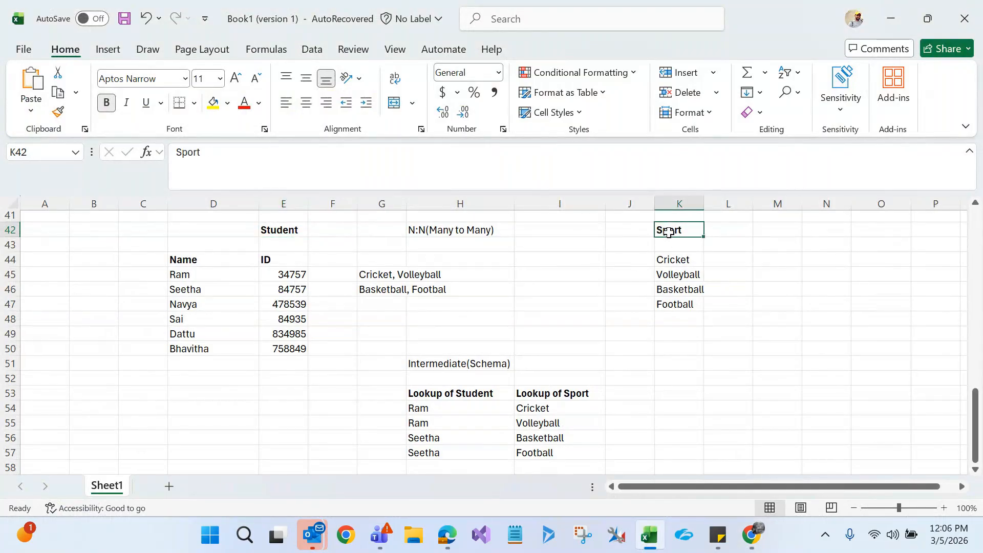
{"action": "left_click", "coordinate": [274, 228]}
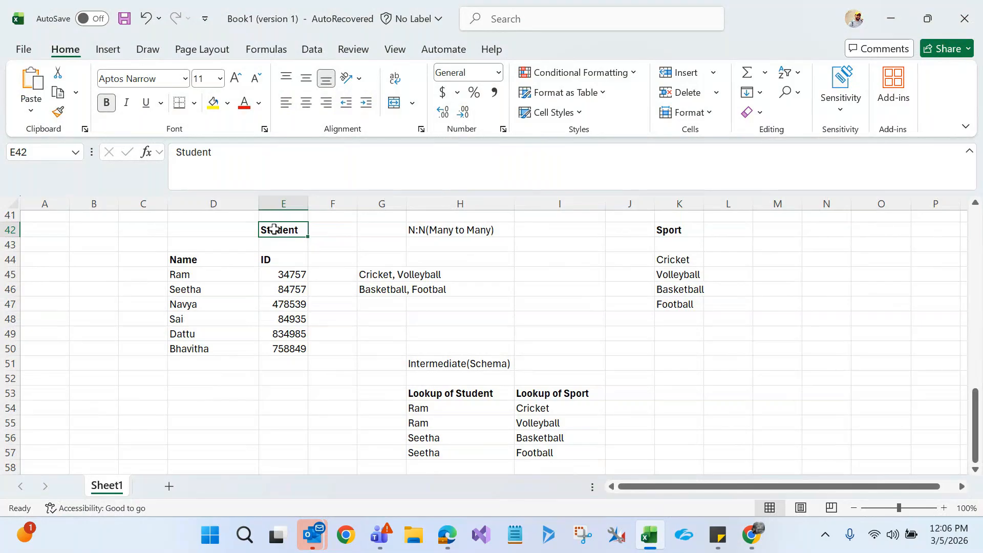
Return to the Power Apps solution and start a new many-to-many relationship from the Student entity in a maximized window
{"action": "key", "text": "alt+Tab"}
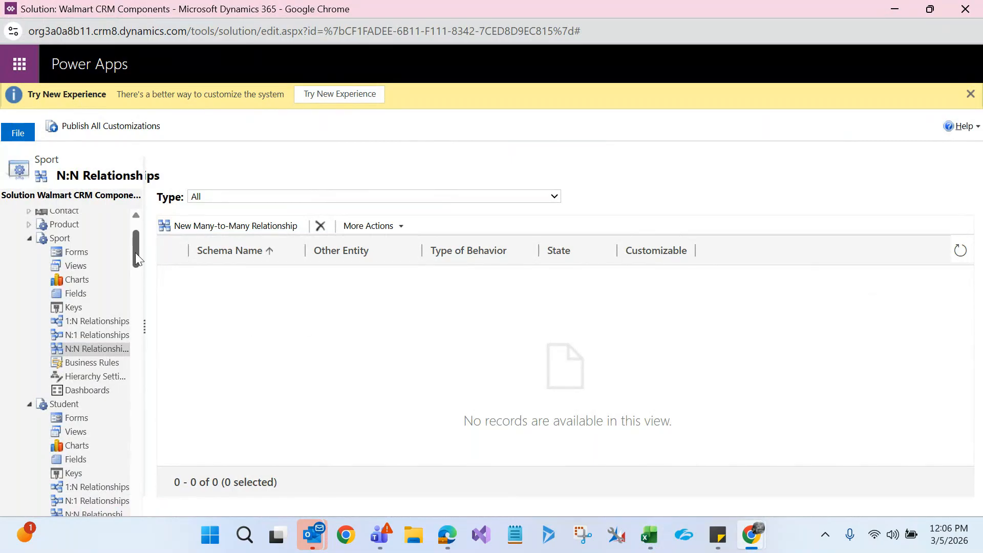
{"action": "left_click_drag", "start_coordinate": [136, 253], "coordinate": [134, 273]}
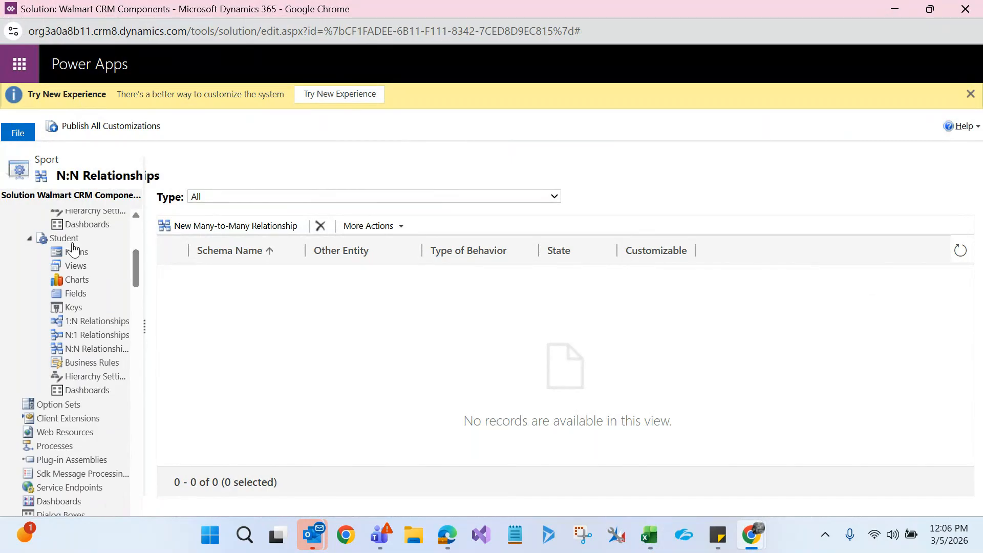
{"action": "left_click", "coordinate": [80, 348]}
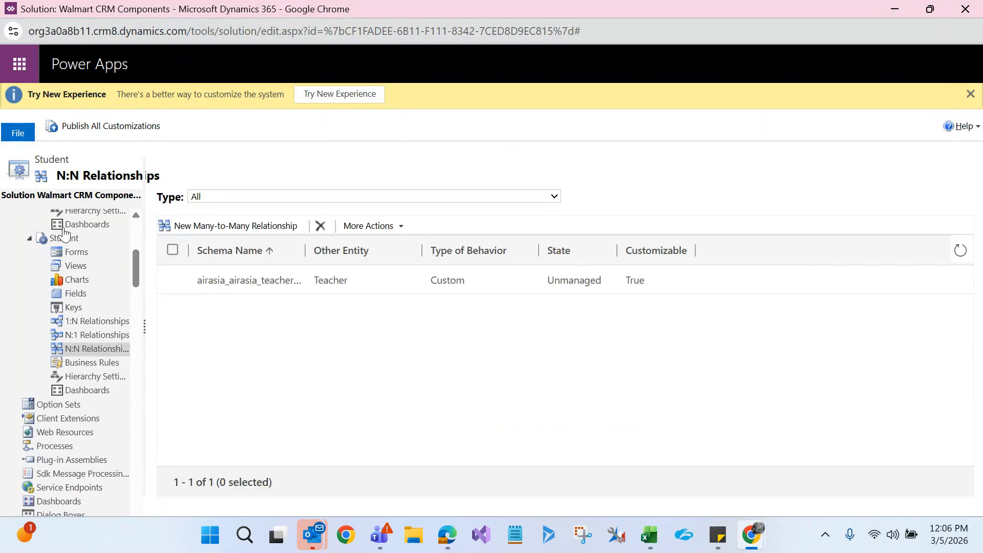
{"action": "left_click", "coordinate": [240, 281]}
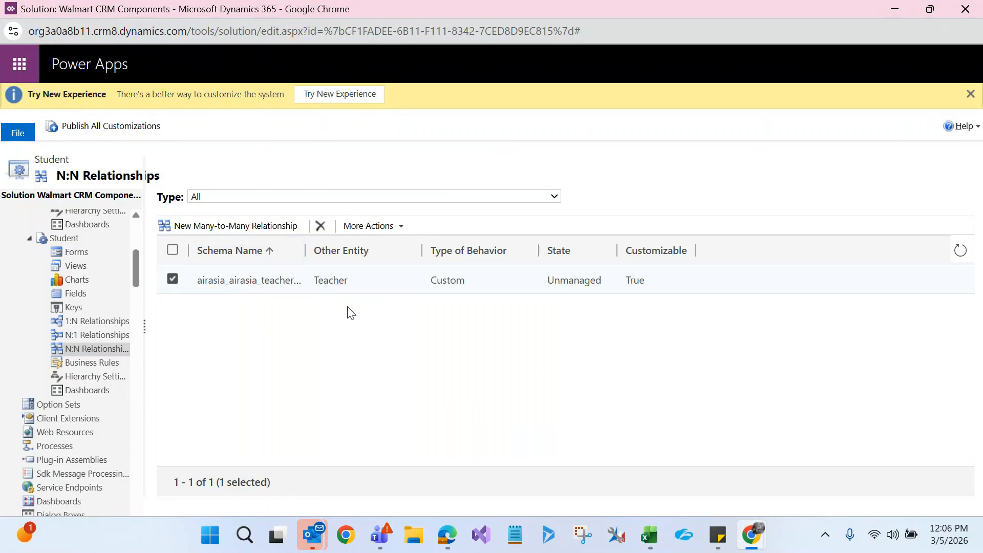
{"action": "left_click", "coordinate": [171, 280]}
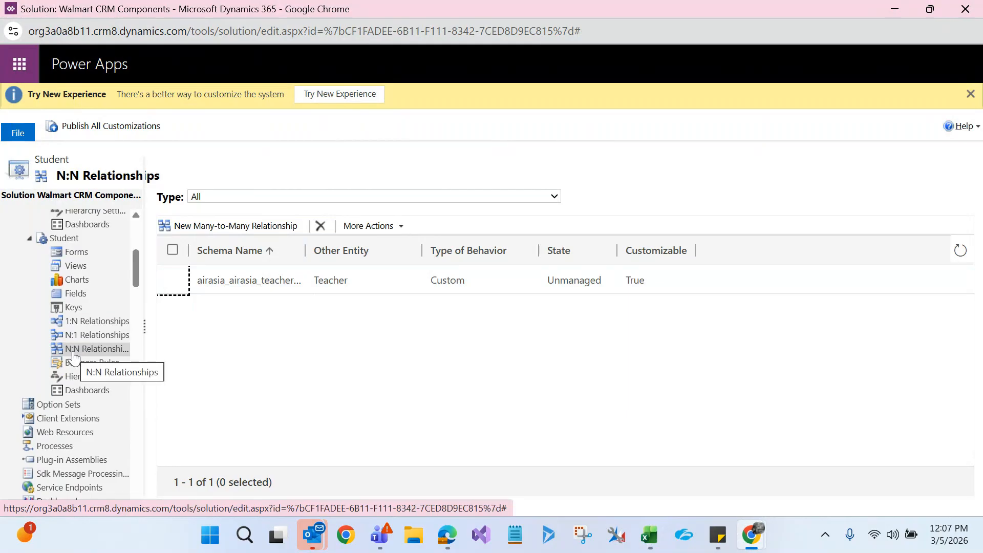
{"action": "left_click", "coordinate": [233, 225]}
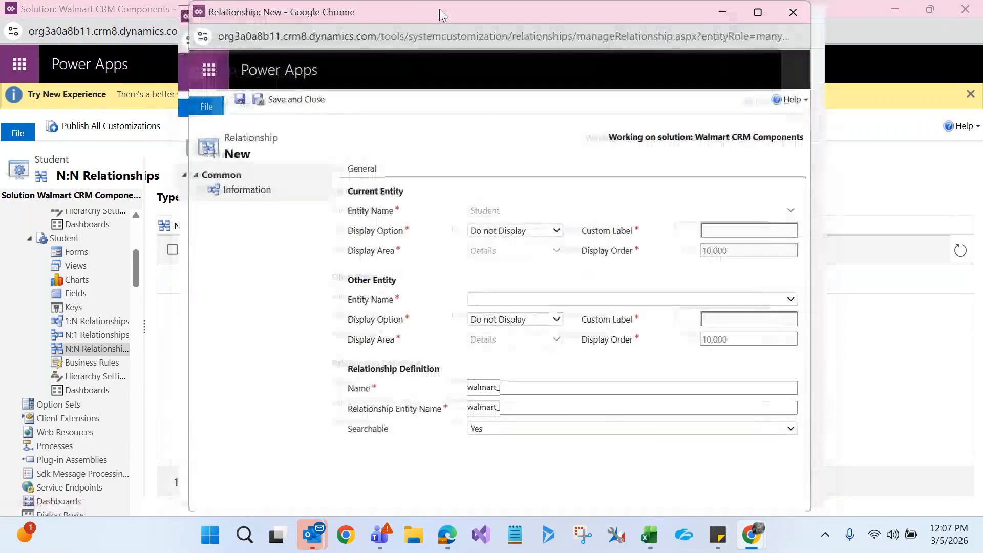
{"action": "double_click", "coordinate": [438, 9]}
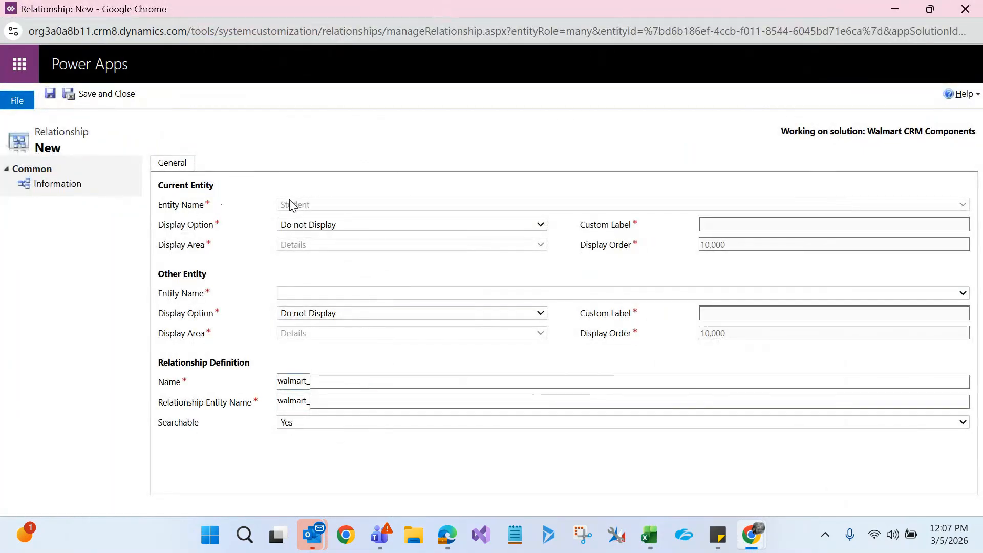
Check the Sport heading in the Excel sheet and set the relationship's other entity to Sport
{"action": "left_click", "coordinate": [312, 294]}
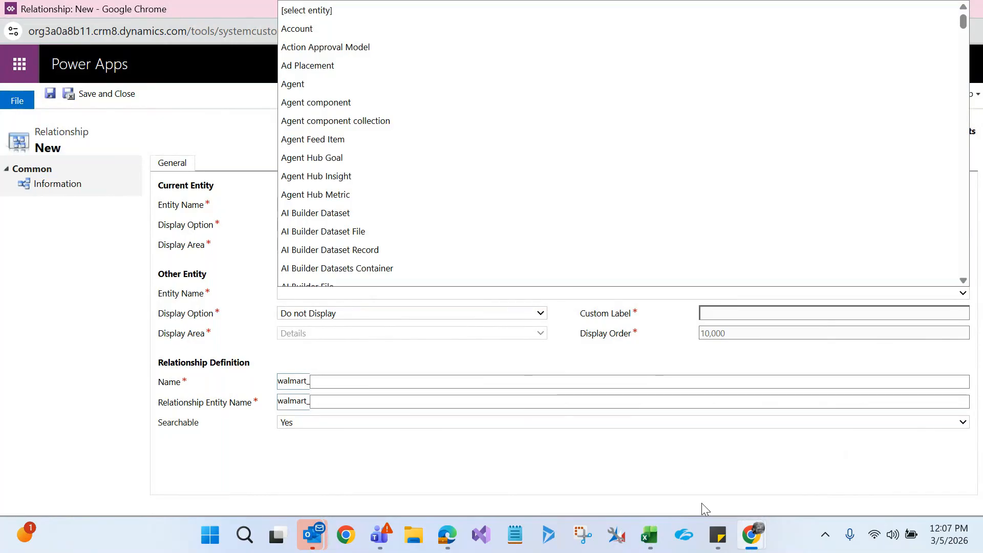
{"action": "mouse_move", "coordinate": [659, 539]}
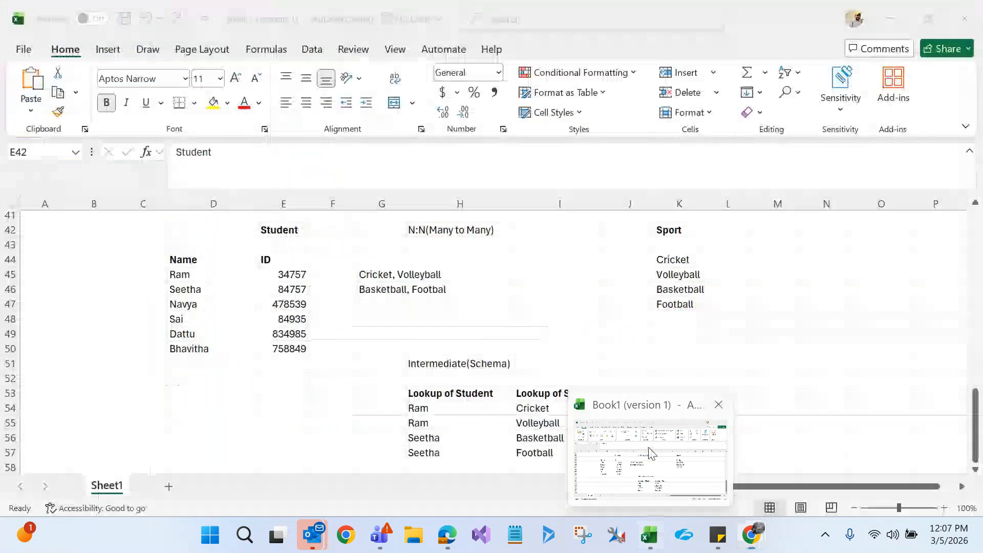
{"action": "left_click", "coordinate": [649, 447]}
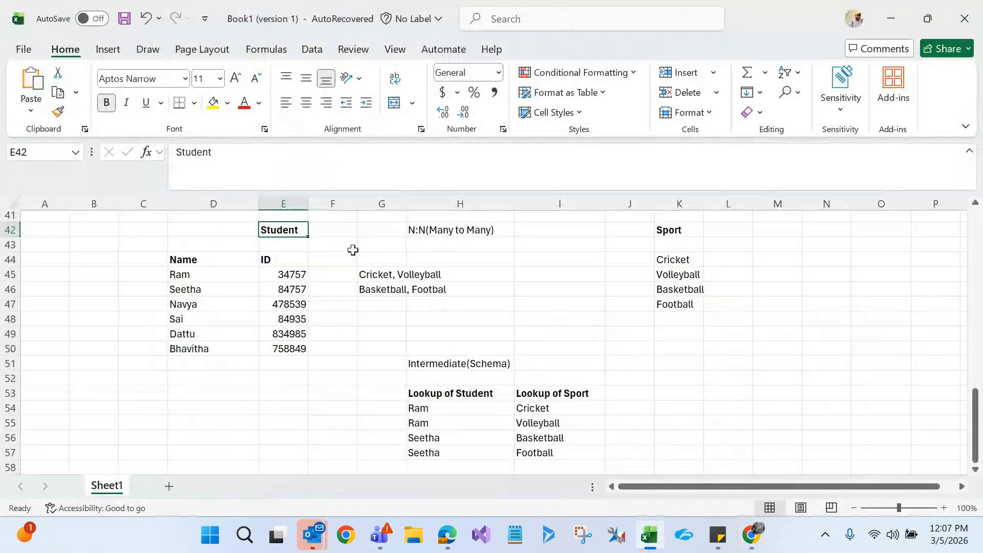
{"action": "left_click", "coordinate": [672, 230]}
{"action": "key", "text": "alt+Tab"}
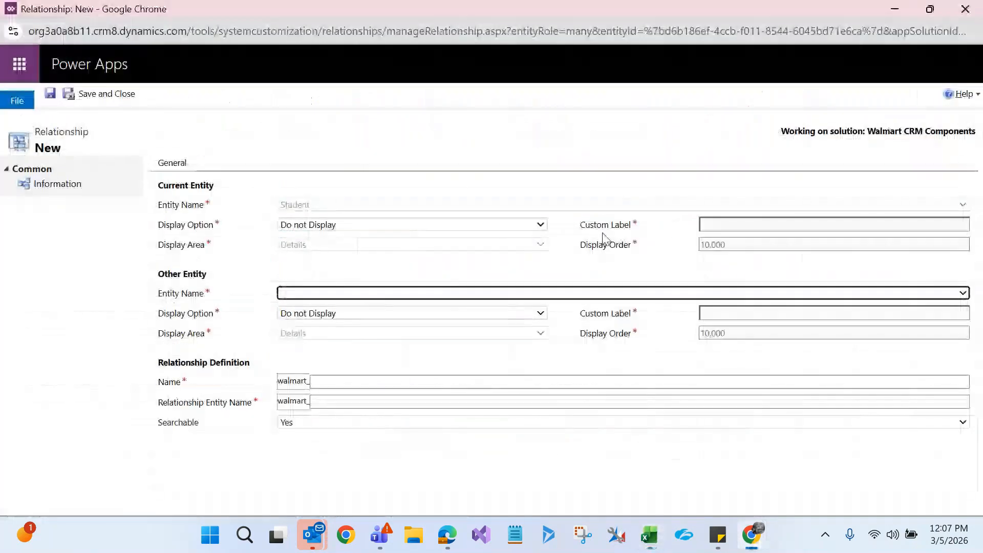
{"action": "left_click", "coordinate": [377, 293]}
{"action": "type", "text": "sport"}
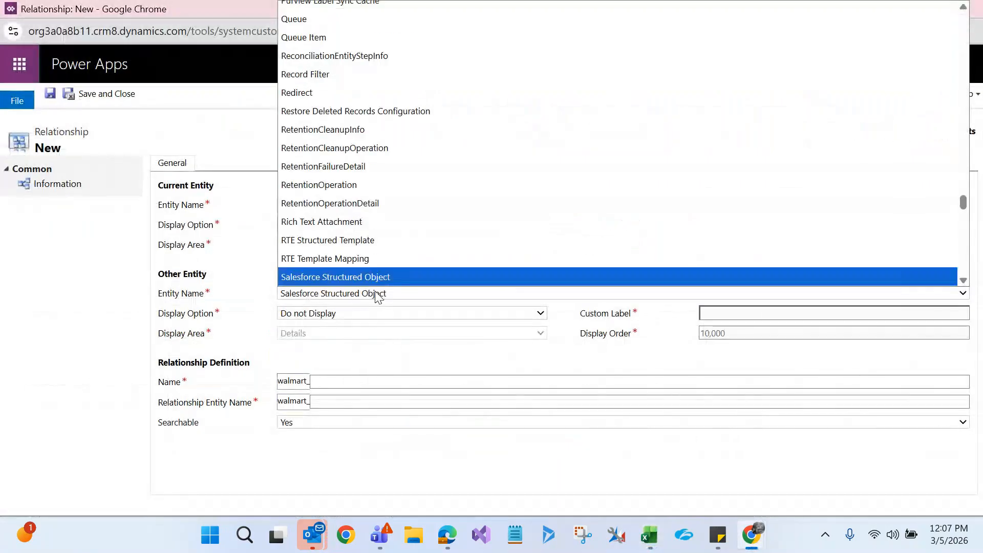
{"action": "key", "text": "Return"}
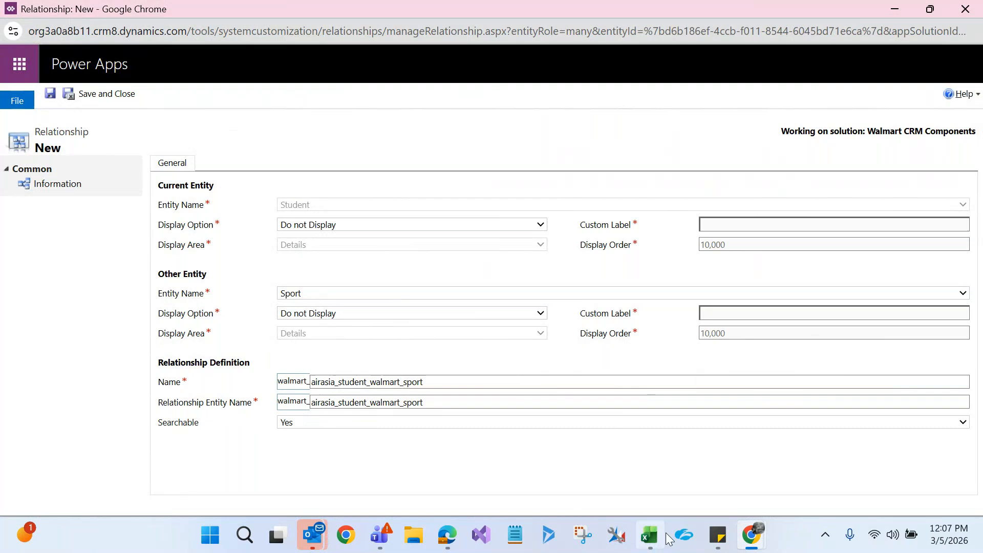
Compare the N:N and Intermediate(Schema) cells in the Excel sheet with the new relationship's Relationship Entity Name
{"action": "left_click", "coordinate": [650, 535]}
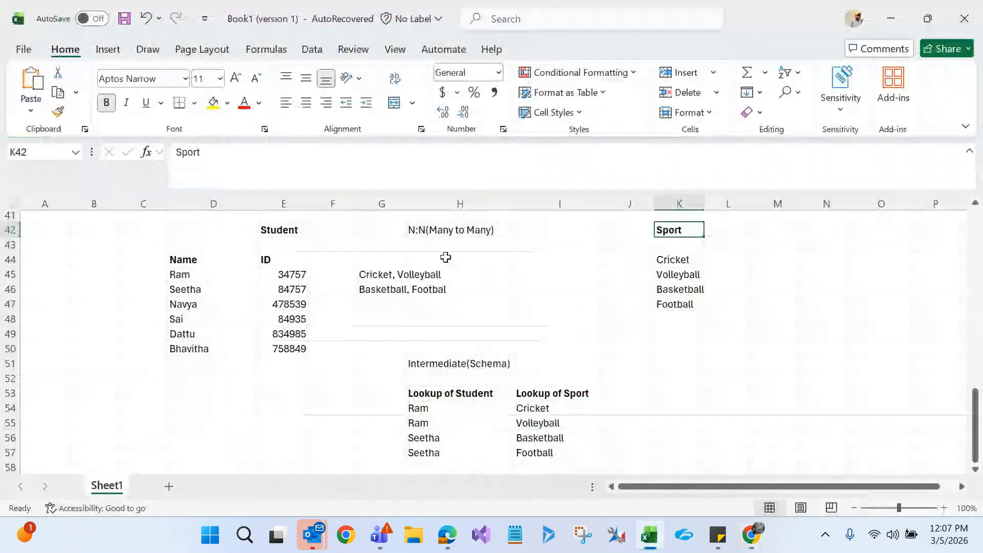
{"action": "left_click", "coordinate": [429, 231]}
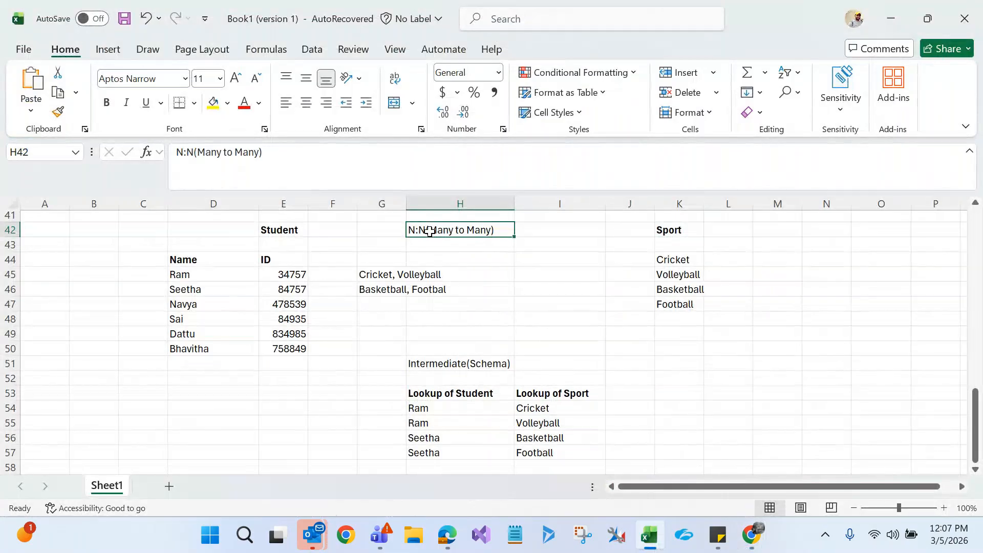
{"action": "left_click", "coordinate": [443, 366]}
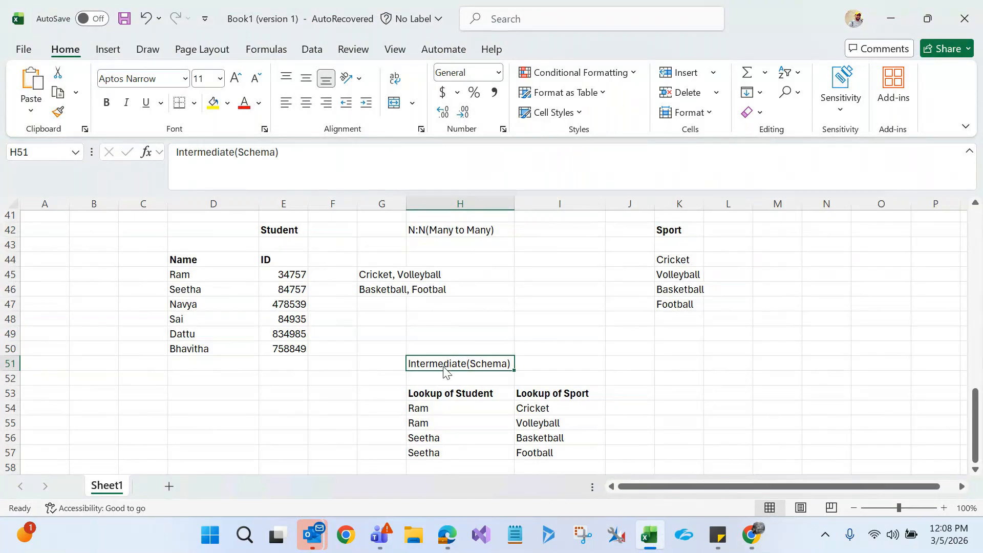
{"action": "key", "text": "alt+Tab"}
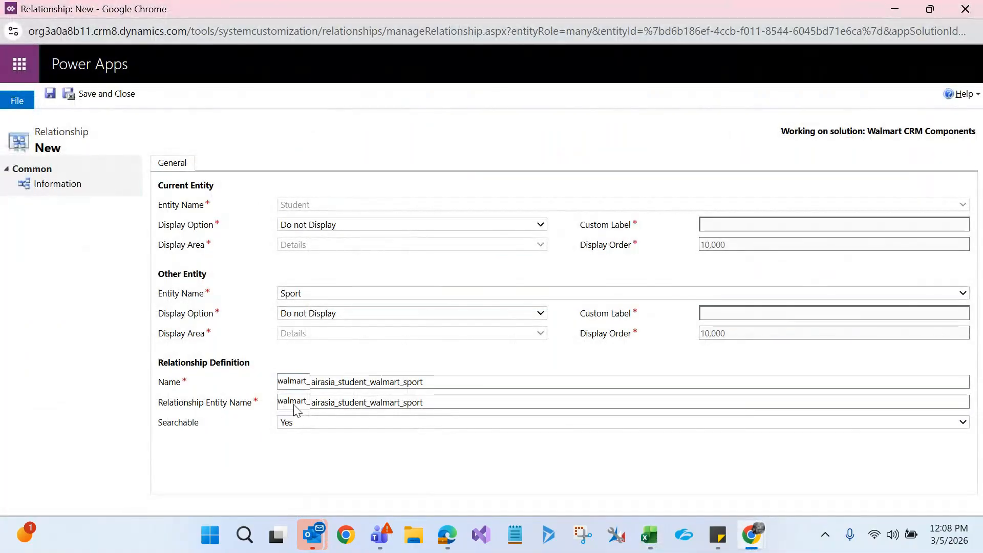
{"action": "key", "text": "alt+Tab"}
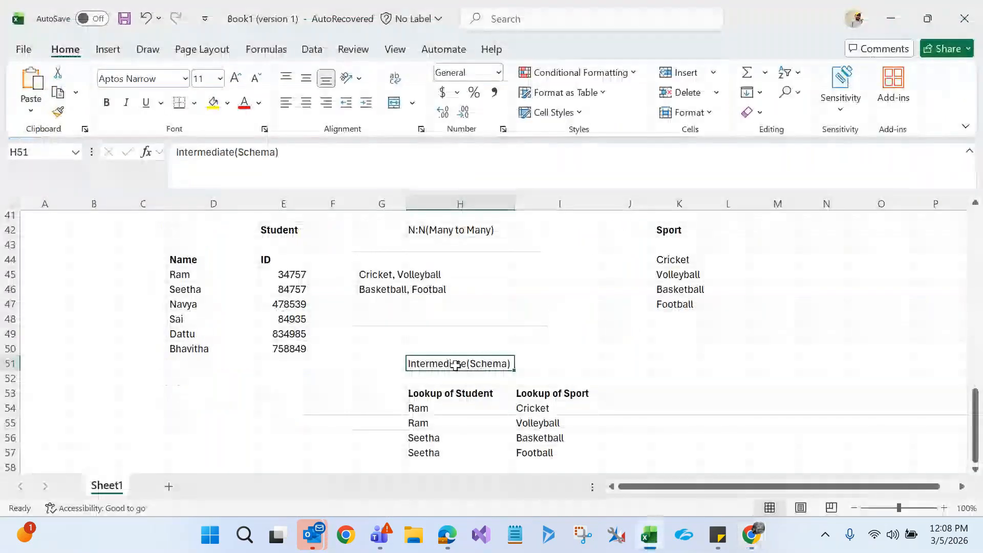
{"action": "key", "text": "alt"}
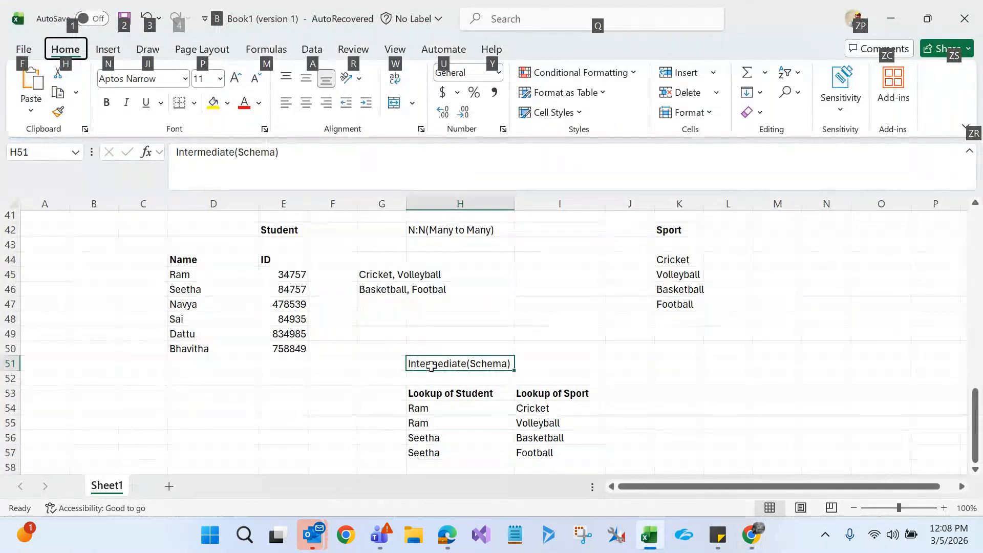
{"action": "key", "text": "alt+Tab"}
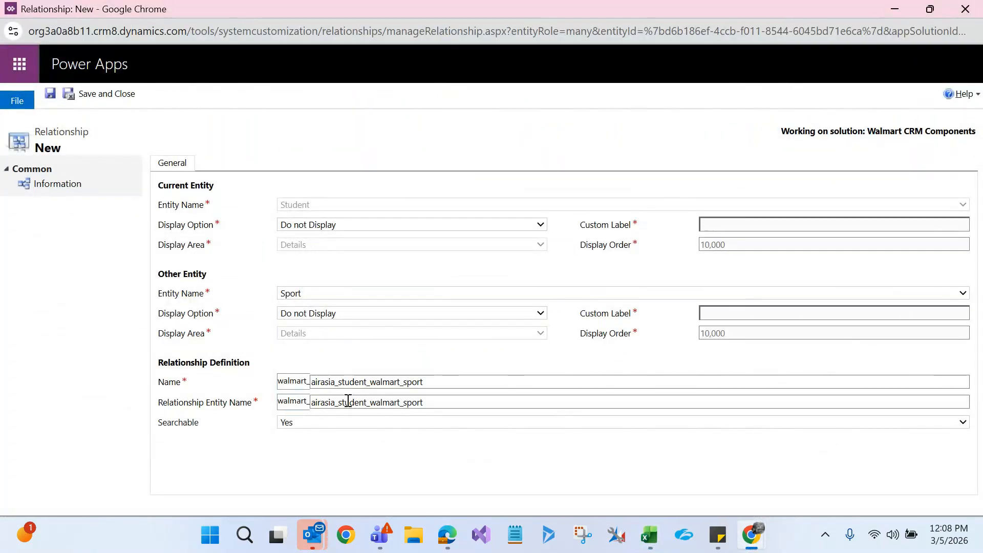
{"action": "left_click_drag", "start_coordinate": [424, 402], "coordinate": [318, 390]}
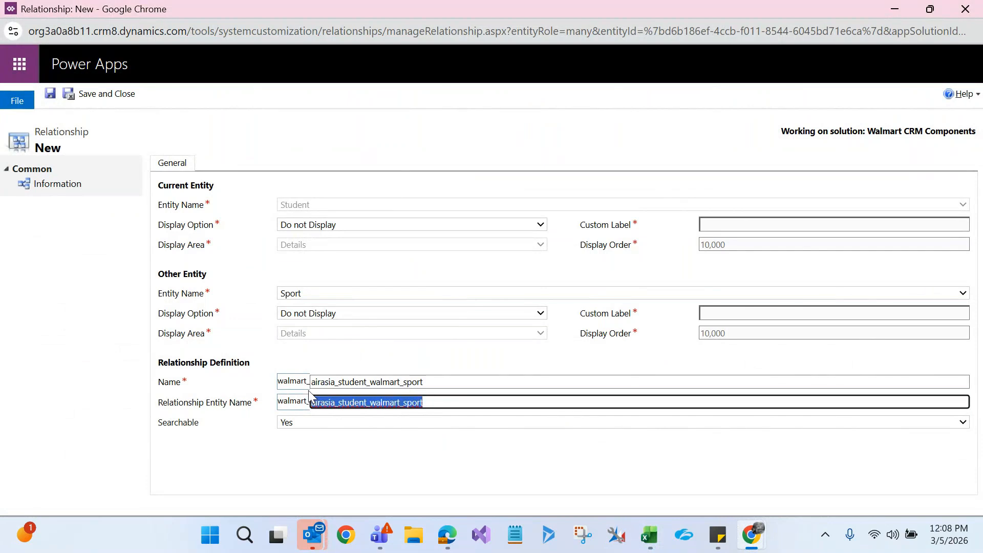
{"action": "left_click", "coordinate": [215, 476]}
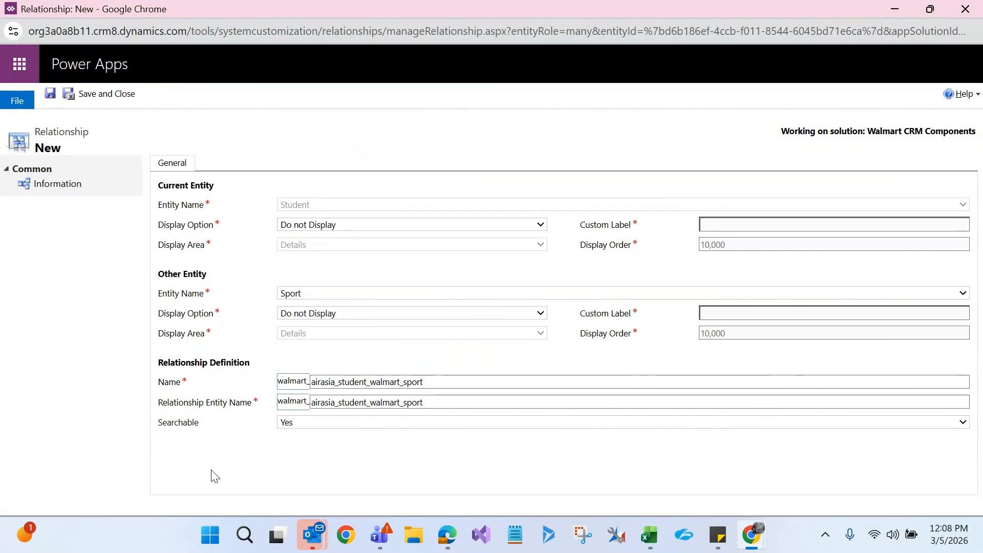
Save and close the new Student–Sport many-to-many relationship and select it in Student's N:N relationship list
{"action": "left_click", "coordinate": [48, 96]}
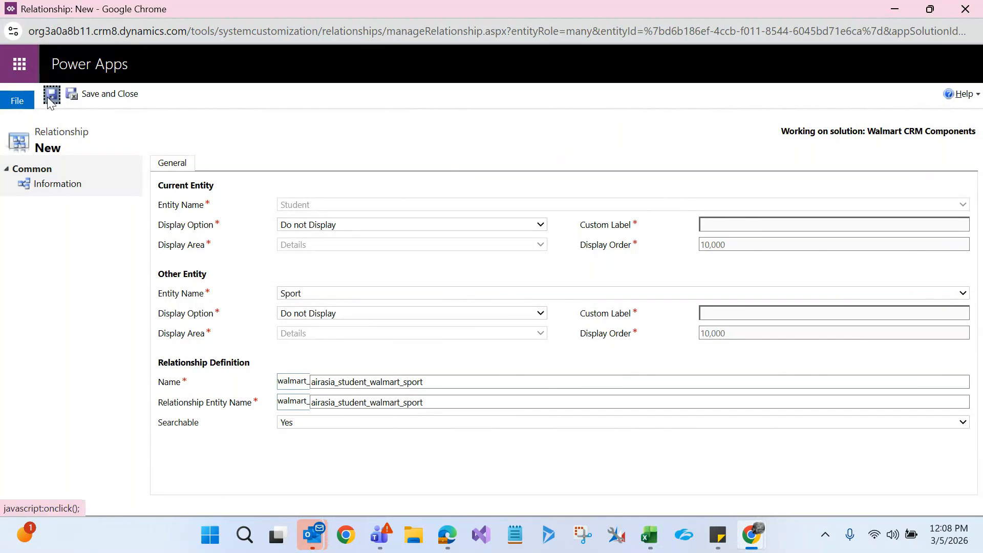
{"action": "left_click", "coordinate": [88, 96]}
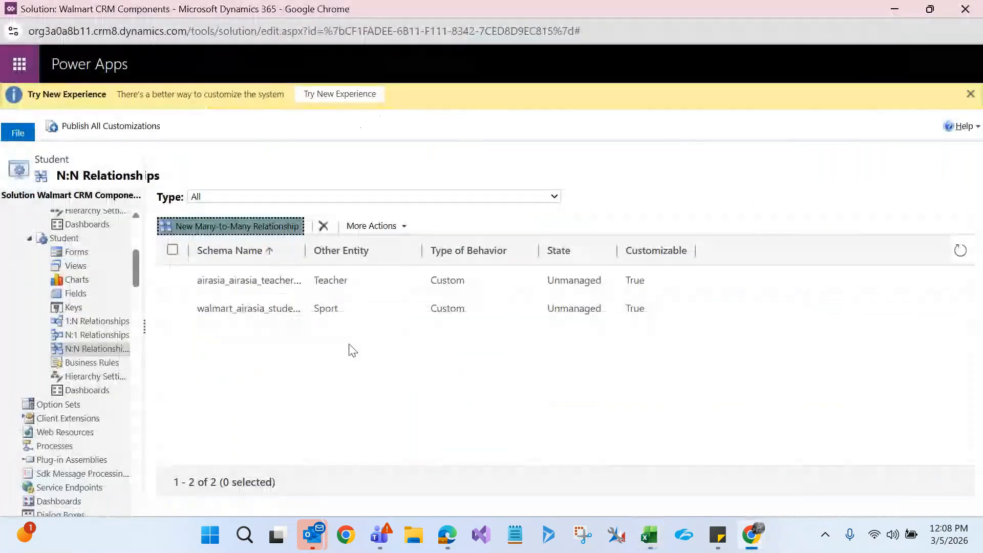
{"action": "left_click", "coordinate": [356, 309]}
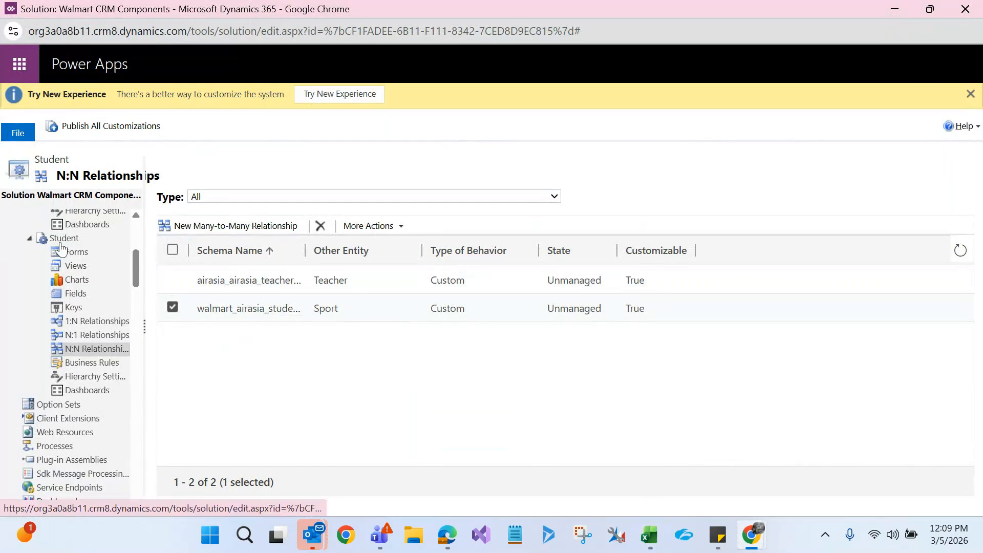
Check the N:N relationships of the Sport entity for the matching link to Student
{"action": "scroll", "coordinate": [138, 226], "scroll_direction": "up", "scroll_amount": 3}
{"action": "left_click", "coordinate": [137, 218]}
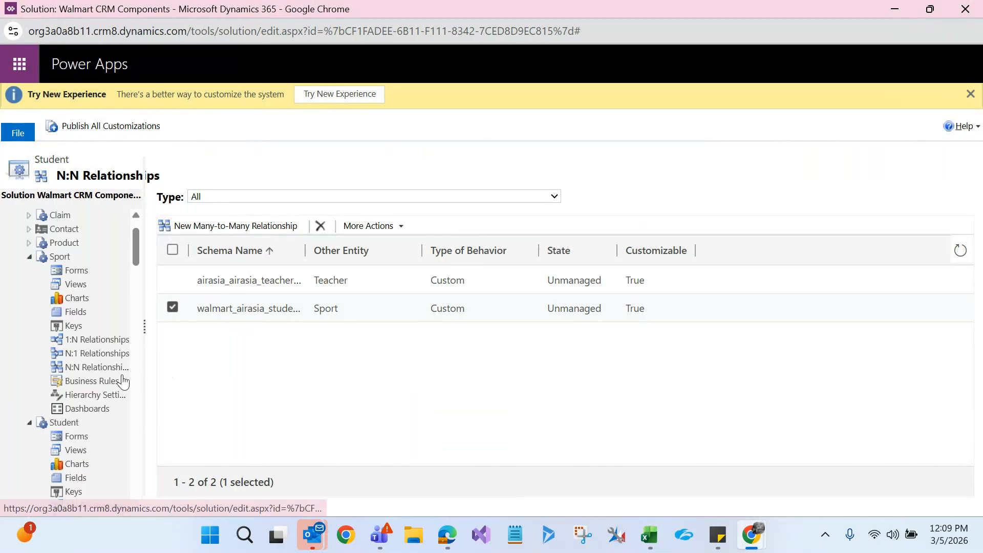
{"action": "left_click", "coordinate": [97, 371]}
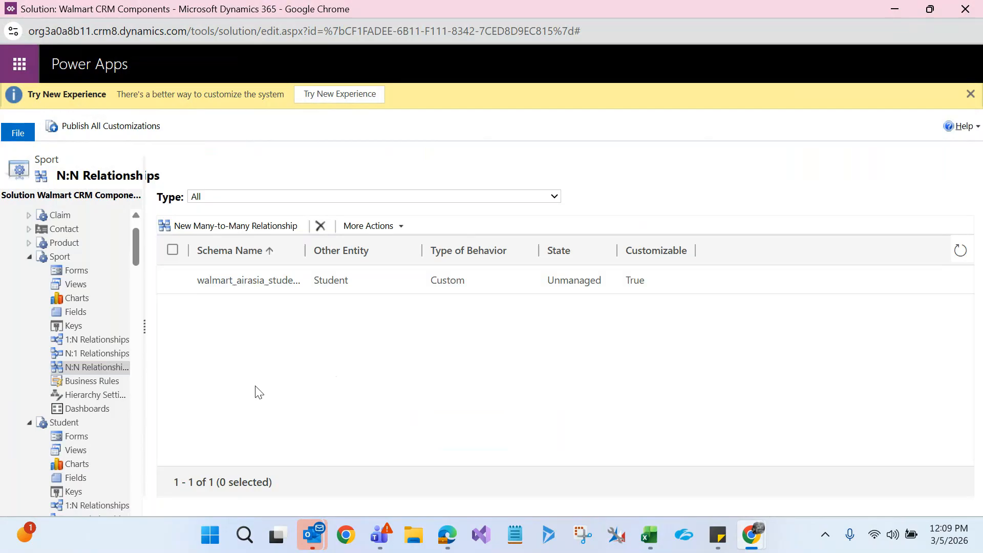
Save and publish the Student entity
{"action": "left_click", "coordinate": [66, 426]}
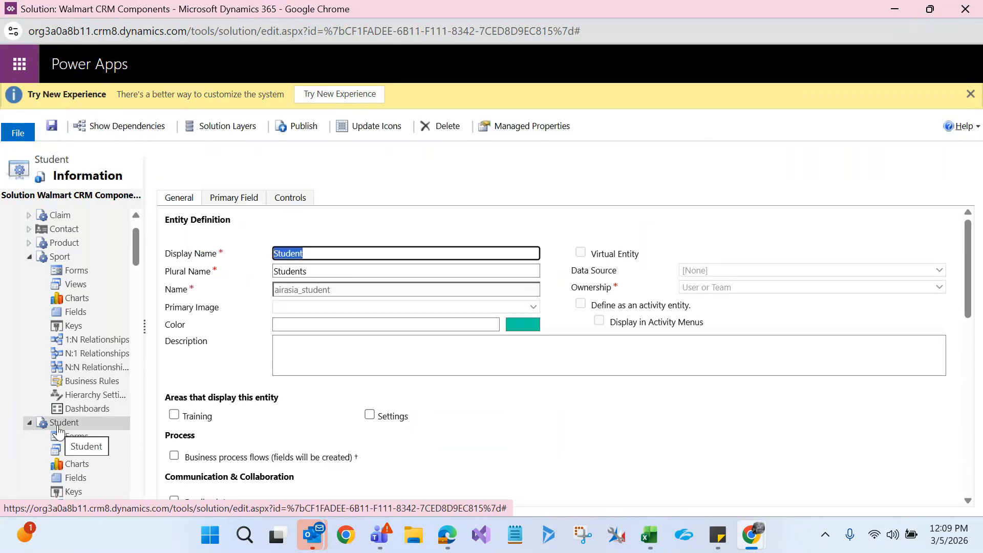
{"action": "left_click", "coordinate": [52, 129]}
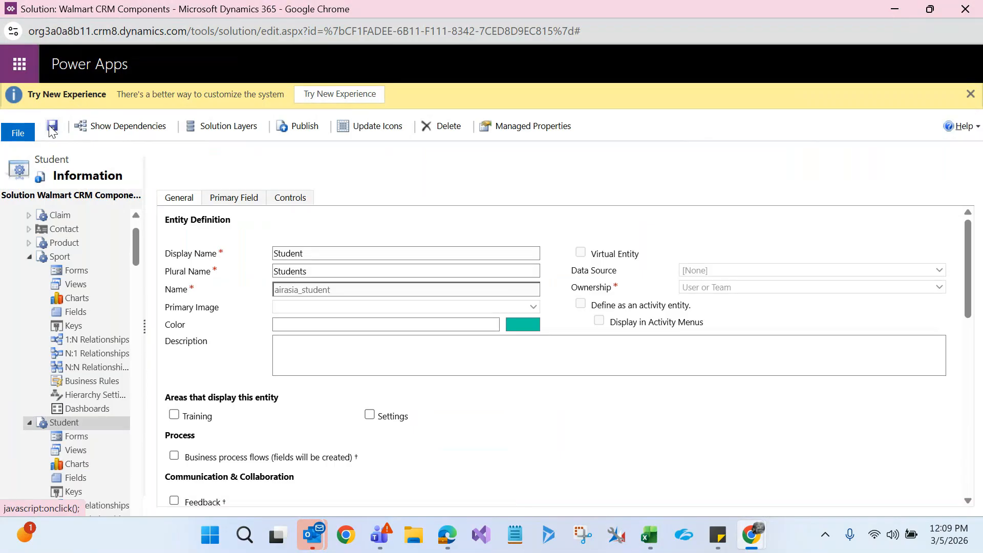
{"action": "left_click", "coordinate": [295, 127]}
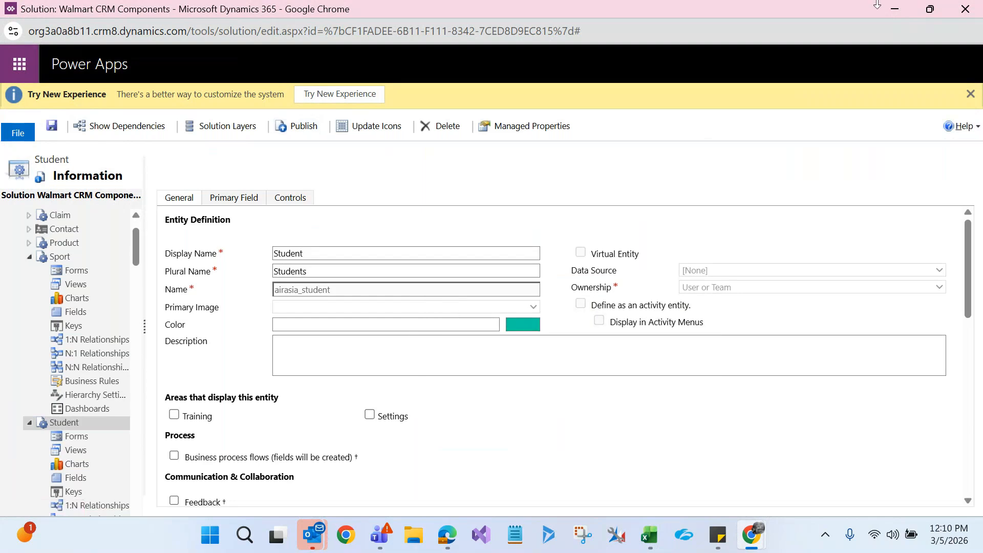
Switch to the Sales Trail app, reload it, and check which related record types the third active student's record offers
{"action": "left_click", "coordinate": [894, 8]}
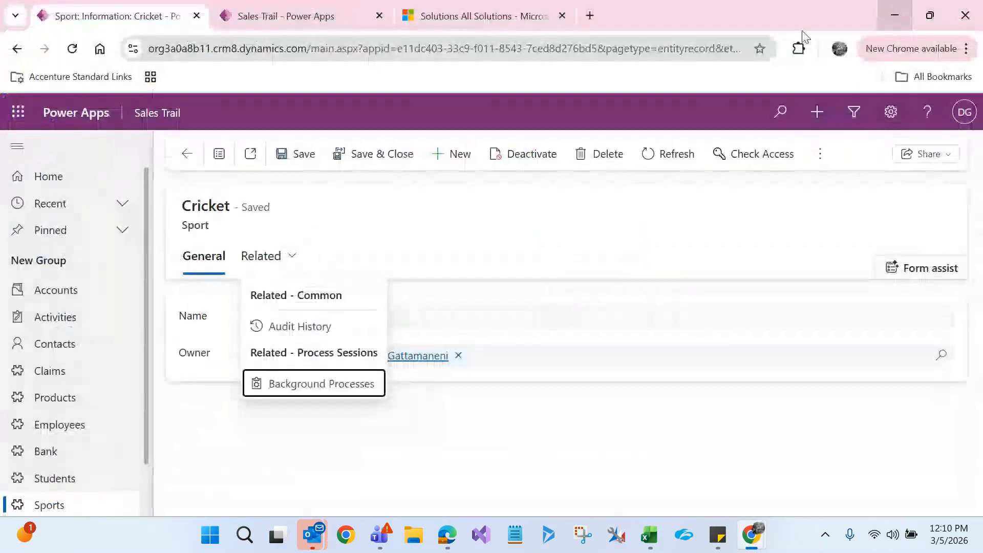
{"action": "key", "text": "F5"}
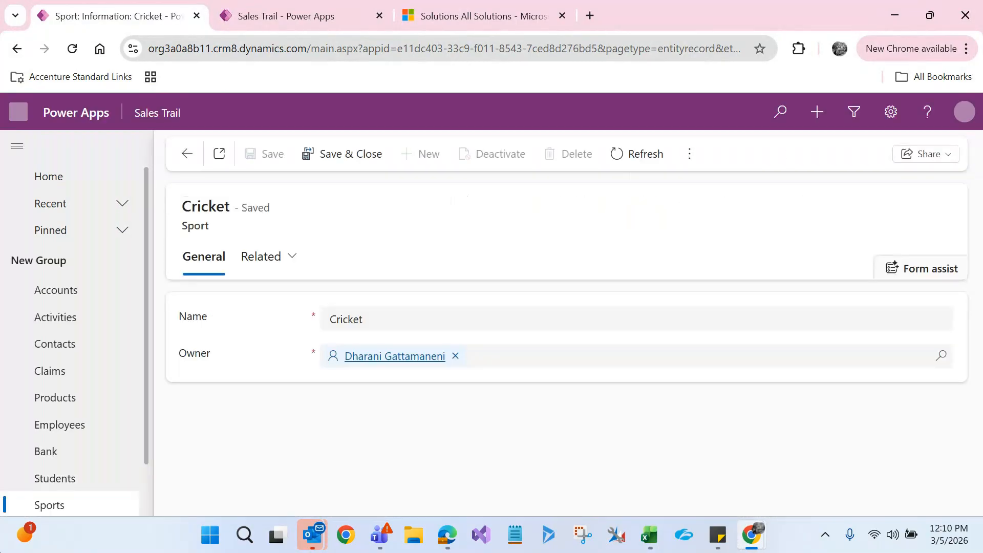
{"action": "left_click", "coordinate": [66, 485]}
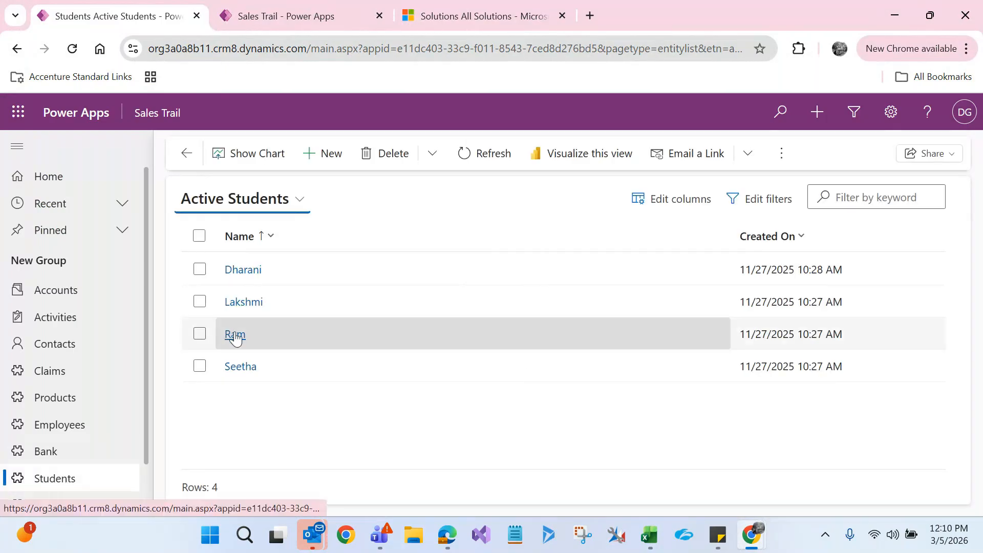
{"action": "left_click", "coordinate": [235, 336]}
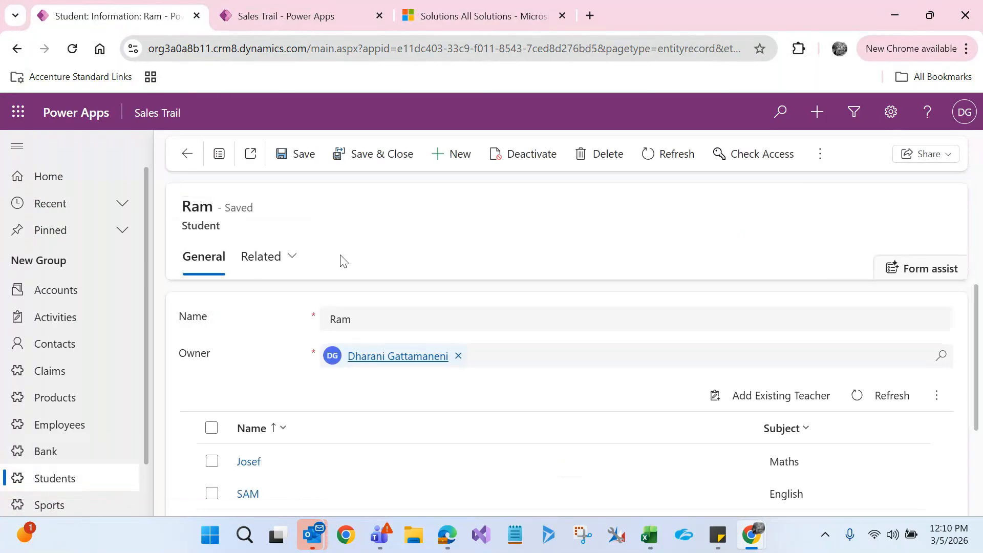
{"action": "left_click_drag", "start_coordinate": [975, 314], "coordinate": [982, 271]}
{"action": "left_click", "coordinate": [263, 257]}
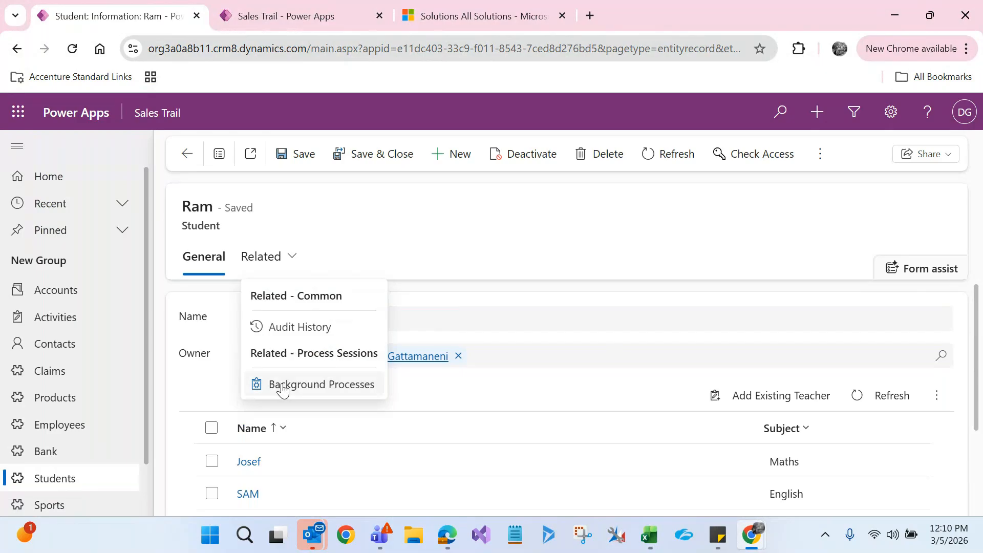
{"action": "left_click", "coordinate": [283, 389]}
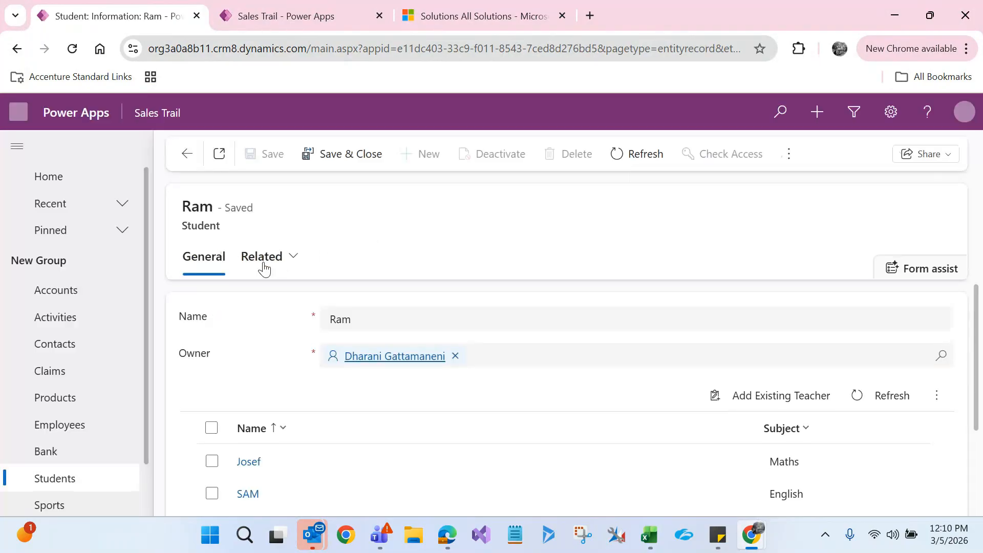
{"action": "left_click", "coordinate": [264, 268]}
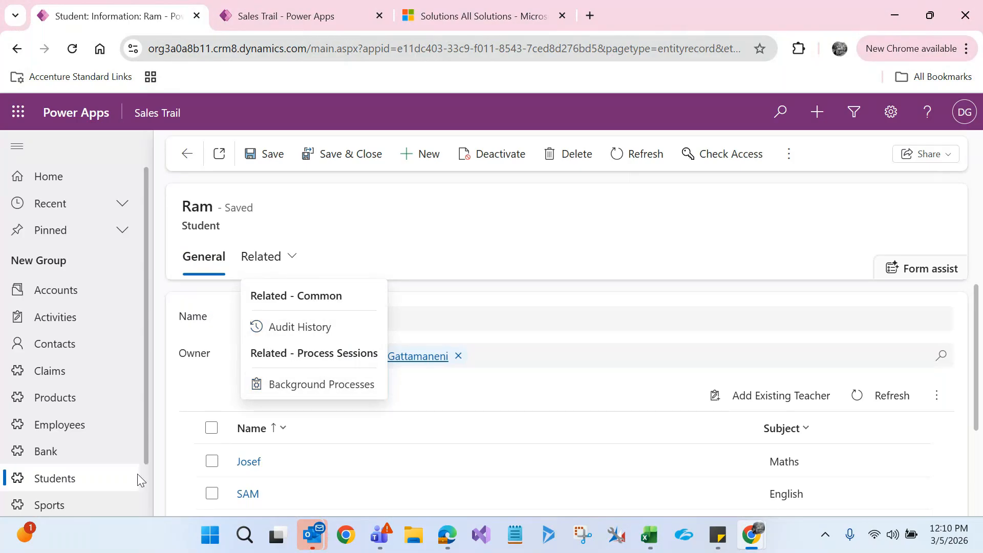
Open the Cricket record in Sports and check its related record types for students
{"action": "left_click", "coordinate": [60, 507]}
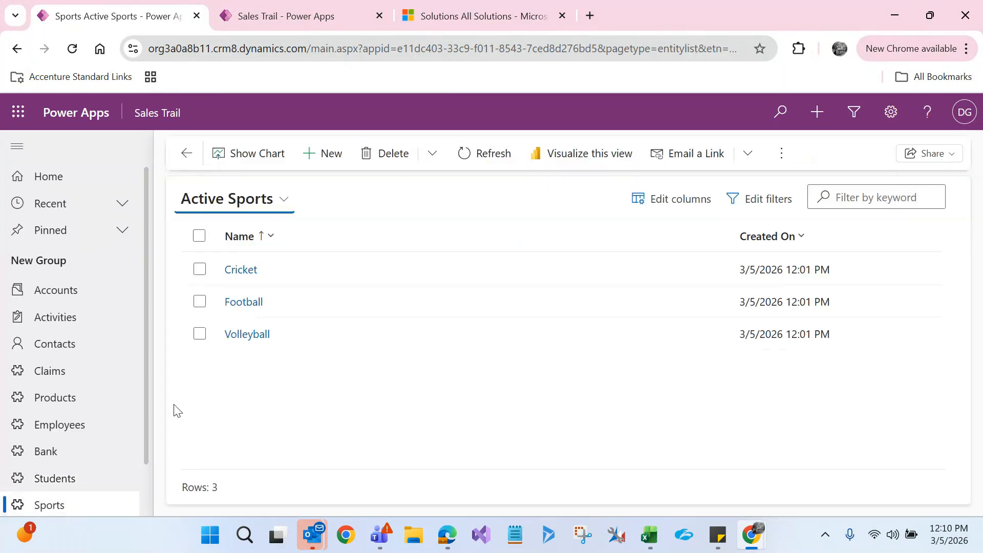
{"action": "left_click", "coordinate": [242, 270]}
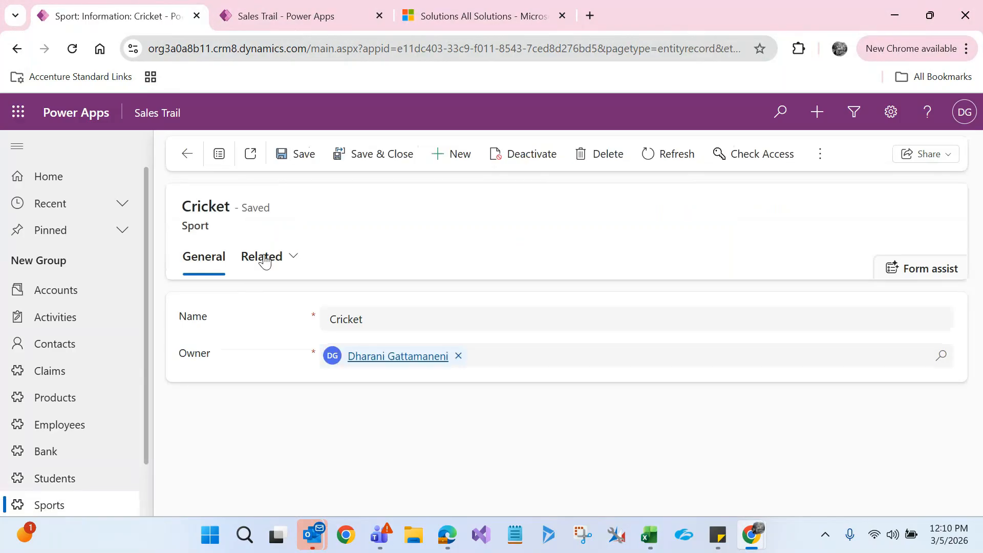
{"action": "left_click", "coordinate": [264, 259]}
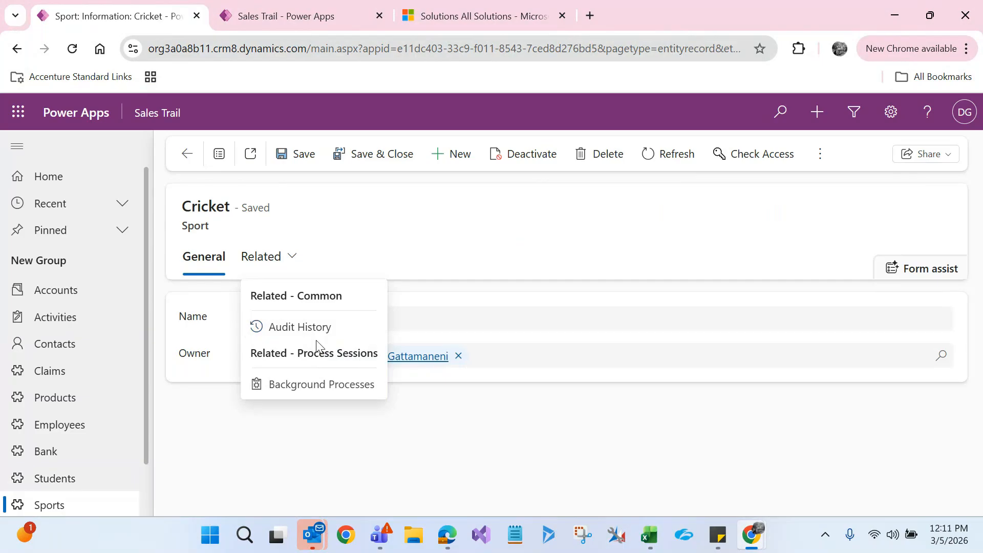
Return to the Walmart CRM Components solution and review the Student entity's N:N relationship with Sport and its available actions
{"action": "mouse_move", "coordinate": [752, 549]}
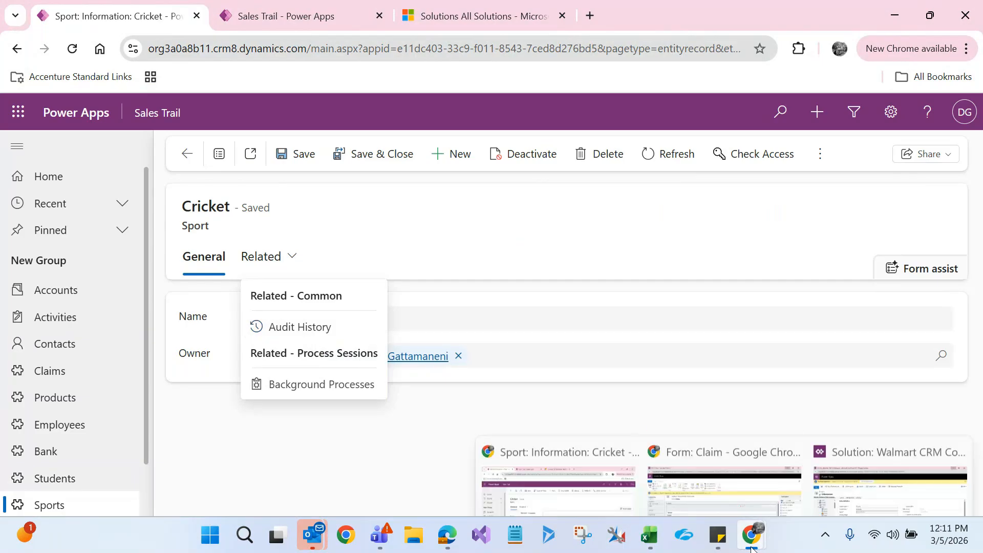
{"action": "left_click", "coordinate": [856, 470]}
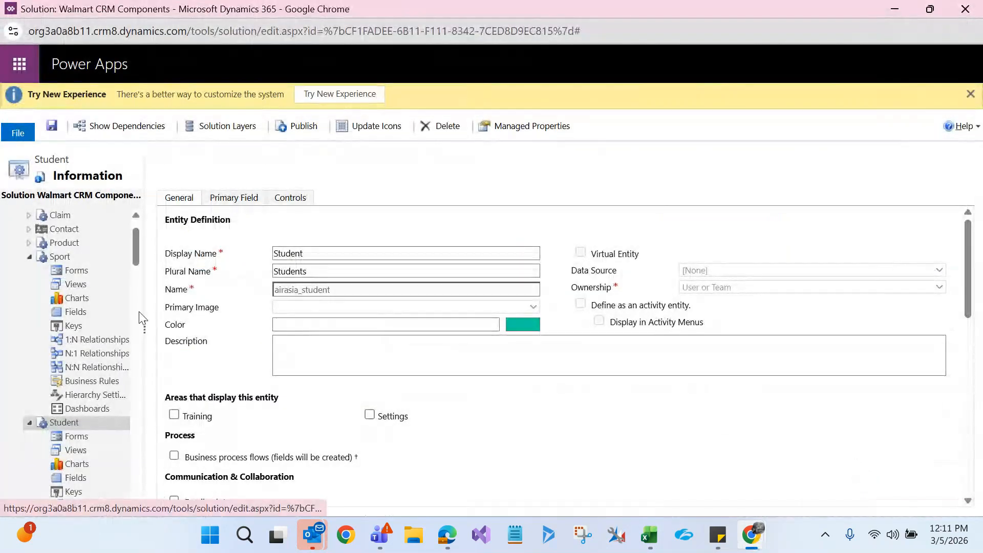
{"action": "scroll", "coordinate": [135, 259], "scroll_direction": "down", "scroll_amount": 1}
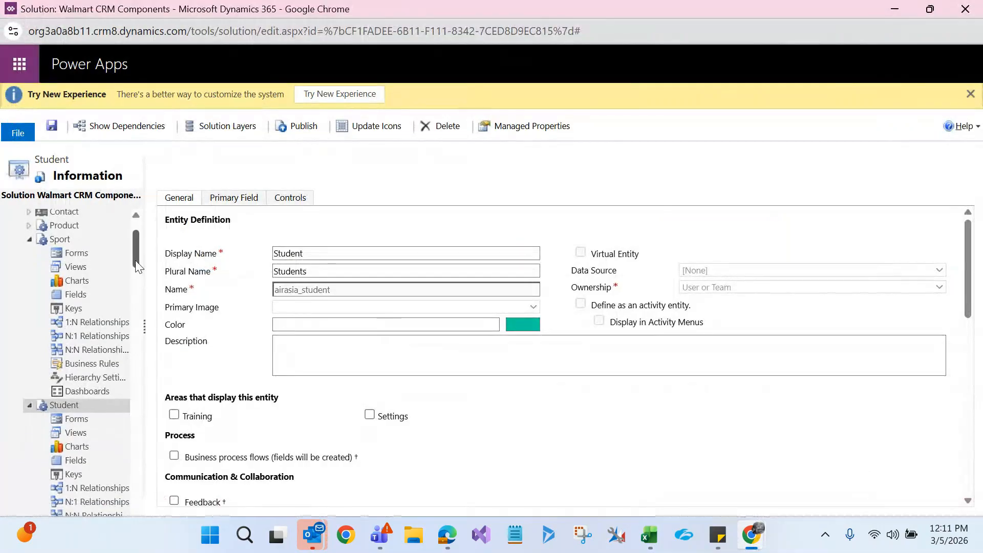
{"action": "scroll", "coordinate": [135, 263], "scroll_direction": "down", "scroll_amount": 3}
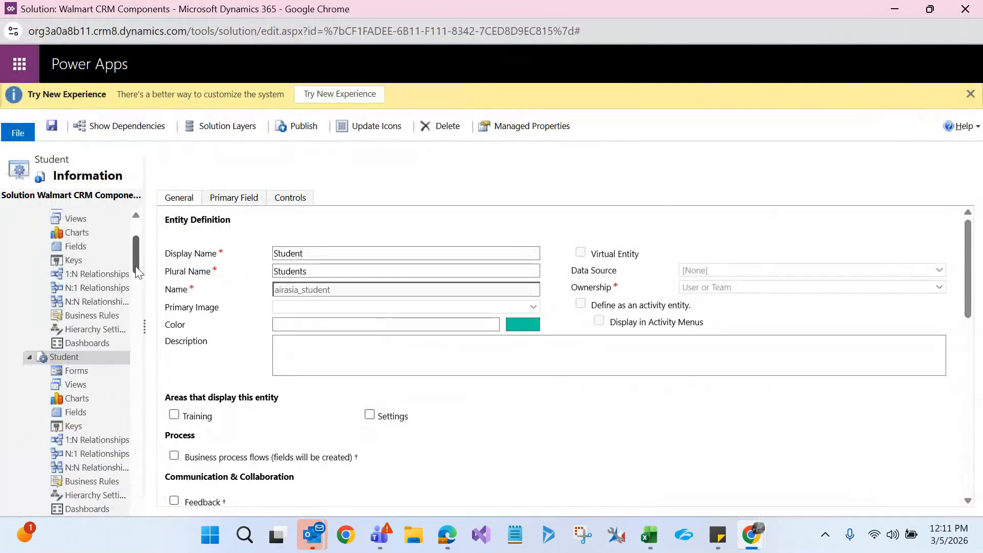
{"action": "left_click", "coordinate": [93, 468]}
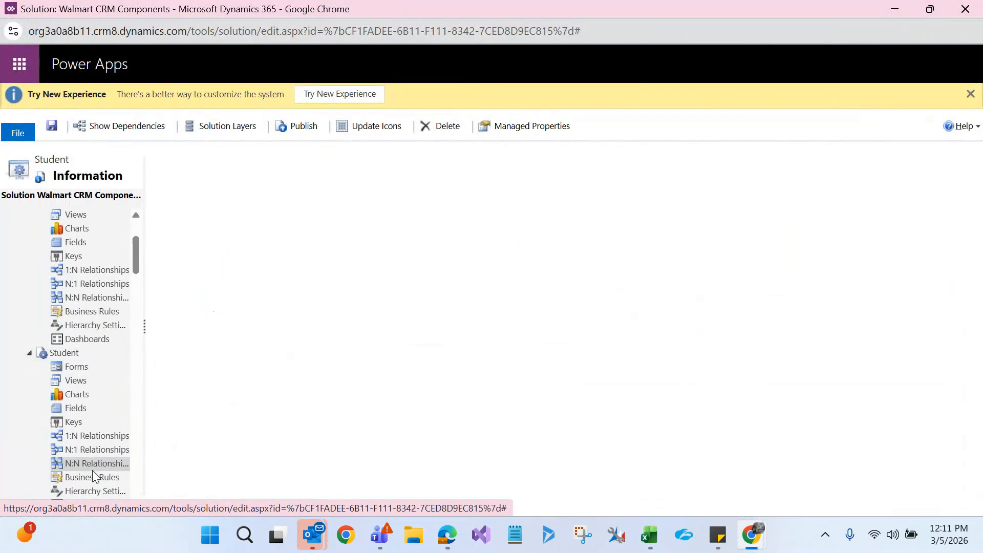
{"action": "left_click", "coordinate": [394, 288]}
{"action": "left_click", "coordinate": [390, 306]}
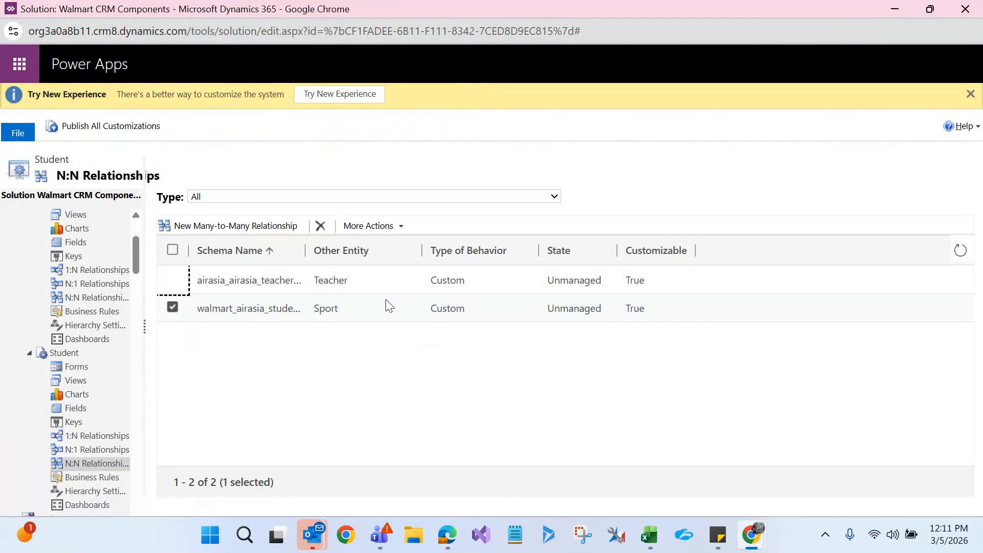
{"action": "left_click", "coordinate": [378, 226]}
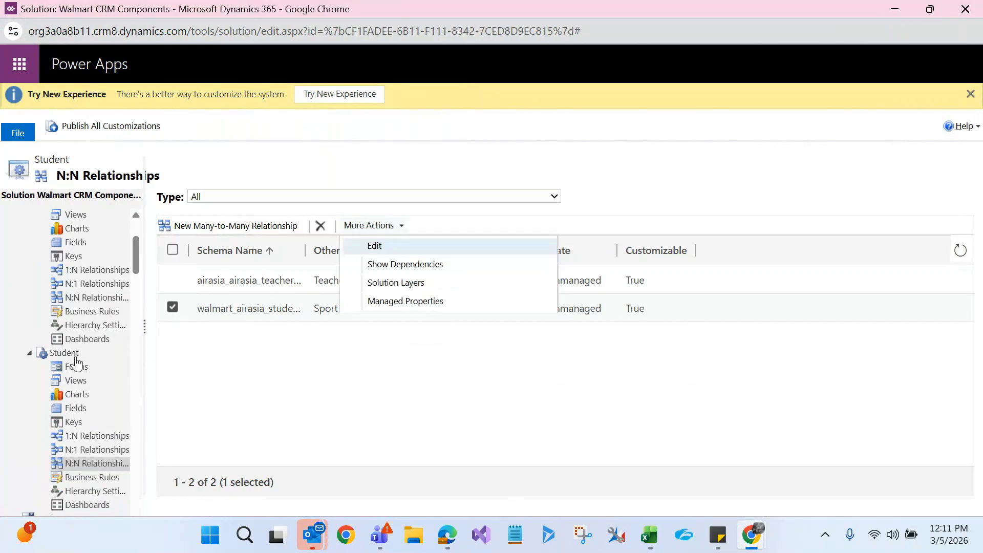
Save and publish the Sport entity in the solution
{"action": "scroll", "coordinate": [134, 227], "scroll_direction": "up", "scroll_amount": 3}
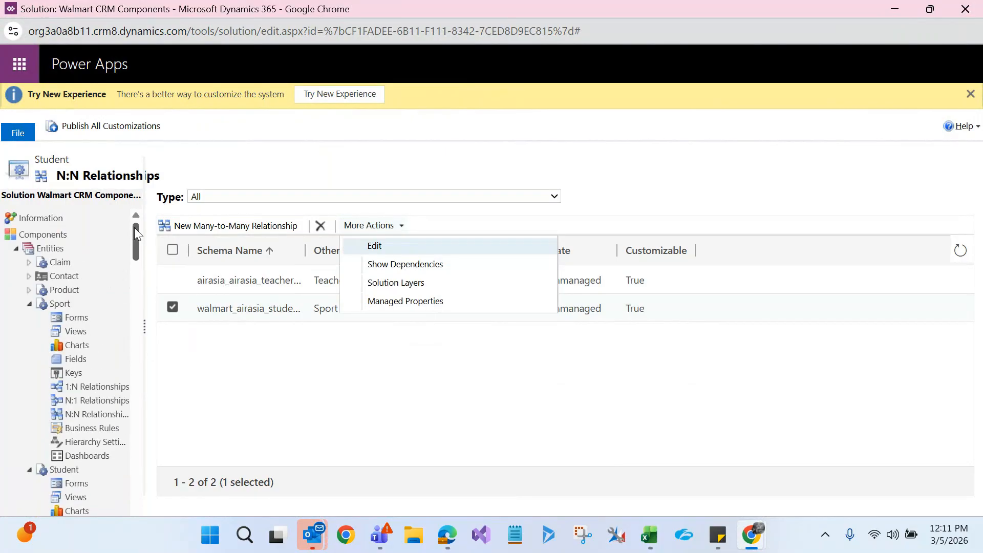
{"action": "left_click", "coordinate": [56, 304]}
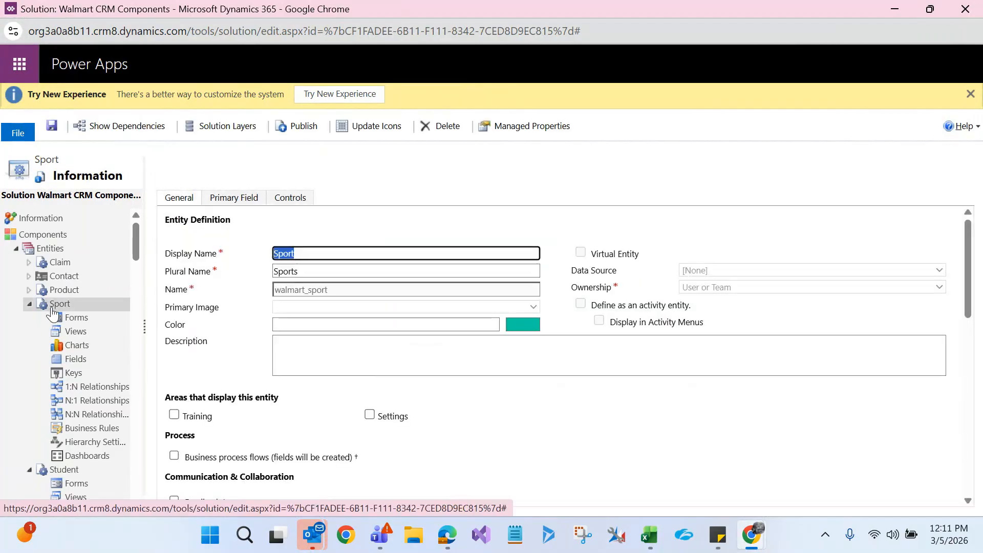
{"action": "left_click", "coordinate": [58, 126]}
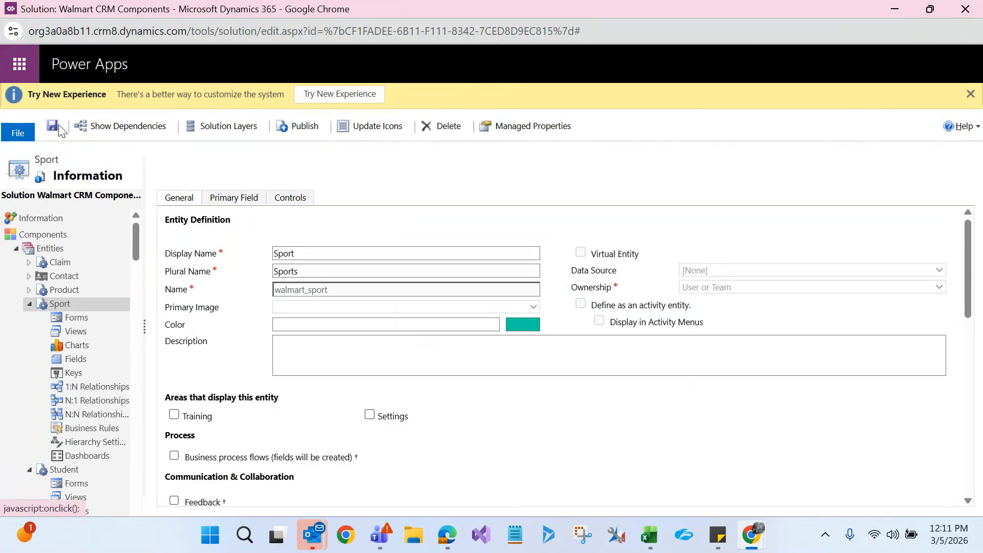
{"action": "left_click", "coordinate": [302, 127]}
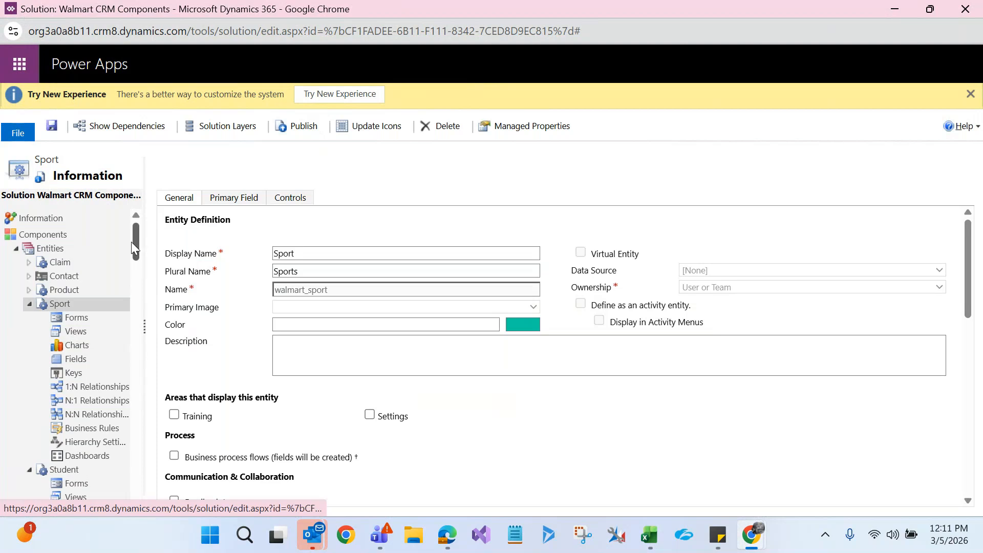
Save the Student entity and publish its customizations again
{"action": "left_click_drag", "start_coordinate": [134, 245], "coordinate": [134, 268]}
{"action": "left_click", "coordinate": [81, 307]}
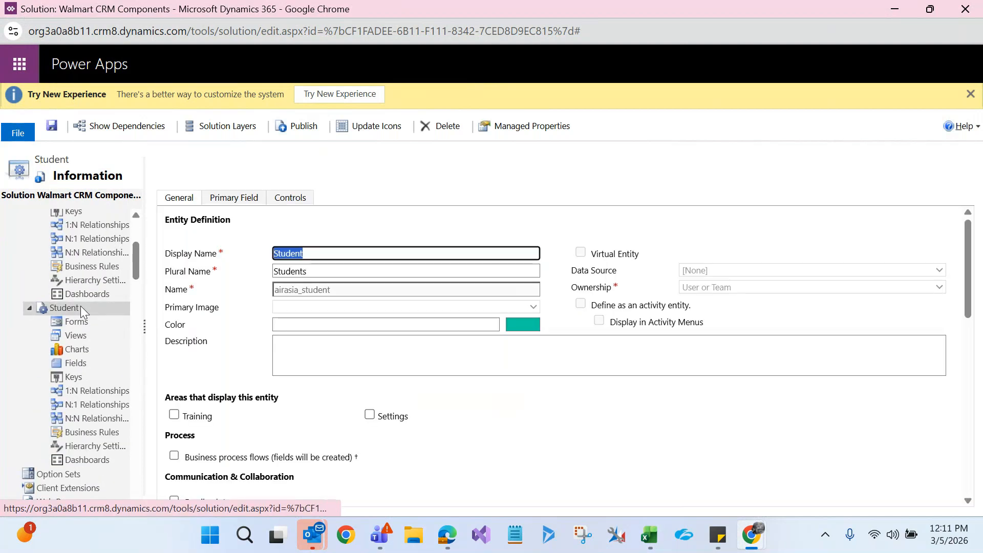
{"action": "left_click", "coordinate": [53, 128]}
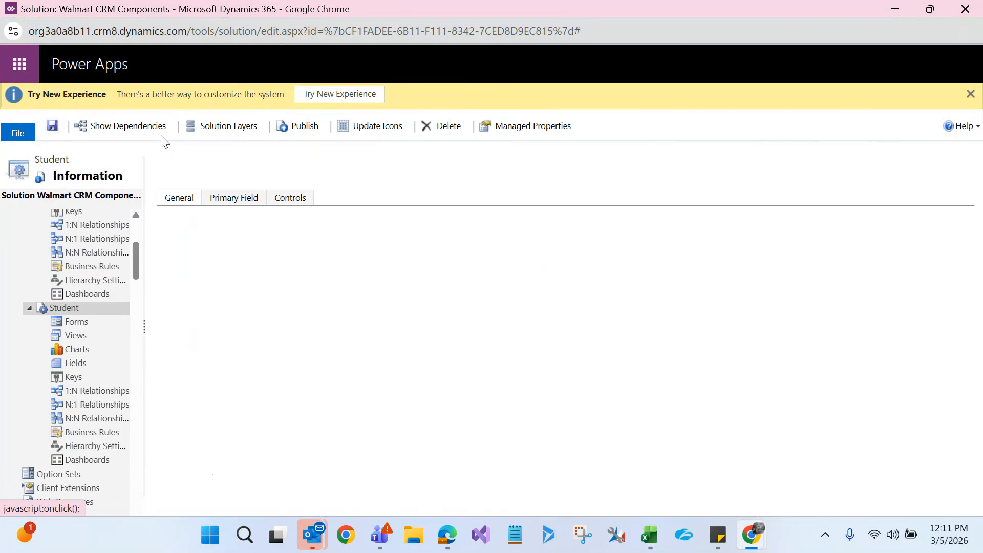
{"action": "left_click", "coordinate": [310, 131]}
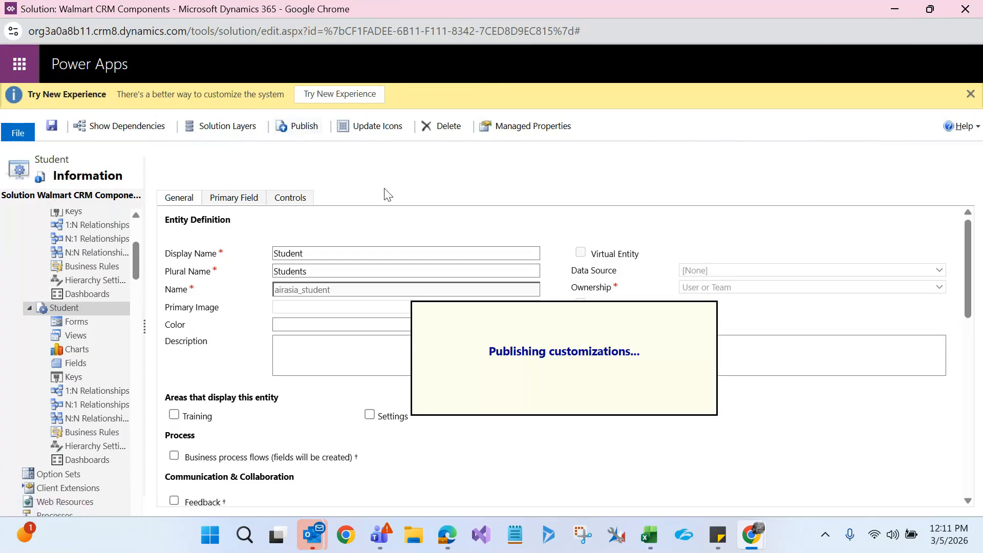
Switch back to Sales Trail, reload the Cricket record, and recheck its related record types
{"action": "left_click", "coordinate": [904, 8]}
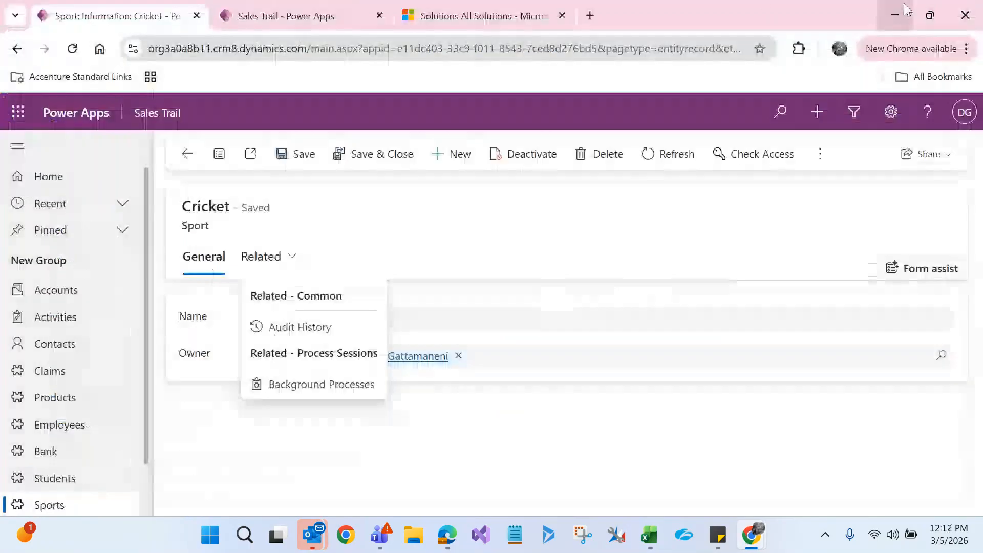
{"action": "left_click", "coordinate": [665, 227]}
{"action": "key", "text": "F5"}
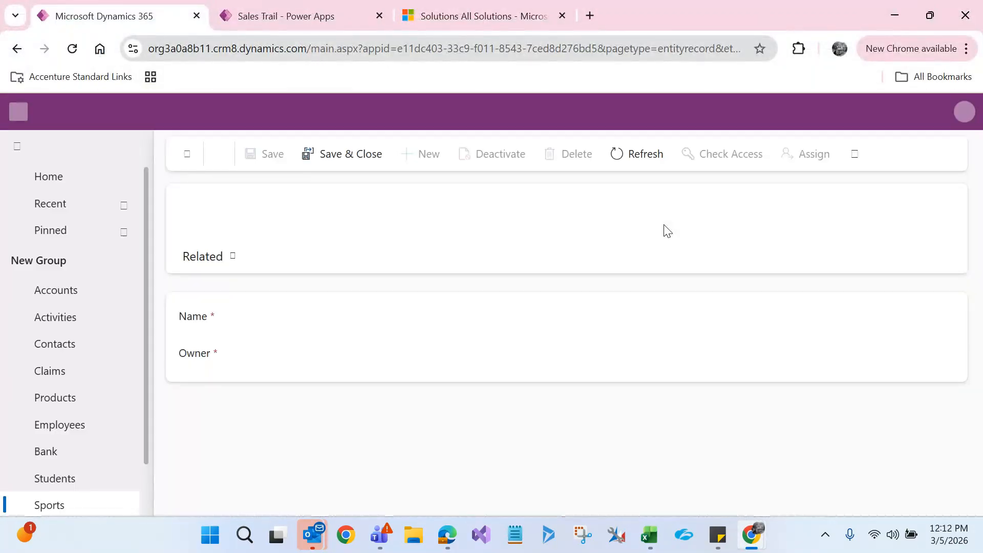
{"action": "left_click", "coordinate": [271, 257]}
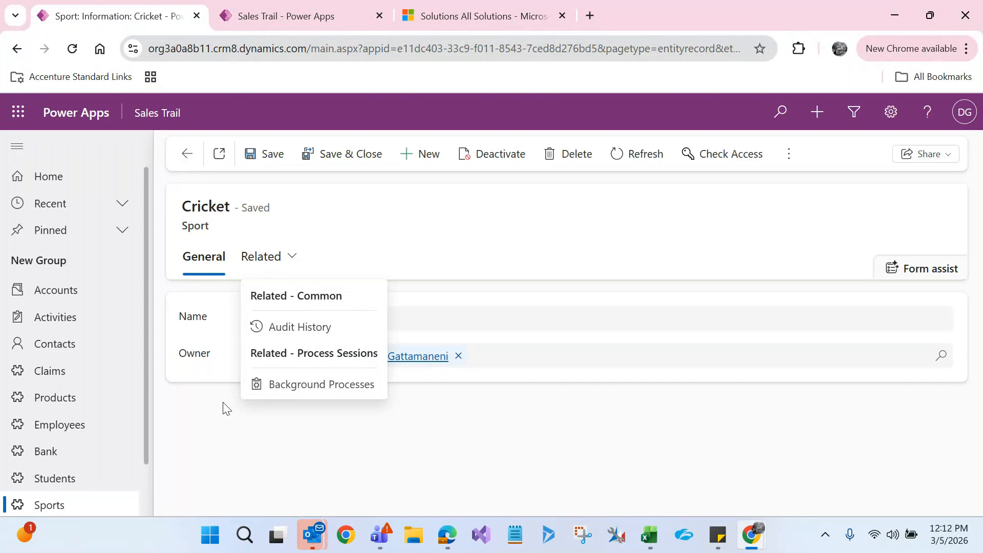
Open the second student record in Sales Trail and check which related record types it offers
{"action": "left_click", "coordinate": [103, 481]}
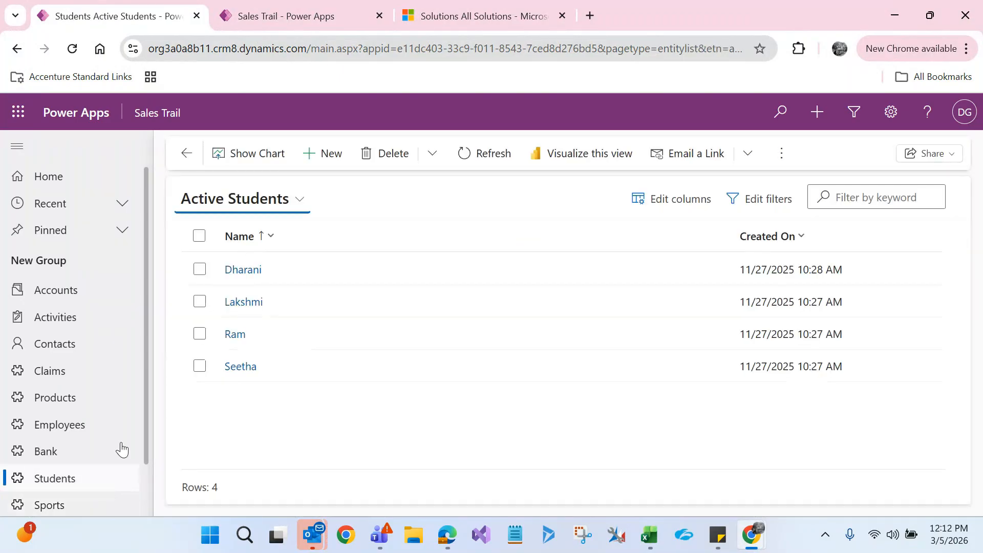
{"action": "left_click", "coordinate": [244, 304]}
{"action": "left_click", "coordinate": [289, 258]}
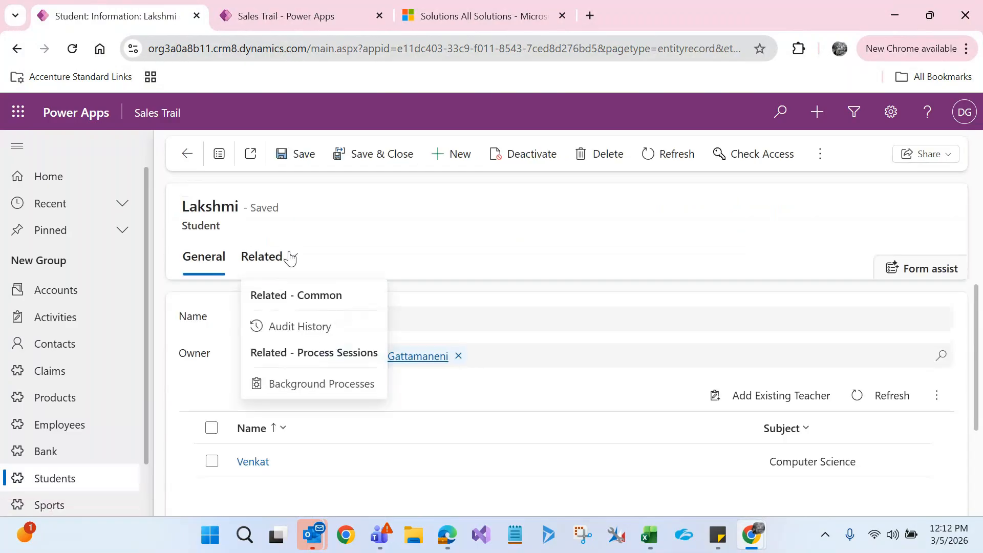
{"action": "left_click", "coordinate": [376, 236]}
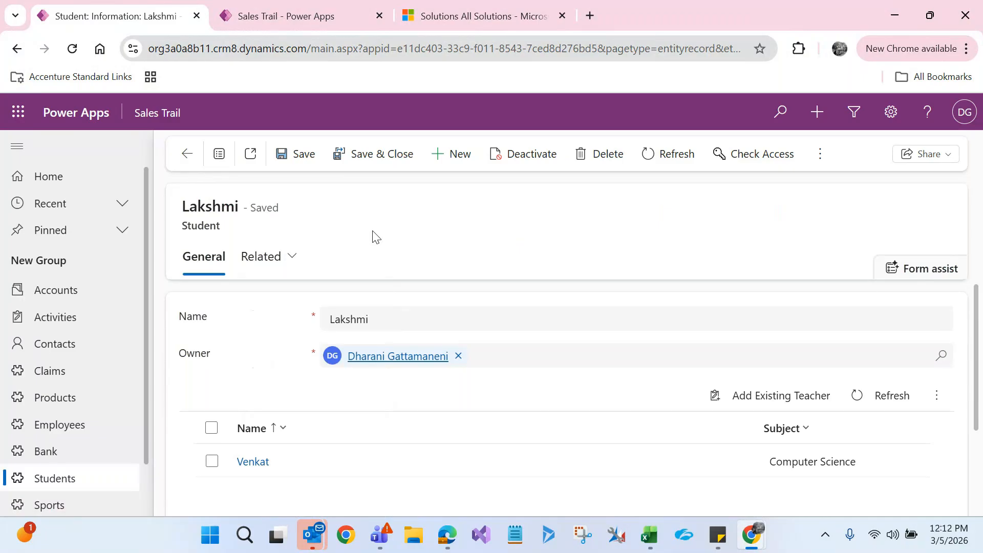
Switch to the Excel workbook and review the many-to-many diagram and the Subgrid of Sport note above Student
{"action": "mouse_move", "coordinate": [650, 535]}
{"action": "left_click", "coordinate": [651, 473]}
{"action": "left_click", "coordinate": [609, 395]}
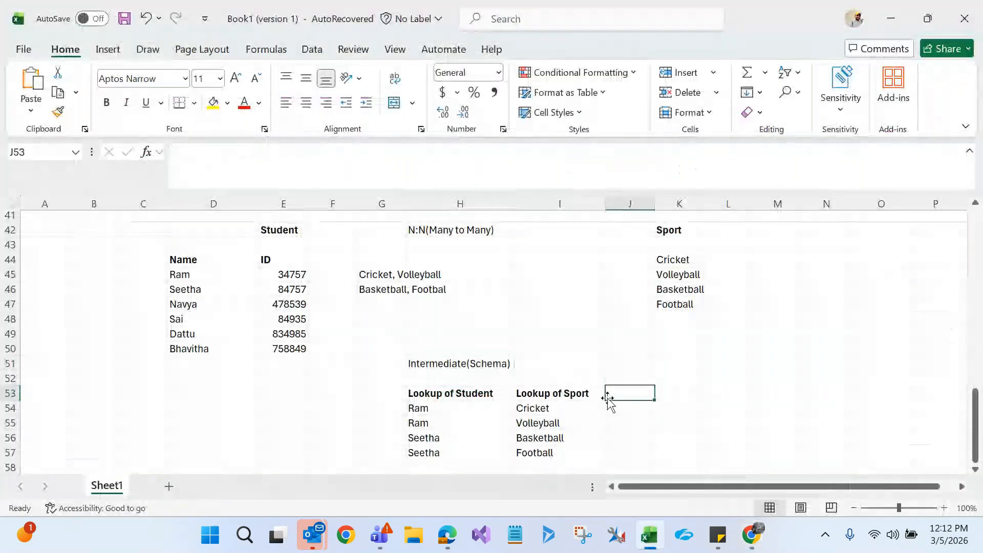
{"action": "left_click", "coordinate": [444, 233]}
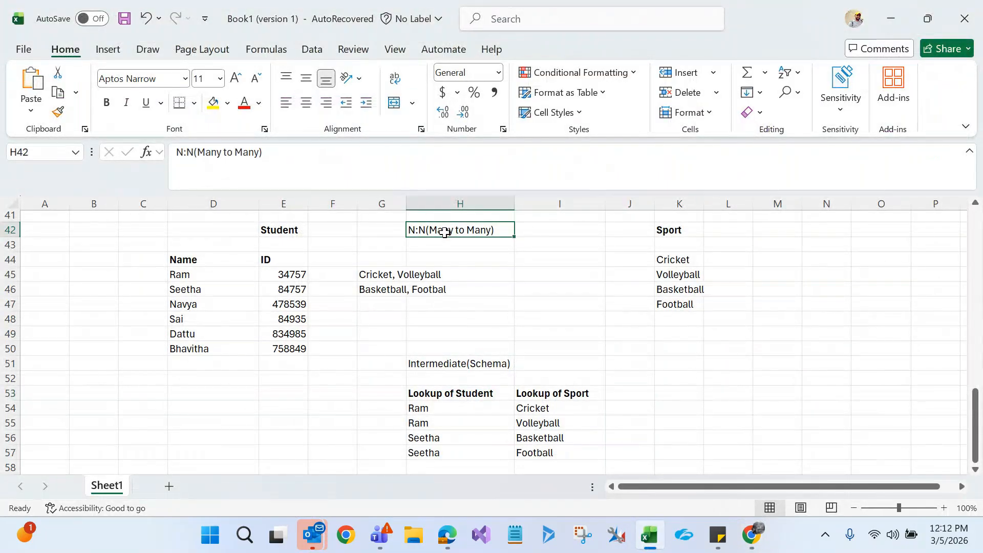
{"action": "left_click", "coordinate": [976, 205]}
{"action": "left_click", "coordinate": [976, 205]}
{"action": "left_click", "coordinate": [976, 205]}
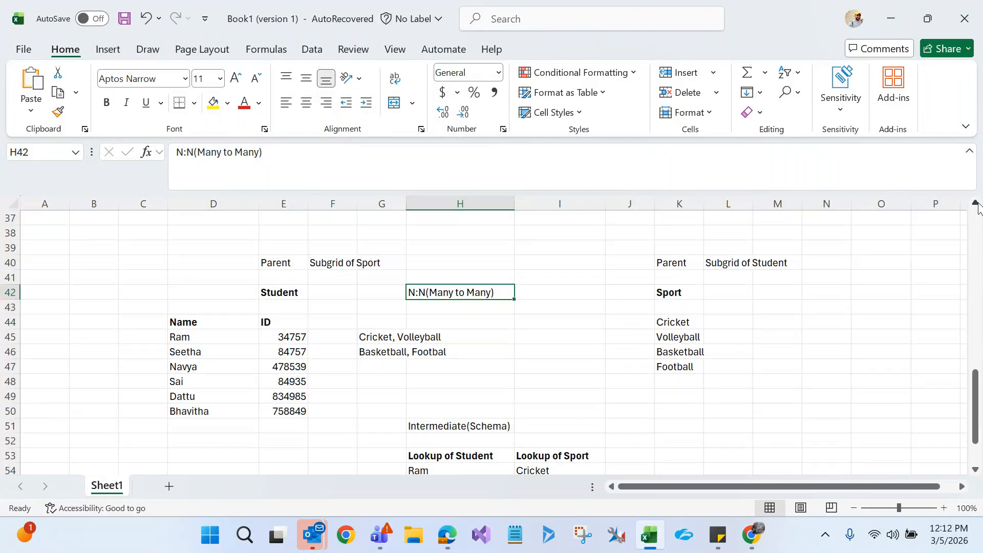
{"action": "left_click", "coordinate": [976, 205]}
{"action": "left_click", "coordinate": [333, 290]}
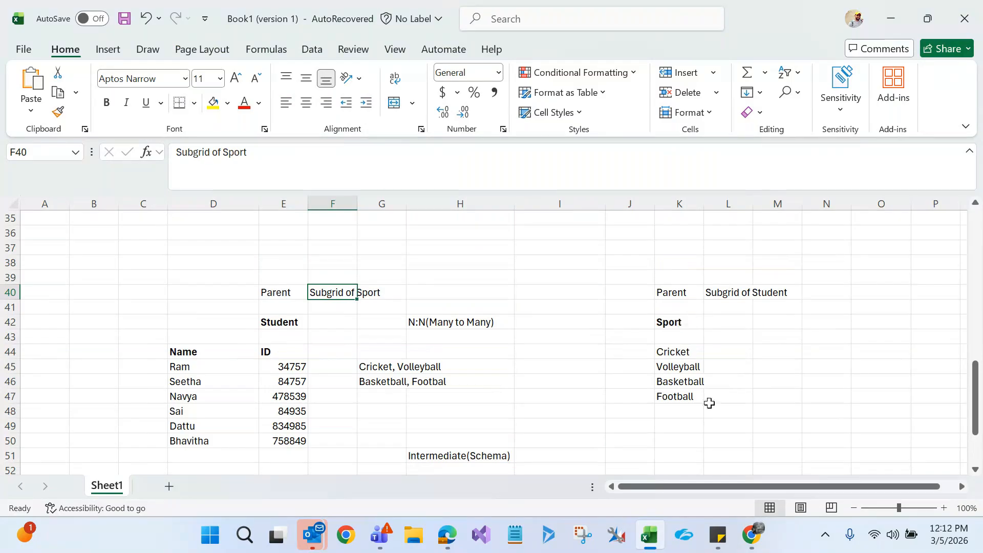
Return to the Walmart CRM Components solution, open the Student entity's main Information form, and remove its Teacher sub-grid
{"action": "left_click", "coordinate": [751, 535]}
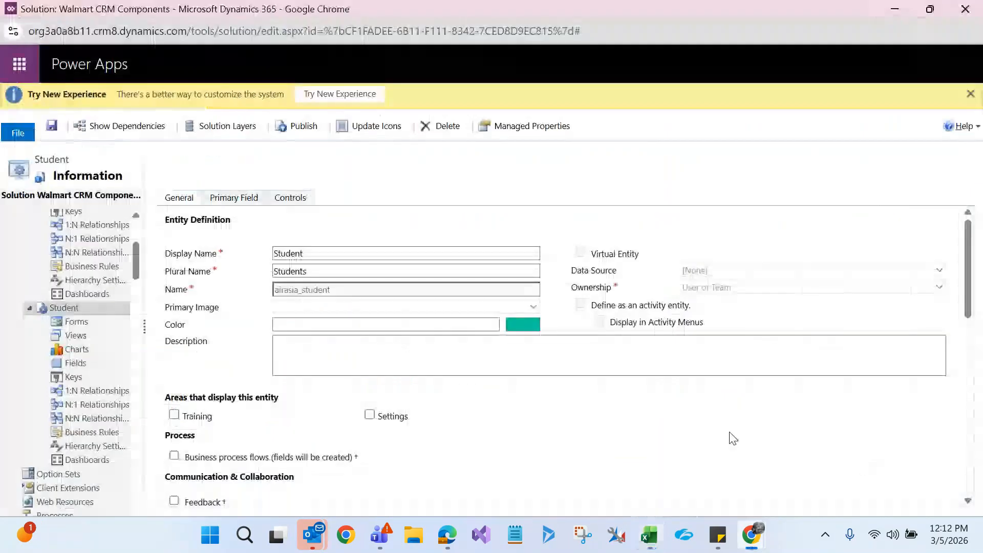
{"action": "left_click", "coordinate": [78, 321]}
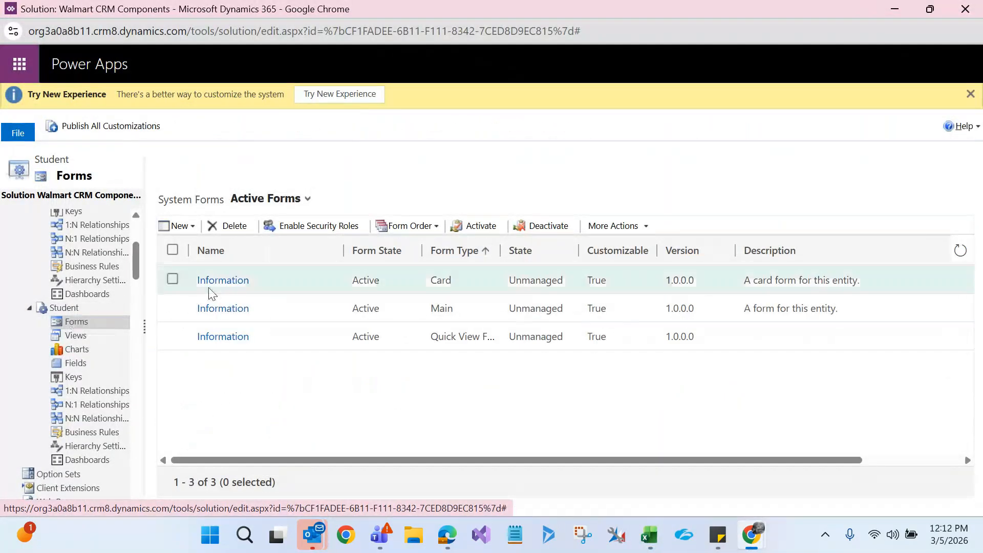
{"action": "left_click", "coordinate": [220, 309]}
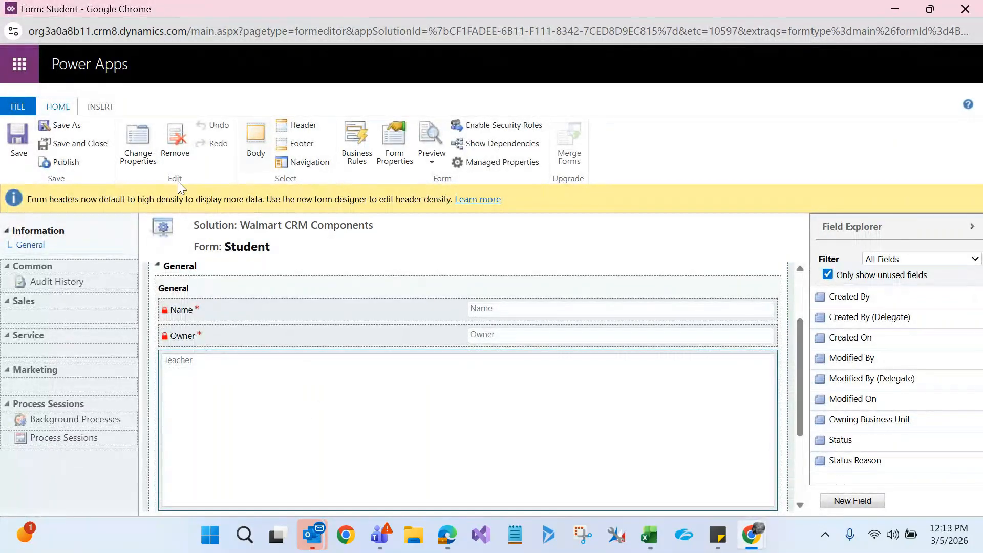
{"action": "left_click", "coordinate": [173, 155]}
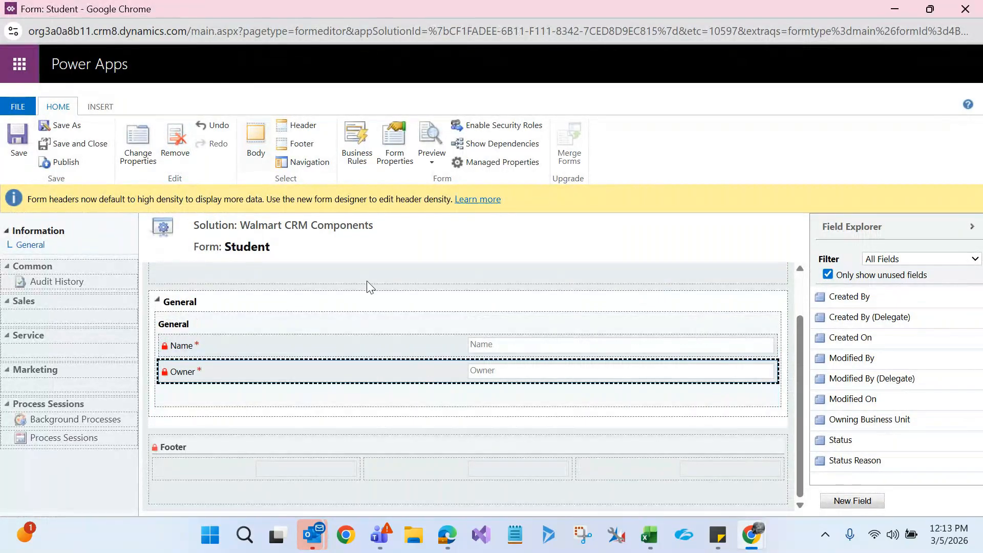
Start a new sub-grid on the Student form with Sports as the entity for only related records
{"action": "left_click", "coordinate": [243, 249]}
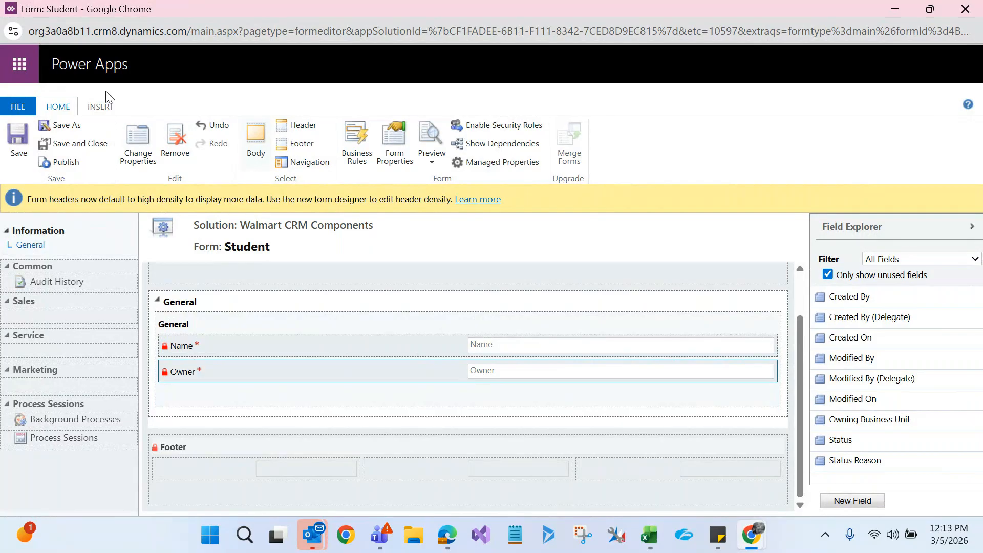
{"action": "left_click", "coordinate": [103, 110]}
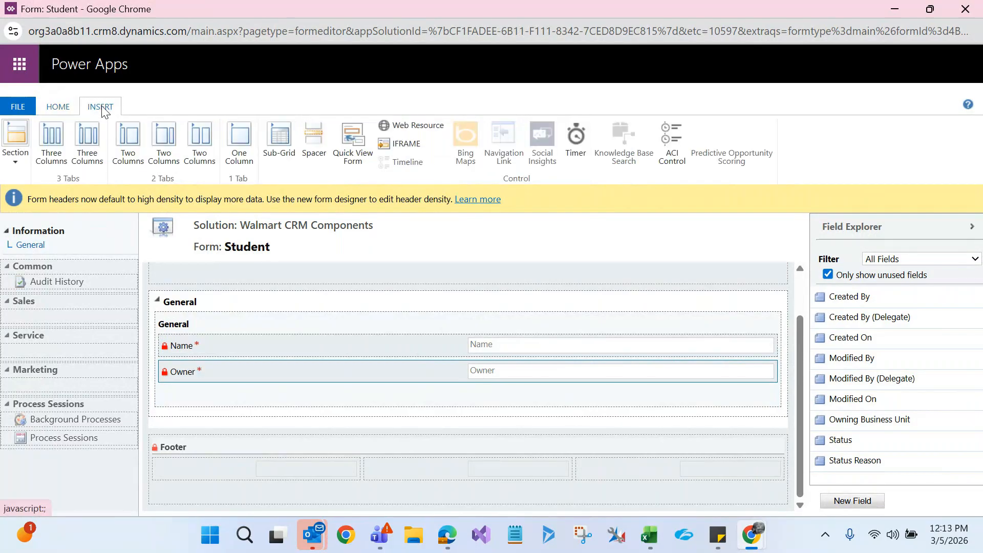
{"action": "left_click", "coordinate": [278, 153]}
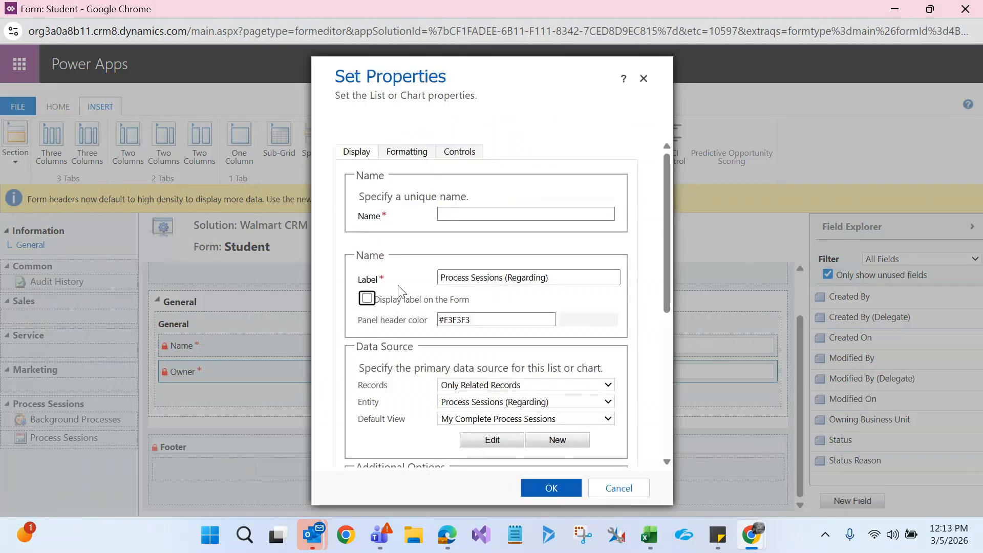
{"action": "left_click_drag", "start_coordinate": [665, 226], "coordinate": [666, 286]}
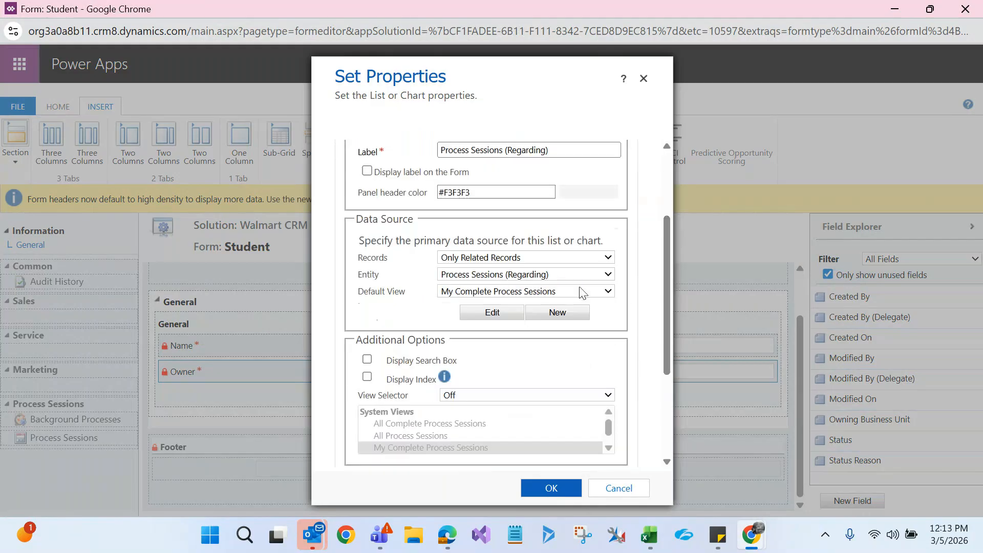
{"action": "left_click", "coordinate": [512, 275]}
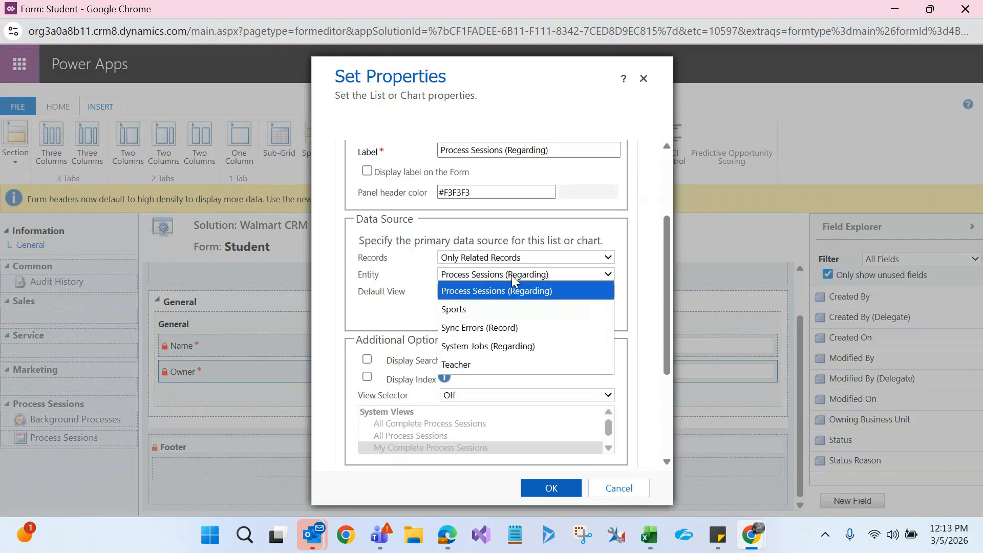
{"action": "left_click", "coordinate": [475, 309]}
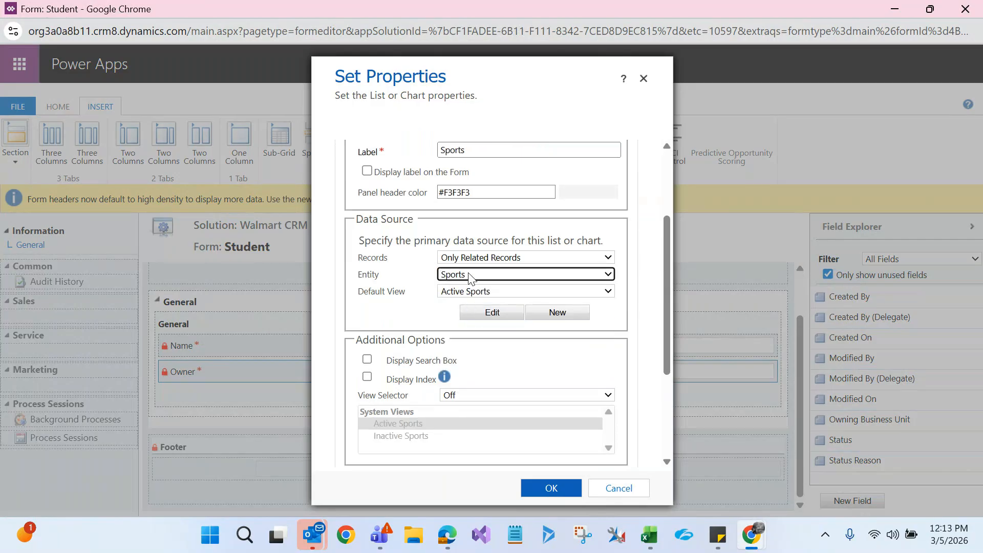
Name the sub-grid Sports and add it to the Student form
{"action": "left_click", "coordinate": [668, 177]}
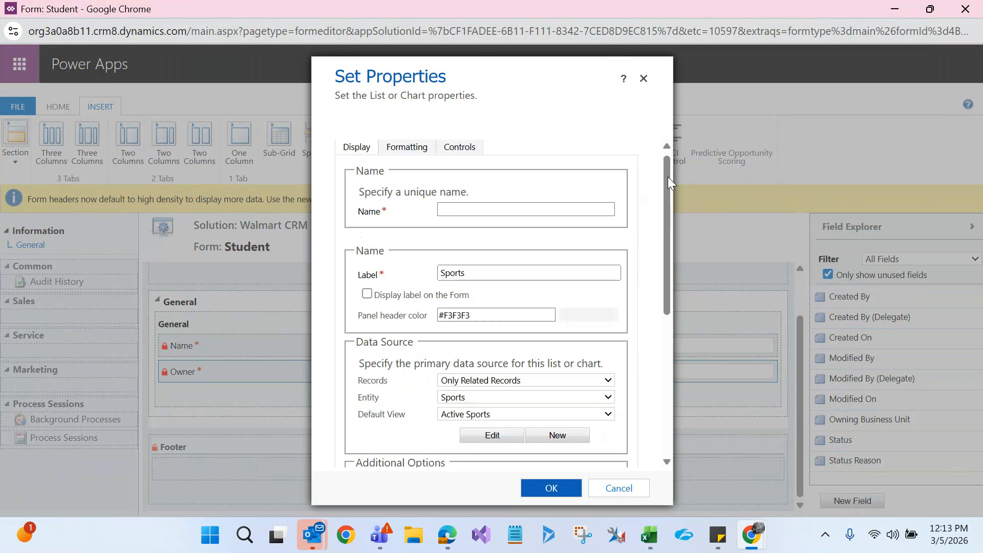
{"action": "left_click", "coordinate": [463, 214]}
{"action": "type", "text": "Sports"}
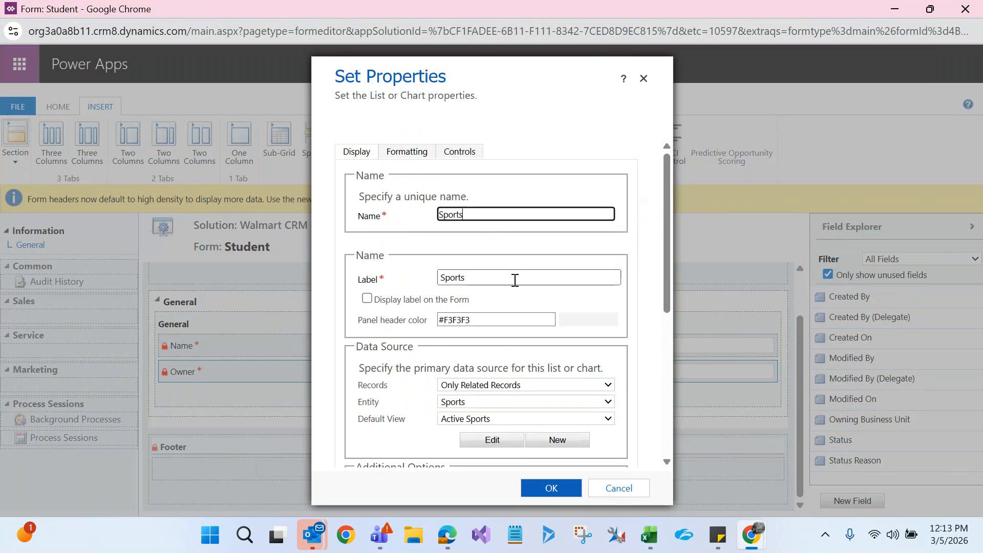
{"action": "scroll", "coordinate": [668, 249], "scroll_direction": "down", "scroll_amount": 5}
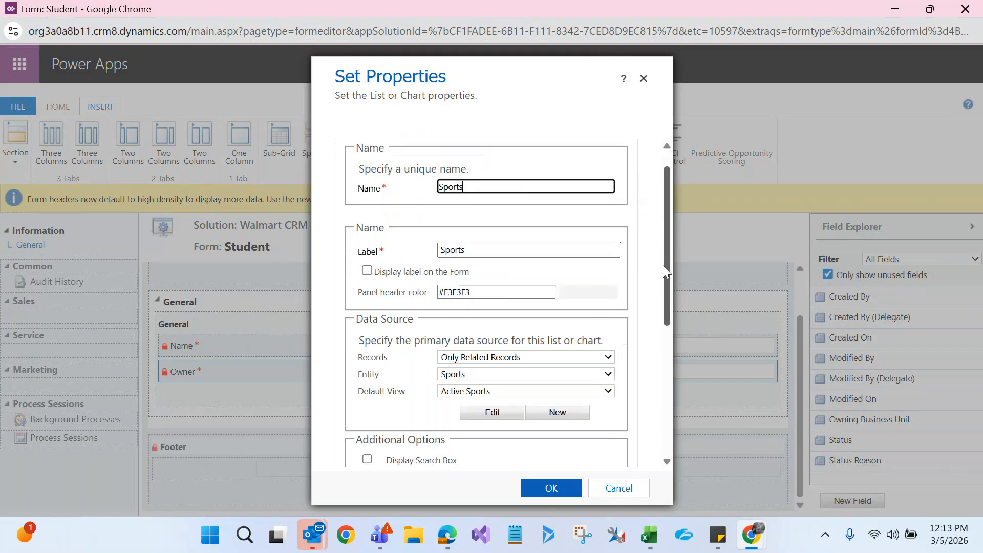
{"action": "left_click", "coordinate": [569, 495]}
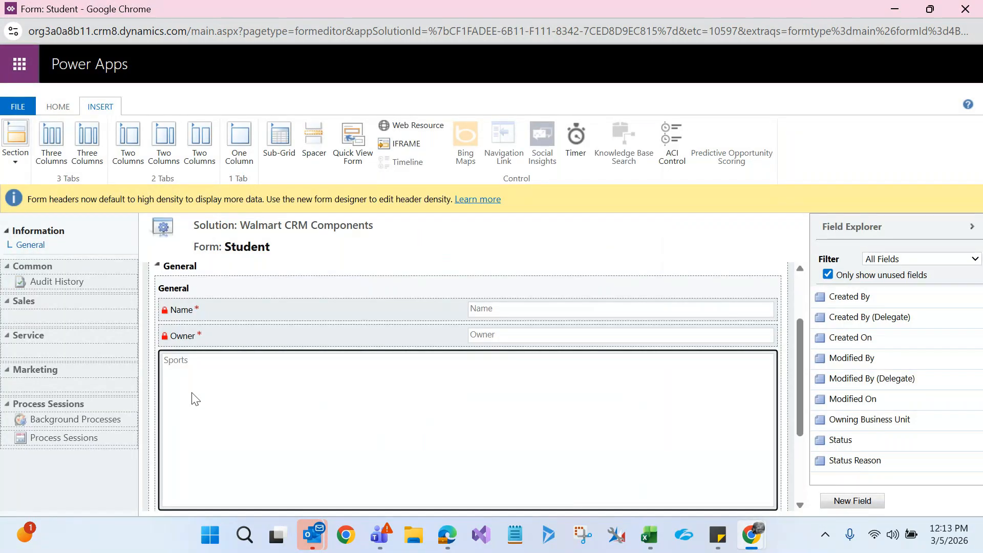
Save and publish the Student form, and close the form editor
{"action": "left_click", "coordinate": [59, 108]}
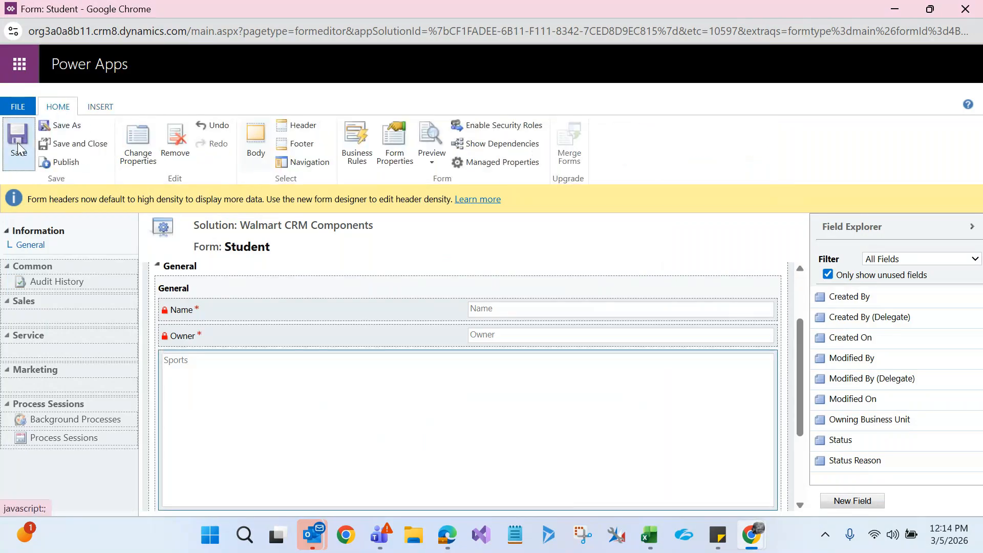
{"action": "left_click", "coordinate": [64, 164]}
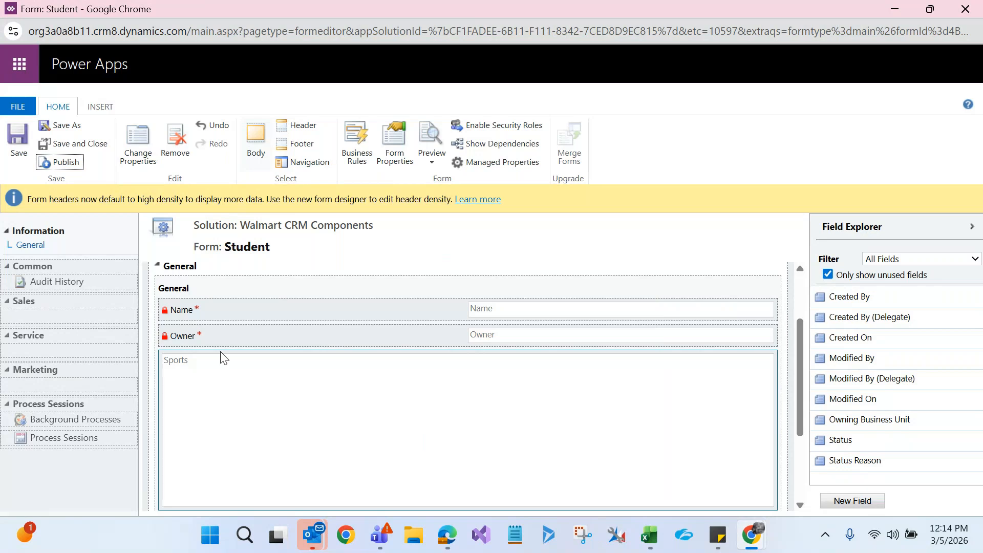
{"action": "left_click", "coordinate": [965, 9]}
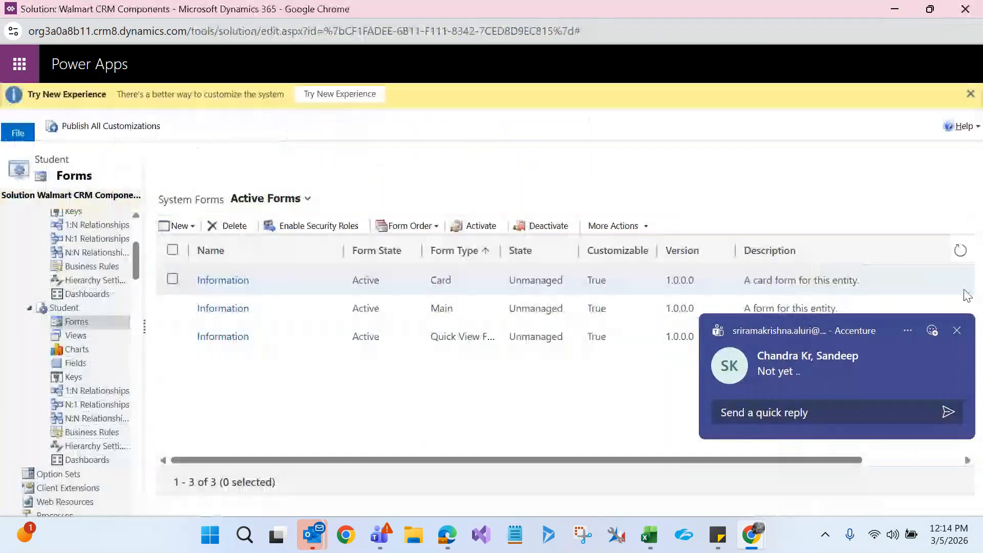
{"action": "left_click", "coordinate": [957, 331]}
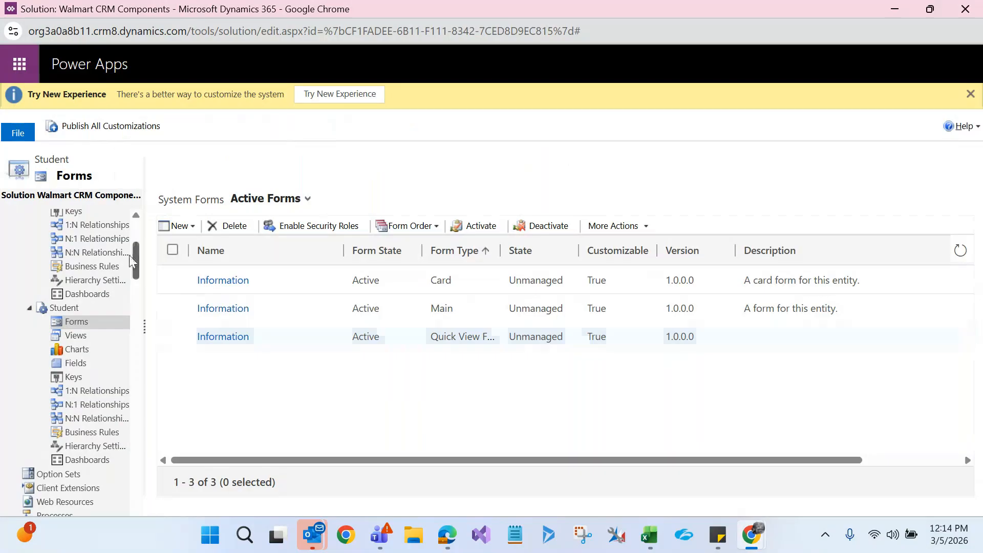
Open the Sport entity's main Information form in a maximized form editor
{"action": "scroll", "coordinate": [142, 266], "scroll_direction": "up", "scroll_amount": 3}
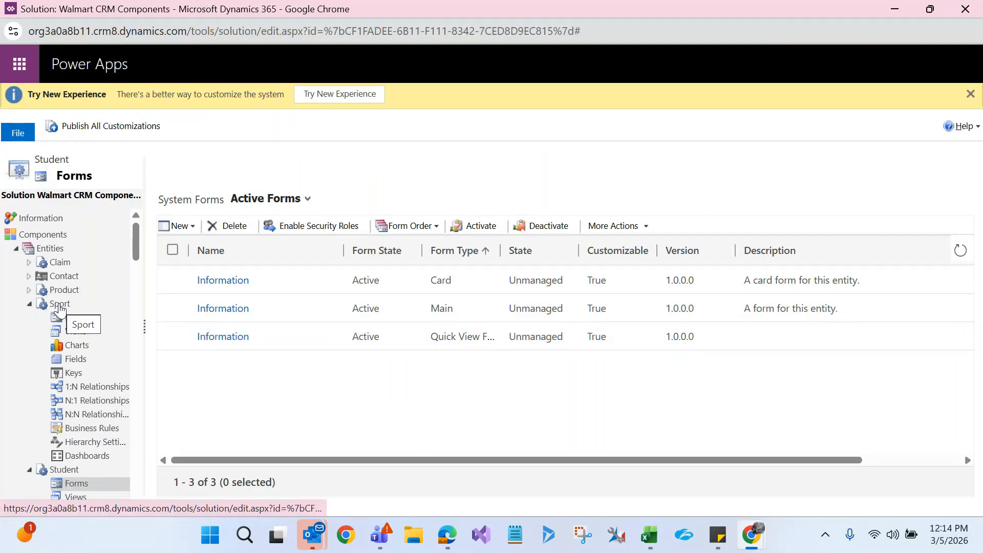
{"action": "left_click", "coordinate": [75, 318]}
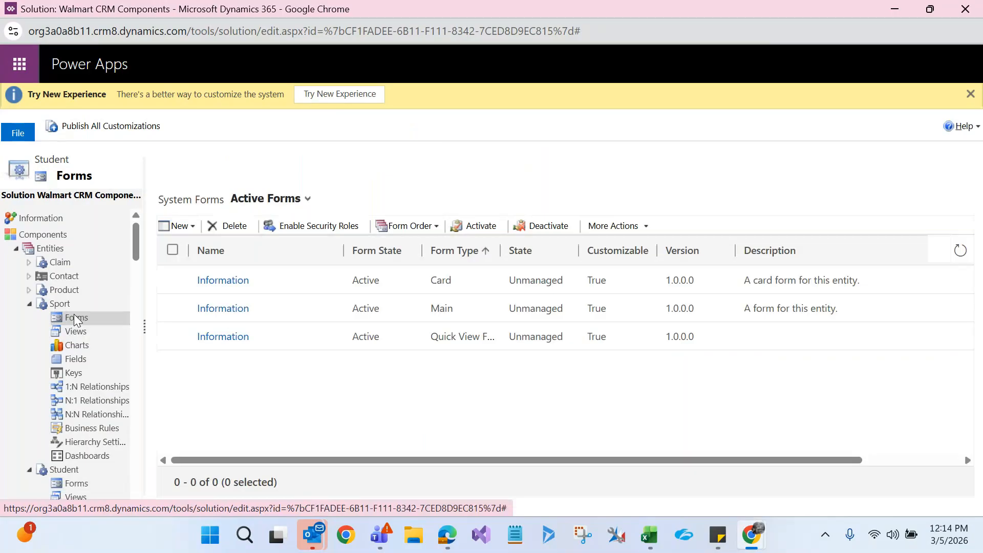
{"action": "left_click", "coordinate": [229, 309]}
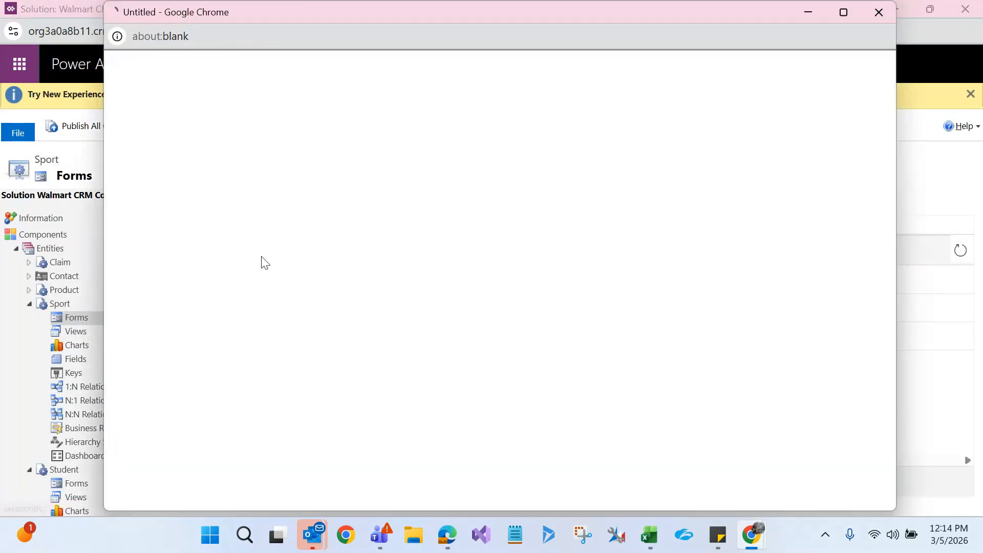
{"action": "double_click", "coordinate": [460, 16]}
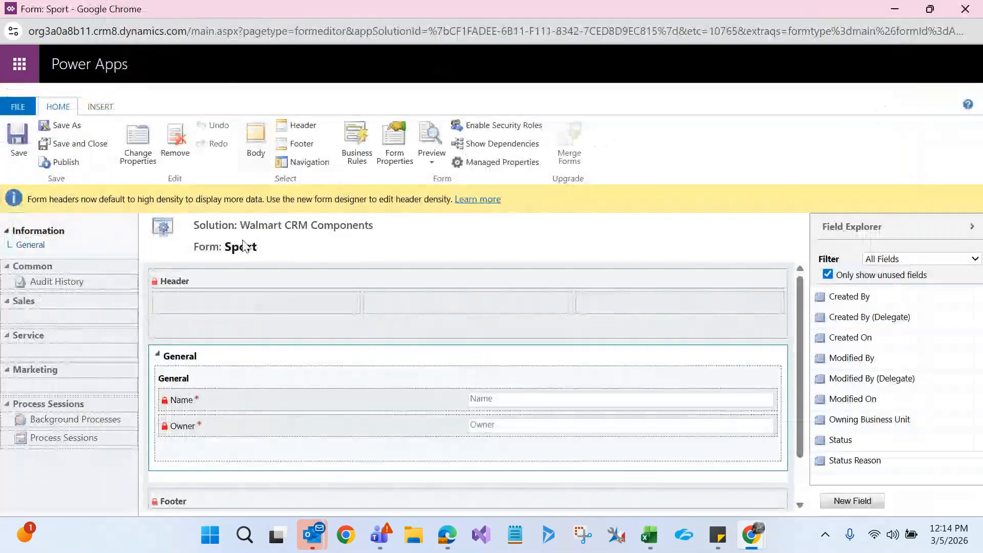
Start a new sub-grid on the Sport form with Students as the entity for only related records
{"action": "left_click", "coordinate": [103, 106]}
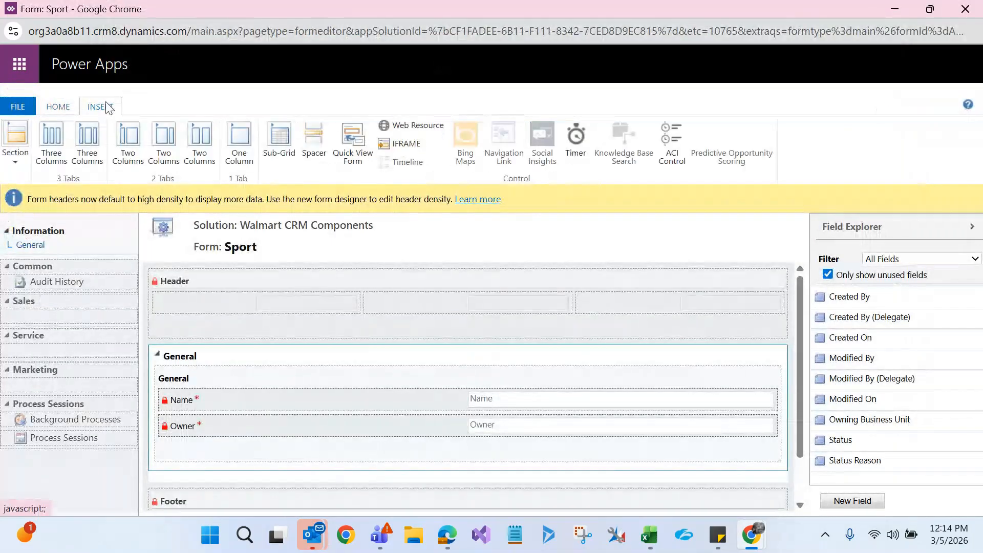
{"action": "left_click", "coordinate": [285, 153]}
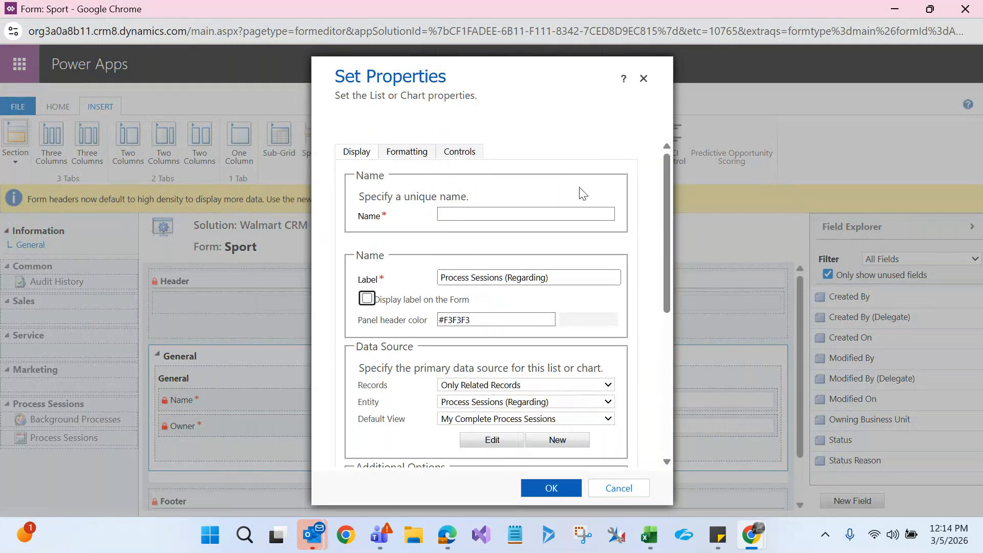
{"action": "left_click_drag", "start_coordinate": [667, 193], "coordinate": [674, 246]}
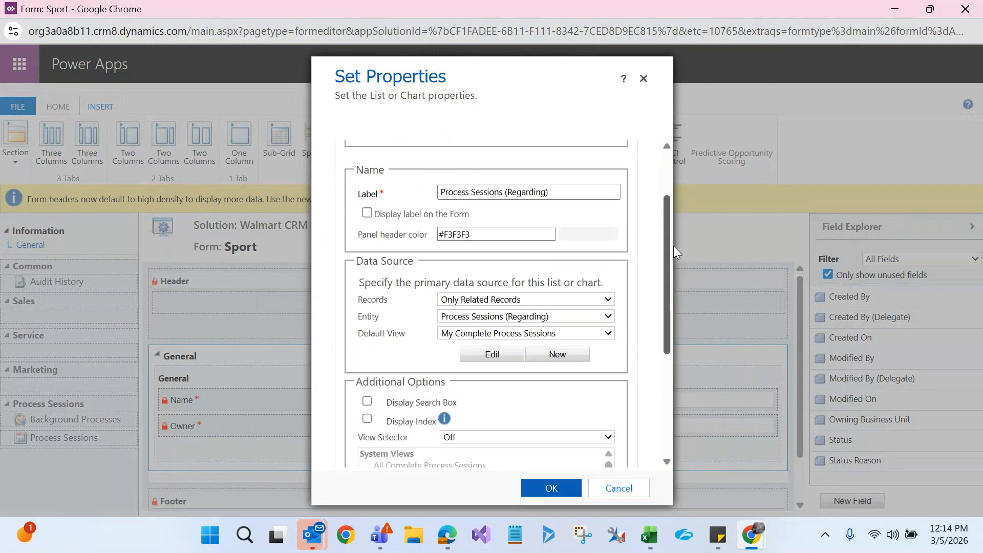
{"action": "scroll", "coordinate": [519, 302], "scroll_direction": "down", "scroll_amount": 1}
{"action": "left_click", "coordinate": [518, 283]}
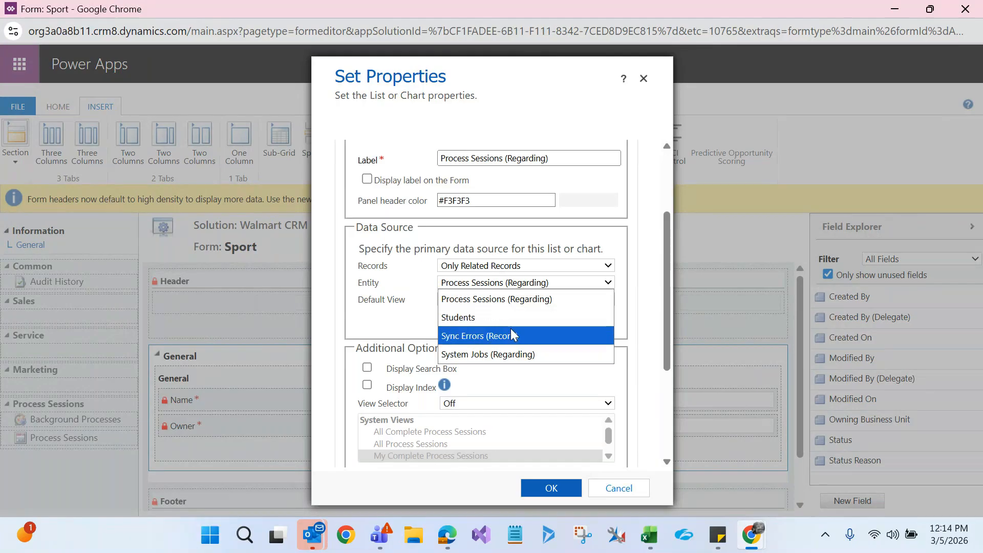
{"action": "left_click", "coordinate": [459, 317]}
{"action": "left_click", "coordinate": [667, 147]}
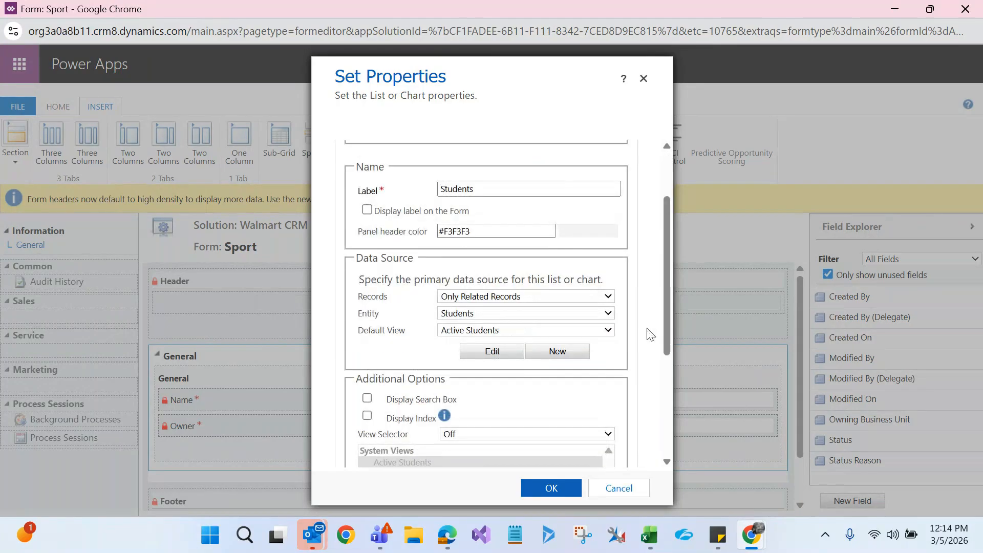
{"action": "scroll", "coordinate": [668, 380], "scroll_direction": "down", "scroll_amount": 1}
{"action": "scroll", "coordinate": [668, 379], "scroll_direction": "down", "scroll_amount": 5}
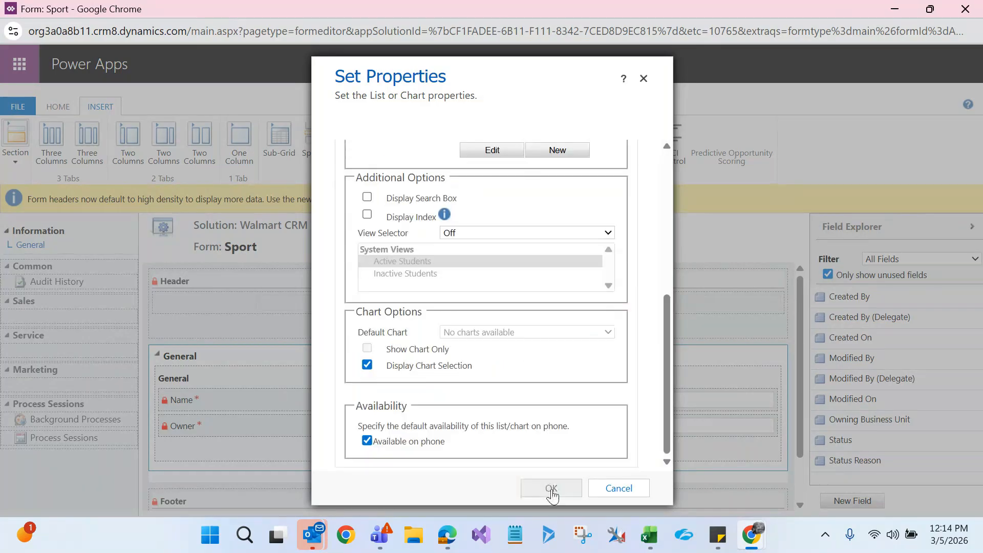
Name the sub-grid Students and add it to the Sport form's General section
{"action": "left_click", "coordinate": [552, 489]}
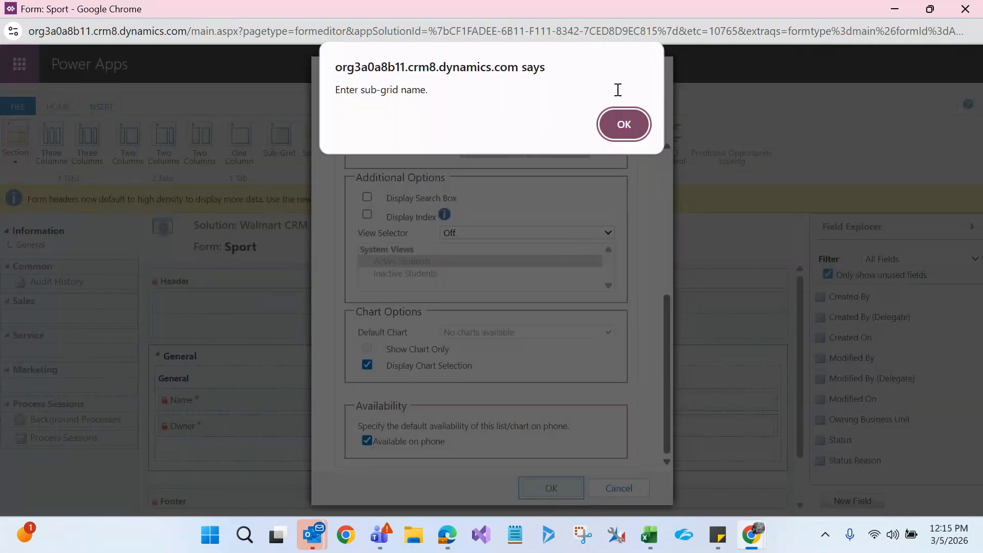
{"action": "left_click", "coordinate": [623, 124]}
{"action": "type", "text": "St"}
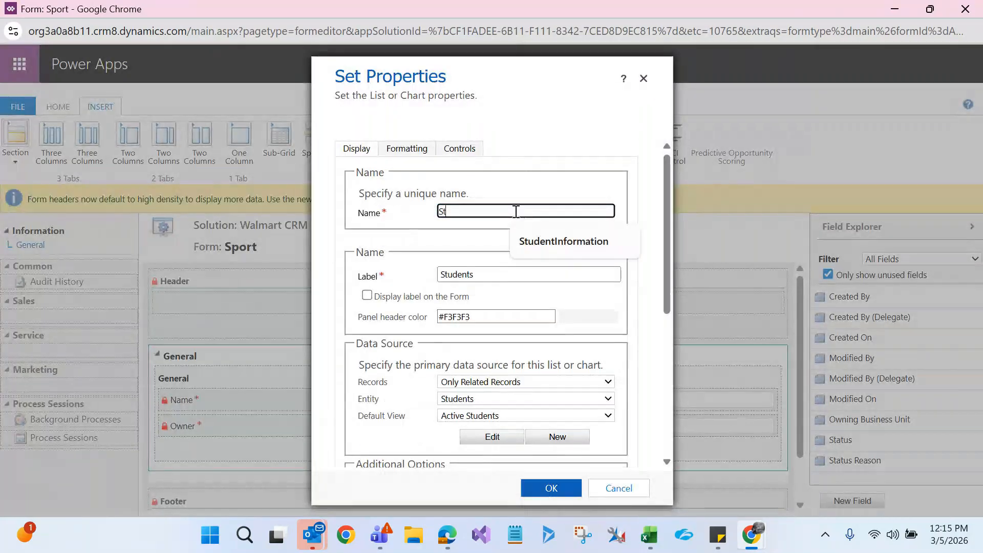
{"action": "type", "text": "udents"}
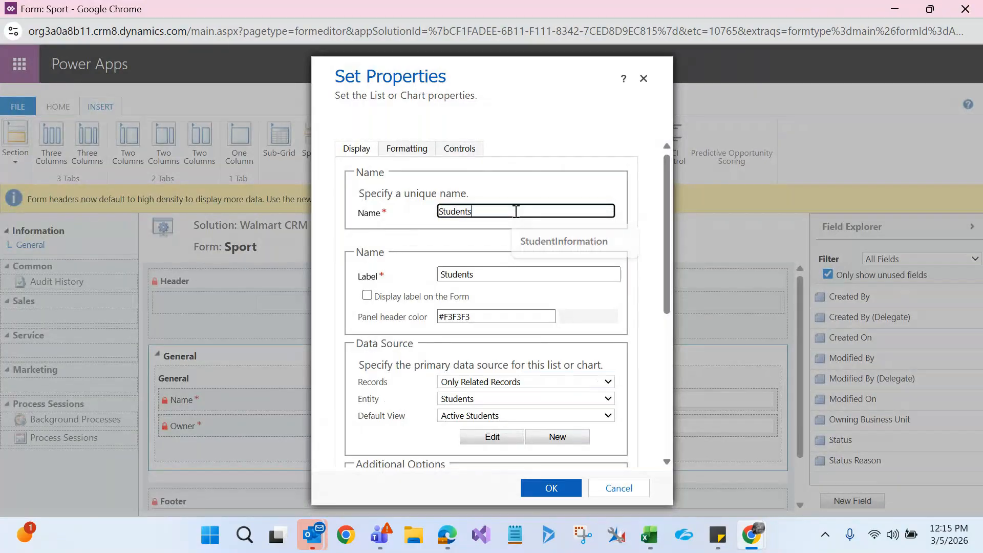
{"action": "left_click", "coordinate": [552, 489]}
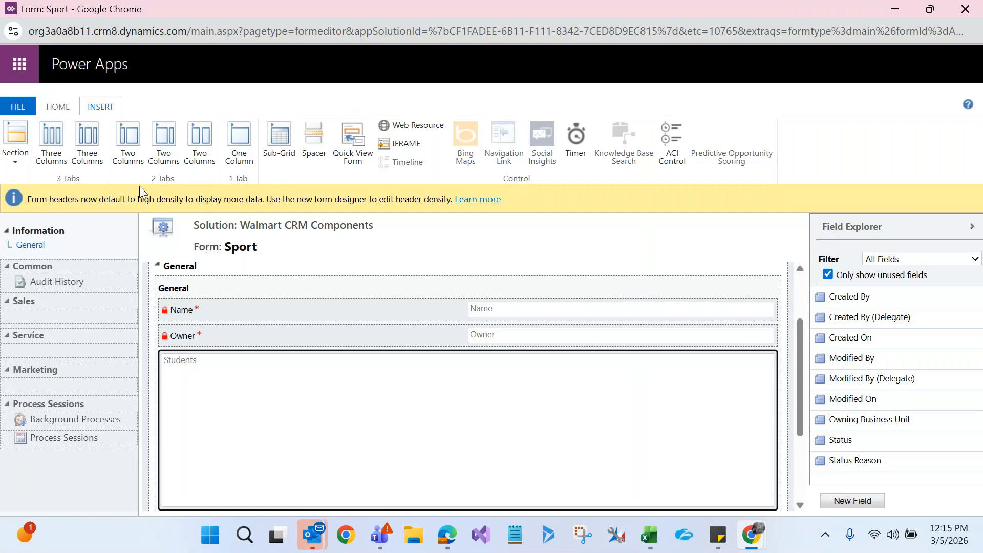
Save and publish the Sport form, and return to the student record in the Sales Trail app
{"action": "left_click", "coordinate": [51, 108]}
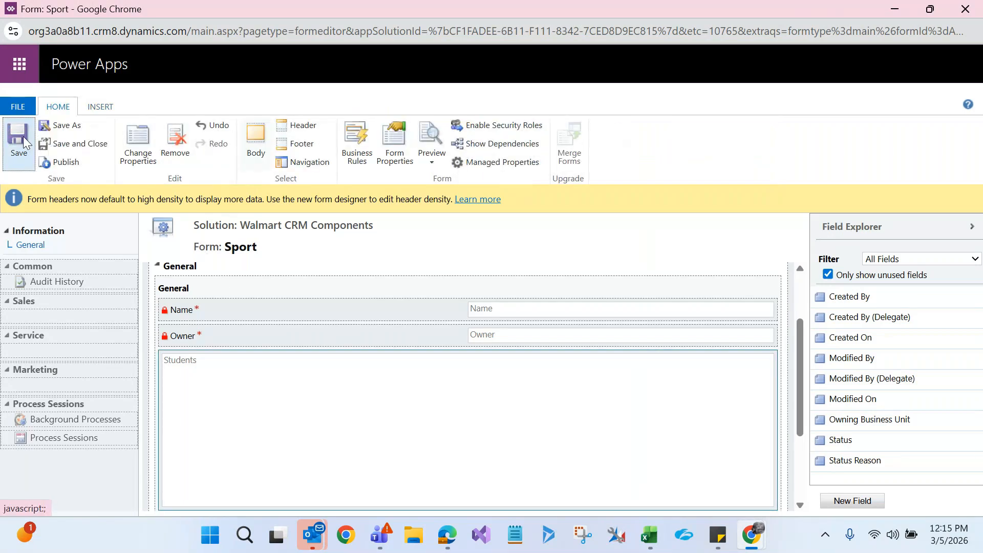
{"action": "left_click", "coordinate": [74, 164]}
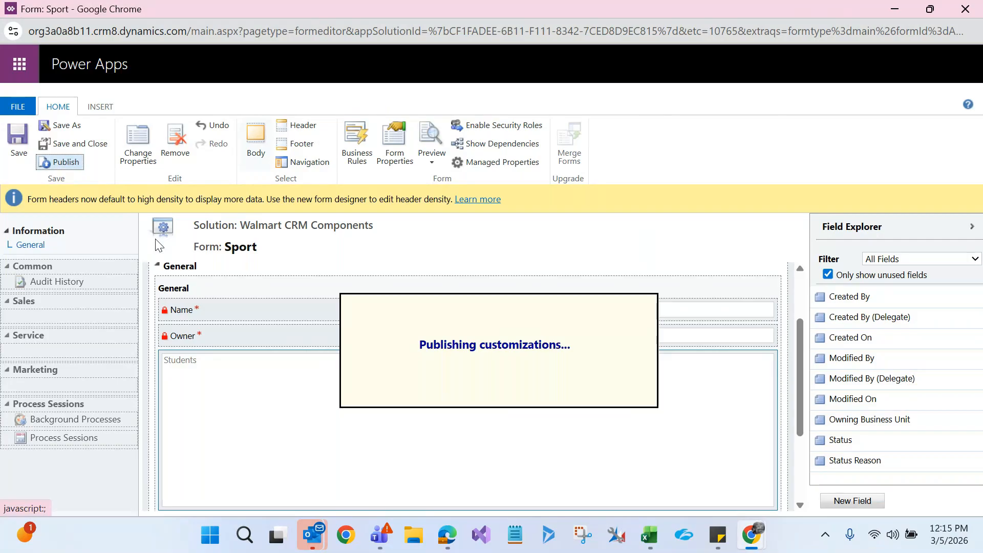
{"action": "left_click", "coordinate": [893, 8]}
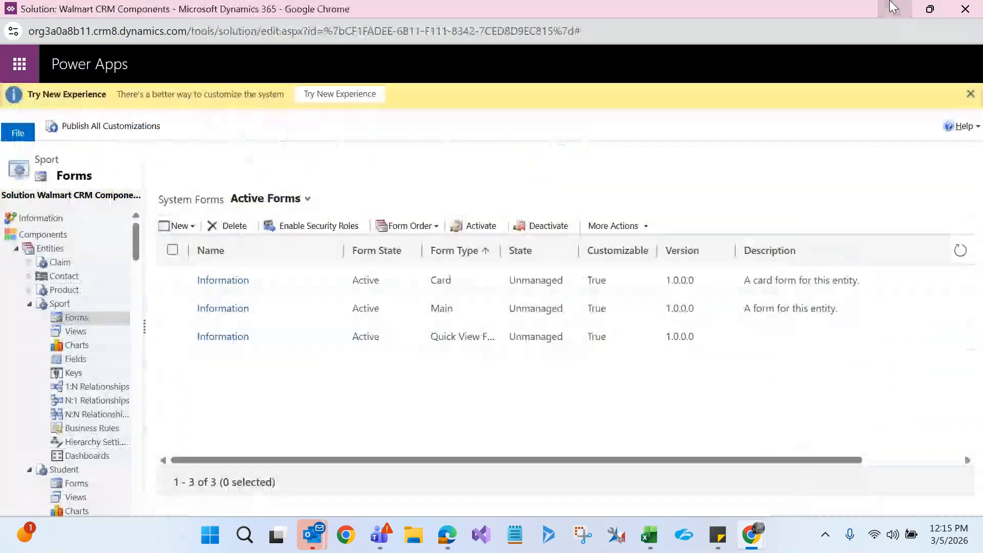
{"action": "left_click", "coordinate": [894, 8]}
{"action": "left_click", "coordinate": [893, 7]}
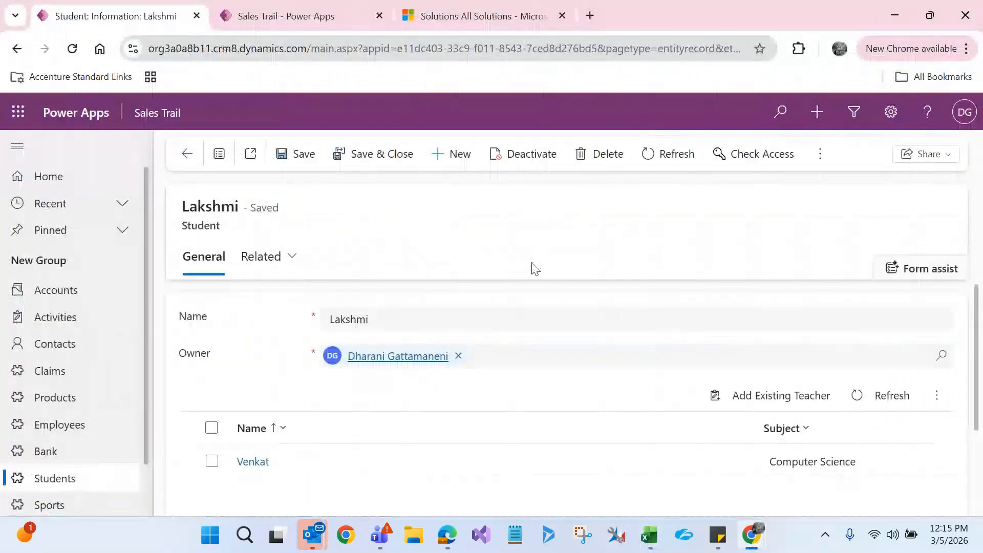
Reload the app and open the third student record in the Active Students view
{"action": "key", "text": "F5"}
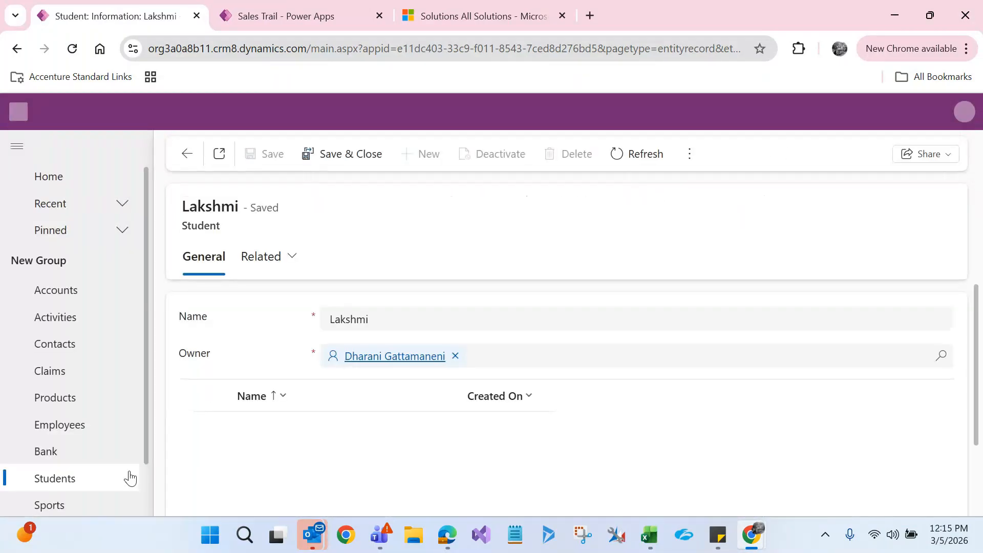
{"action": "left_click", "coordinate": [91, 488]}
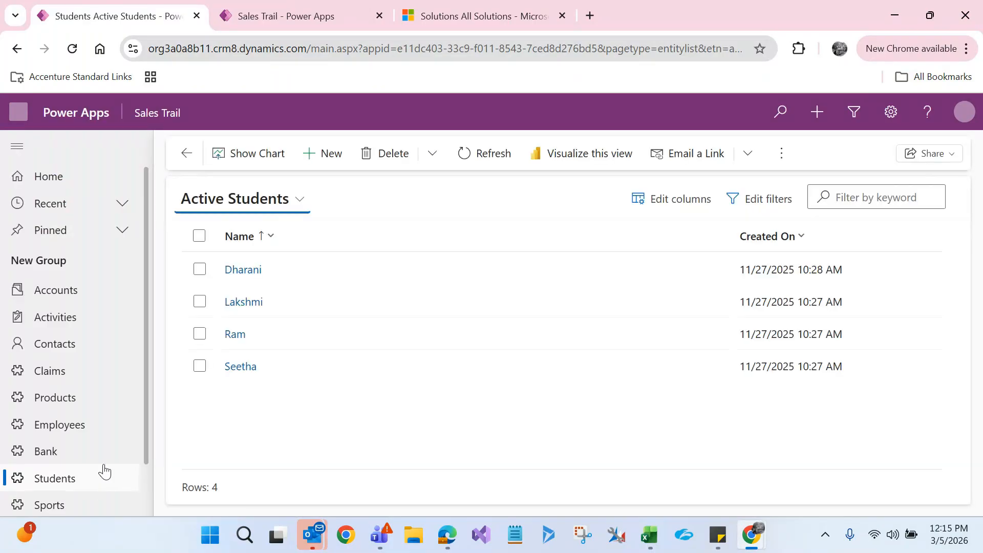
{"action": "left_click", "coordinate": [237, 339]}
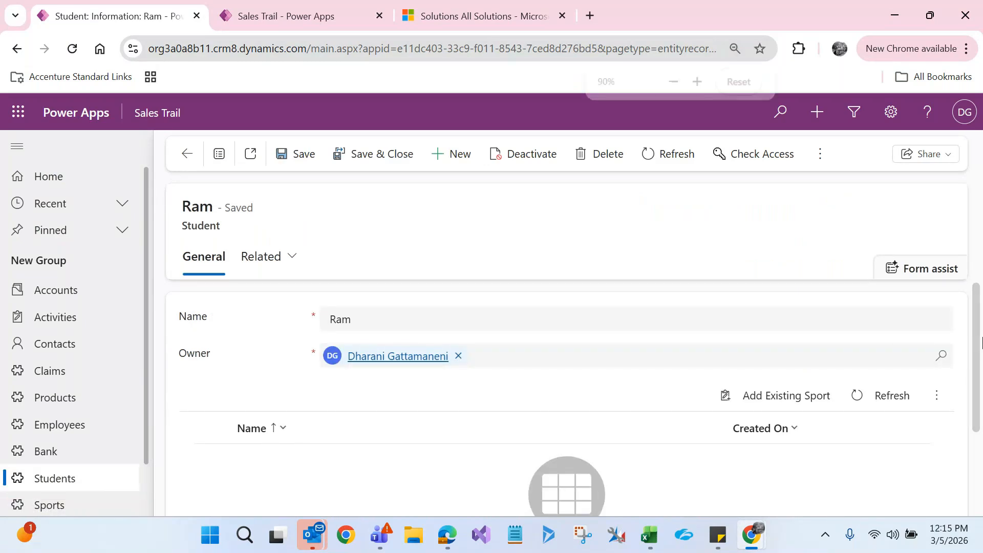
{"action": "key", "text": "ctrl+minus"}
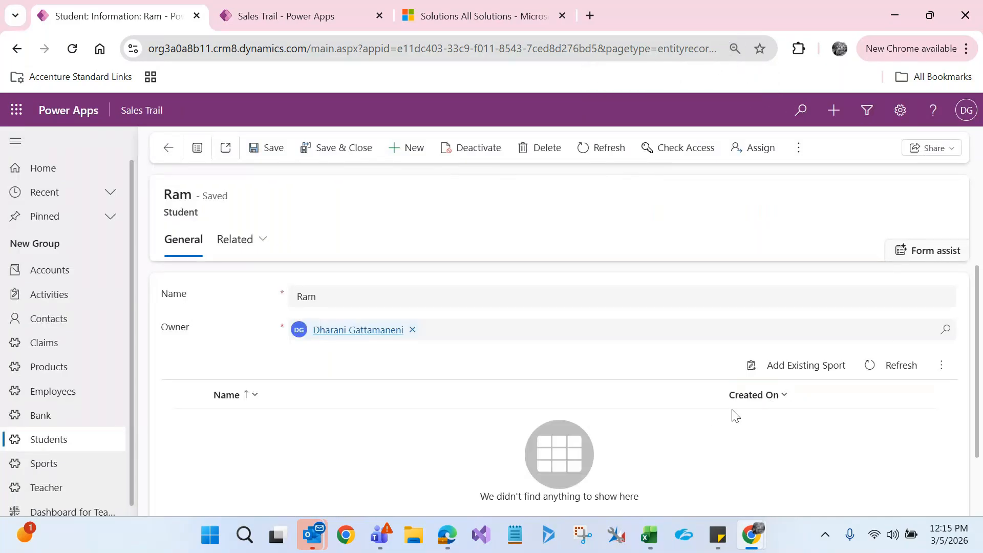
{"action": "double_click", "coordinate": [185, 198]}
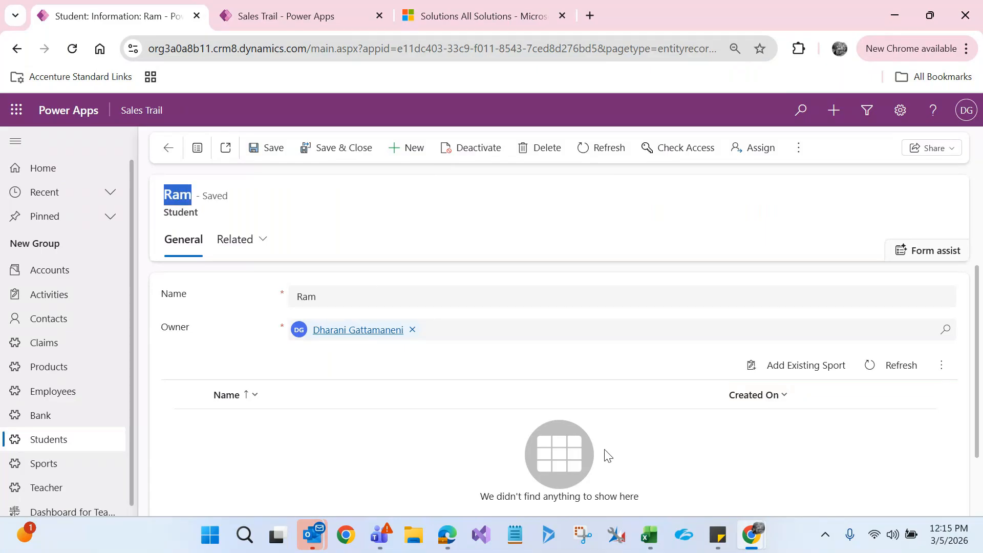
Add the existing sports Cricket and Volleyball to this student and refresh the sports sub-grid
{"action": "left_click", "coordinate": [780, 367]}
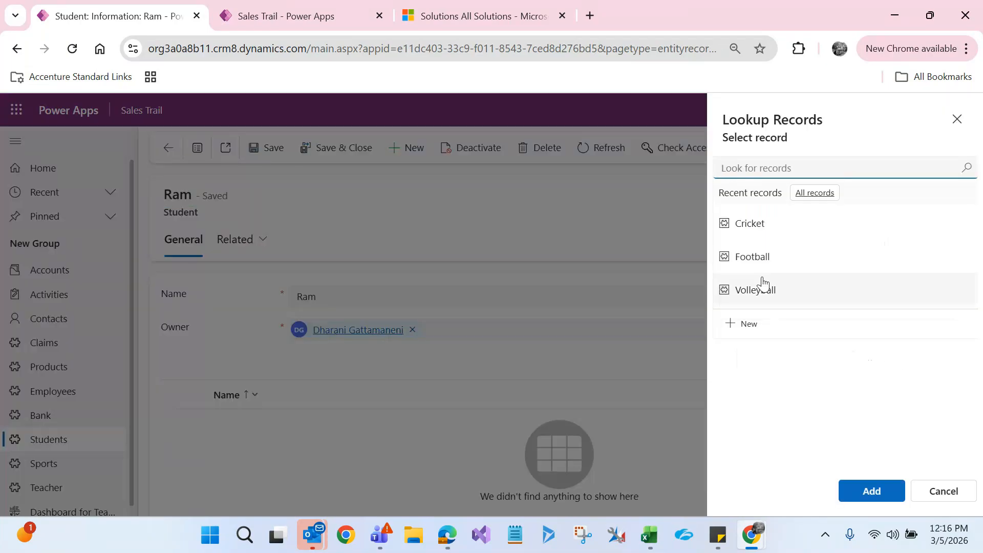
{"action": "left_click", "coordinate": [760, 233]}
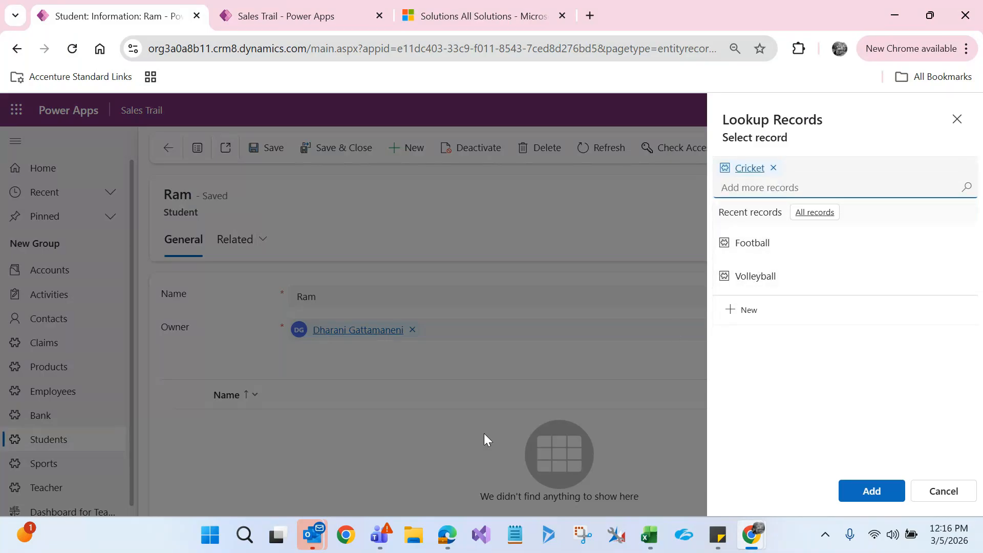
{"action": "left_click", "coordinate": [756, 276]}
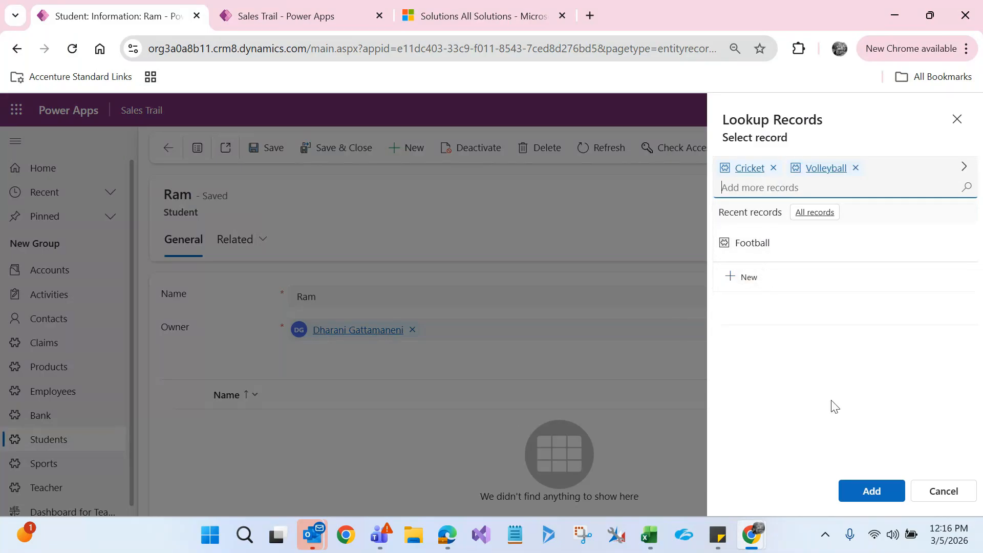
{"action": "left_click", "coordinate": [885, 490]}
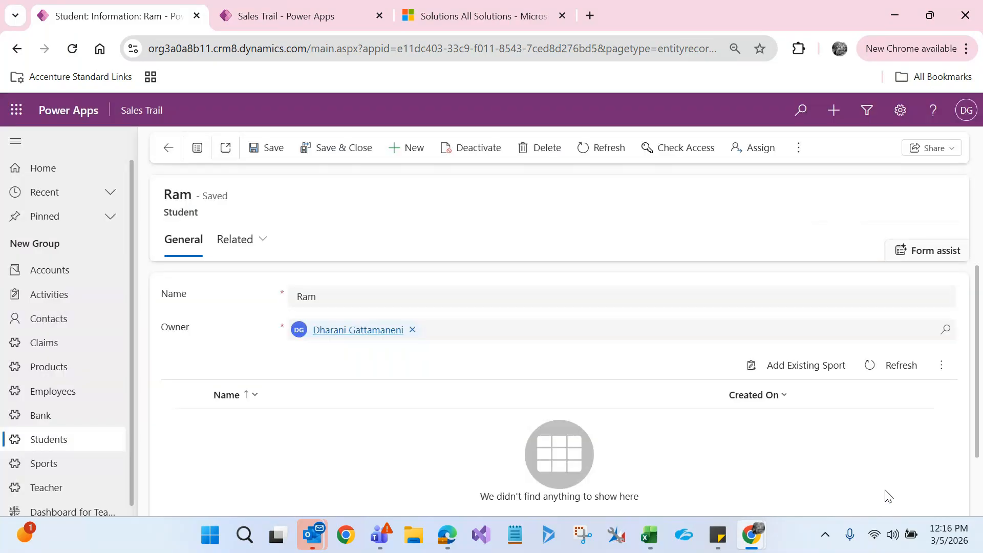
{"action": "left_click", "coordinate": [885, 360]}
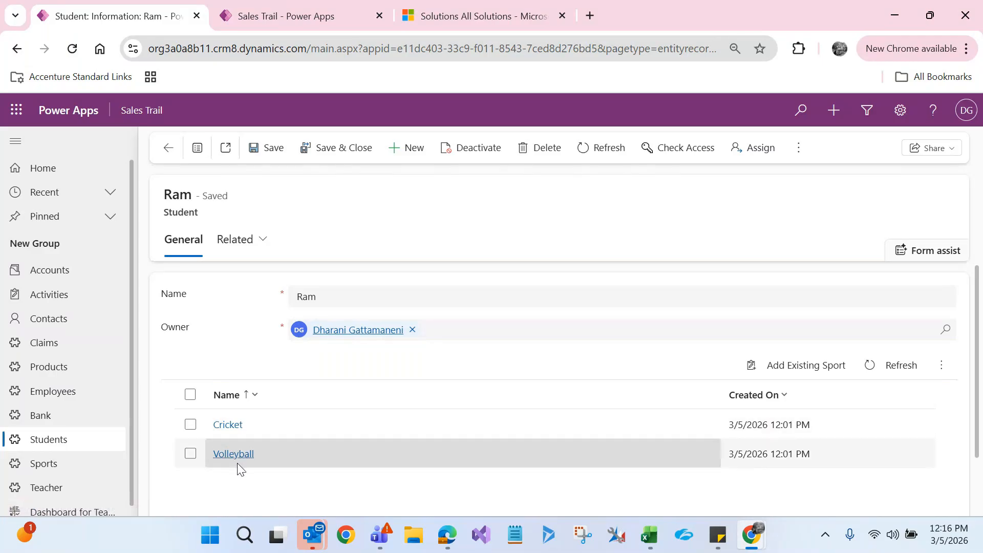
Open the fourth record in Active Students and add the existing sports Cricket and Football to it
{"action": "left_click", "coordinate": [93, 439]}
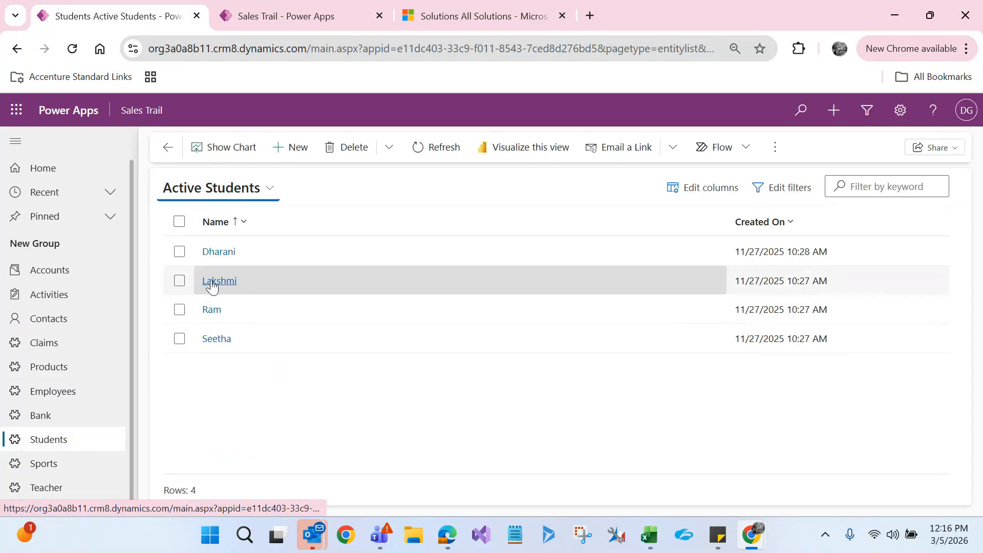
{"action": "left_click", "coordinate": [219, 338]}
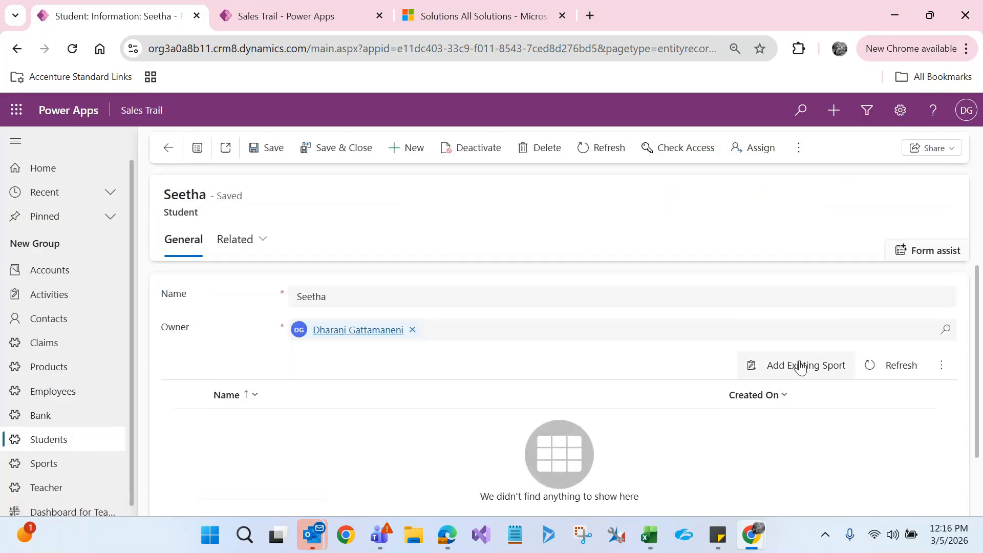
{"action": "left_click", "coordinate": [802, 368]}
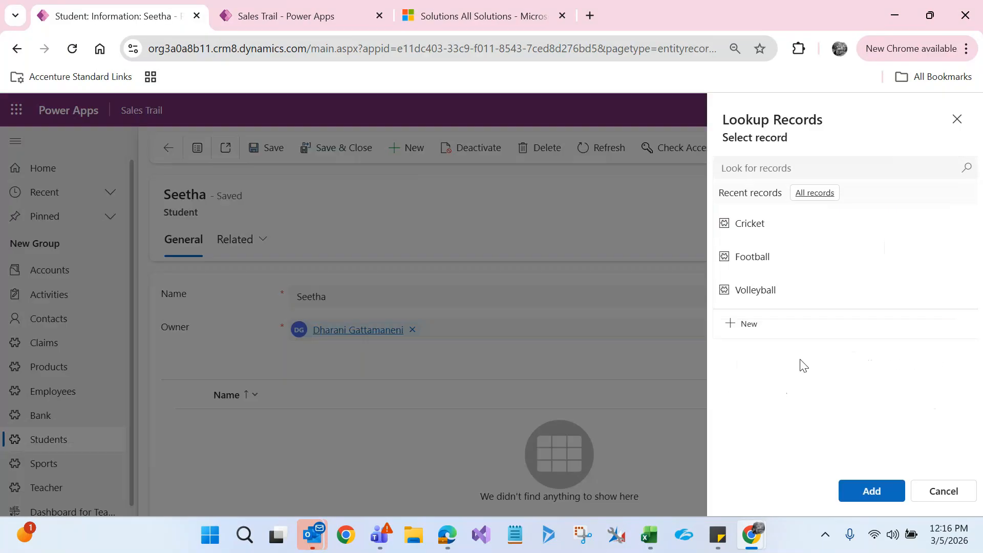
{"action": "left_click", "coordinate": [789, 239]}
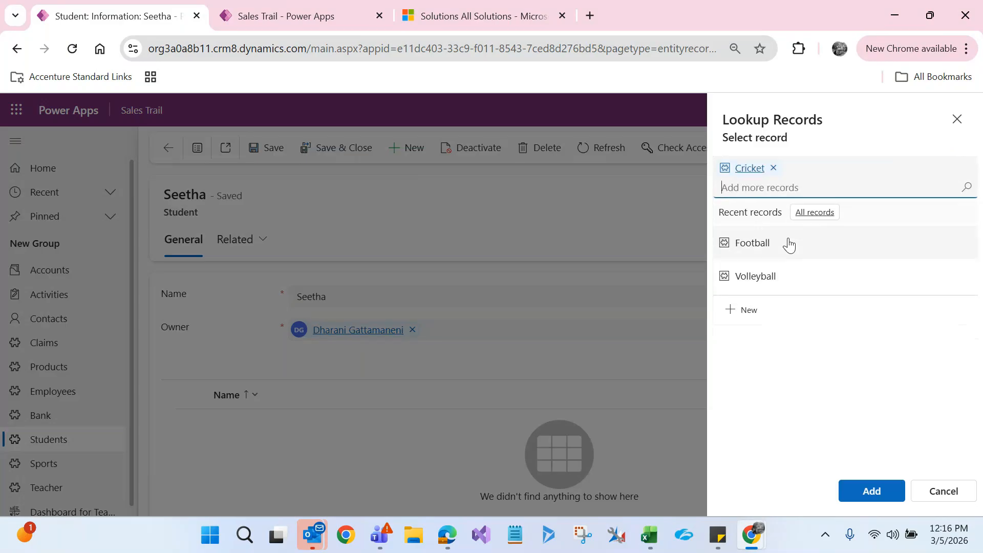
{"action": "left_click", "coordinate": [789, 244]}
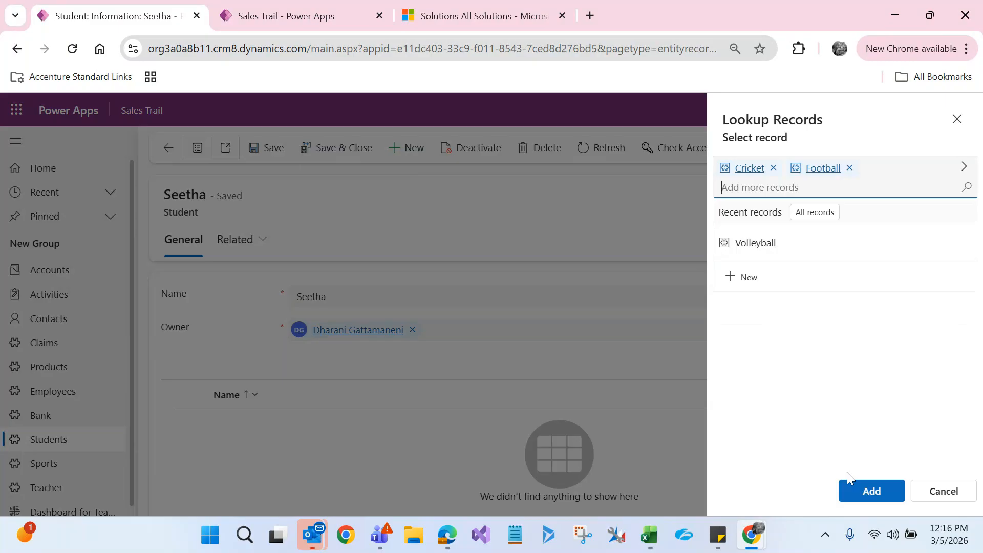
{"action": "left_click", "coordinate": [864, 497]}
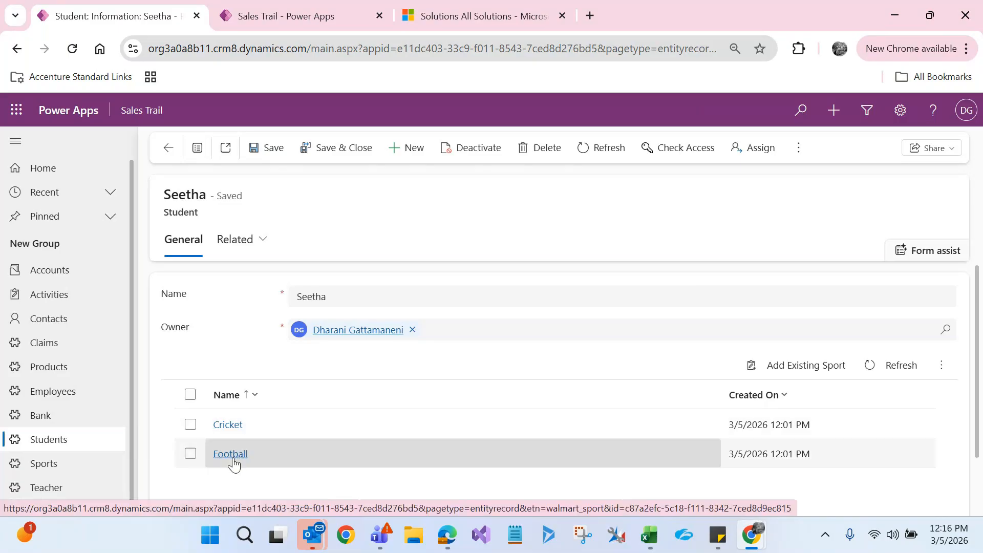
Remove Football from this student's sports sub-grid
{"action": "left_click", "coordinate": [191, 454]}
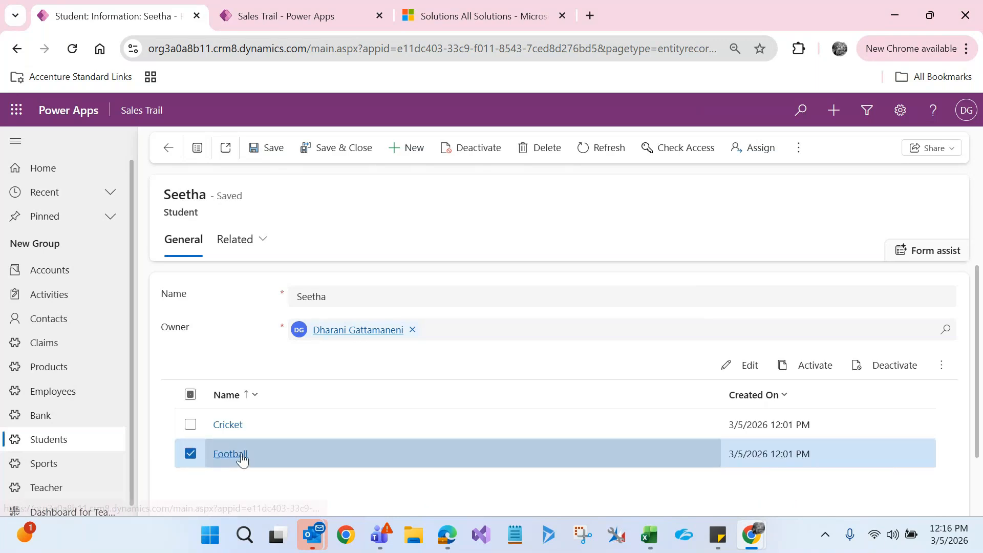
{"action": "left_click", "coordinate": [952, 362]}
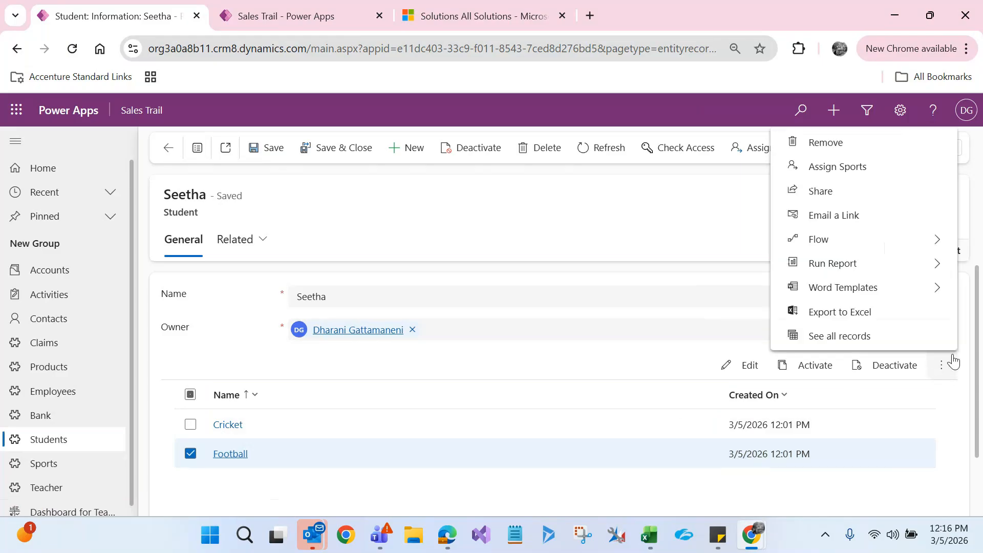
{"action": "left_click", "coordinate": [829, 143]}
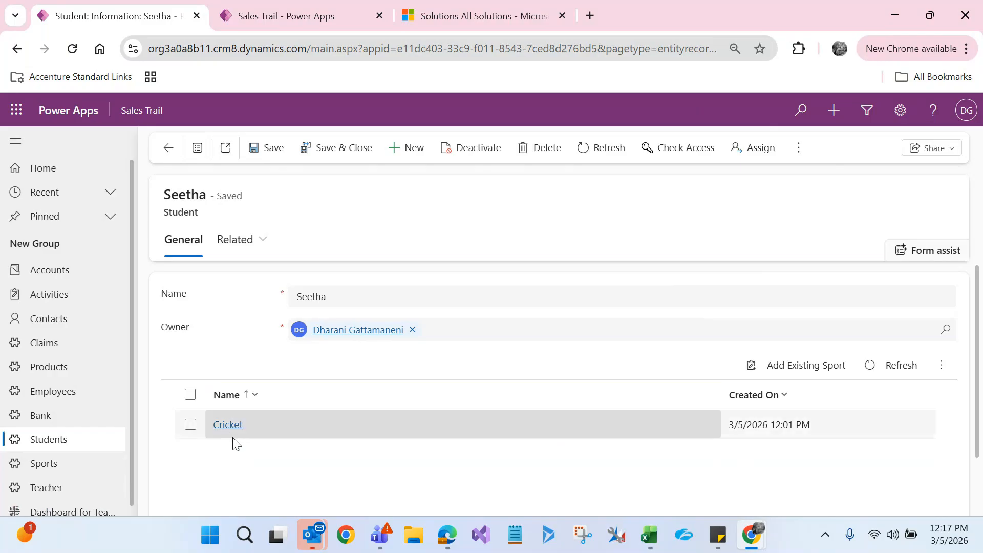
Open the Cricket record from the Active Sports view to examine its related students
{"action": "left_click", "coordinate": [46, 466]}
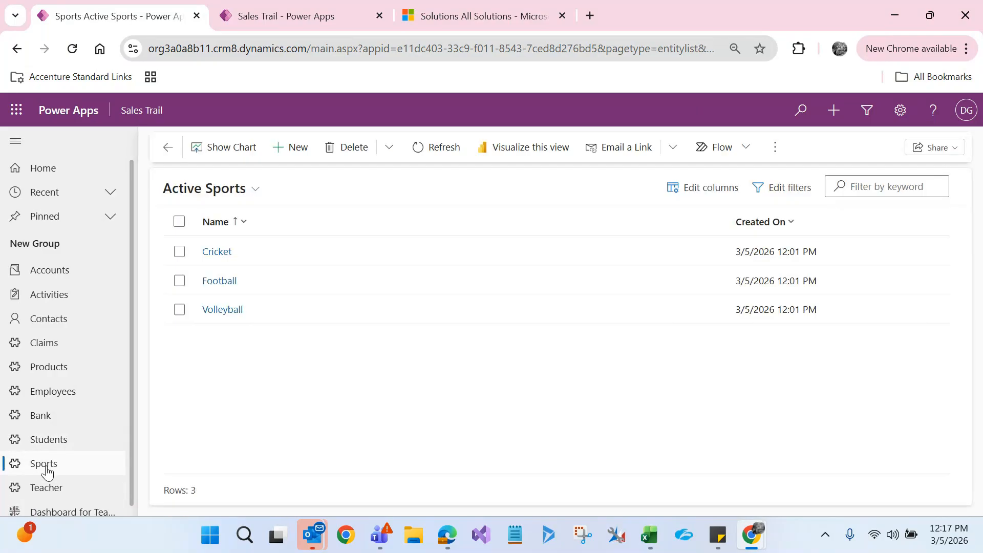
{"action": "left_click", "coordinate": [221, 254]}
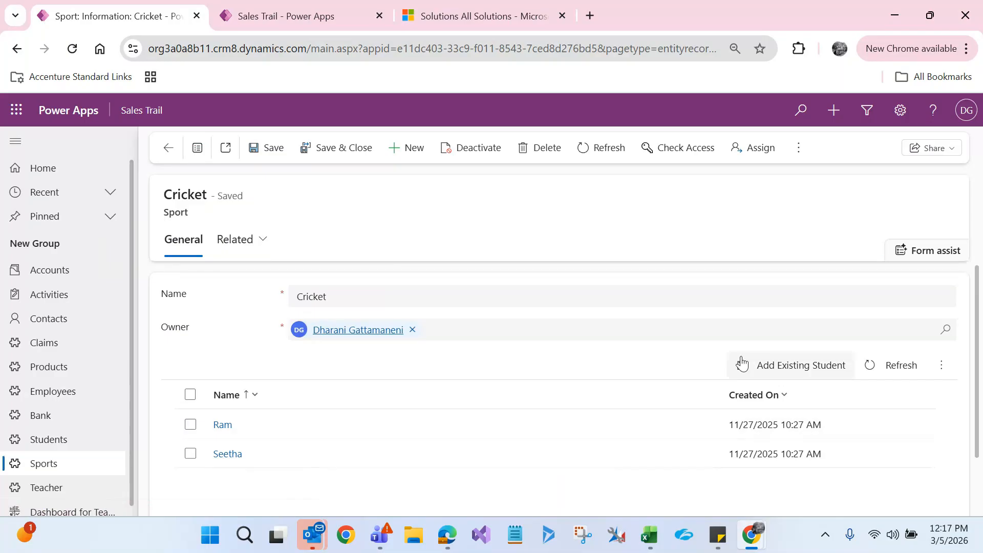
Add the third recent student to the Cricket record's students sub-grid and open that student's record
{"action": "left_click", "coordinate": [797, 365]}
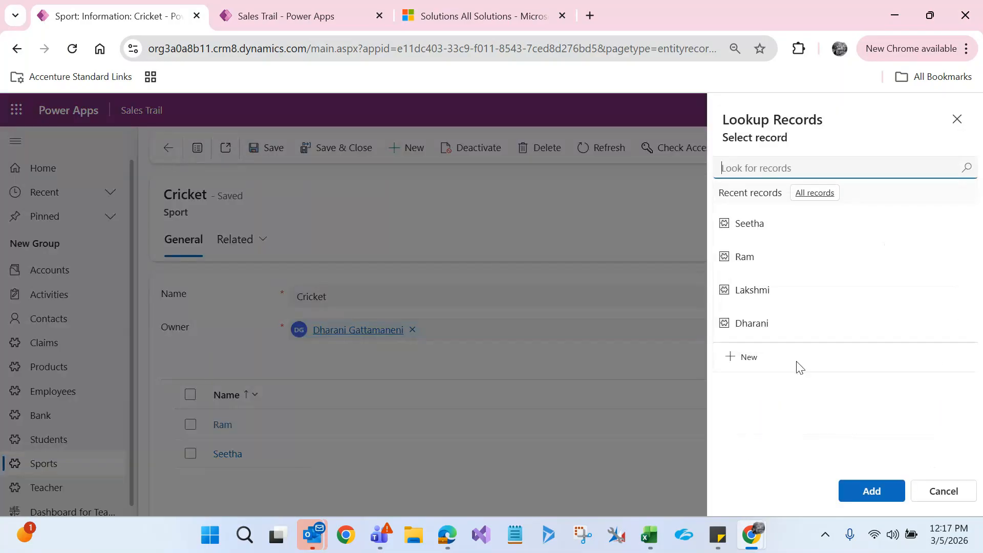
{"action": "left_click", "coordinate": [760, 288]}
{"action": "left_click", "coordinate": [873, 487]}
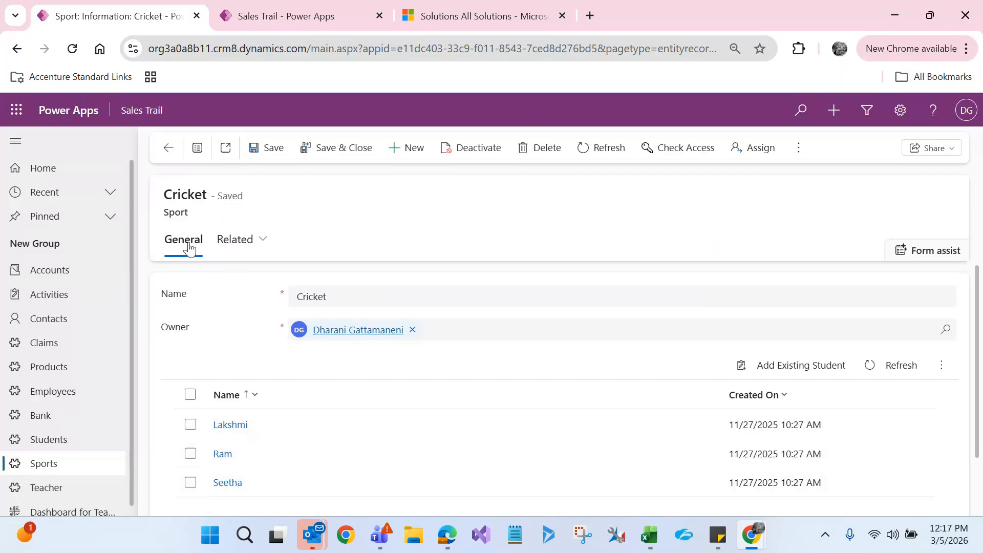
{"action": "left_click", "coordinate": [230, 425]}
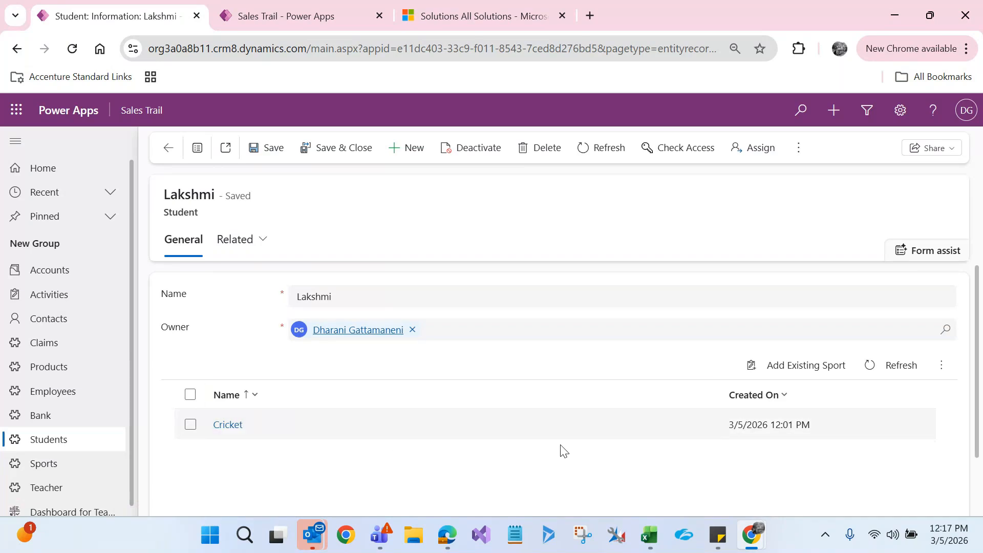
Switch to the Excel workbook and add this student with the sport Cricket in row 58 of the Intermediate(Schema) table
{"action": "left_click", "coordinate": [649, 535]}
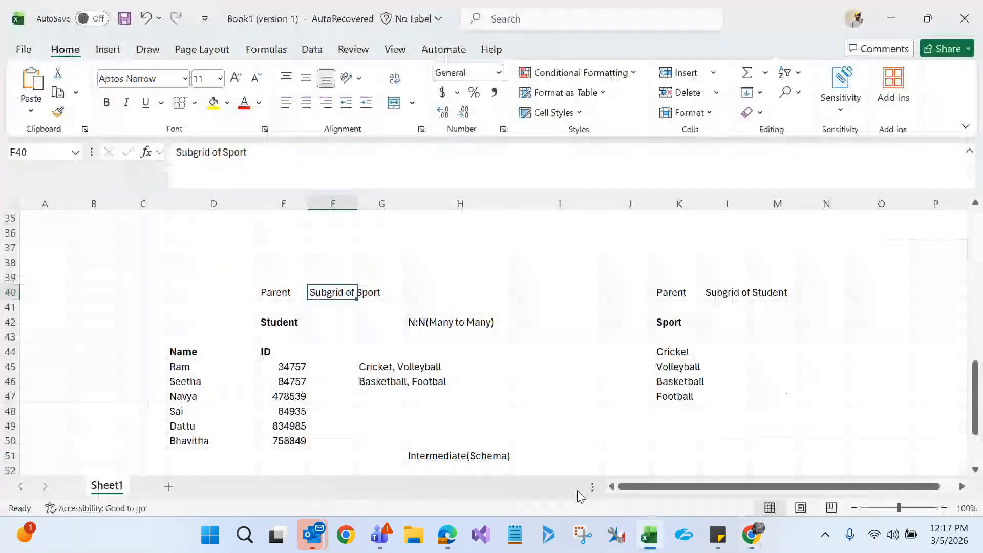
{"action": "left_click", "coordinate": [973, 467]}
{"action": "left_click_drag", "start_coordinate": [978, 423], "coordinate": [980, 416]}
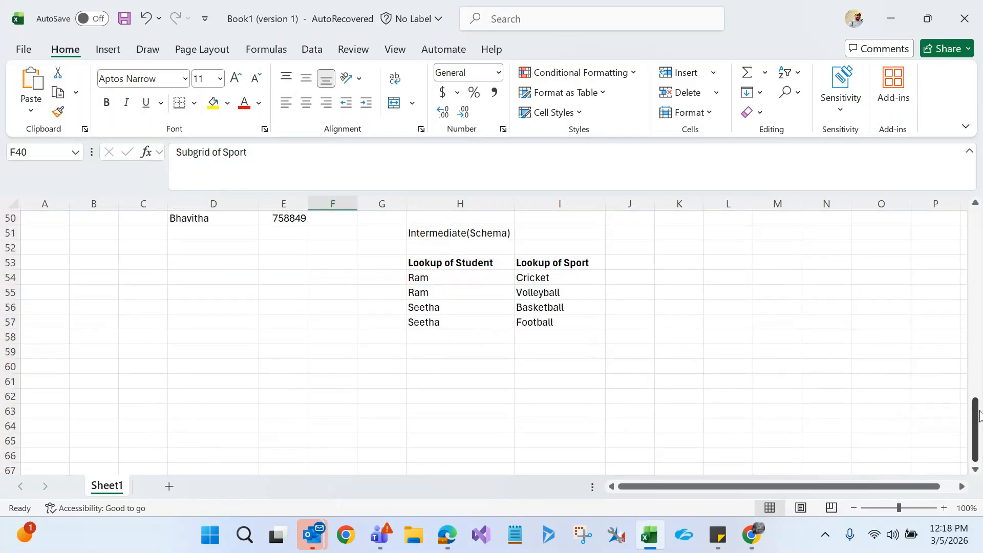
{"action": "left_click", "coordinate": [443, 238]}
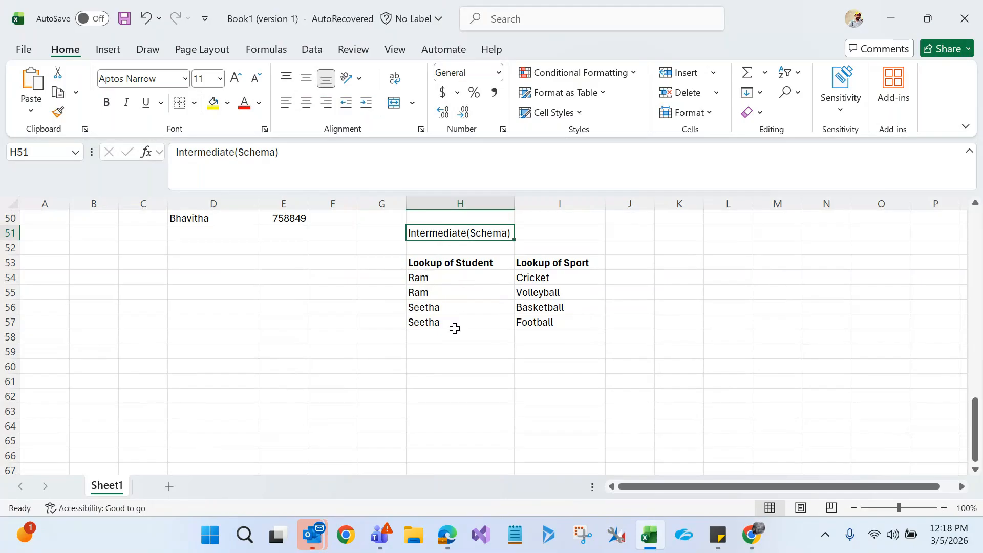
{"action": "key", "text": "alt+Tab"}
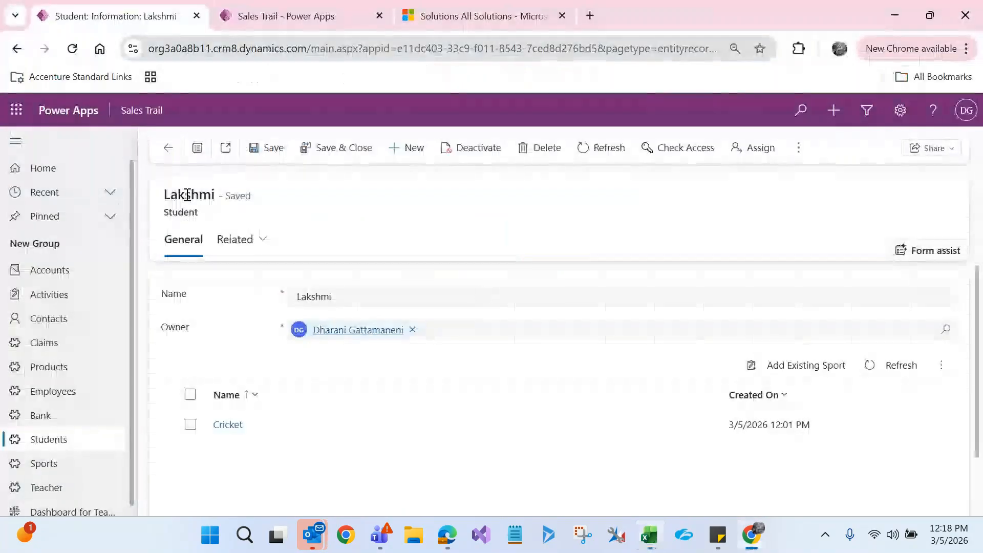
{"action": "key", "text": "alt+Tab"}
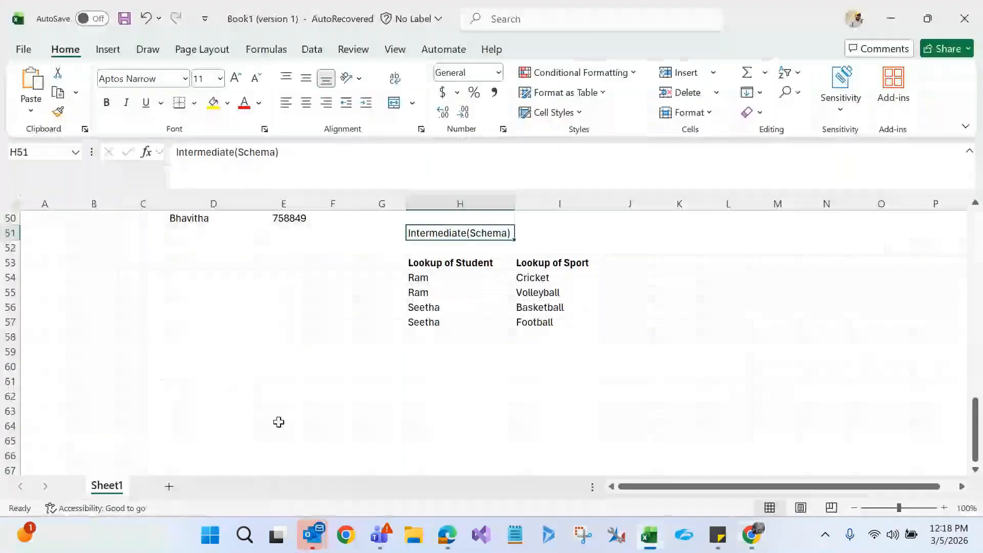
{"action": "left_click", "coordinate": [467, 339]}
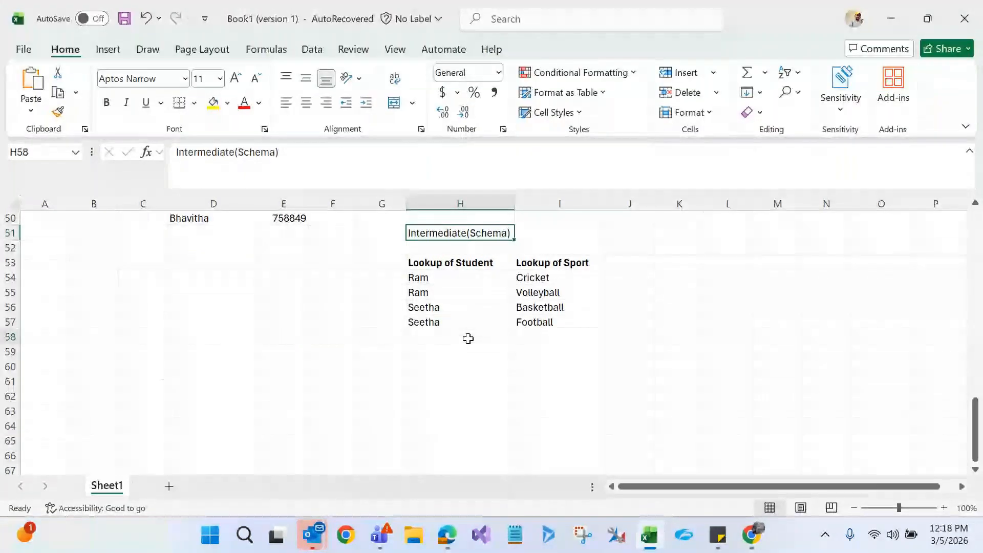
{"action": "type", "text": "Laks"}
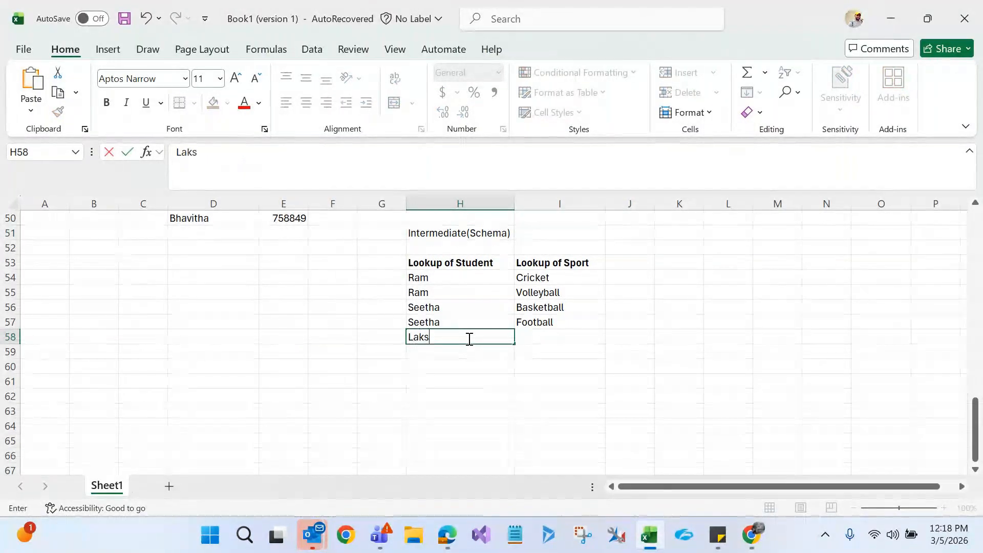
{"action": "type", "text": "hmi"}
{"action": "left_click", "coordinate": [560, 336]}
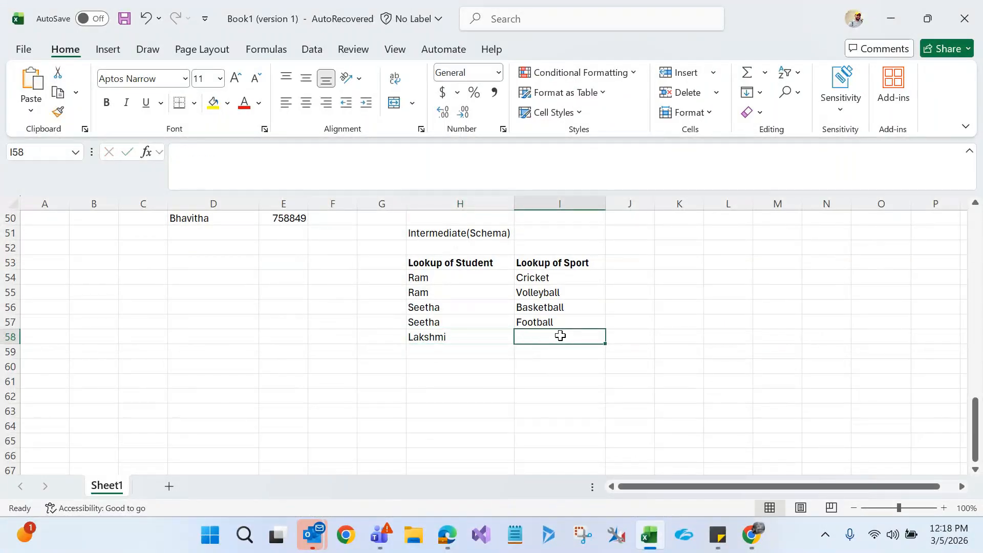
{"action": "type", "text": "Cricket"}
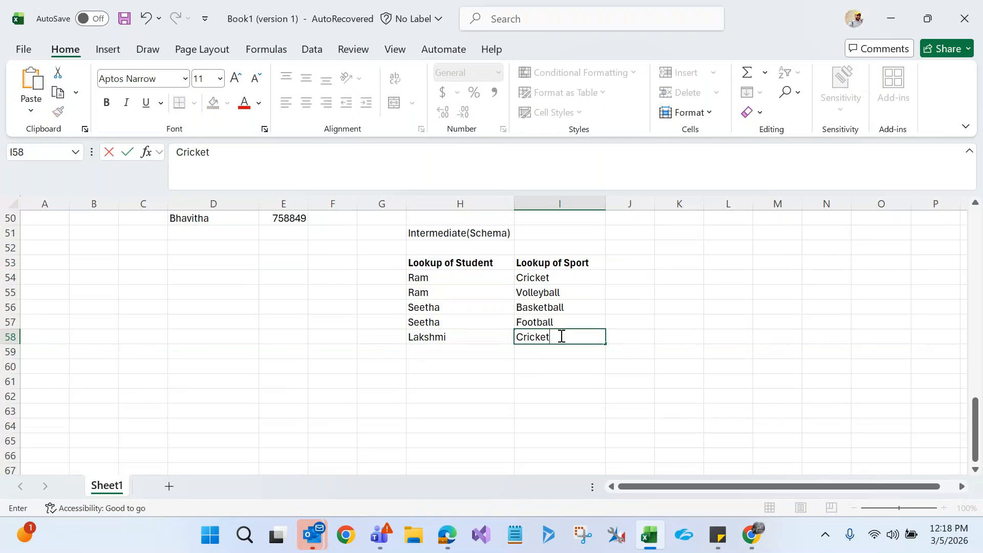
Switch back to the Sales Trail app and open the third record in Active Students
{"action": "key", "text": "alt+Tab"}
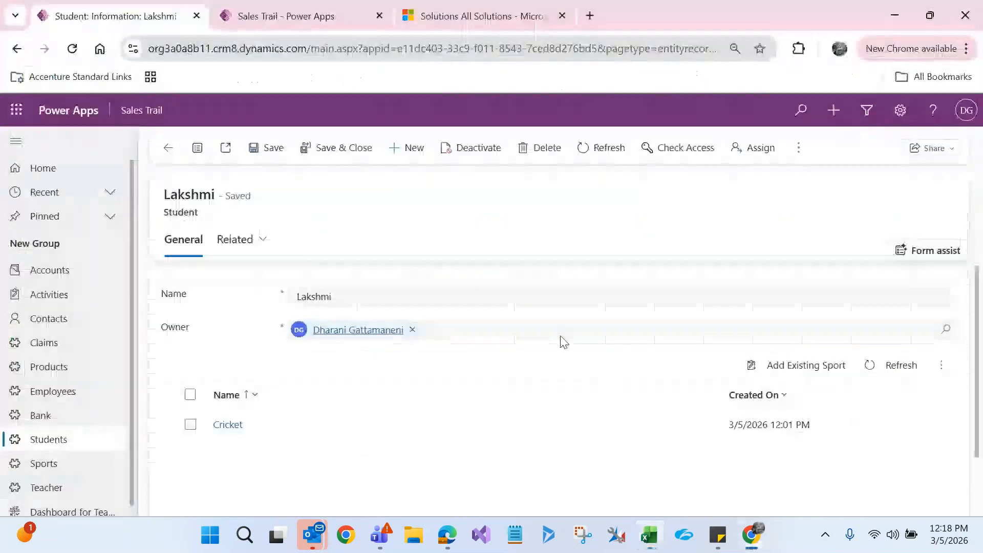
{"action": "left_click", "coordinate": [80, 446]}
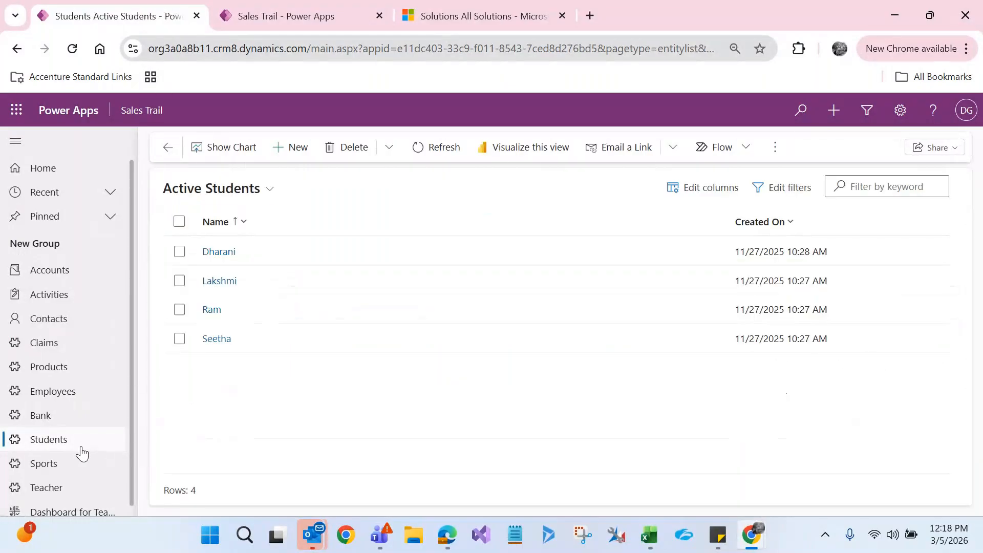
{"action": "left_click", "coordinate": [207, 310]}
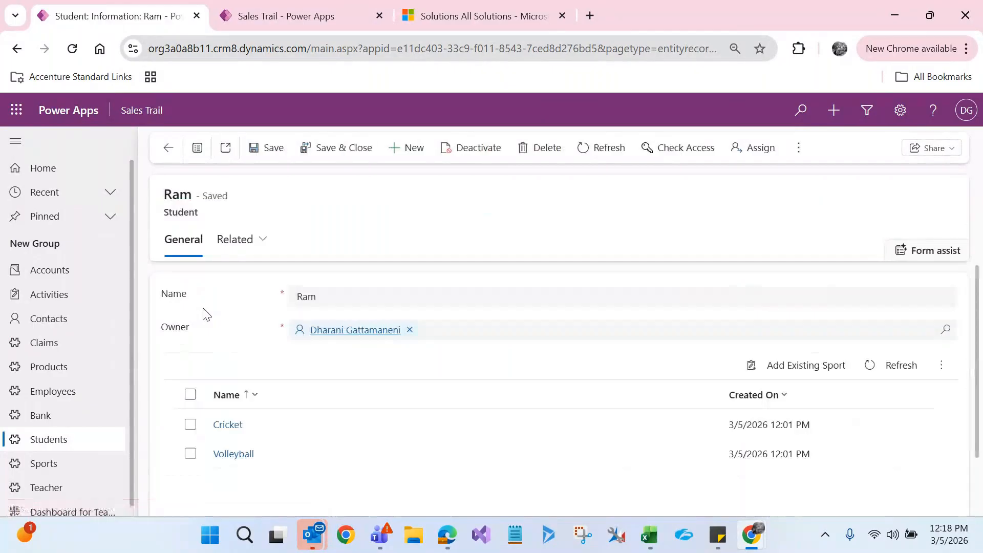
In the Excel workbook, clear the Basketball and Football rows, H56:I57, from the Intermediate(Schema) table
{"action": "key", "text": "alt+Tab"}
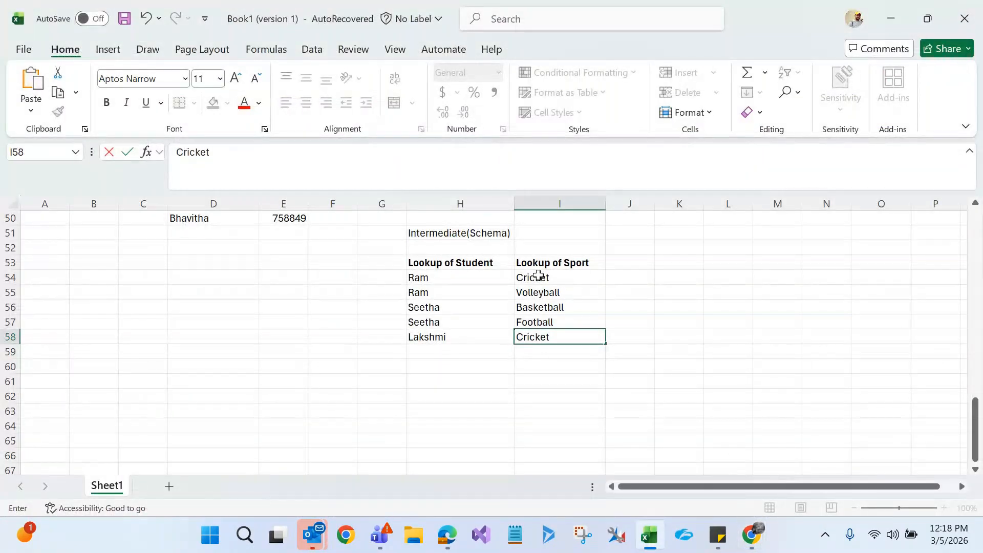
{"action": "left_click", "coordinate": [444, 306]}
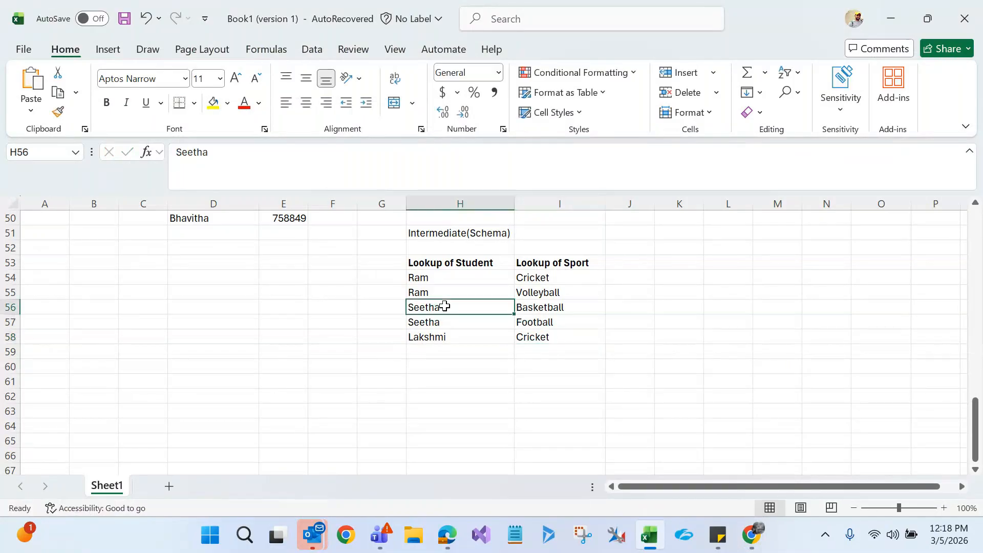
{"action": "key", "text": "shift+Right"}
{"action": "key", "text": "shift+Down"}
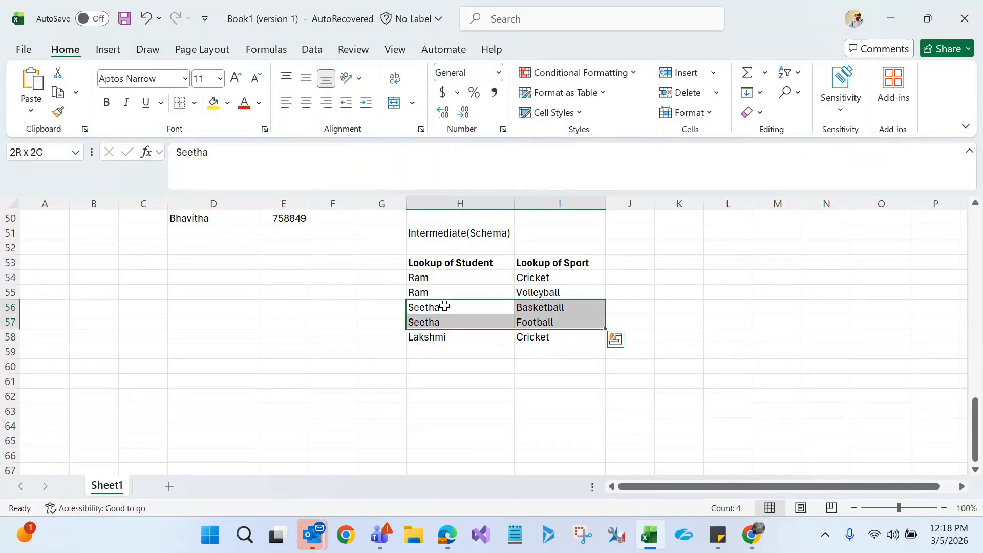
{"action": "key", "text": "Delete"}
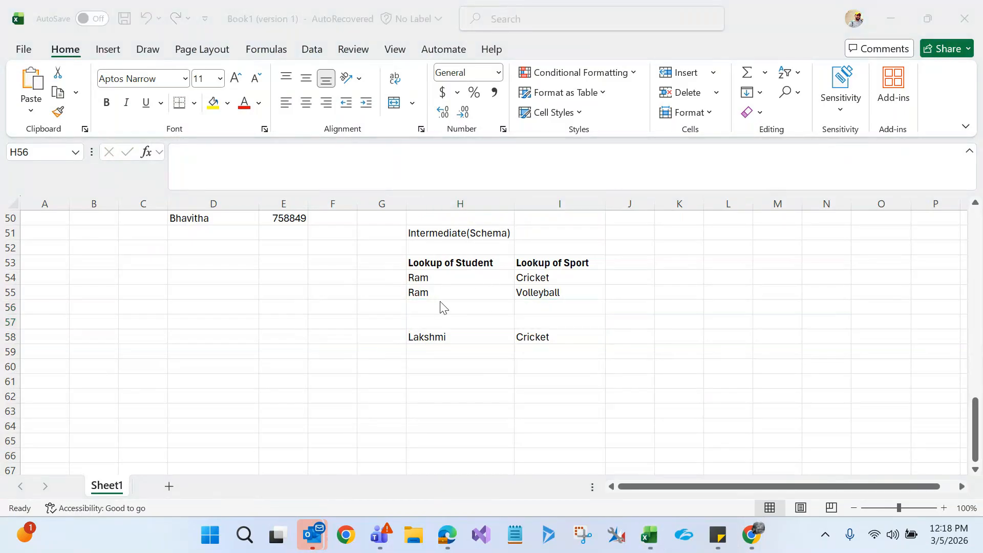
{"action": "left_click", "coordinate": [470, 333]}
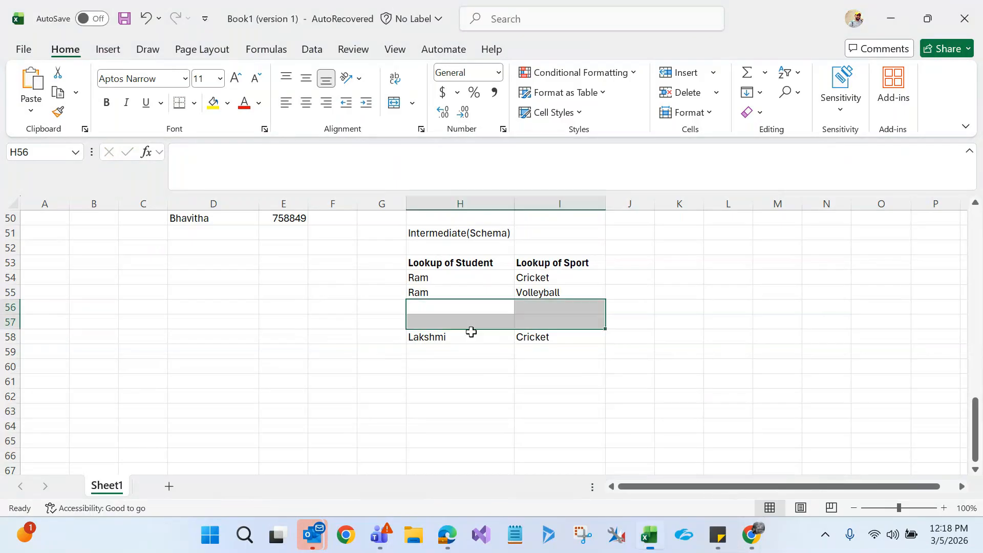
Compare the open student's sports sub-grid in Sales Trail with the Intermediate(Schema) table in the Excel workbook
{"action": "key", "text": "alt+Tab"}
{"action": "key", "text": "alt+Tab"}
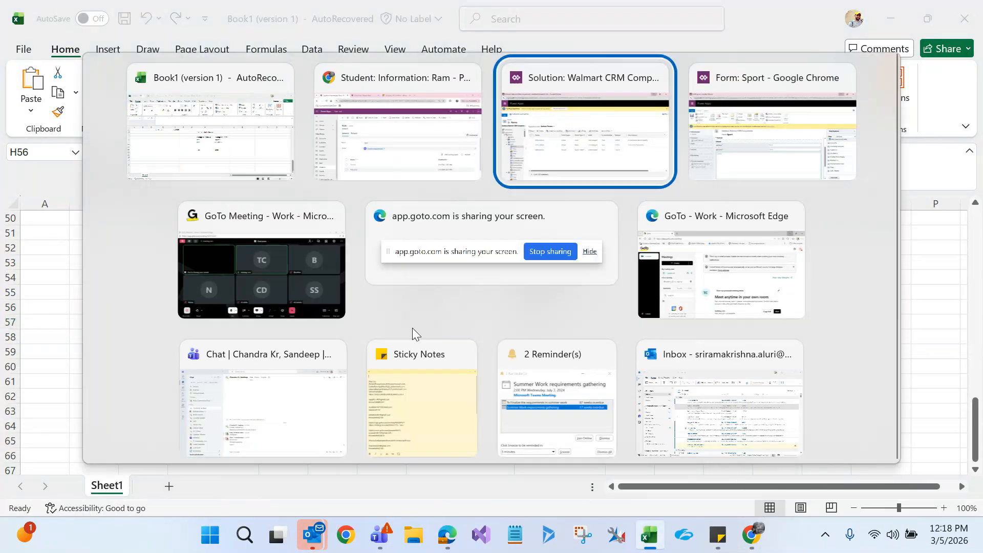
{"action": "key", "text": "alt+Tab"}
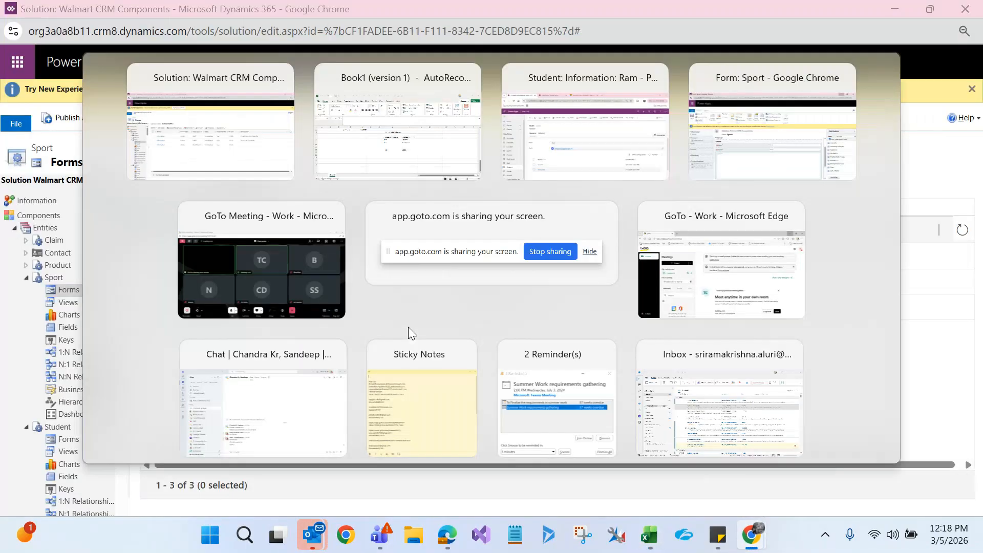
{"action": "key", "text": "alt+Tab"}
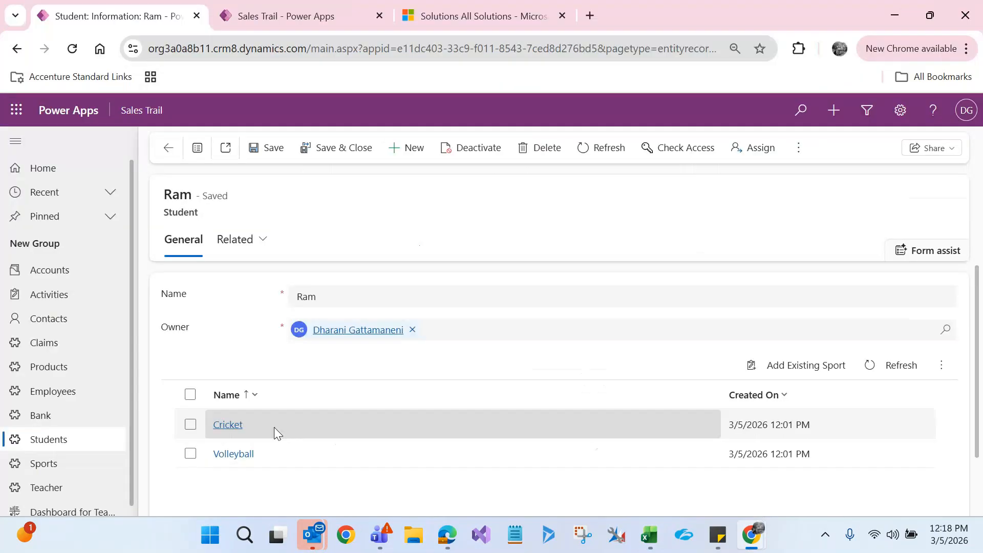
{"action": "key", "text": "alt+Tab"}
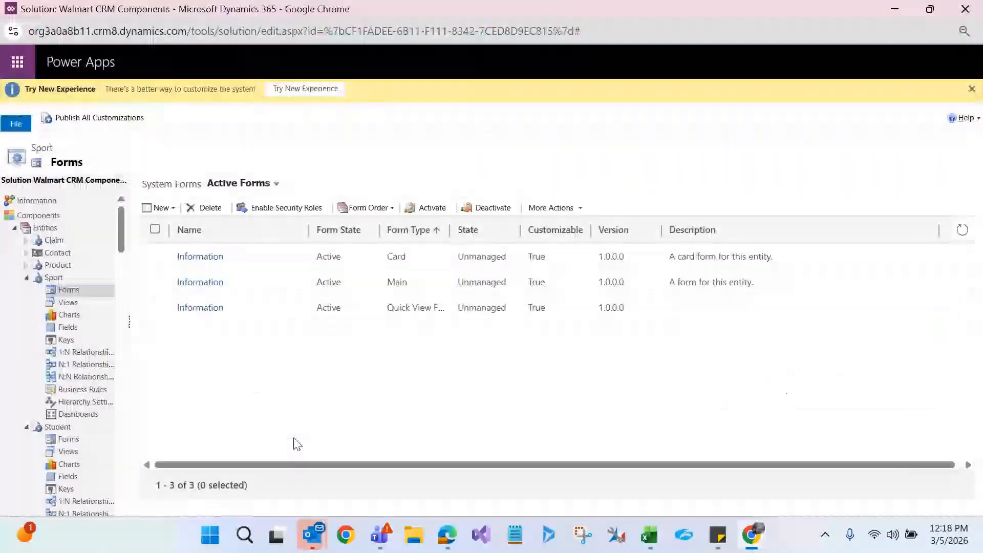
{"action": "key", "text": "alt+Tab"}
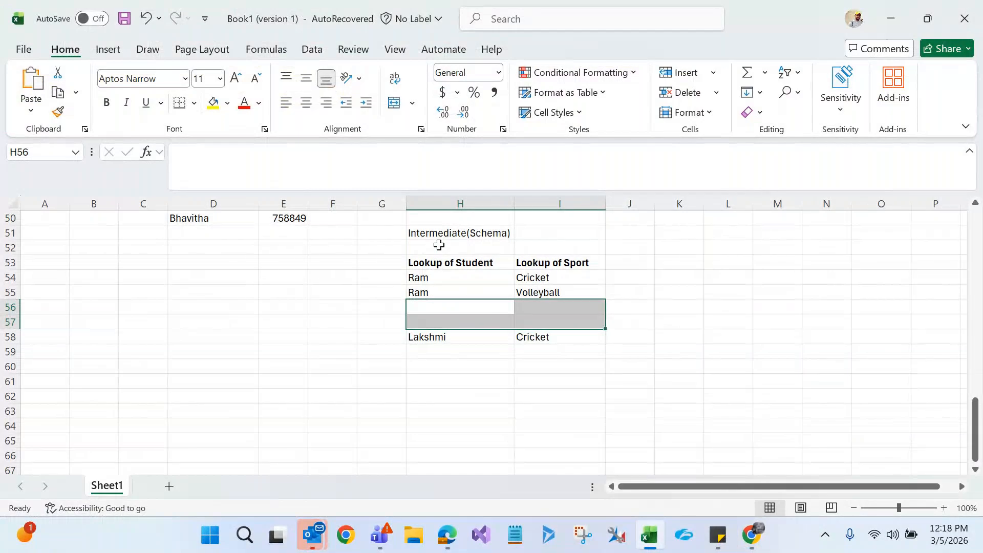
{"action": "left_click", "coordinate": [434, 233]}
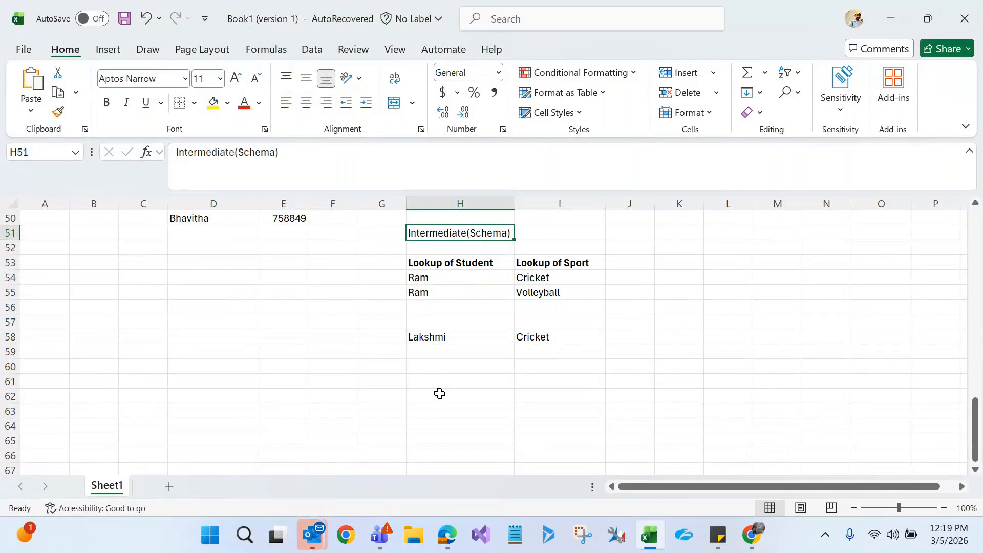
Return to the open student record in Sales Trail and remove Cricket from its sports sub-grid
{"action": "key", "text": "alt+Tab"}
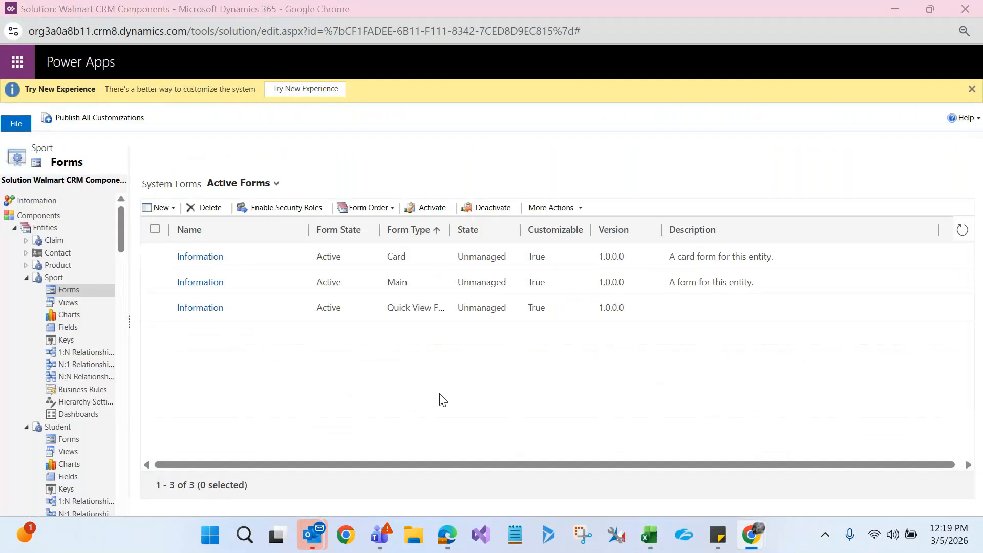
{"action": "key", "text": "alt+Tab"}
{"action": "key", "text": "alt+Tab"}
{"action": "key", "text": "alt+Tab"}
{"action": "key", "text": "alt+Tab"}
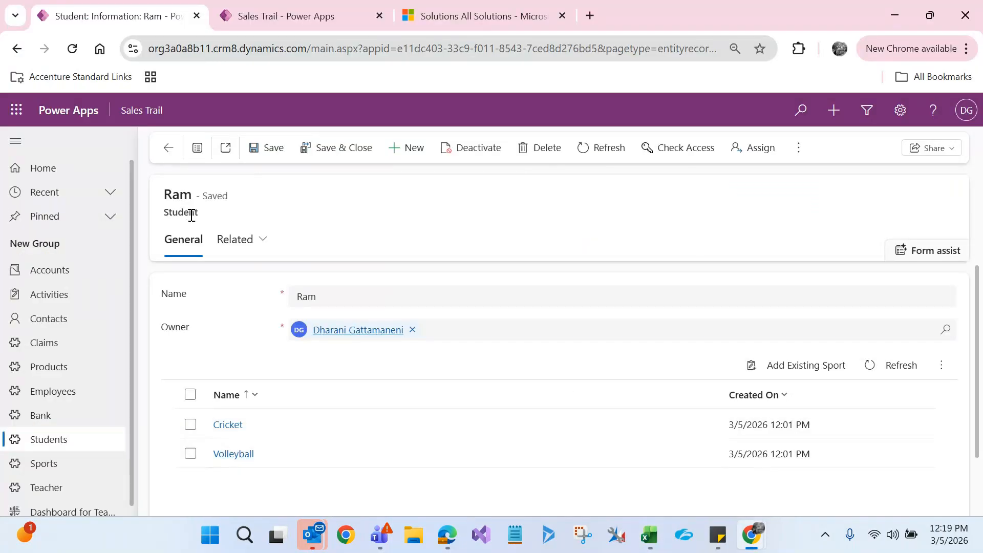
{"action": "left_click", "coordinate": [191, 426]}
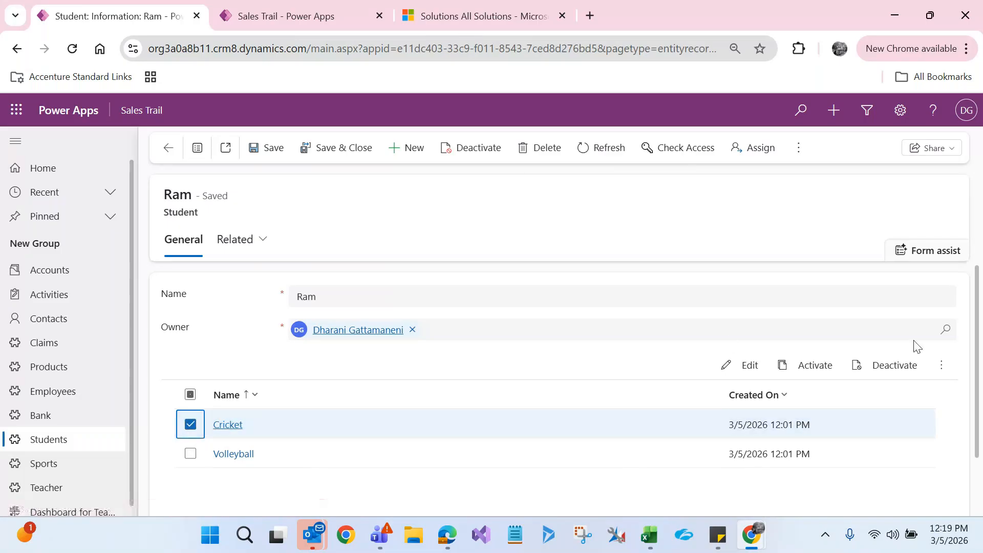
{"action": "left_click", "coordinate": [941, 365]}
{"action": "left_click", "coordinate": [843, 149]}
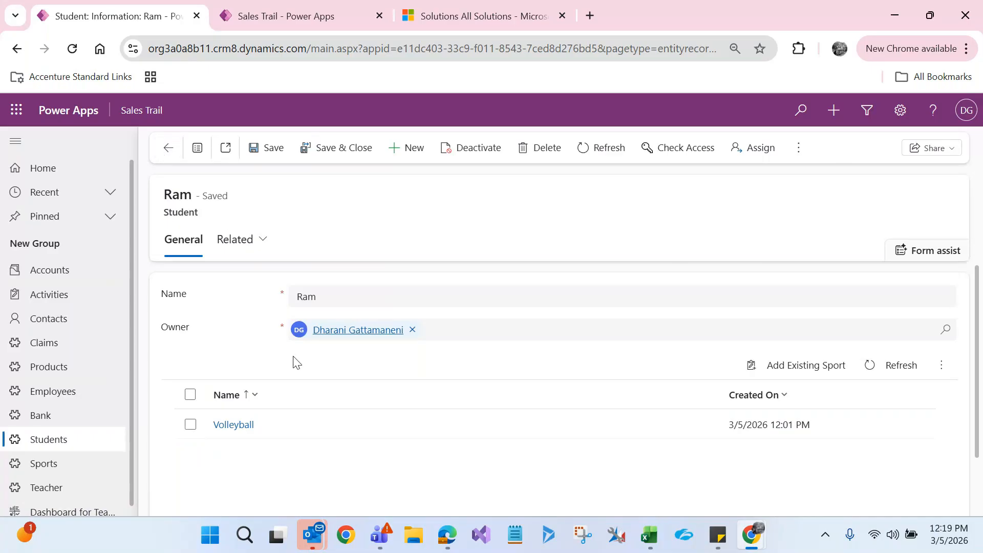
In the Excel workbook, clear this student's Cricket entry in H54:I54 of the Intermediate(Schema) table
{"action": "key", "text": "alt+Tab"}
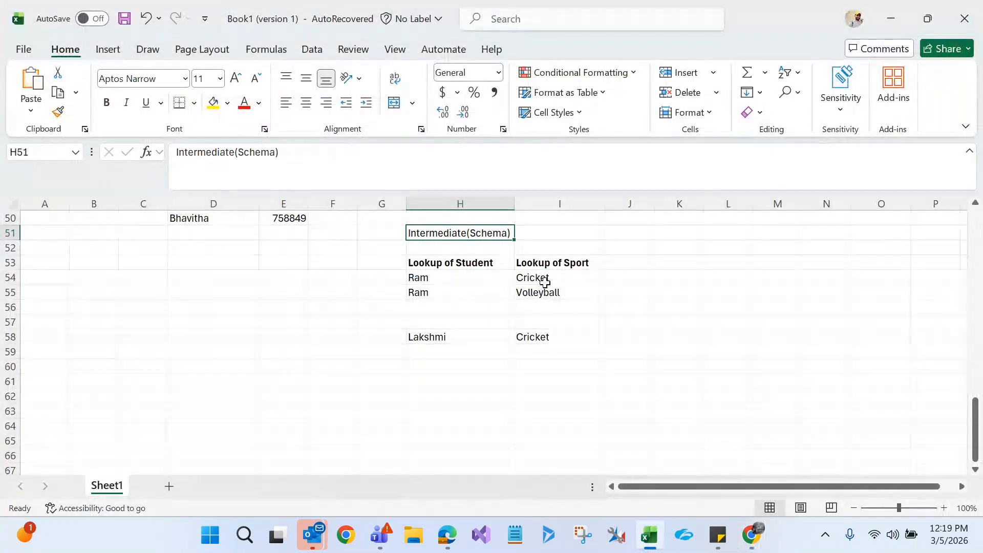
{"action": "left_click", "coordinate": [544, 278]}
{"action": "key", "text": "shift+Left"}
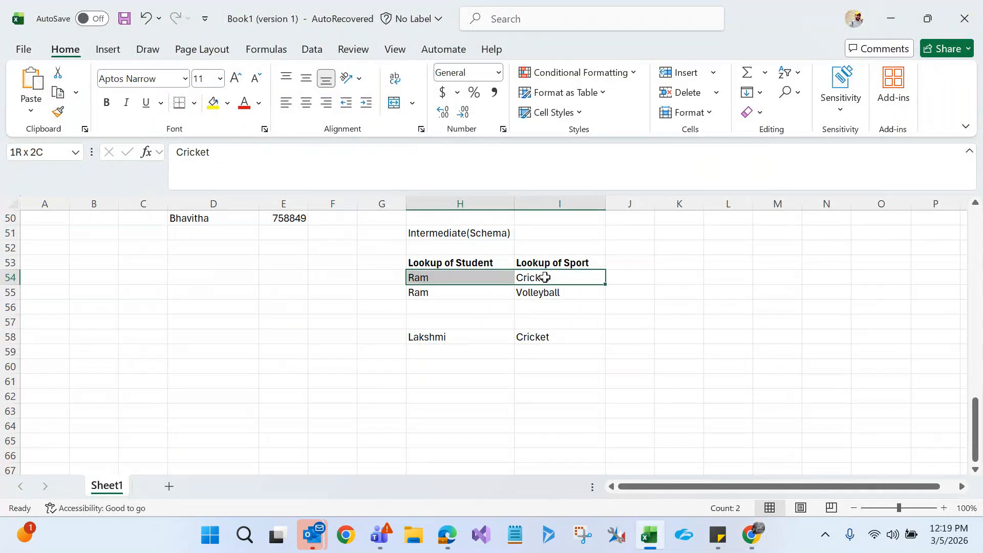
{"action": "key", "text": "Delete"}
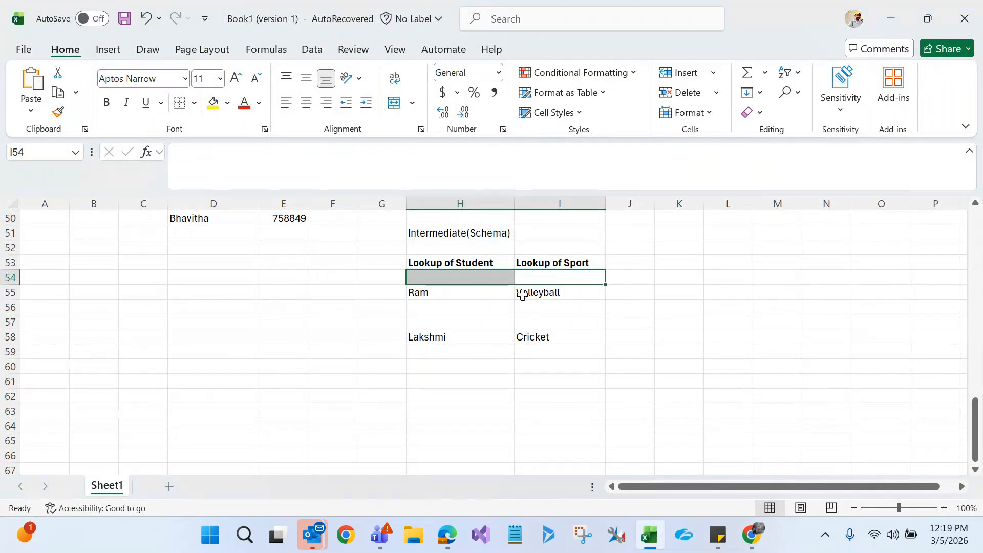
{"action": "left_click", "coordinate": [316, 366]}
Return to the open student record in Sales Trail and add the existing sport Football to its sports sub-grid
{"action": "key", "text": "alt+Tab"}
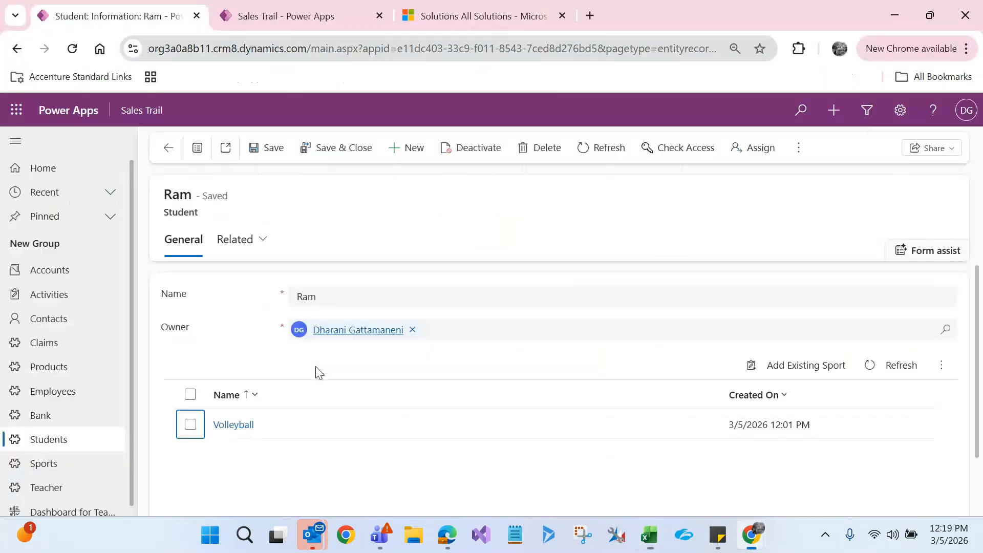
{"action": "left_click", "coordinate": [801, 362]}
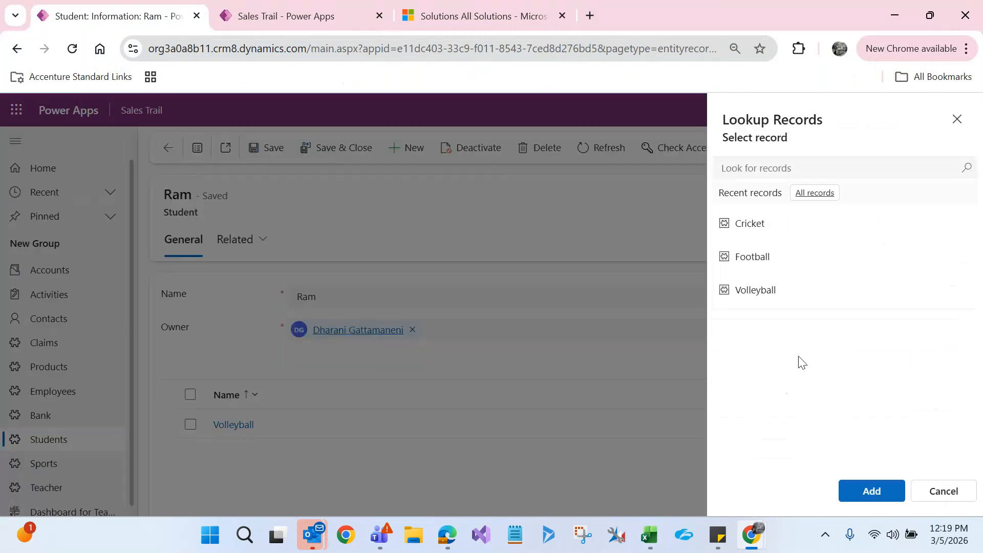
{"action": "left_click", "coordinate": [762, 259]}
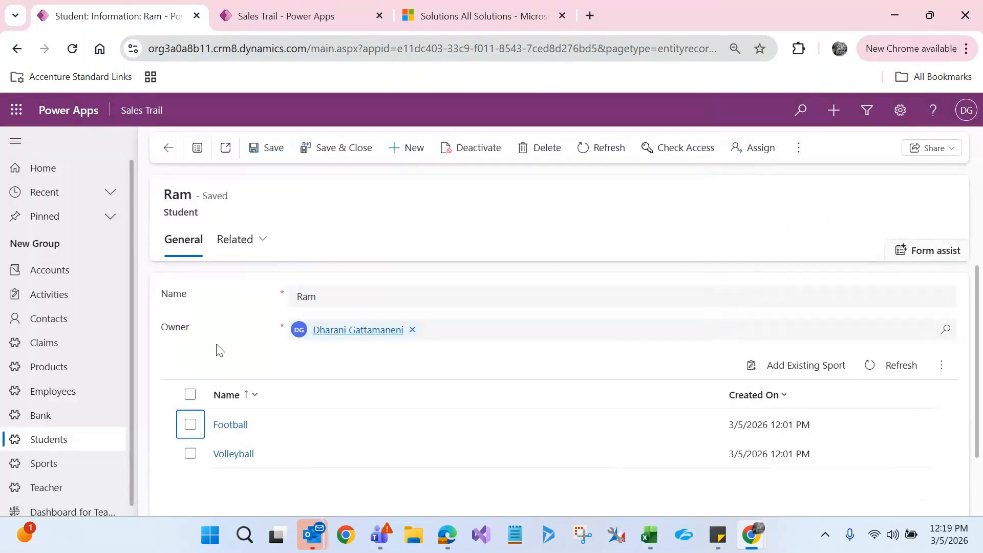
In the Excel workbook, enter the student's name in H54 and Football in I54 of the Intermediate(Schema) table
{"action": "key", "text": "alt+Tab"}
{"action": "left_click", "coordinate": [435, 281]}
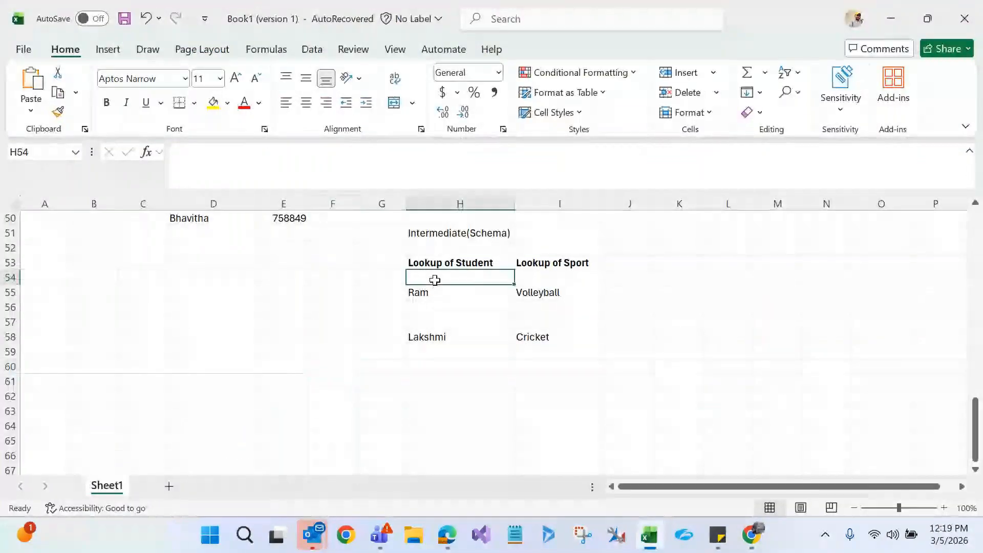
{"action": "type", "text": "Ram"}
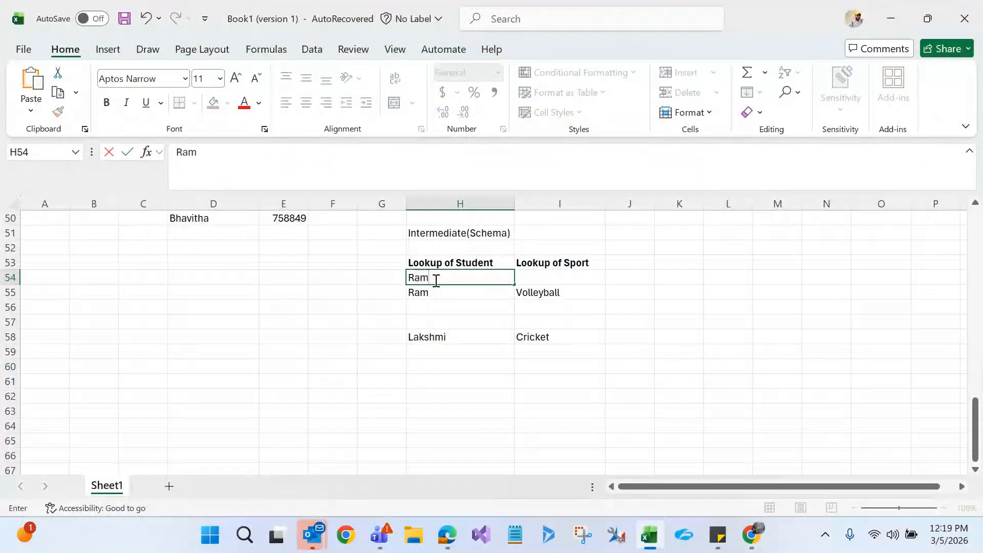
{"action": "left_click", "coordinate": [531, 271]}
{"action": "left_click", "coordinate": [531, 277]}
{"action": "type", "text": "Fo"}
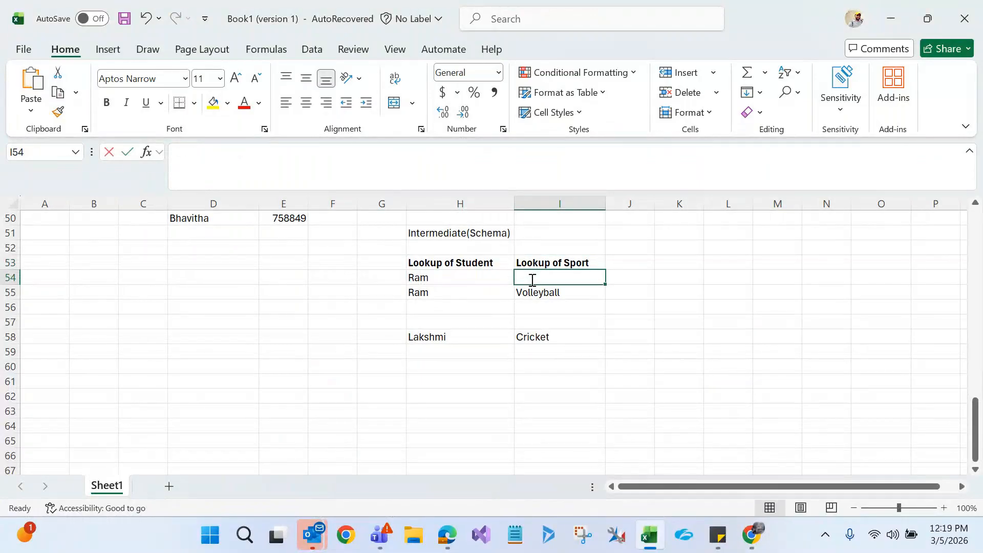
{"action": "type", "text": "otball"}
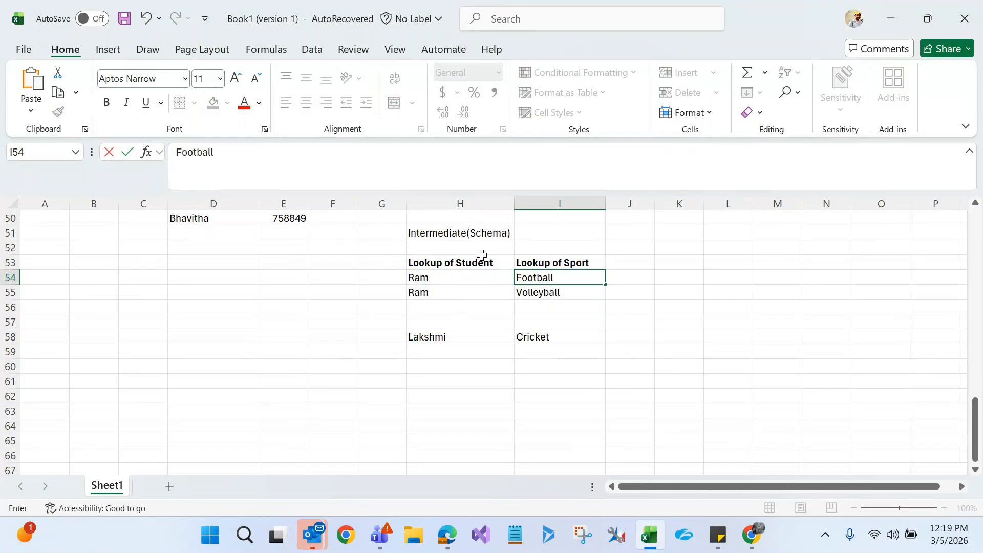
{"action": "left_click", "coordinate": [455, 239]}
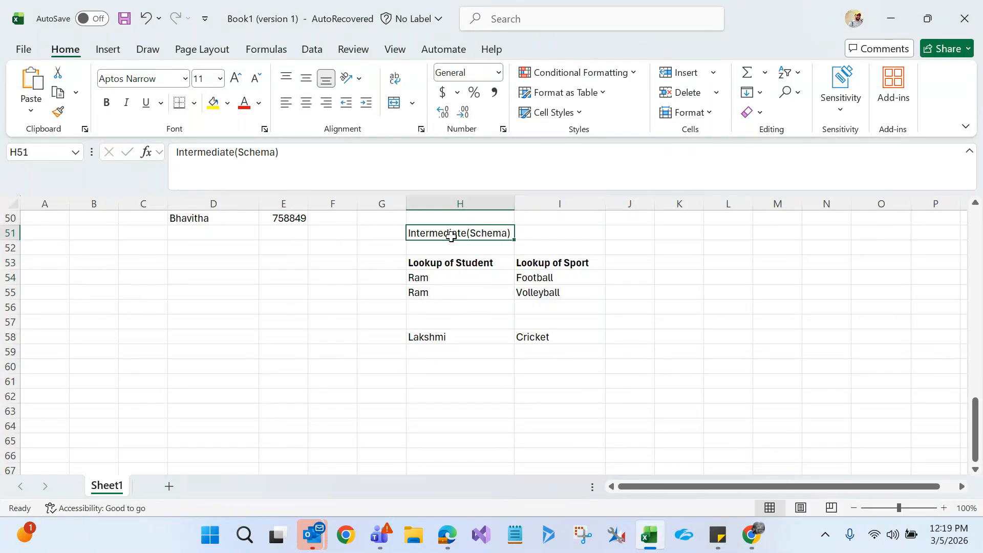
Switch to the Walmart CRM Components solution, collapse the Sport and Student entities, and show Contact's 1:N relationships
{"action": "left_click_drag", "start_coordinate": [974, 442], "coordinate": [981, 266]}
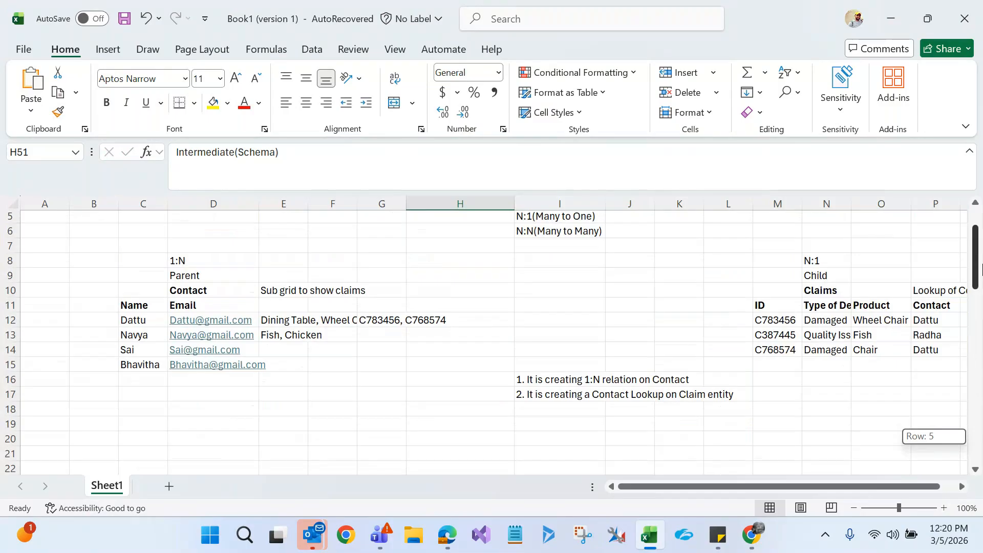
{"action": "left_click_drag", "start_coordinate": [981, 266], "coordinate": [979, 250]}
{"action": "key", "text": "alt+Tab"}
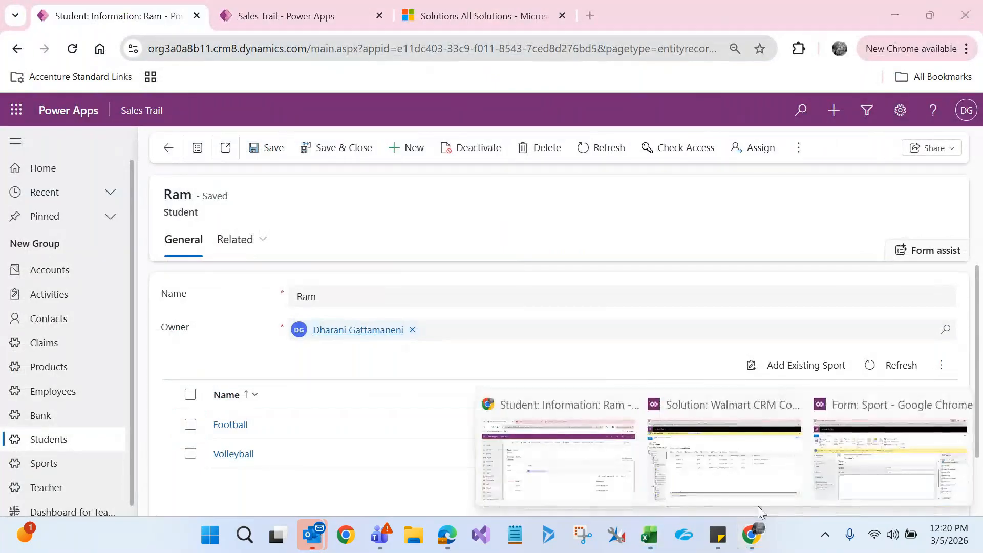
{"action": "left_click", "coordinate": [758, 507]}
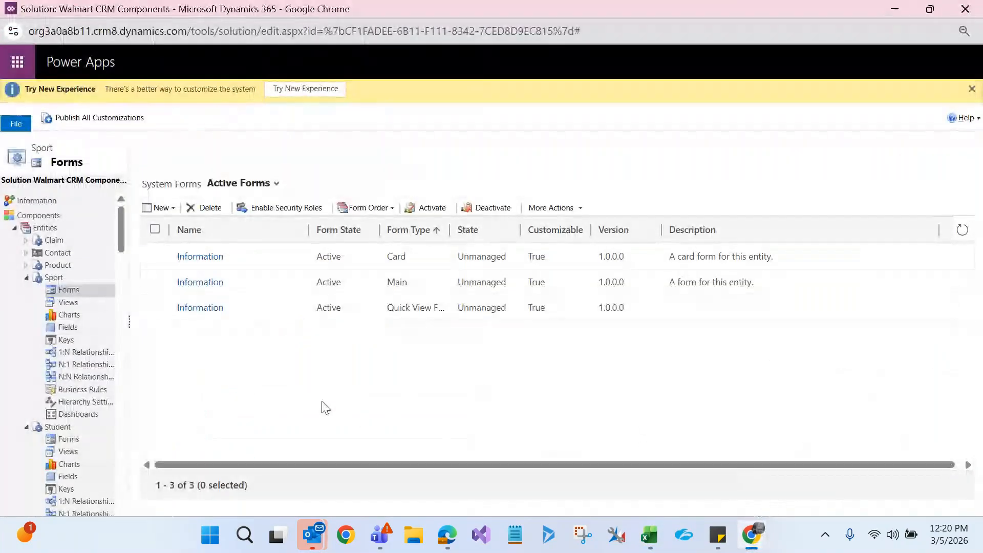
{"action": "left_click", "coordinate": [26, 281]}
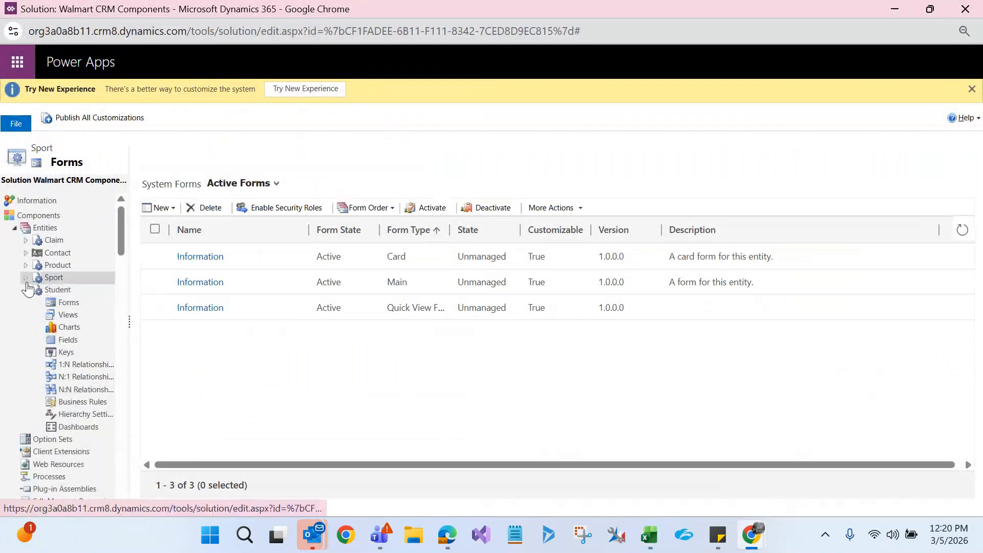
{"action": "left_click", "coordinate": [26, 290]}
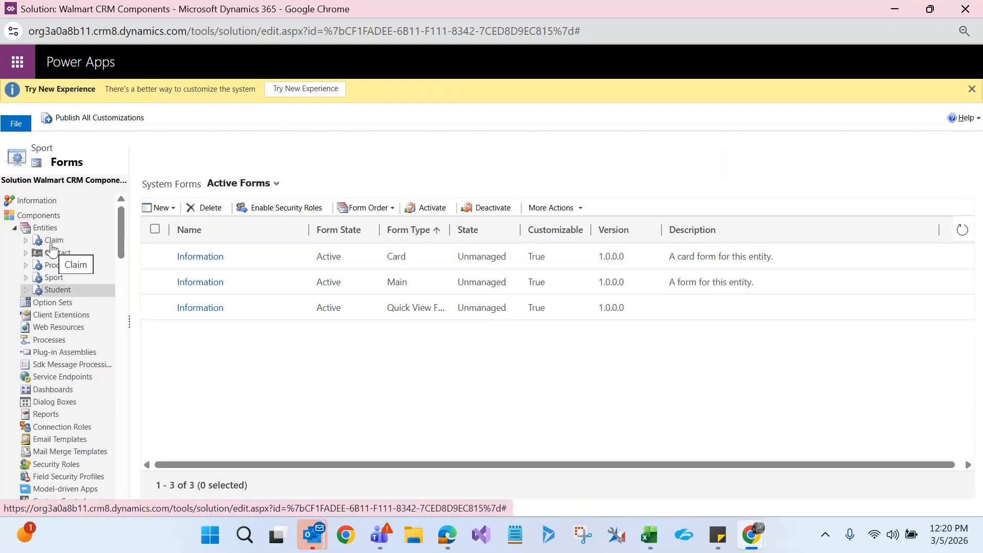
{"action": "left_click", "coordinate": [25, 253]}
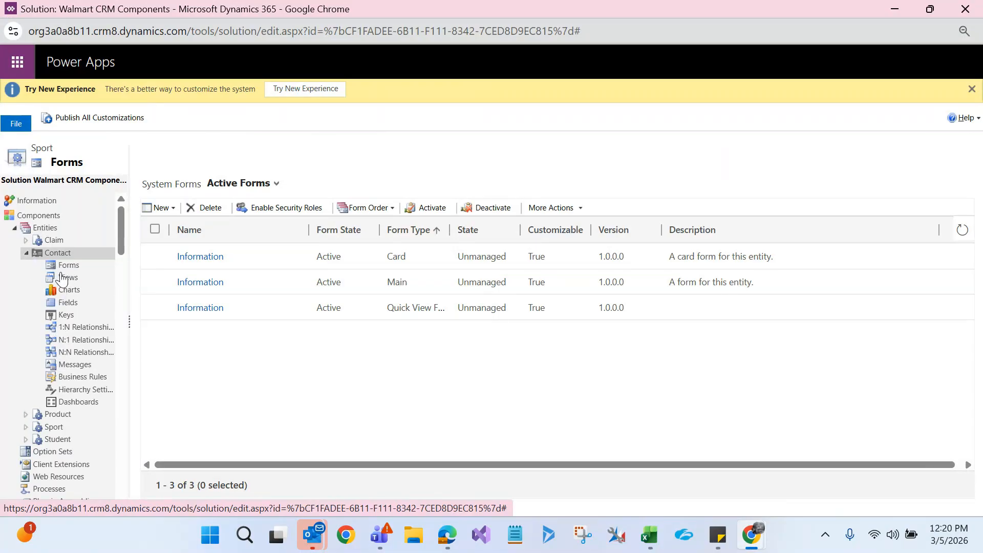
{"action": "left_click", "coordinate": [82, 328]}
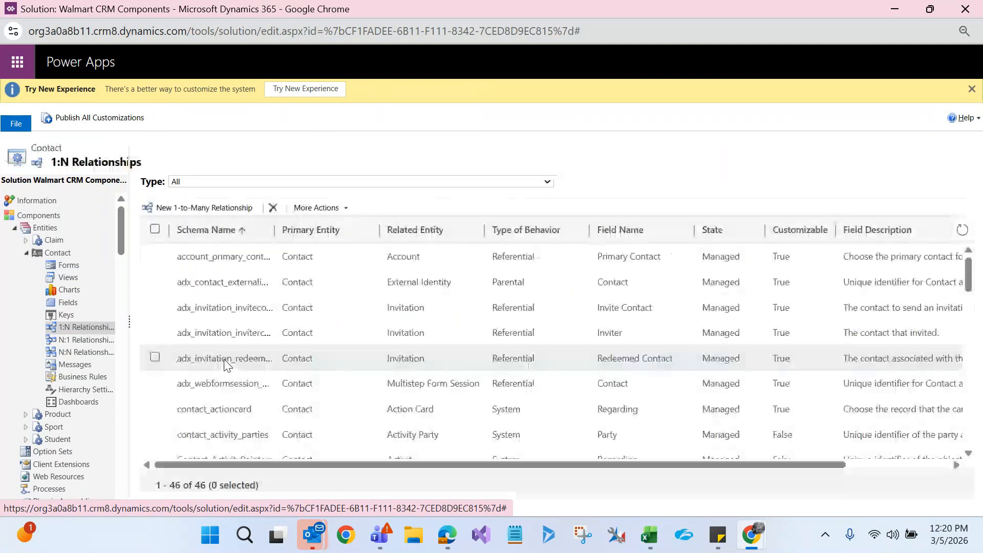
List the Claim entity's N:1 relationships by primary entity, examine the Contact to Claim relationship definition, and close it
{"action": "left_click", "coordinate": [52, 240]}
{"action": "left_click", "coordinate": [68, 328]}
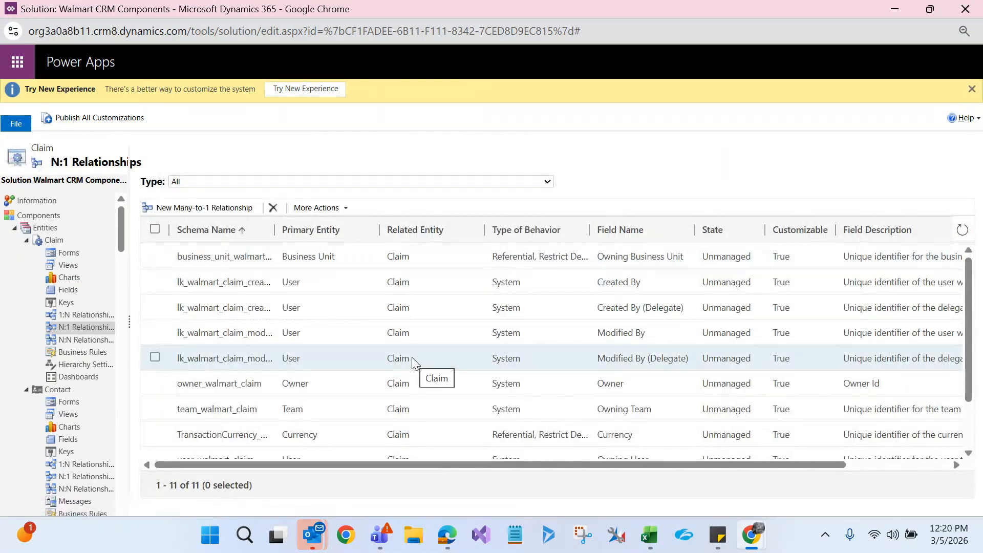
{"action": "left_click", "coordinate": [339, 230]}
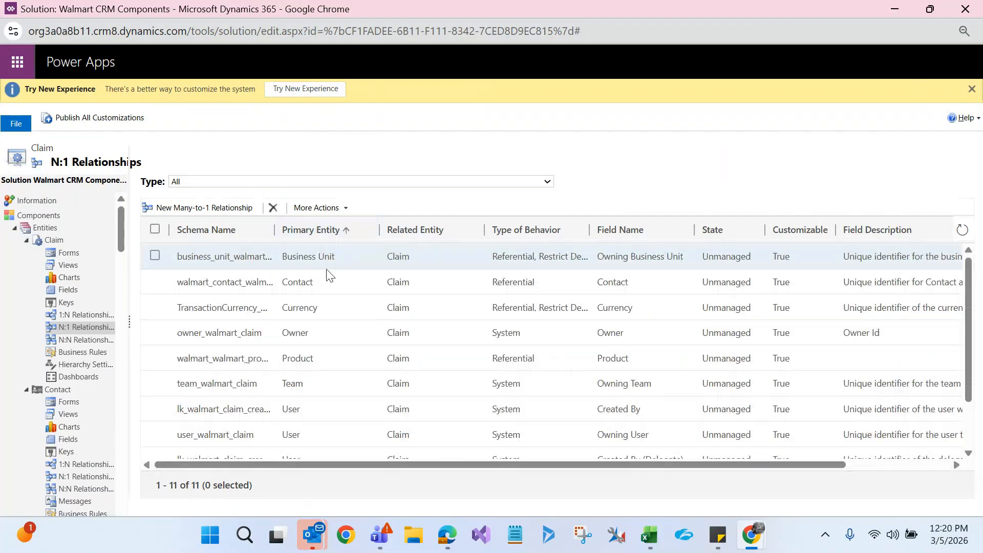
{"action": "left_click", "coordinate": [325, 285]}
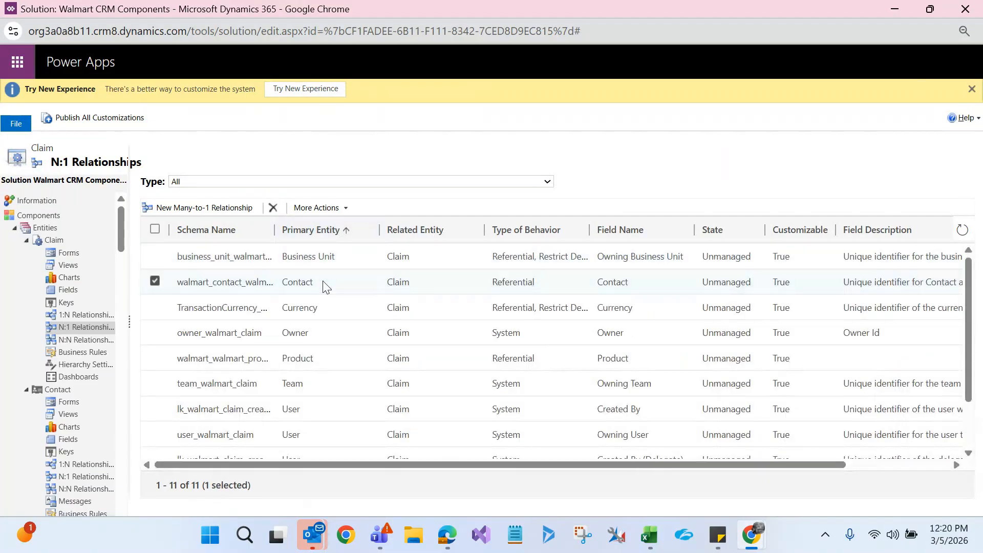
{"action": "double_click", "coordinate": [323, 284]}
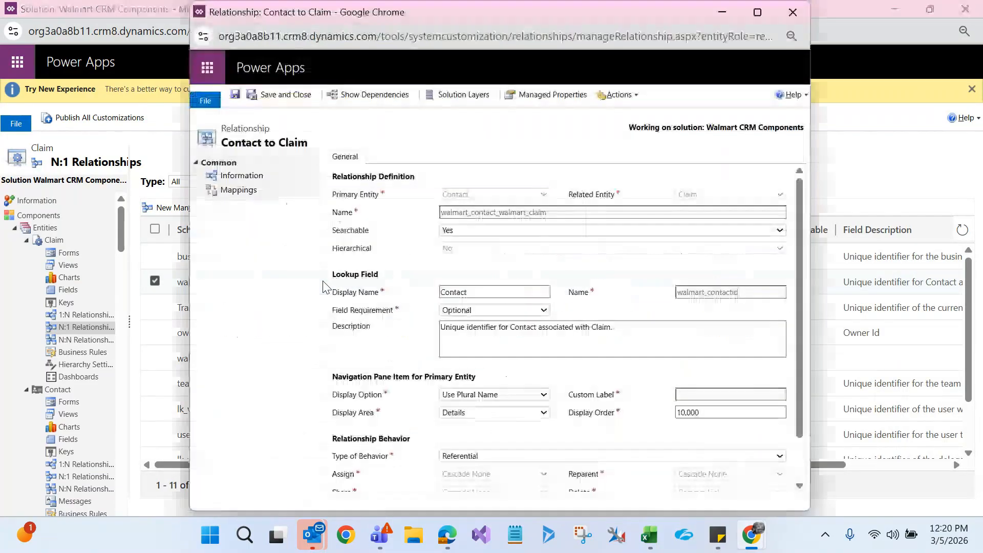
{"action": "left_click", "coordinate": [754, 7]}
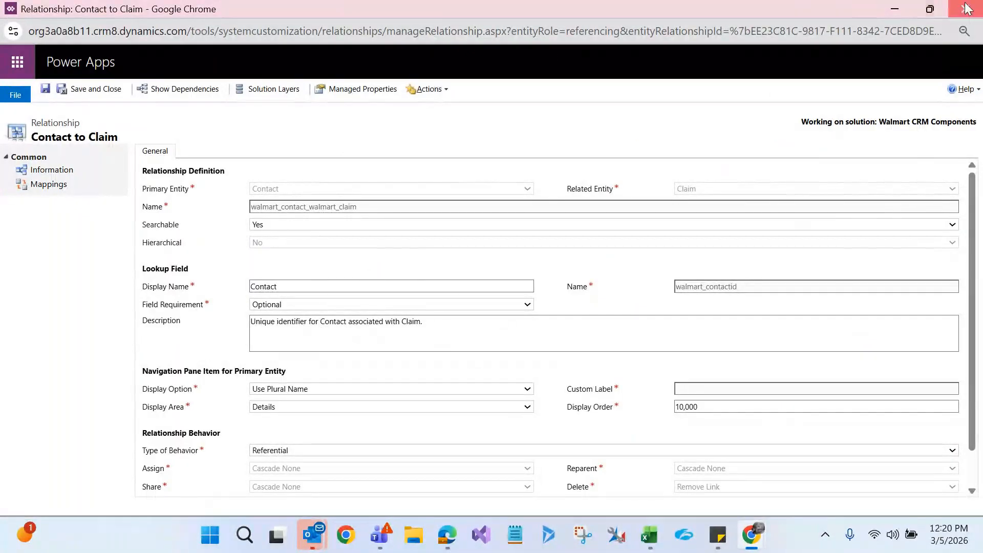
{"action": "left_click", "coordinate": [968, 9]}
Start a new many-to-one relationship on the Claim entity and set its type of behavior to Parental
{"action": "left_click", "coordinate": [185, 208]}
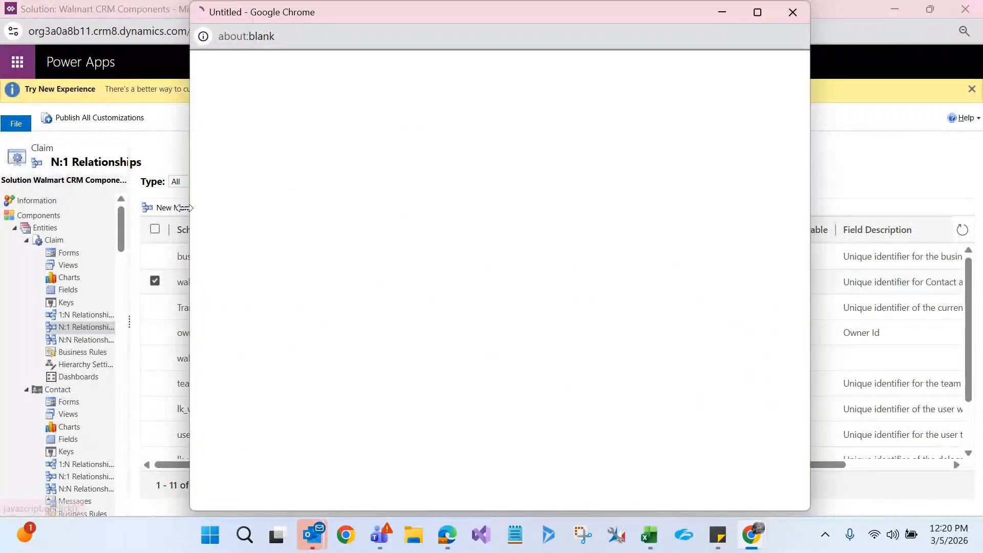
{"action": "double_click", "coordinate": [533, 11]}
{"action": "left_click_drag", "start_coordinate": [975, 270], "coordinate": [982, 342]}
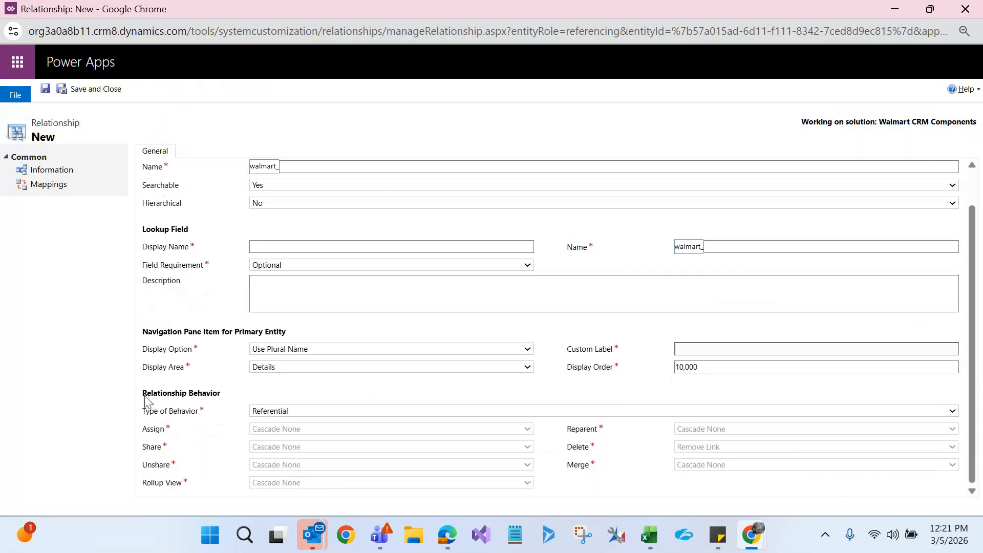
{"action": "left_click_drag", "start_coordinate": [144, 397], "coordinate": [222, 402]}
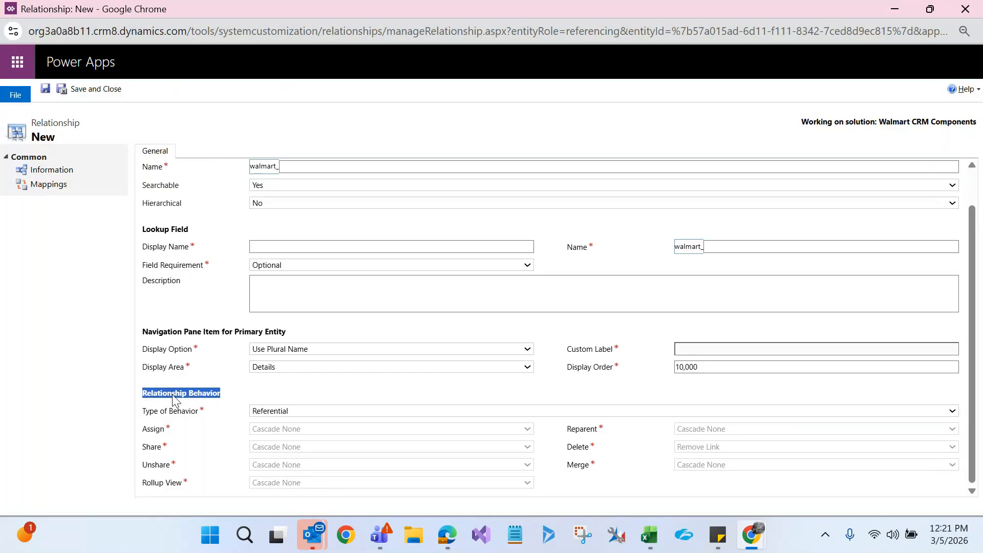
{"action": "left_click", "coordinate": [296, 413]}
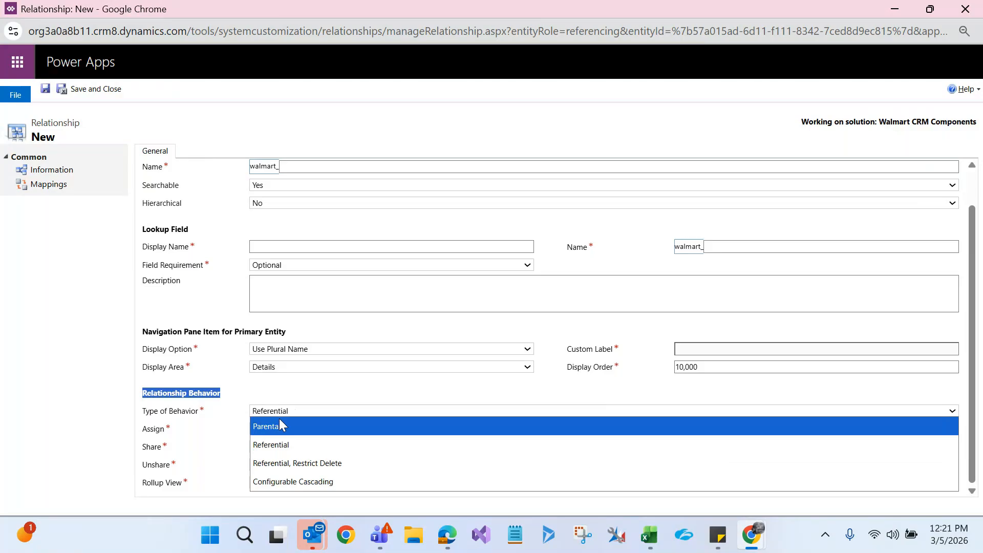
{"action": "left_click", "coordinate": [277, 420]}
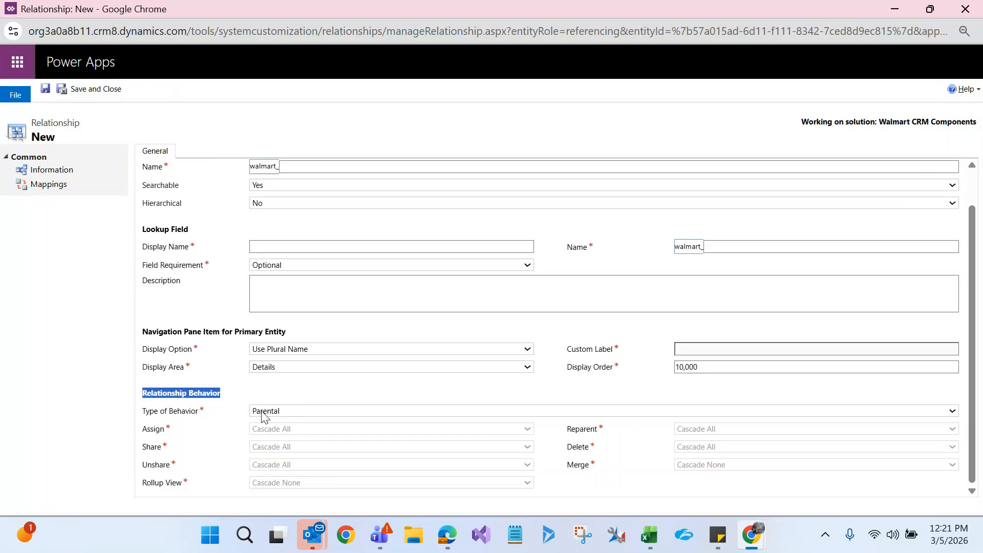
Step the new relationship's type of behavior through Parental, Referential, and Referential, Restrict Delete, ending on Configurable Cascading
{"action": "left_click", "coordinate": [263, 415]}
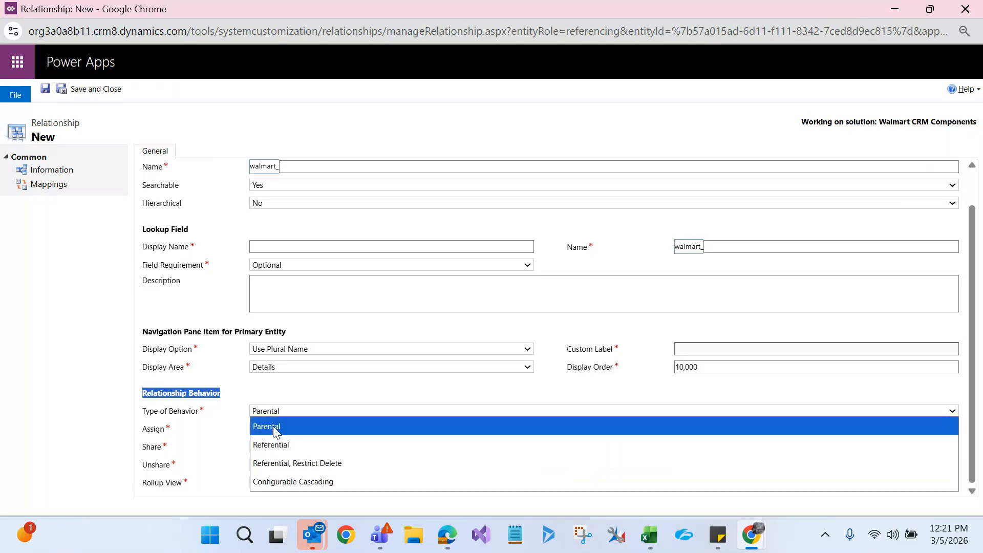
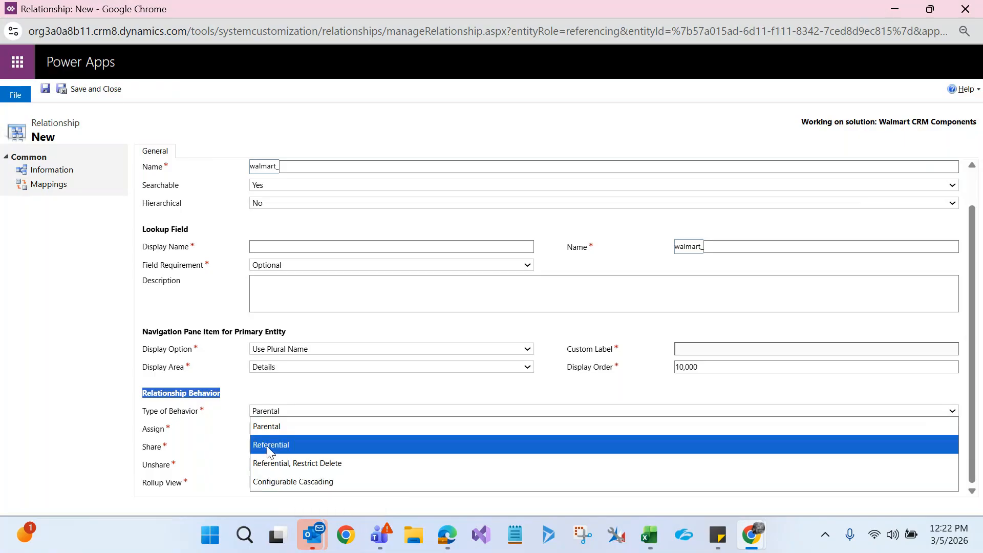
{"action": "left_click", "coordinate": [265, 428]}
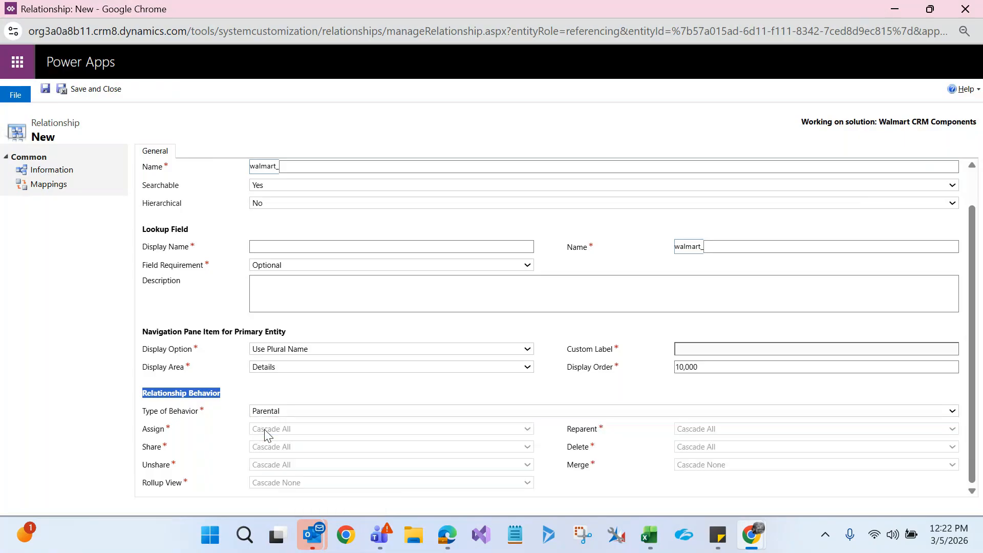
{"action": "left_click", "coordinate": [273, 412]}
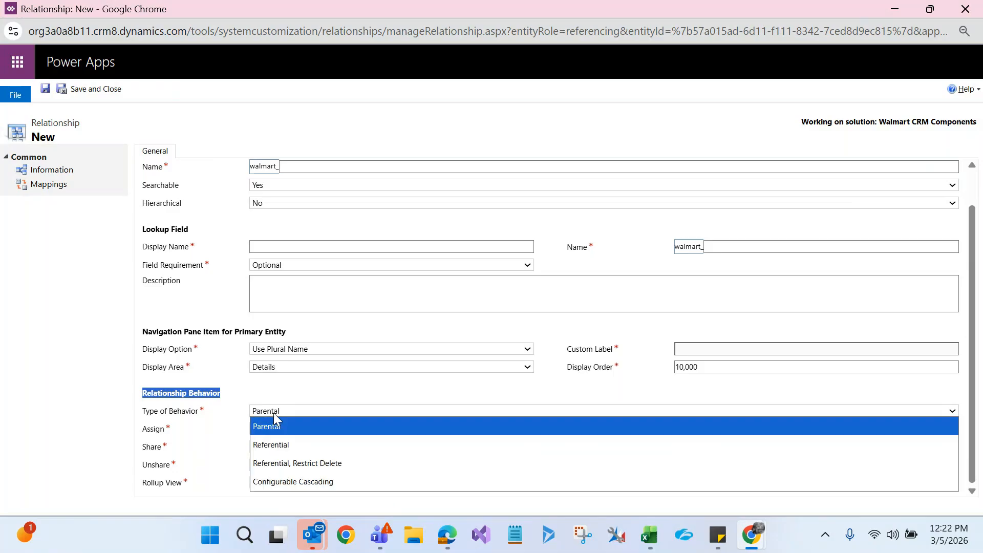
{"action": "left_click", "coordinate": [280, 443]}
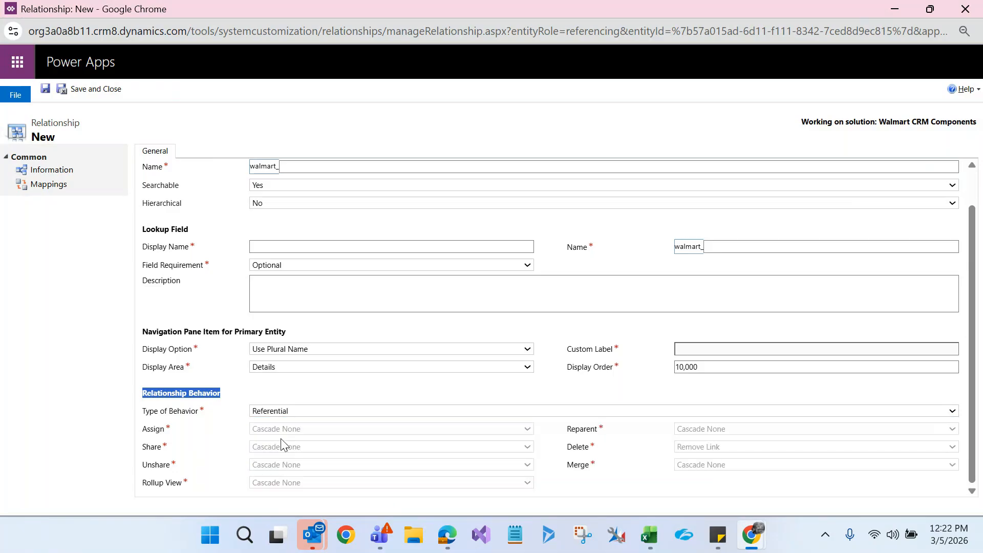
{"action": "left_click", "coordinate": [291, 415]}
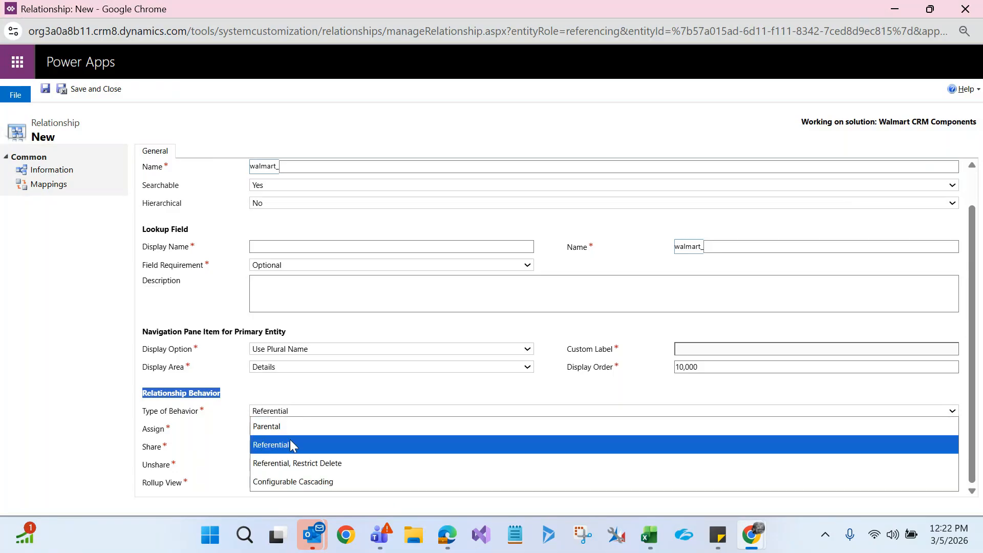
{"action": "left_click", "coordinate": [296, 459]}
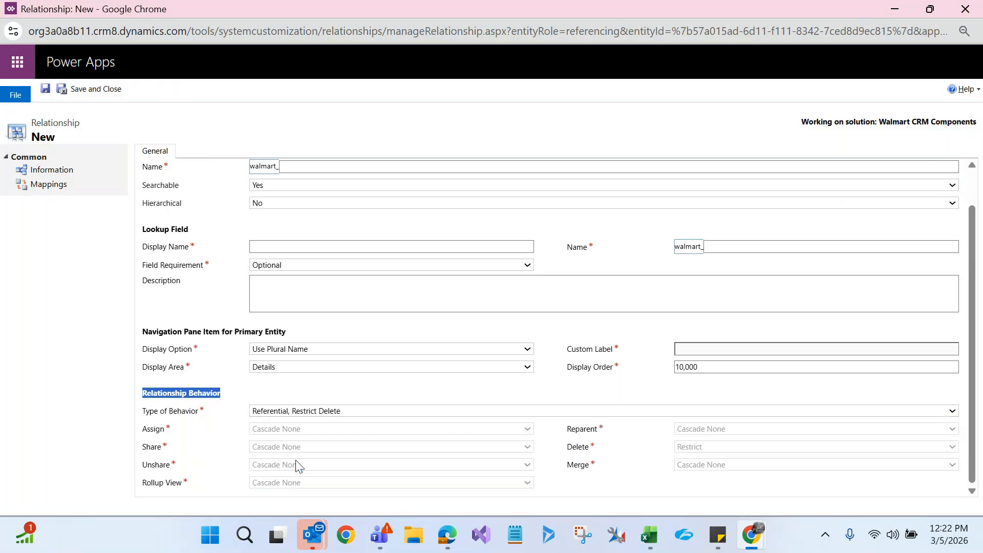
{"action": "left_click", "coordinate": [281, 411]}
{"action": "left_click", "coordinate": [289, 482]}
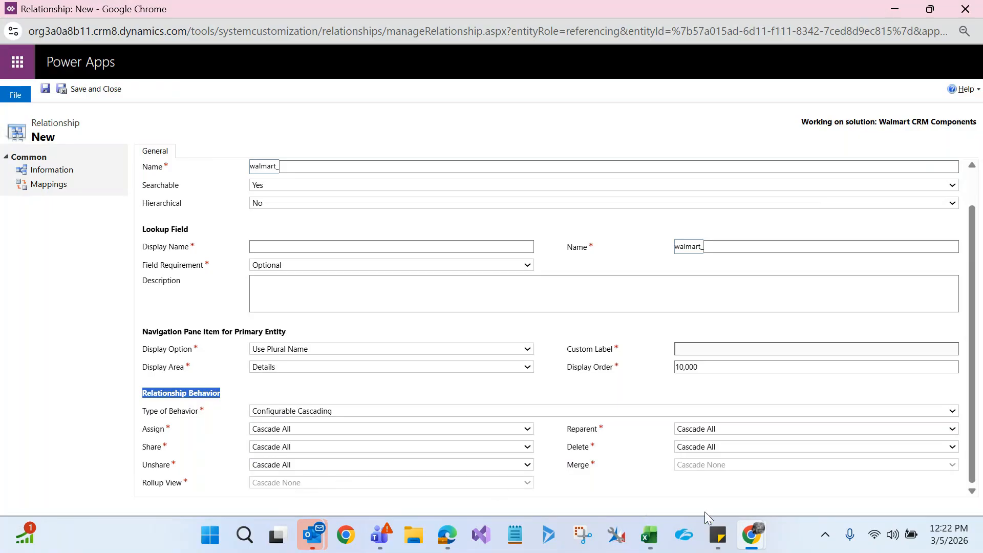
Switch to the main browser window and search the web for "ms crm relationship behaviors" in a new tab
{"action": "mouse_move", "coordinate": [762, 548]}
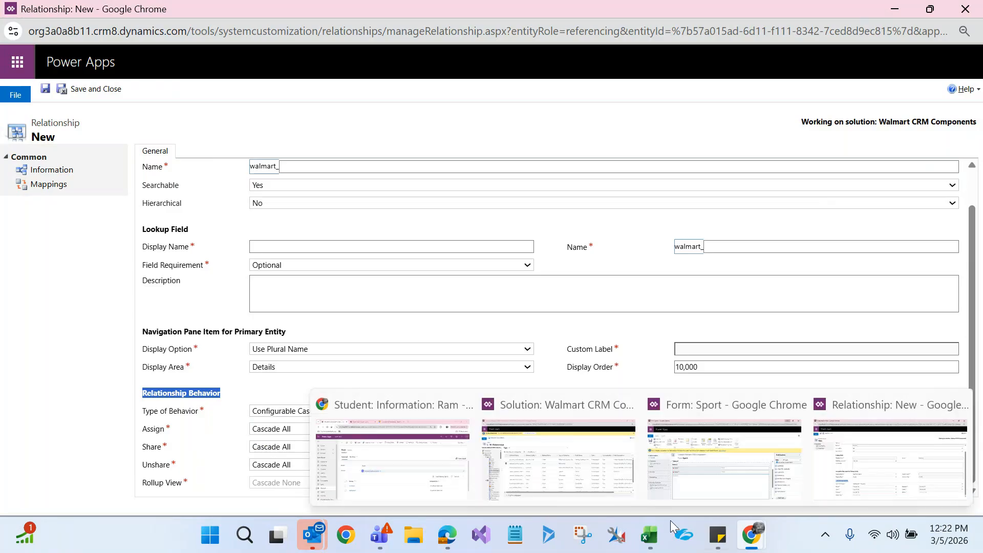
{"action": "left_click", "coordinate": [441, 459]}
{"action": "left_click", "coordinate": [590, 15]}
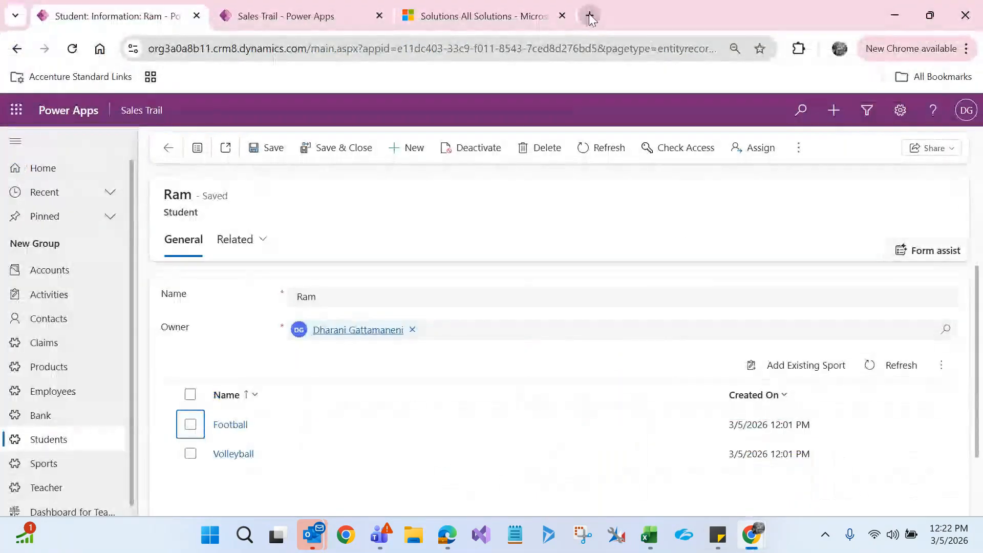
{"action": "type", "text": "ms crm"}
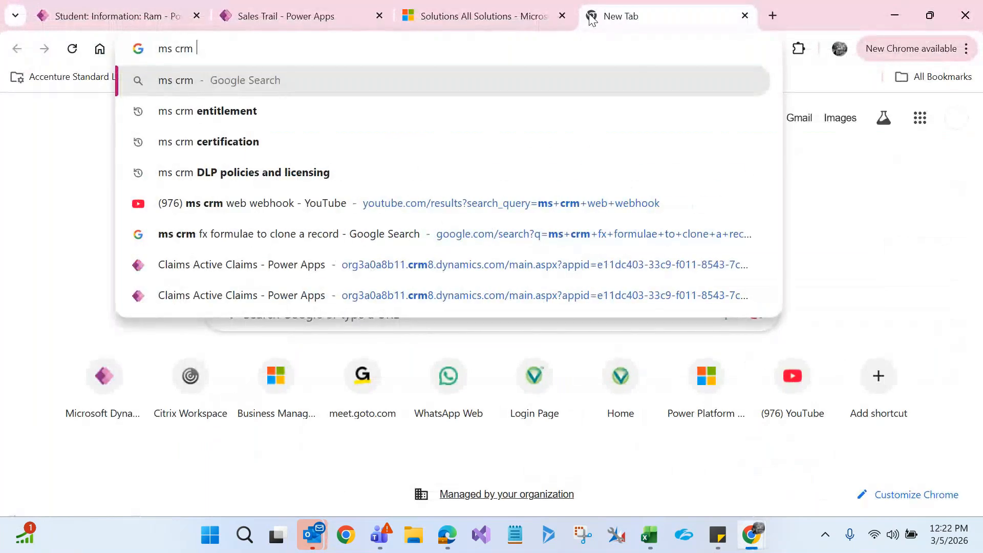
{"action": "type", "text": " relationship b"}
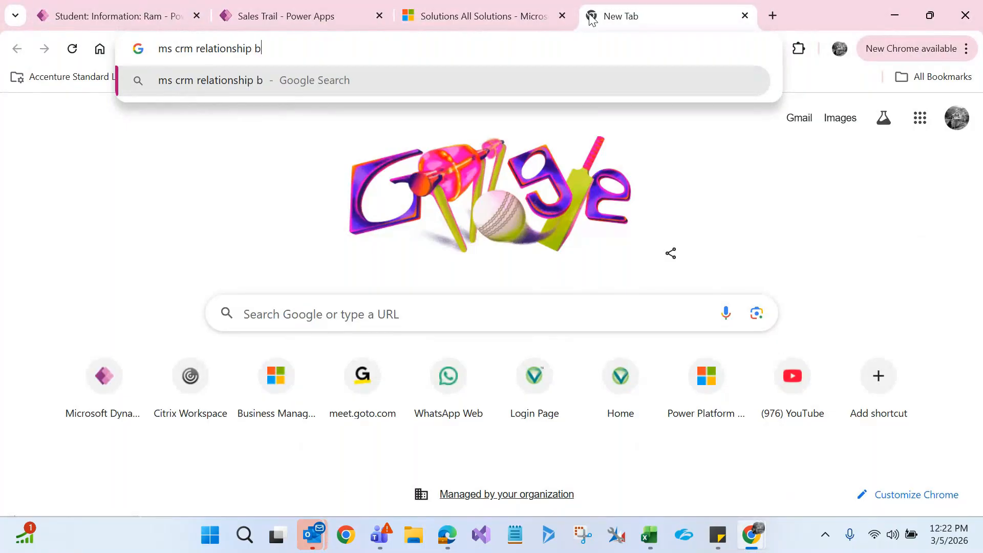
{"action": "type", "text": "eh"}
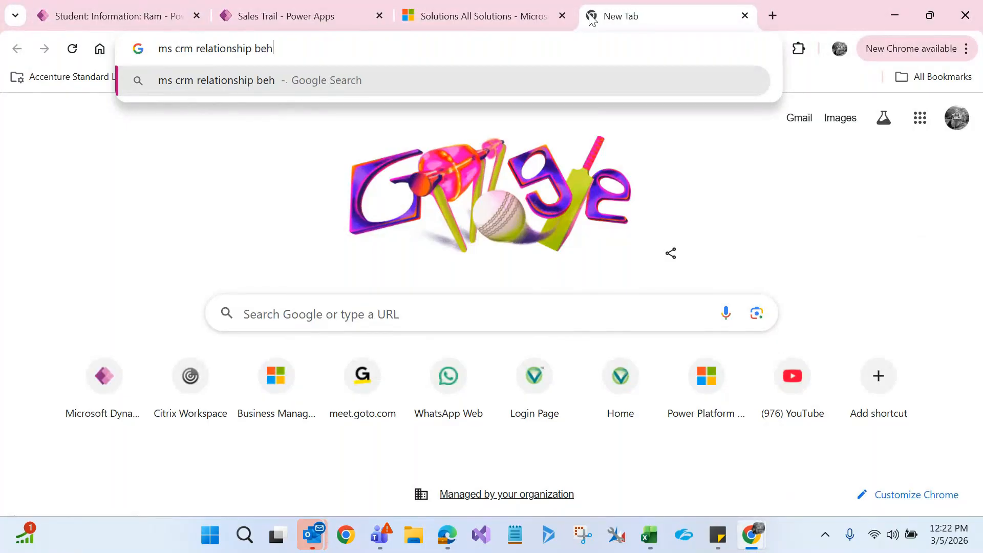
{"action": "type", "text": "aviors"}
{"action": "key", "text": "Return"}
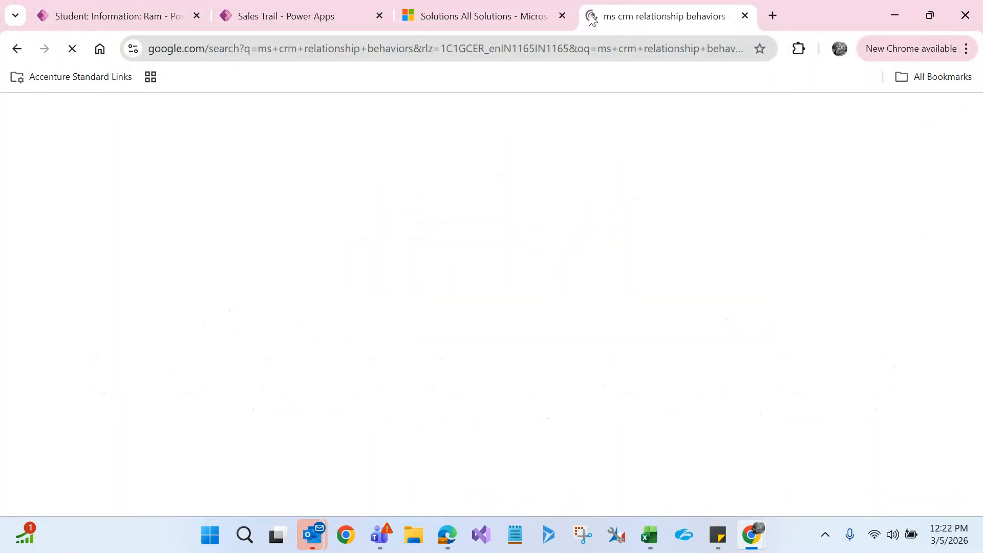
Open the Inogic CRM Relationship Behavior result in a separate tab and expand the AI Overview to read the key behavior types
{"action": "right_click", "coordinate": [333, 263]}
{"action": "left_click", "coordinate": [379, 280]}
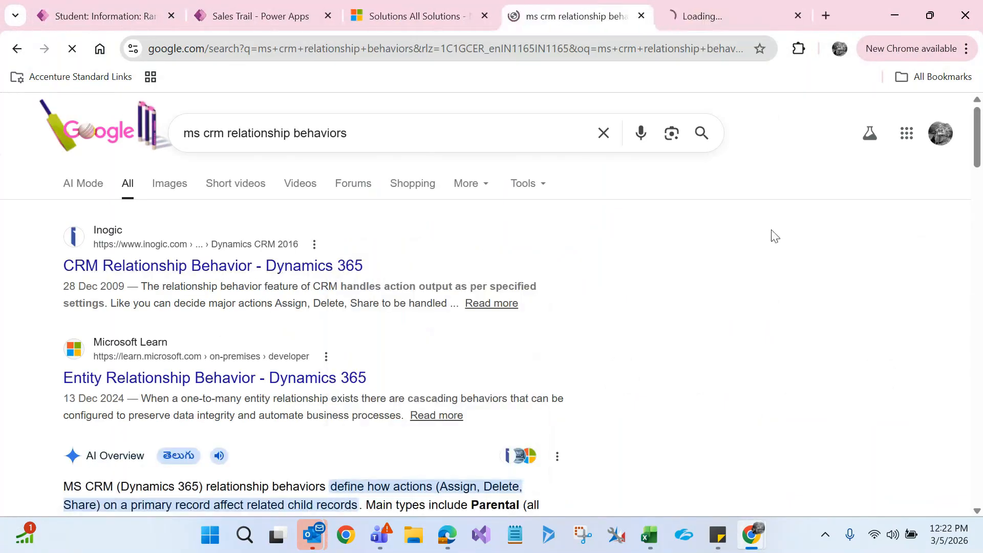
{"action": "scroll", "coordinate": [981, 164], "scroll_direction": "down", "scroll_amount": 8}
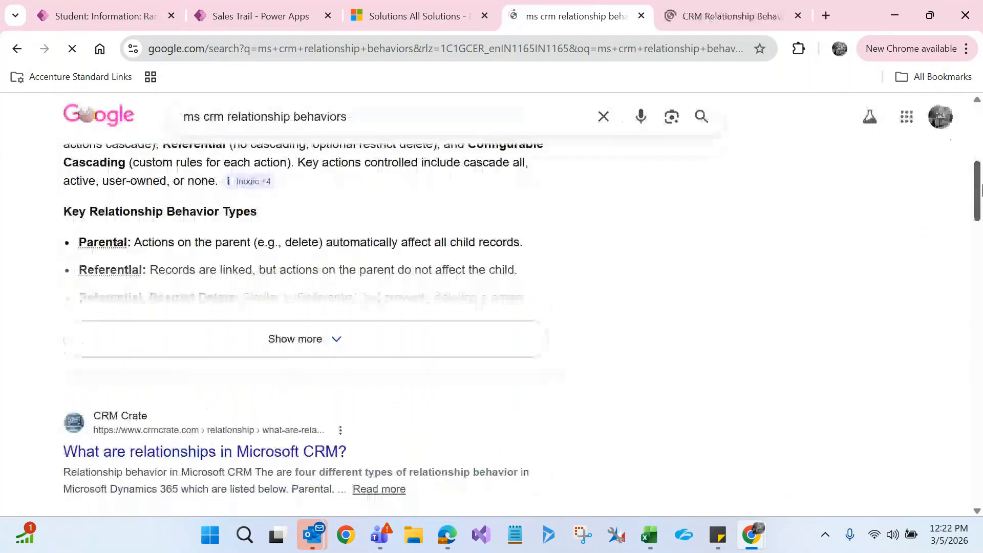
{"action": "left_click", "coordinate": [426, 339]}
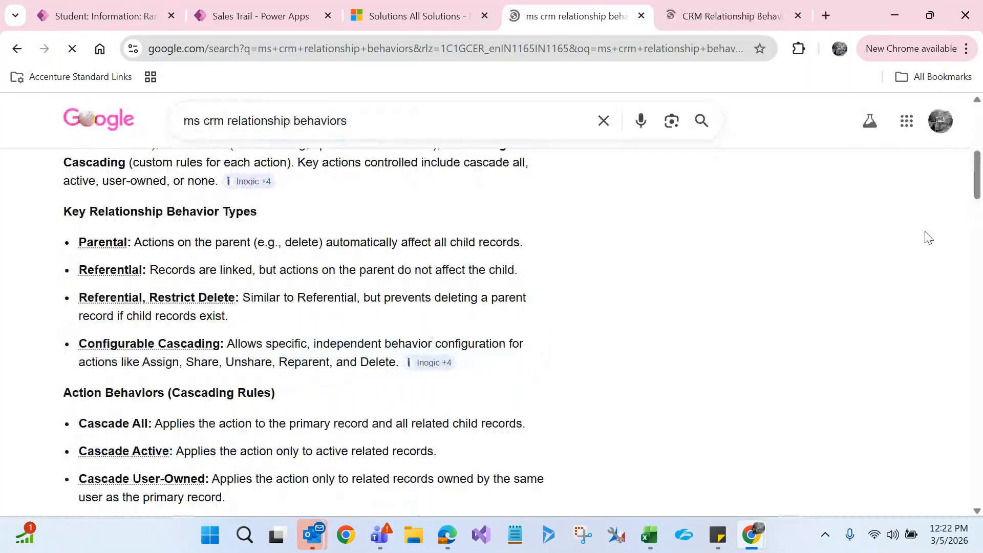
{"action": "left_click_drag", "start_coordinate": [981, 177], "coordinate": [980, 159]}
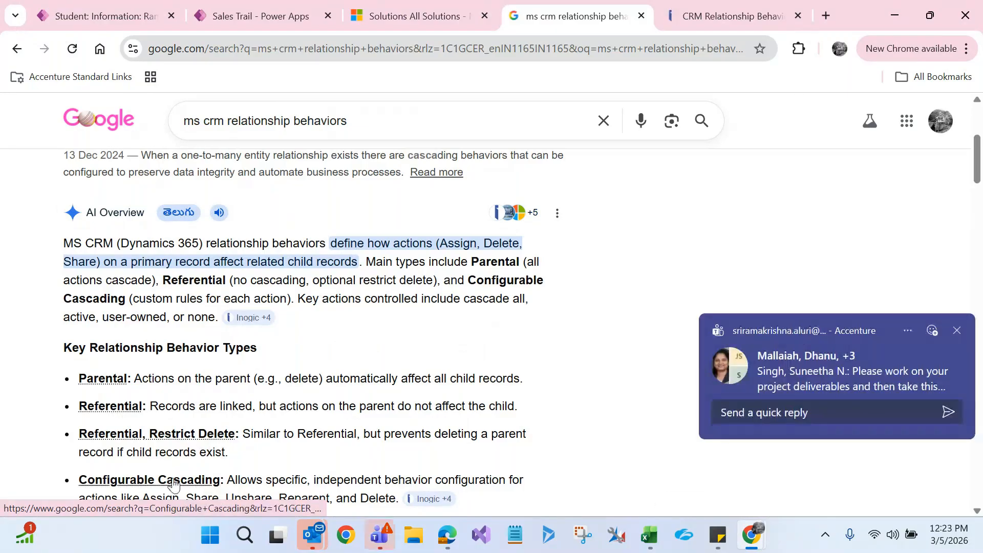
{"action": "left_click", "coordinate": [958, 331]}
{"action": "scroll", "coordinate": [900, 185], "scroll_direction": "down", "scroll_amount": 2}
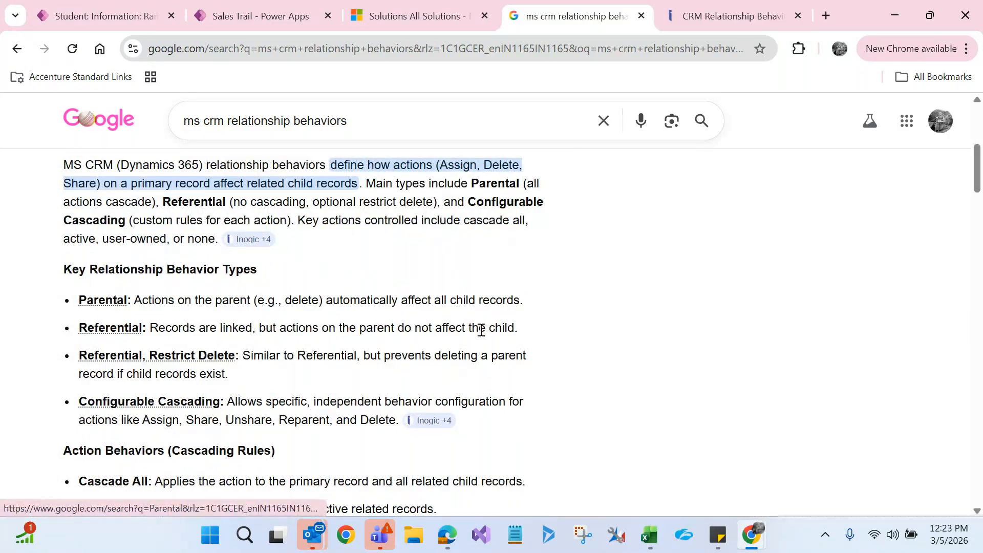
Set the new relationship's type of behavior to Parental and highlight the Parental definition in the search overview for comparison
{"action": "mouse_move", "coordinate": [753, 549]}
{"action": "left_click", "coordinate": [866, 465]}
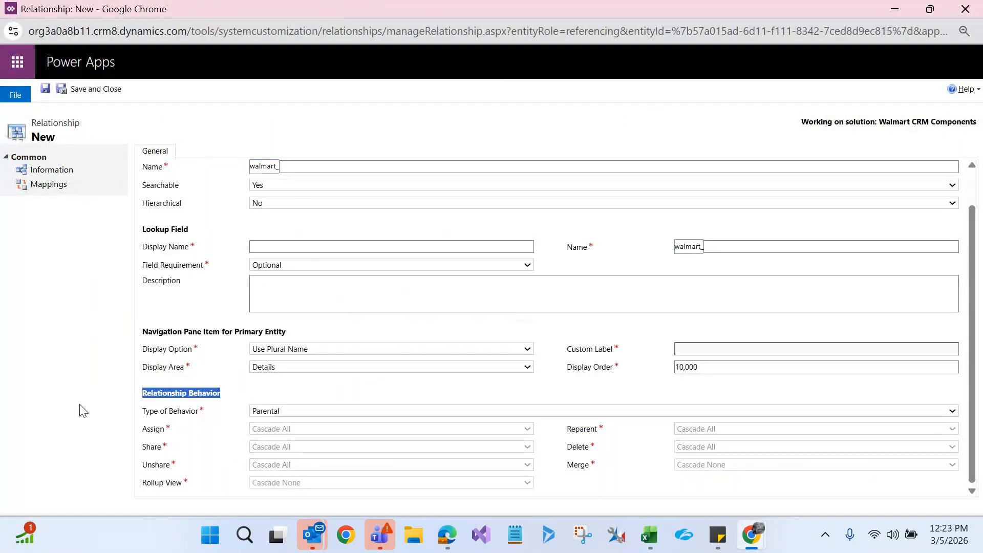
{"action": "key", "text": "alt+Tab"}
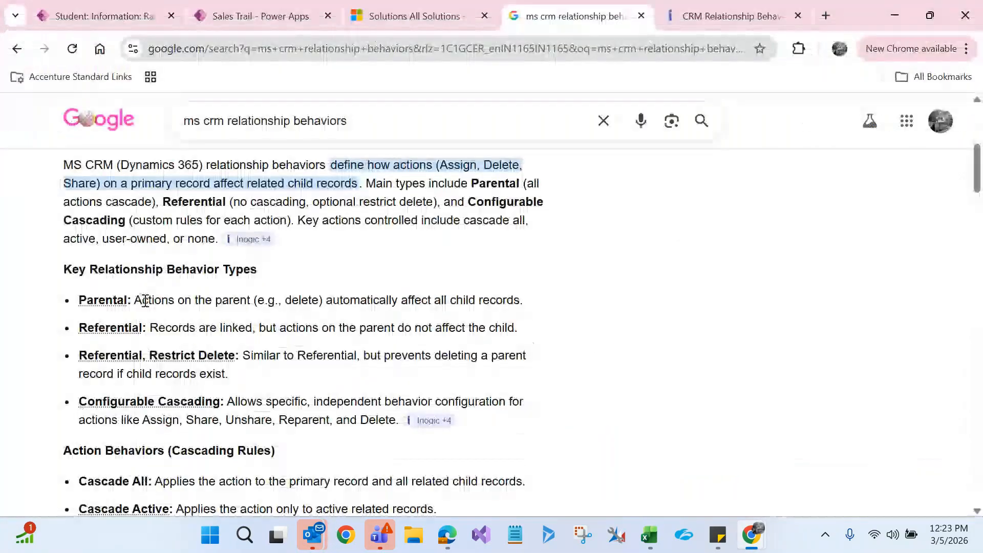
{"action": "left_click_drag", "start_coordinate": [135, 301], "coordinate": [519, 289]}
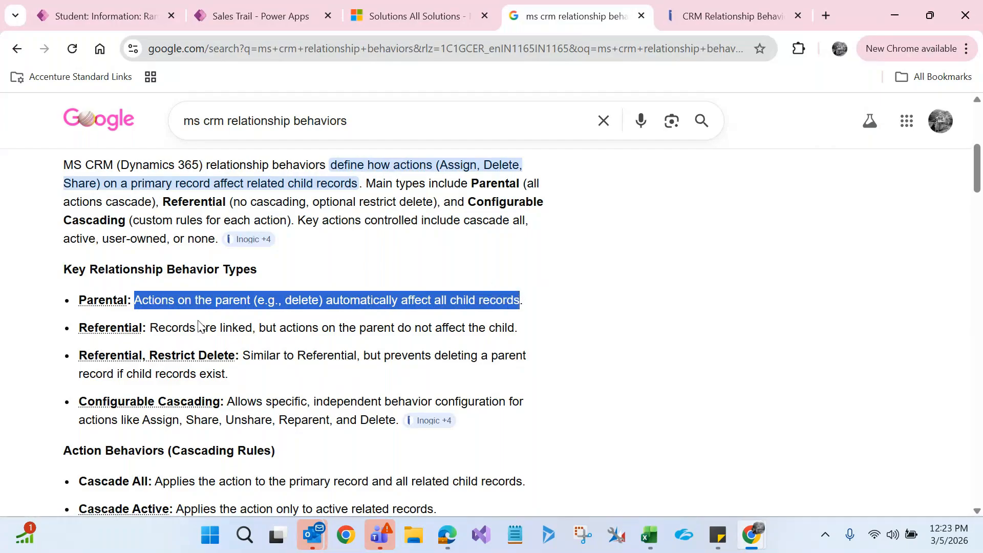
{"action": "key", "text": "alt+Tab"}
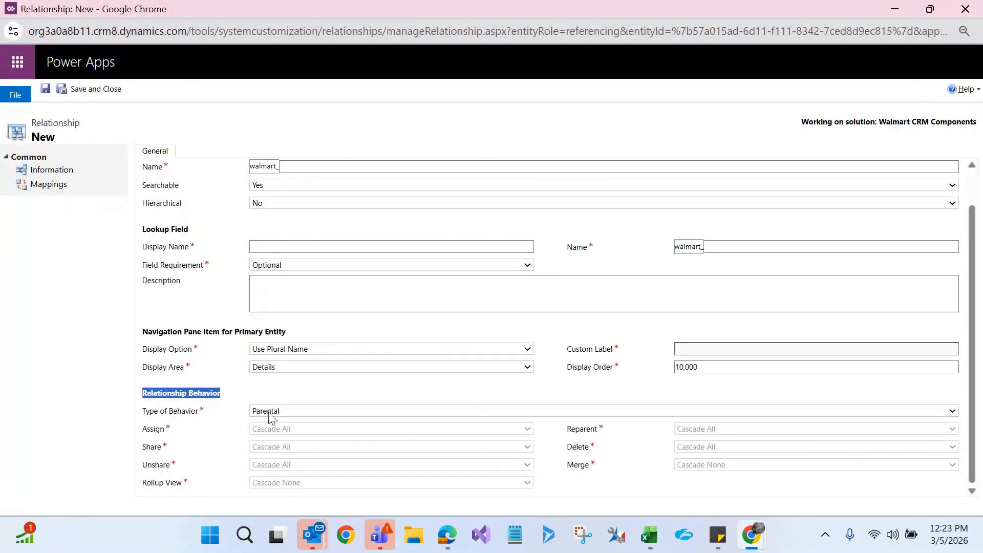
{"action": "key", "text": "alt+Tab"}
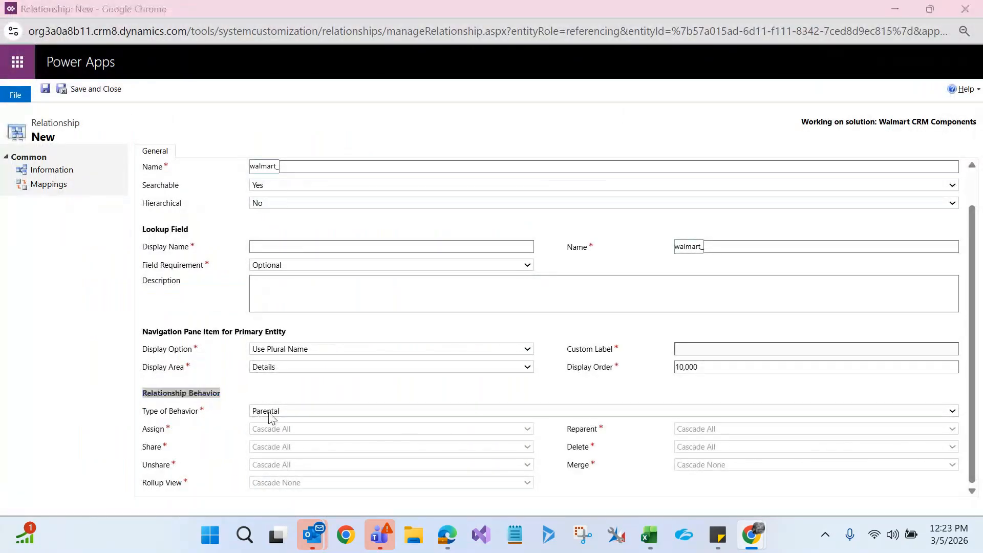
{"action": "key", "text": "alt+Tab"}
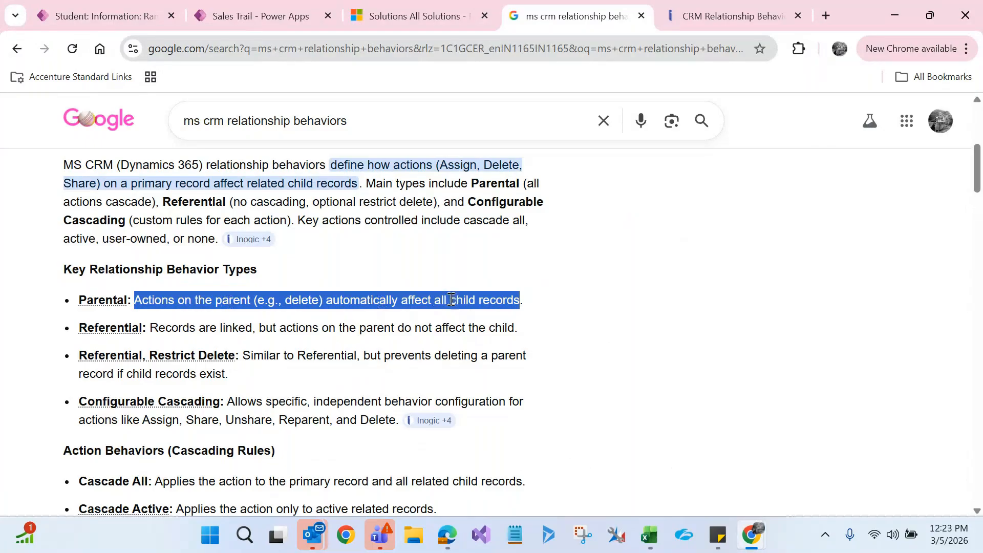
Switch to the Excel workbook and examine the 1:N Contact table and the N:1 Claims table, including the first contact's claim IDs
{"action": "left_click", "coordinate": [649, 535]}
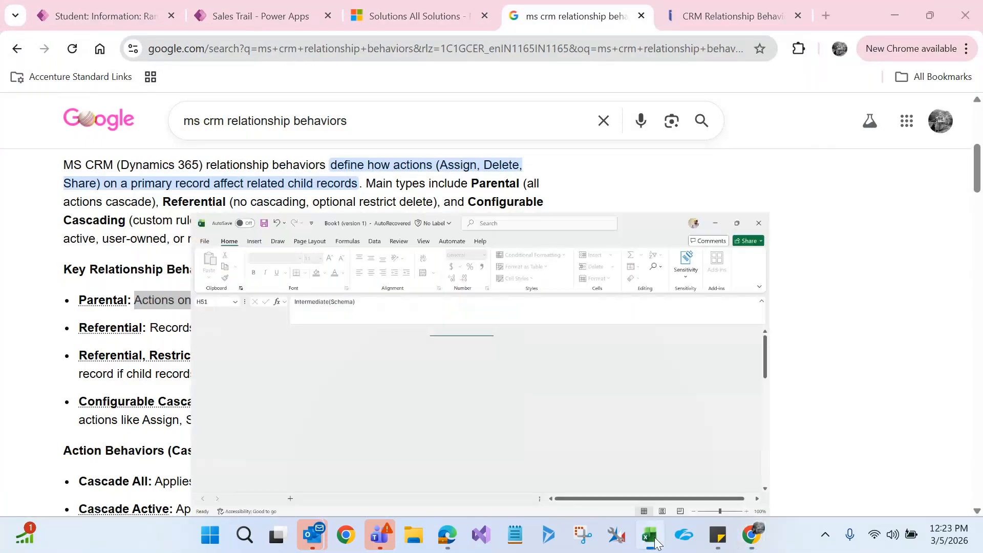
{"action": "left_click", "coordinate": [978, 245]}
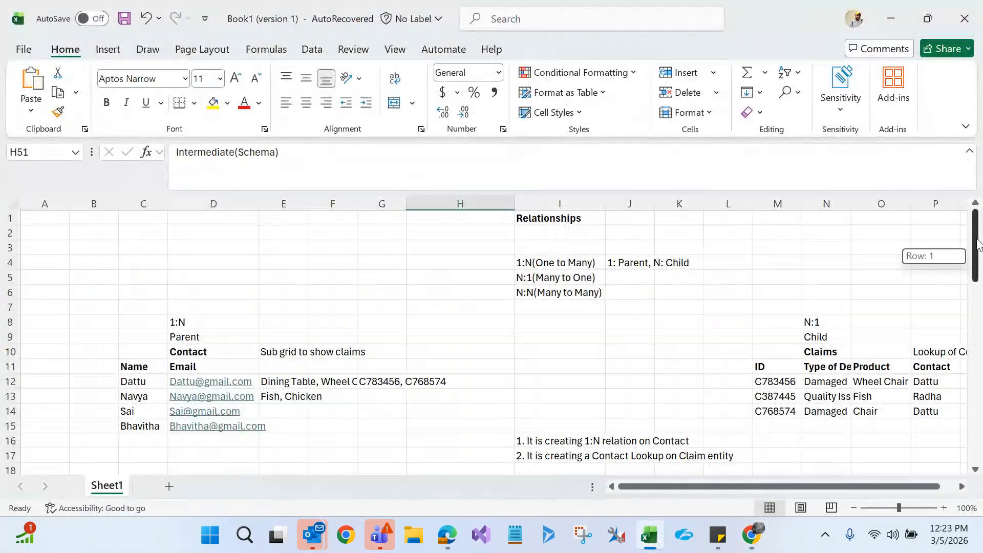
{"action": "left_click_drag", "start_coordinate": [977, 224], "coordinate": [977, 258]}
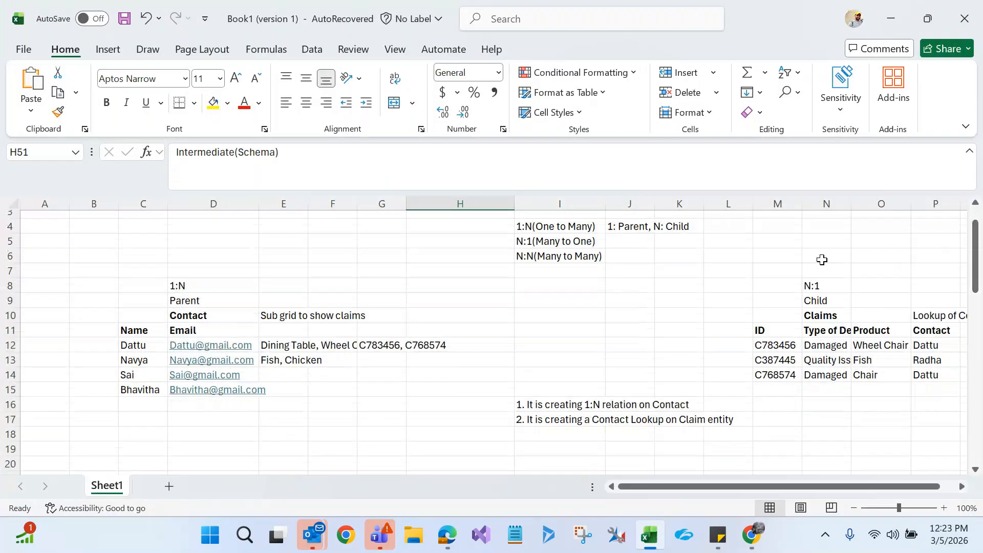
{"action": "left_click", "coordinate": [173, 320]}
{"action": "left_click", "coordinate": [823, 322]}
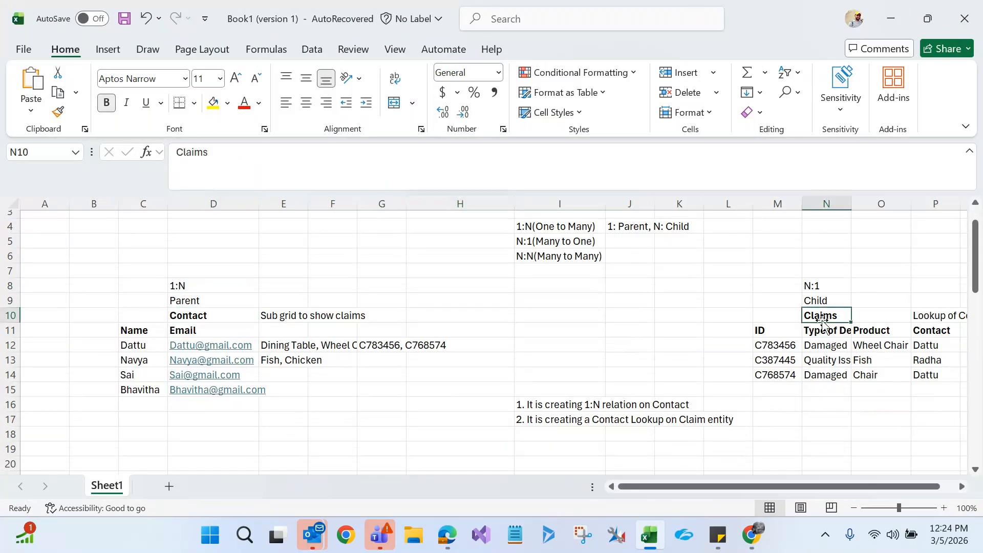
{"action": "left_click", "coordinate": [138, 348]}
{"action": "left_click", "coordinate": [375, 344]}
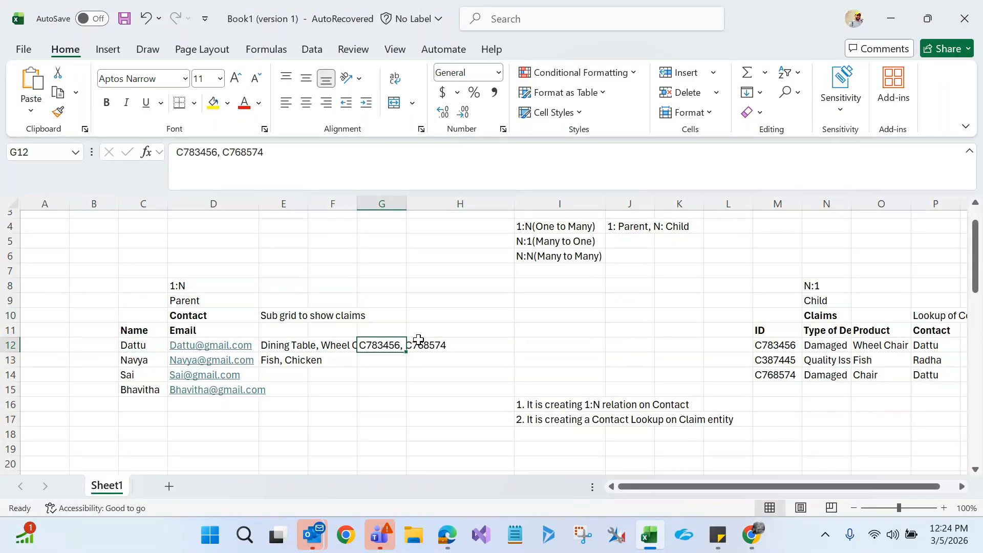
{"action": "left_click", "coordinate": [183, 285]}
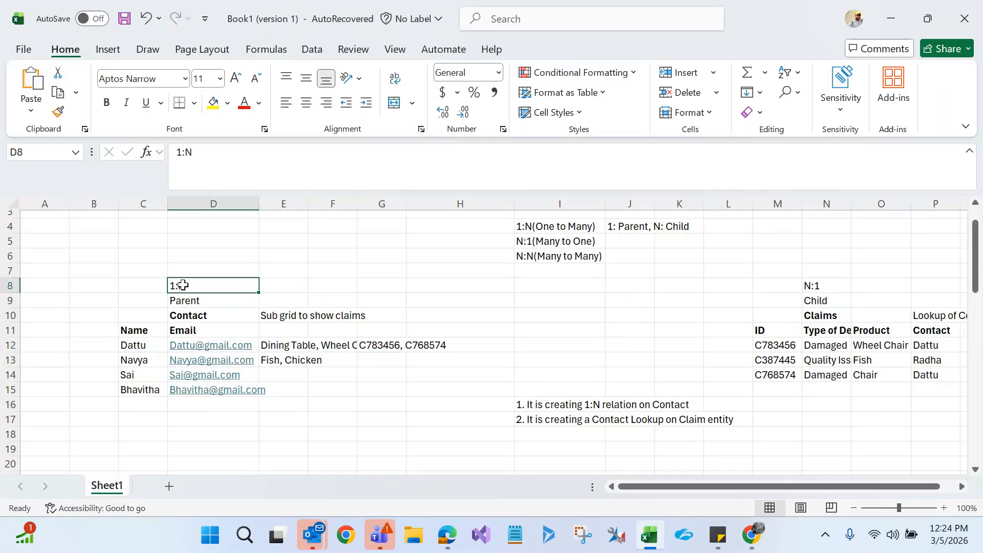
Enter Parental in cell F8 above the Contact table and check it against the type of behavior on the relationship form
{"action": "left_click", "coordinate": [328, 288]}
{"action": "type", "text": "Parental"}
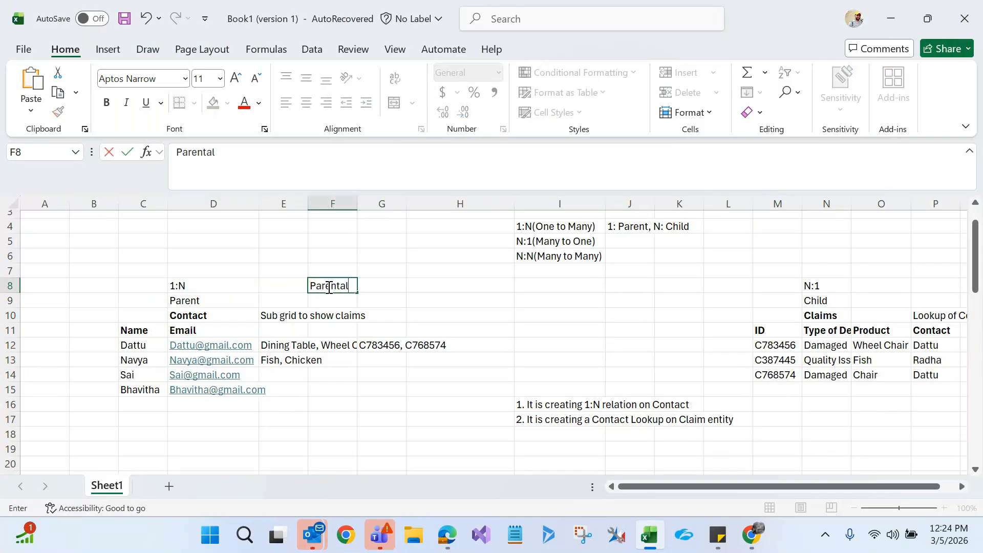
{"action": "key", "text": "alt+Tab"}
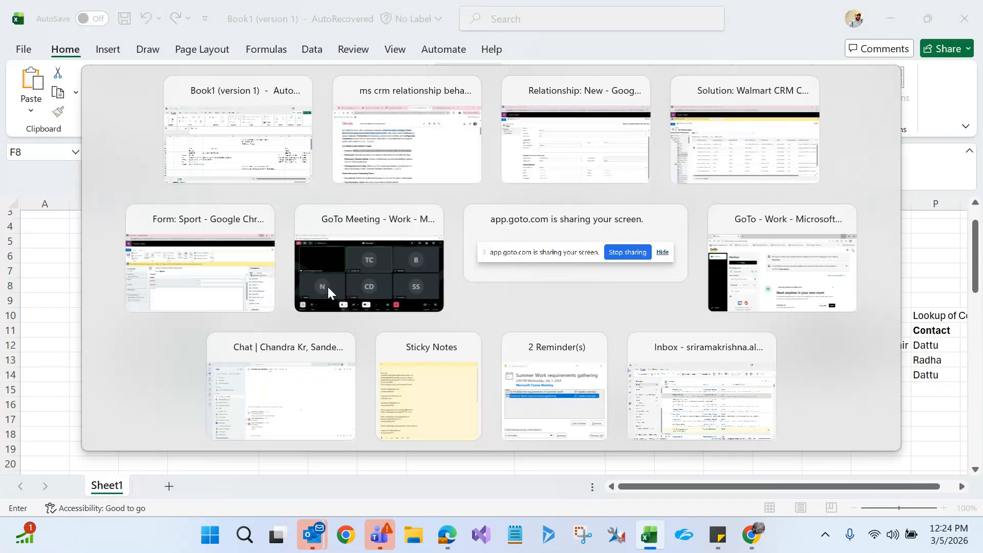
{"action": "key", "text": "alt+Tab"}
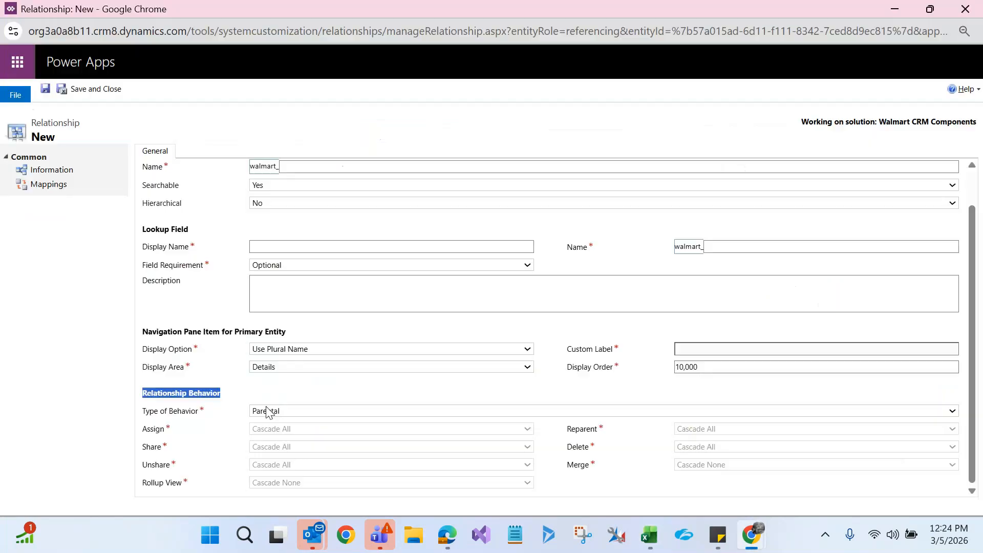
{"action": "key", "text": "alt+Tab"}
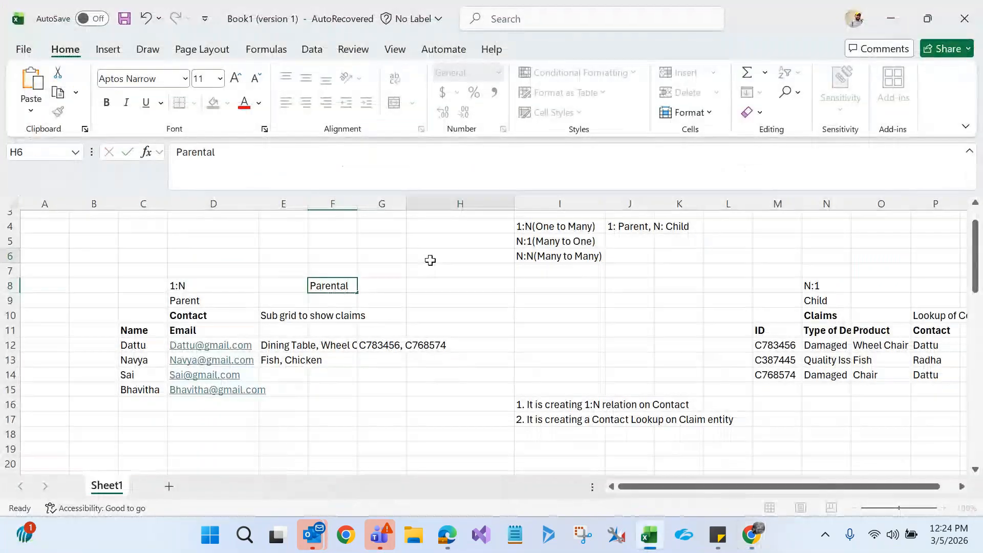
{"action": "left_click", "coordinate": [430, 260]}
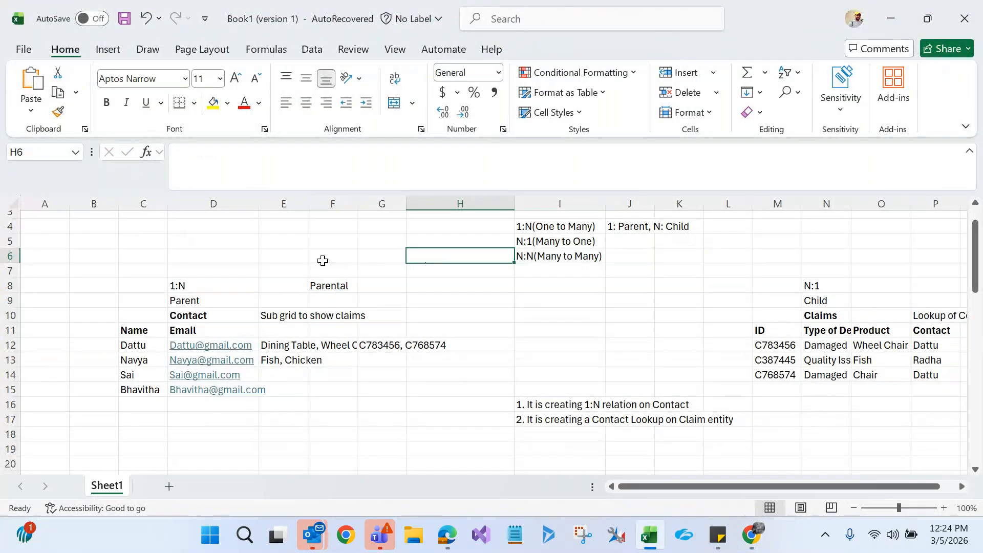
Enter Delete in cell B12 beside the first contact, and point out that contact's name and related claim IDs
{"action": "left_click", "coordinate": [218, 316]}
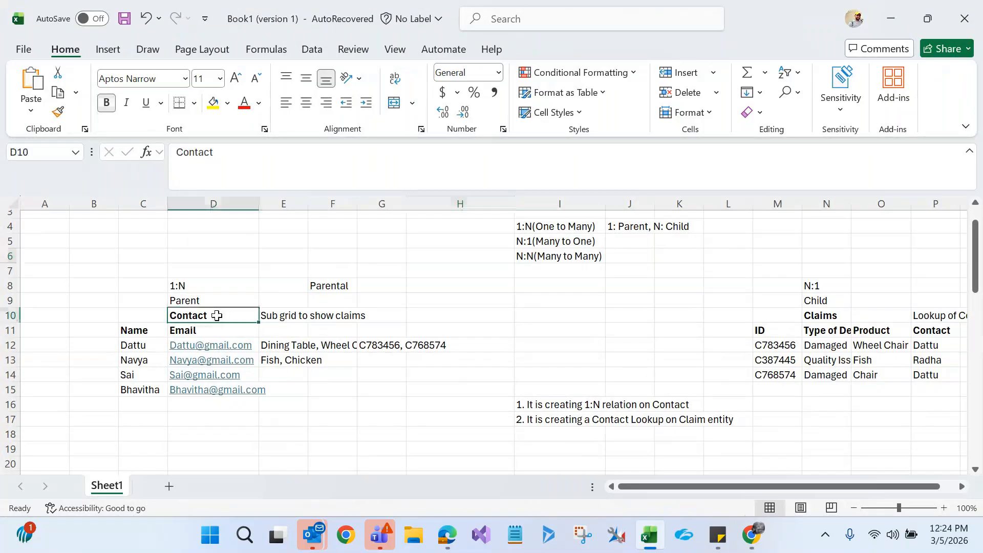
{"action": "left_click", "coordinate": [103, 345]}
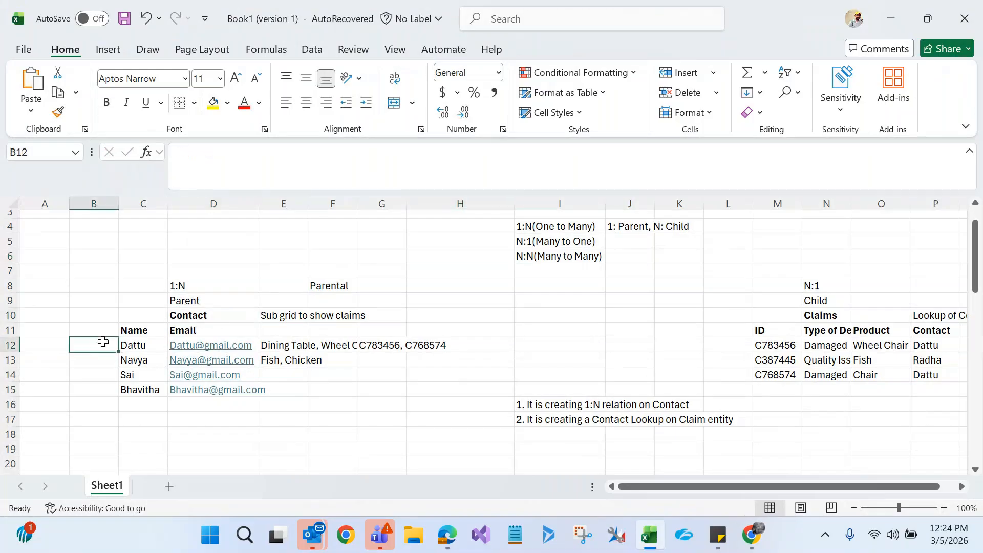
{"action": "type", "text": "Delete"}
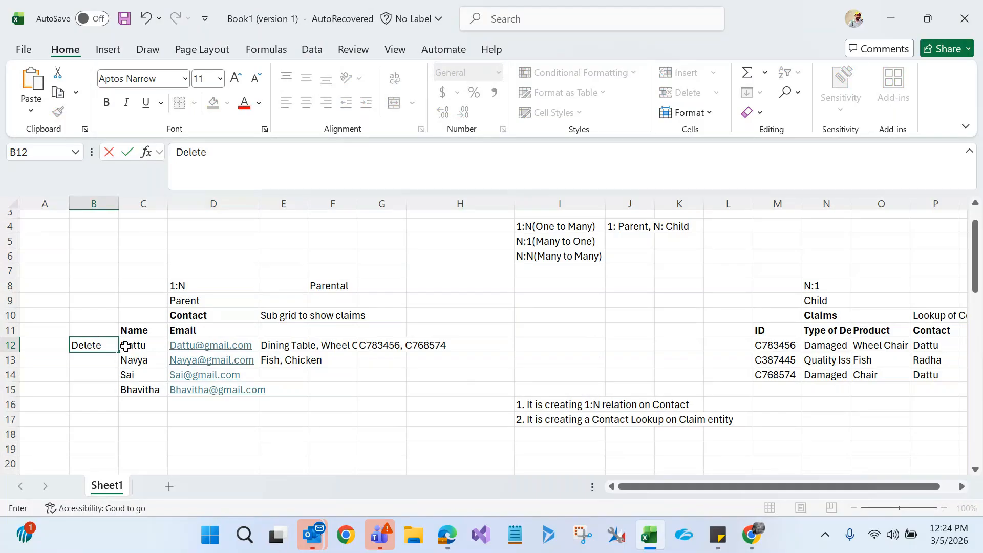
{"action": "left_click", "coordinate": [189, 319]}
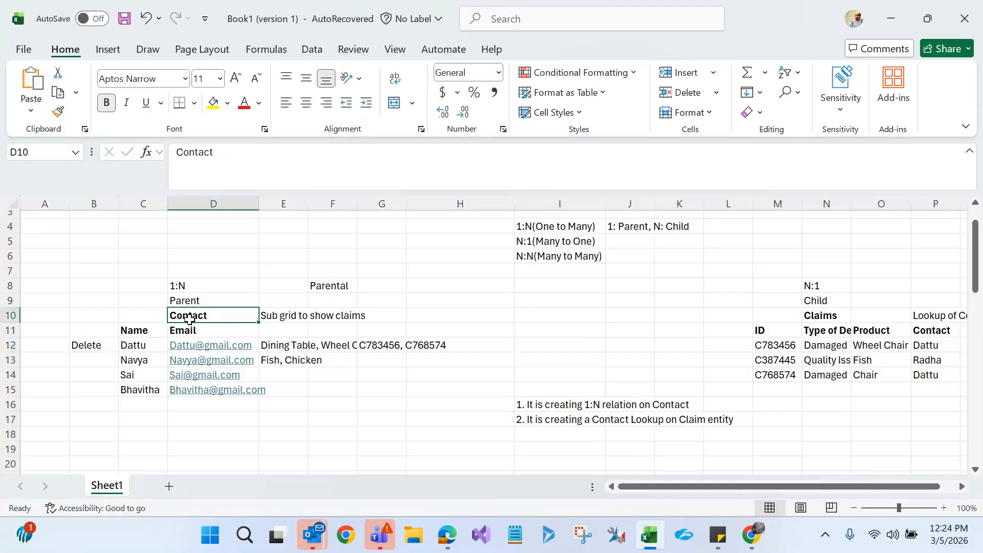
{"action": "left_click", "coordinate": [146, 346]}
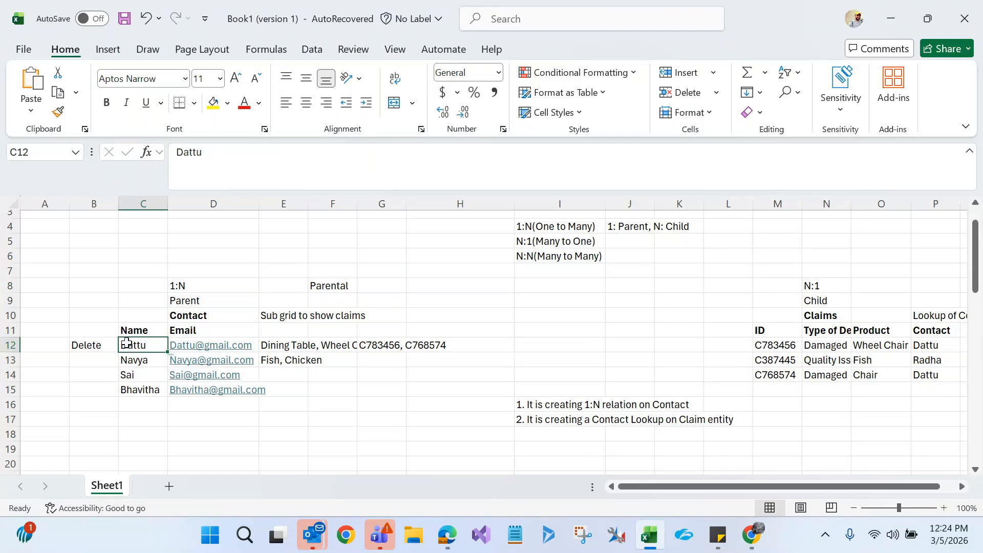
{"action": "left_click", "coordinate": [390, 348]}
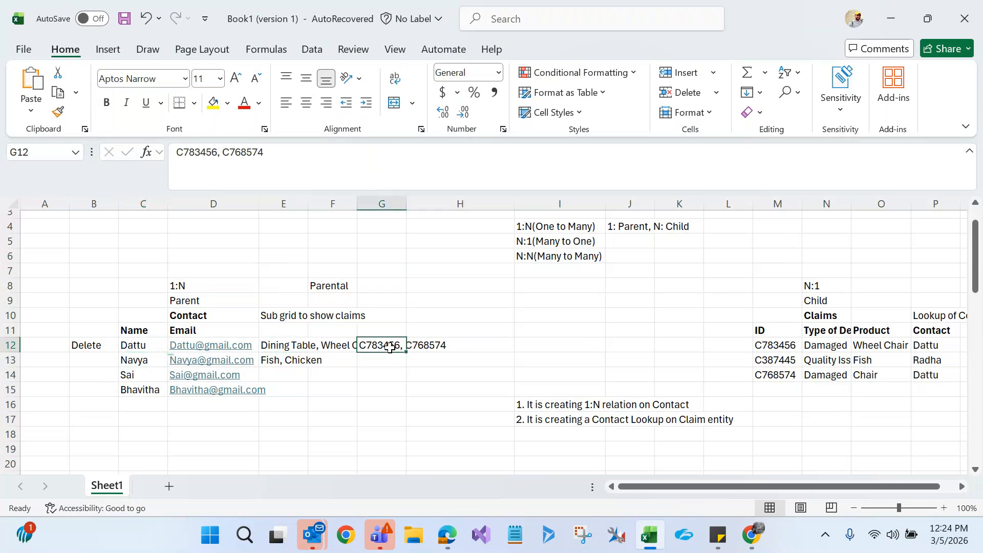
{"action": "left_click", "coordinate": [132, 342]}
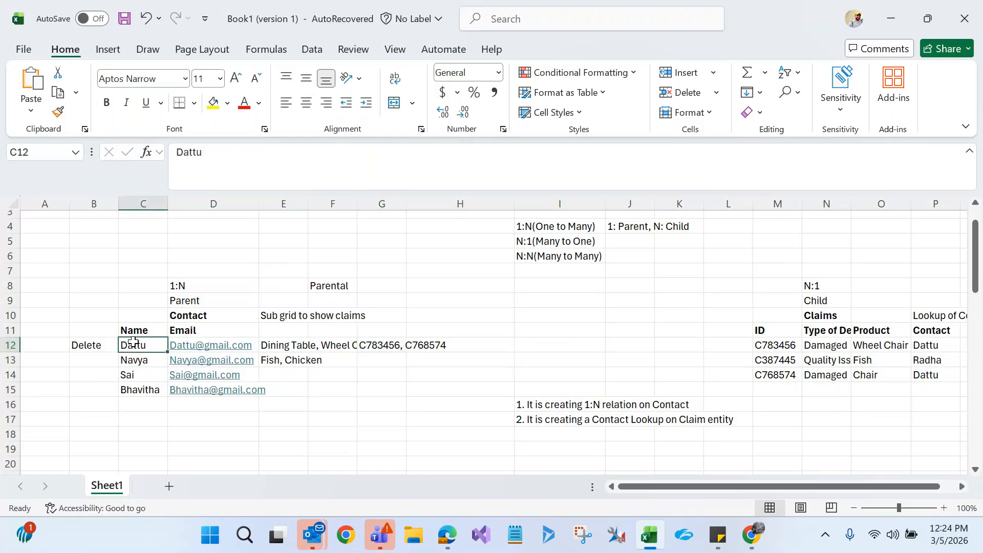
Examine the Parental delete case in the workbook, comparing the first contact, its claim IDs, and the Contact and Claims headings
{"action": "left_click", "coordinate": [392, 343]}
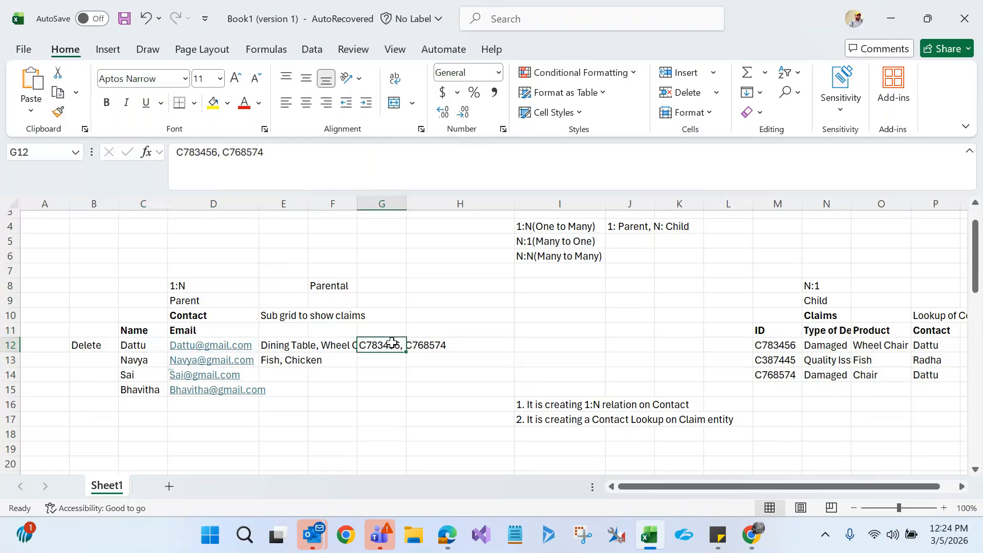
{"action": "left_click", "coordinate": [141, 343]}
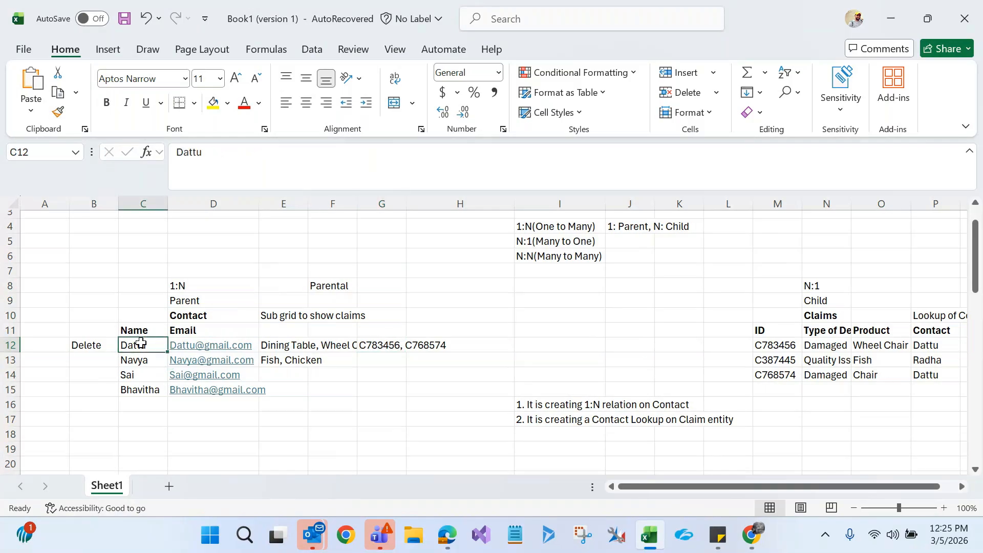
{"action": "left_click", "coordinate": [371, 341]}
{"action": "left_click", "coordinate": [333, 287]}
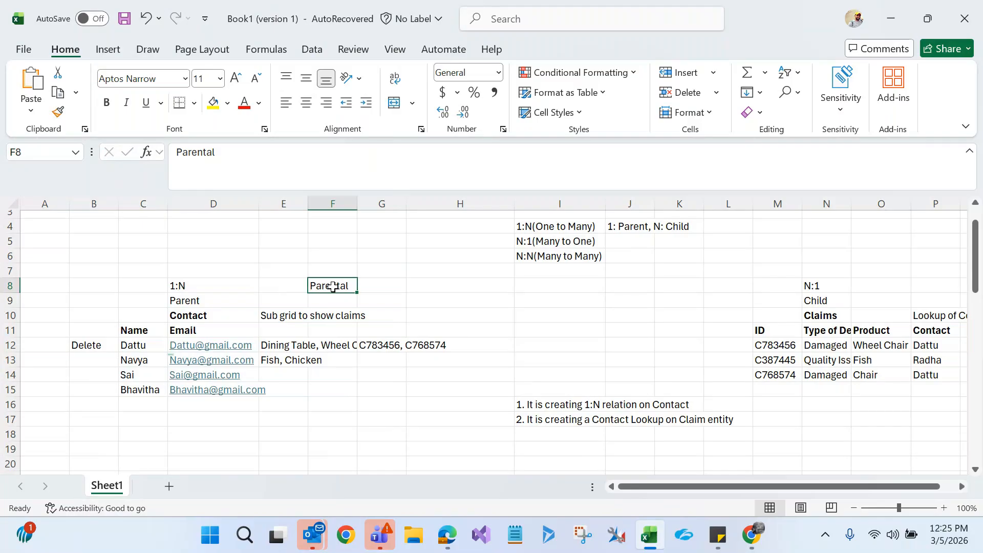
{"action": "left_click", "coordinate": [206, 316]}
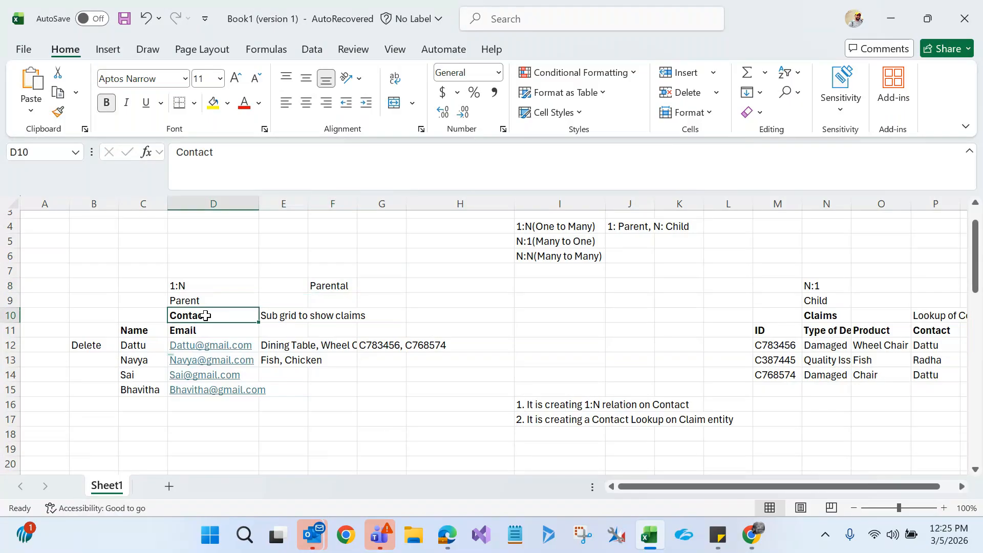
{"action": "left_click", "coordinate": [823, 315]}
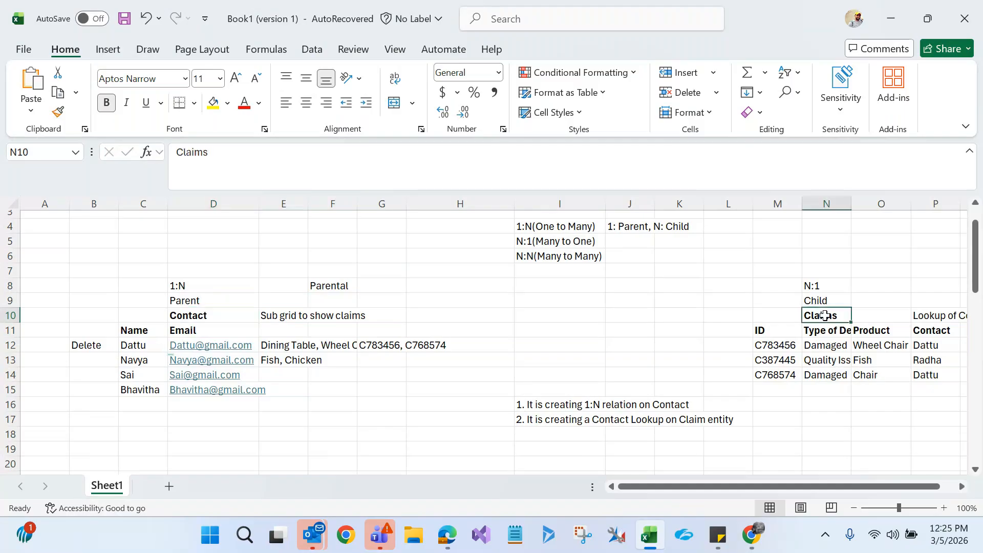
{"action": "left_click", "coordinate": [140, 343]}
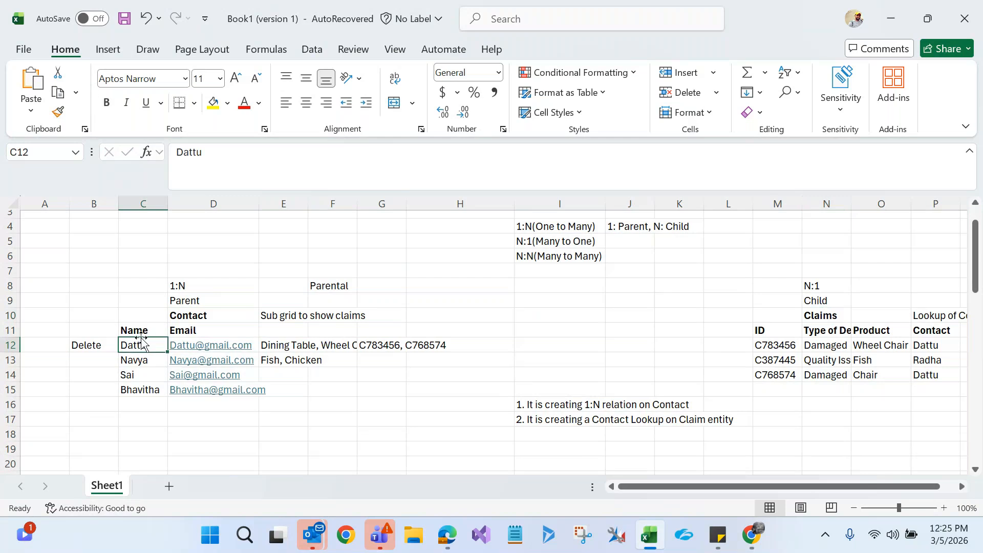
{"action": "left_click", "coordinate": [396, 343]}
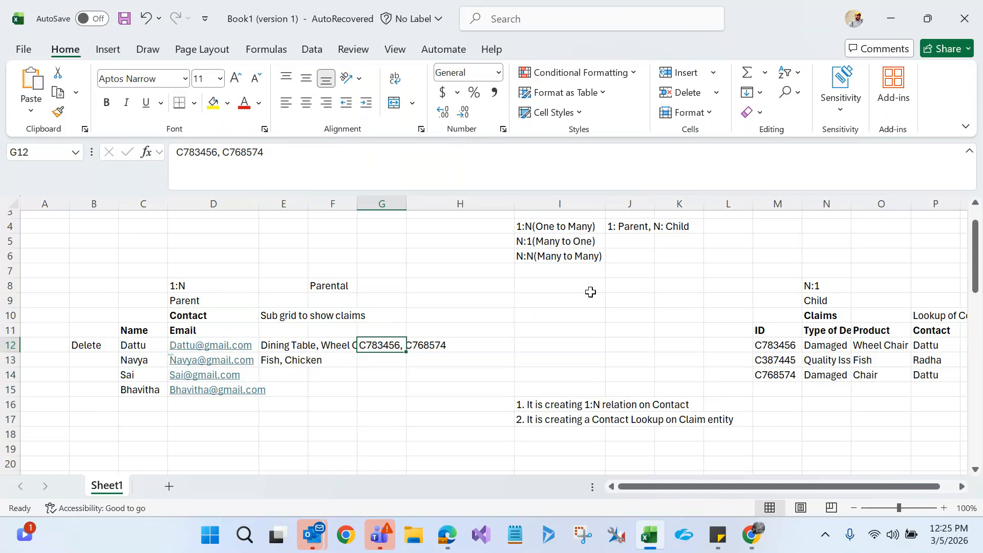
{"action": "key", "text": "alt"}
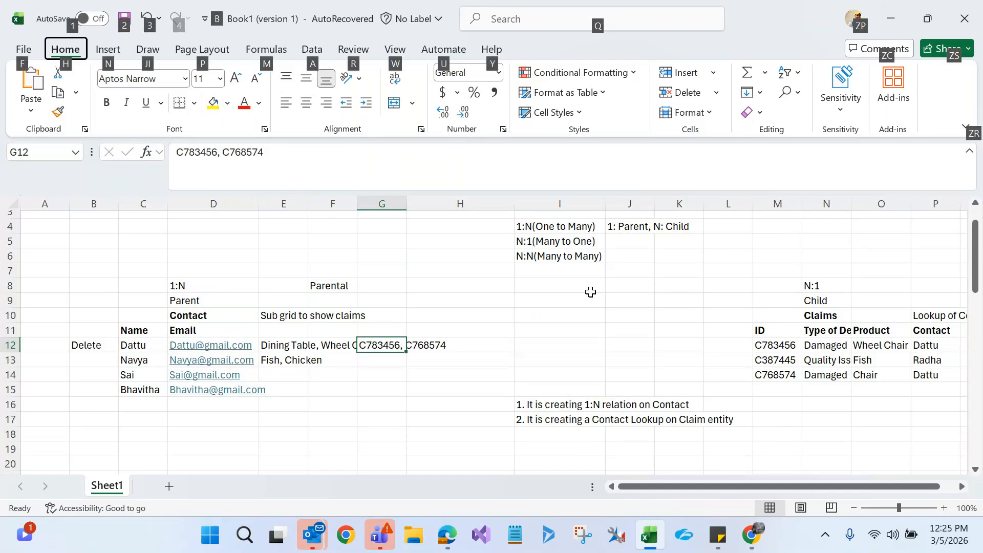
{"action": "left_click", "coordinate": [591, 292]}
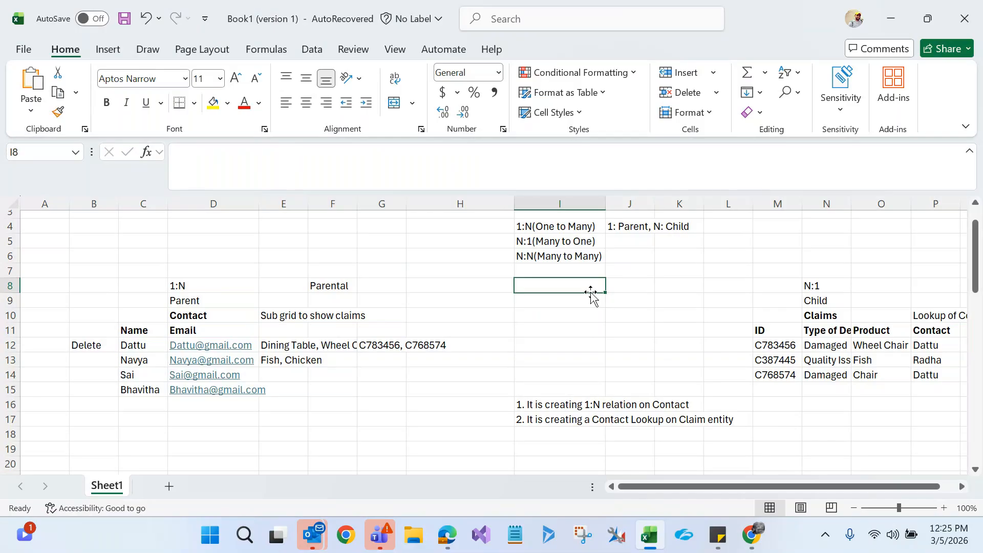
Switch to the search overview of relationship behaviors and highlight the Referential definition about parent actions and the child
{"action": "key", "text": "alt+Tab"}
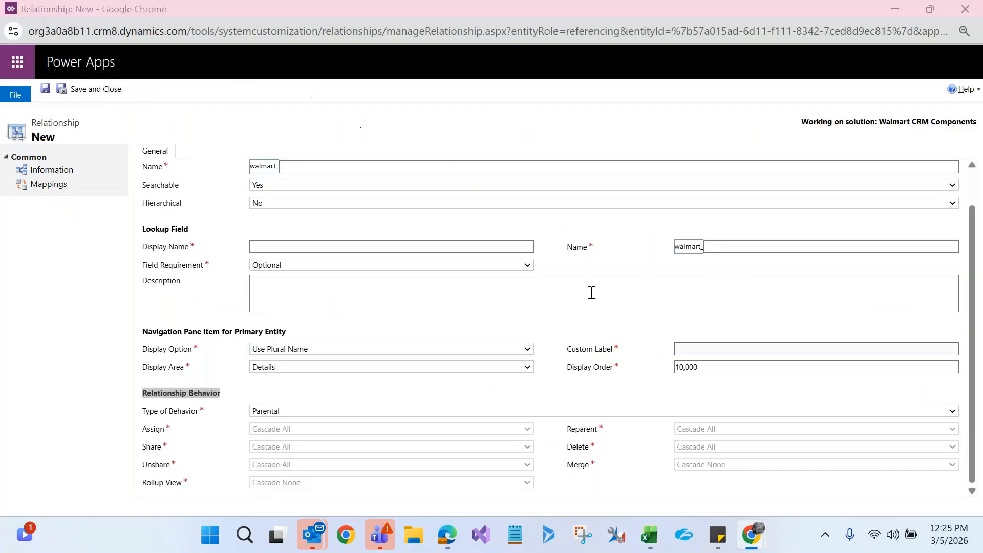
{"action": "key", "text": "alt+Tab"}
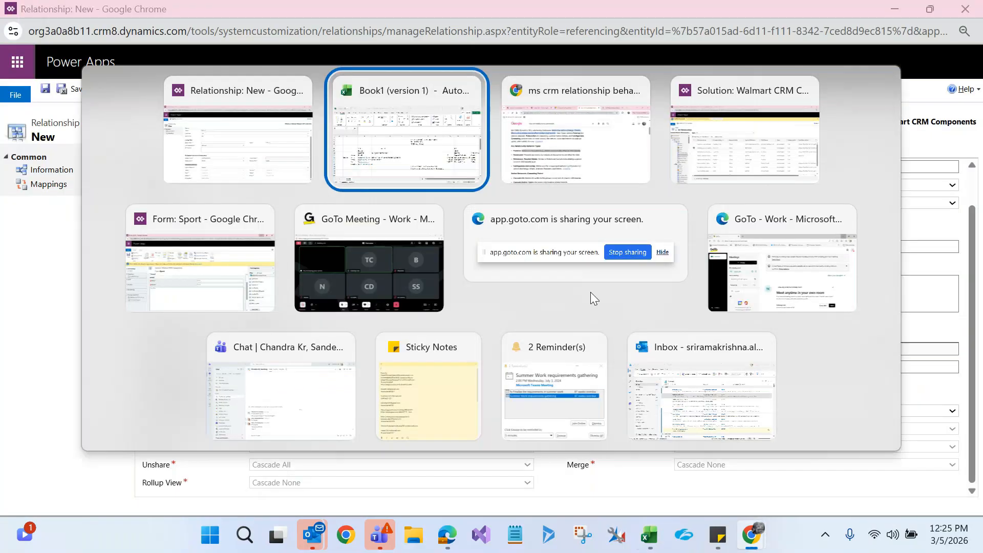
{"action": "left_click_drag", "start_coordinate": [150, 328], "coordinate": [512, 322]}
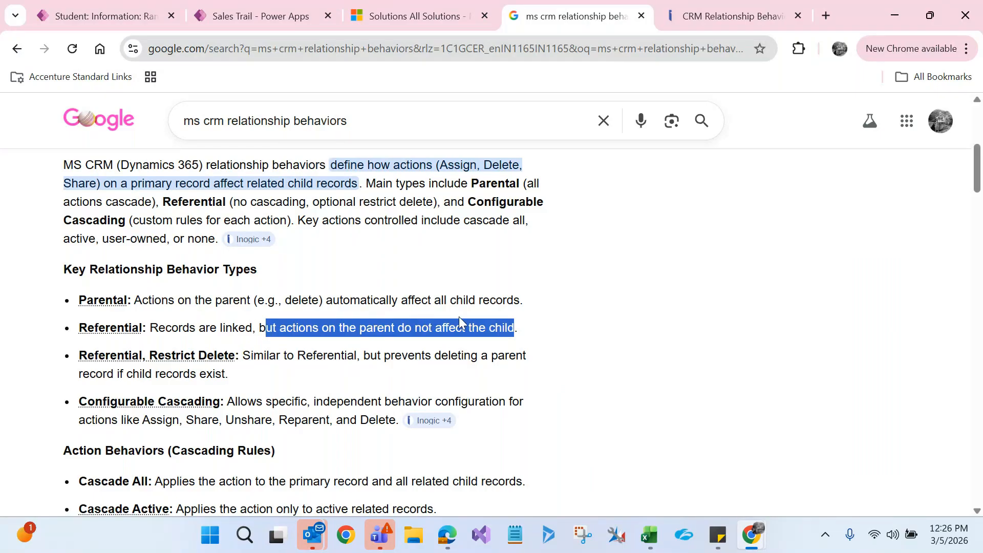
Switch to the new relationship form and set its type of behavior to Referential
{"action": "key", "text": "alt+Tab"}
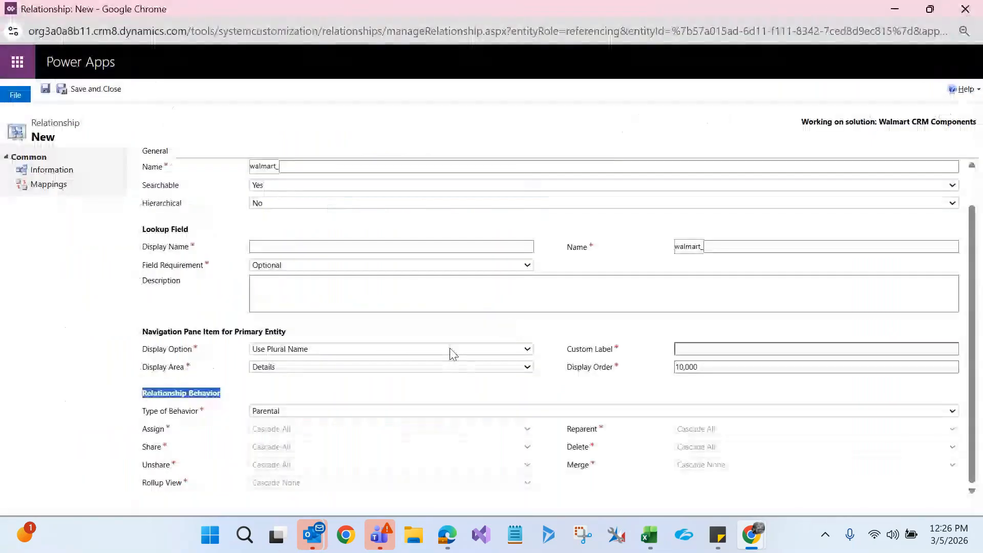
{"action": "left_click", "coordinate": [287, 411]}
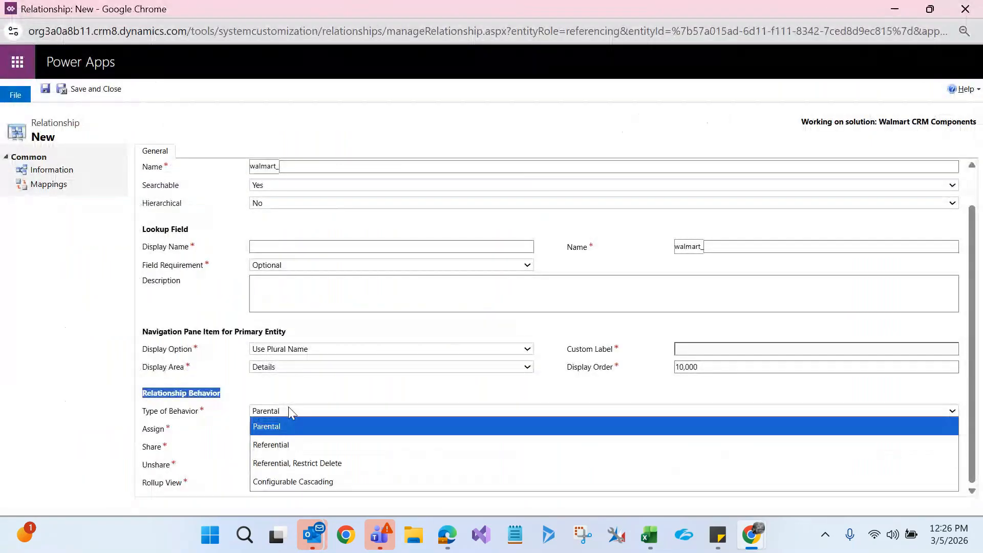
{"action": "left_click", "coordinate": [296, 443]}
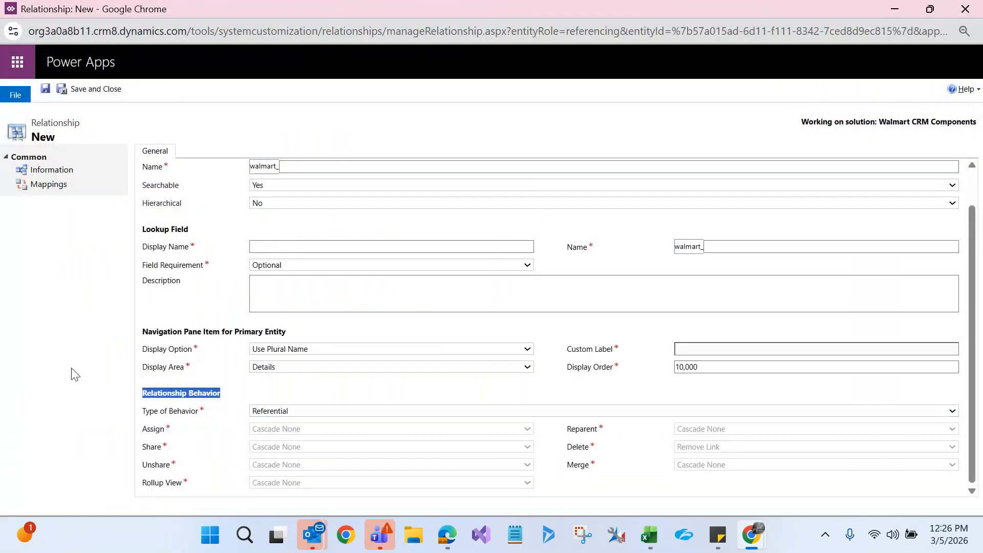
Switch to the Excel workbook and replace the label in cell F8 above the Contact table with Referential
{"action": "key", "text": "alt+Tab"}
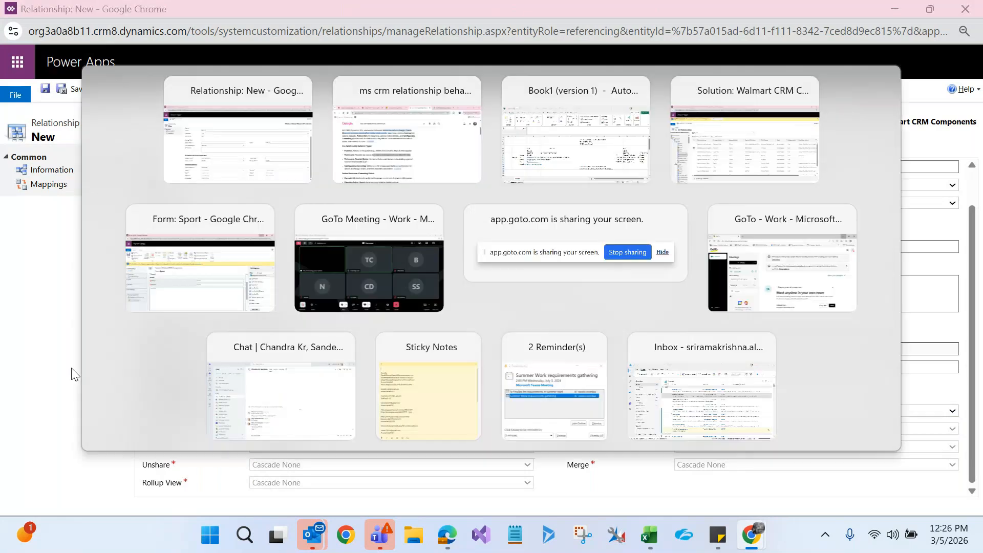
{"action": "key", "text": "alt+Tab"}
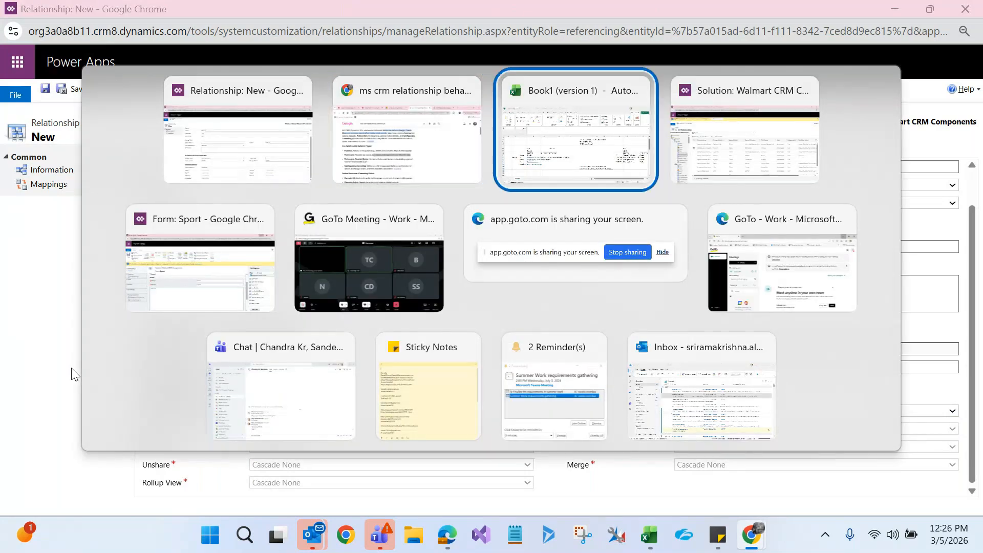
{"action": "double_click", "coordinate": [329, 286]}
{"action": "type", "text": "Re"}
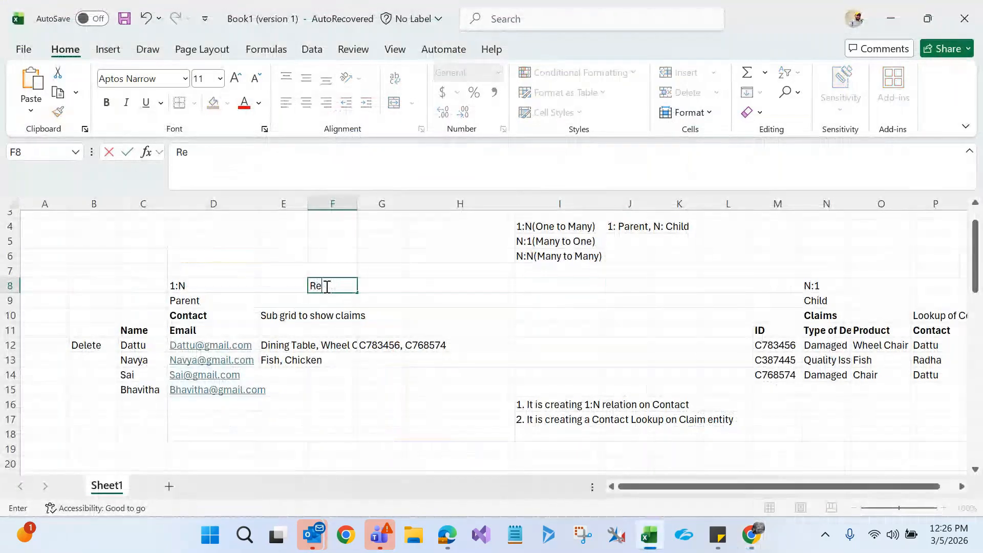
{"action": "type", "text": "ferential"}
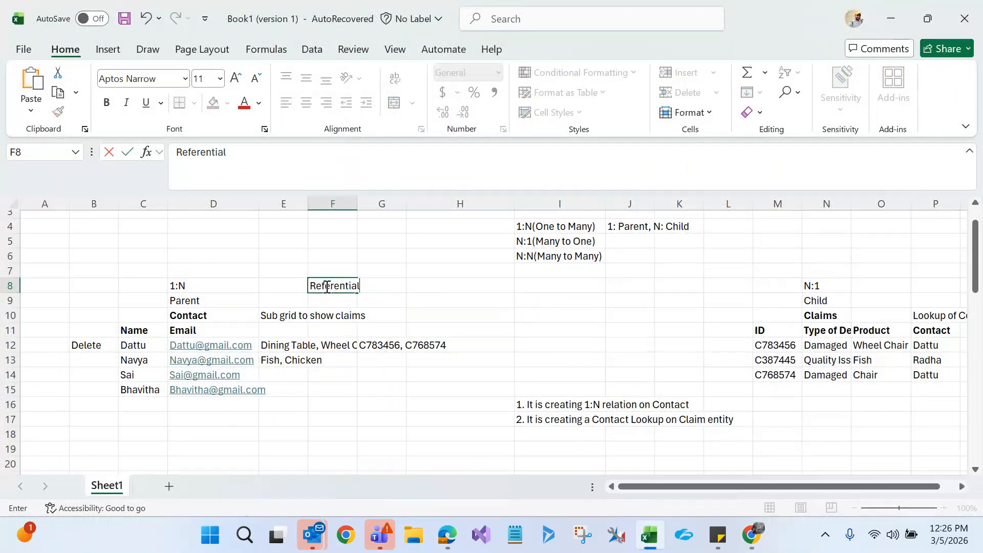
{"action": "left_click", "coordinate": [479, 272]}
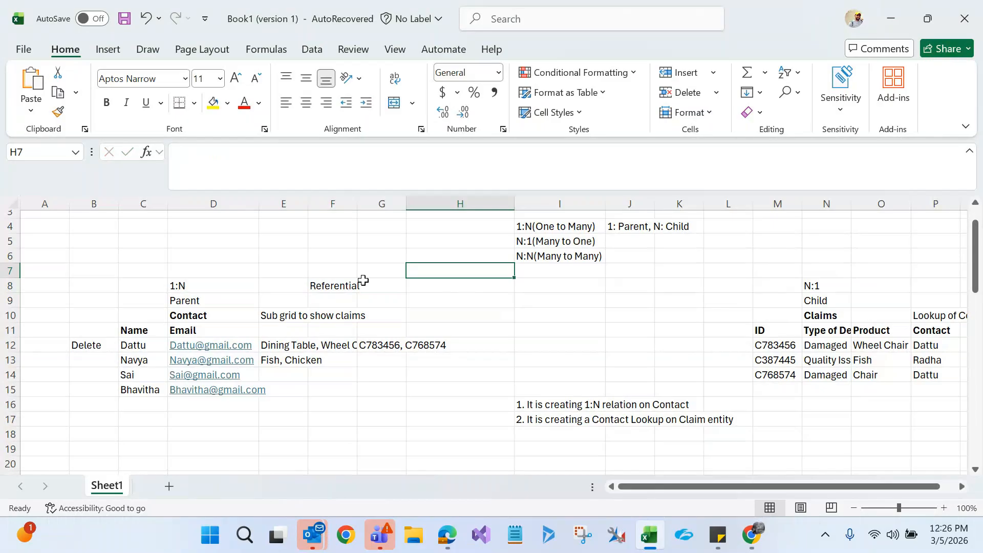
Examine the Referential delete case by pointing out the Contact heading, the first contact's name, its related claim IDs and the Referential label
{"action": "left_click", "coordinate": [346, 281]}
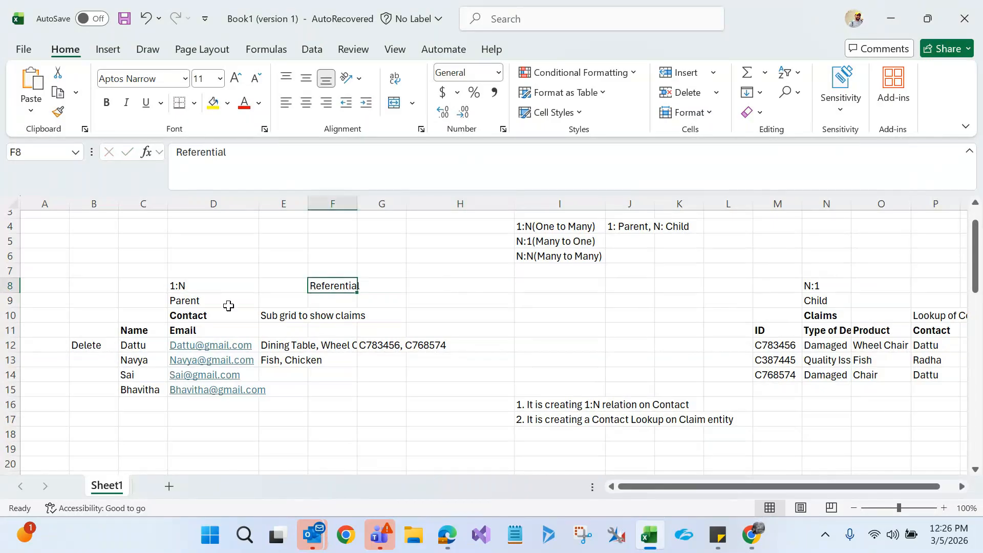
{"action": "left_click", "coordinate": [225, 315]}
{"action": "left_click", "coordinate": [144, 348]}
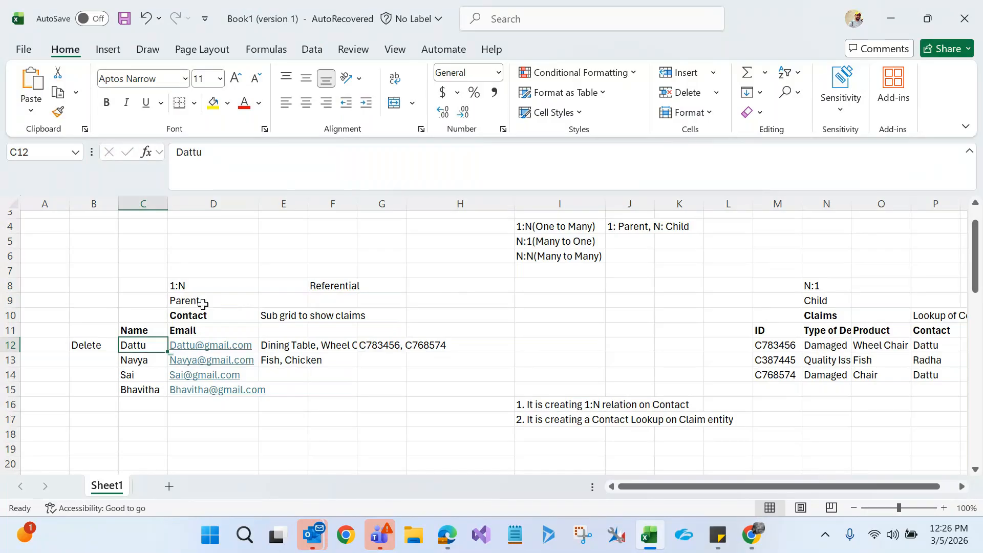
{"action": "left_click", "coordinate": [377, 343]}
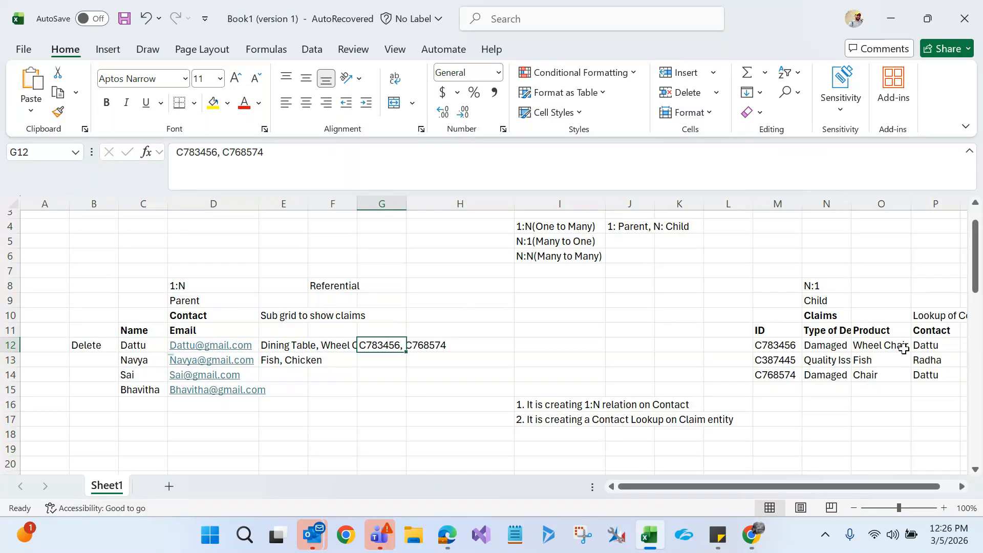
{"action": "left_click", "coordinate": [144, 344]}
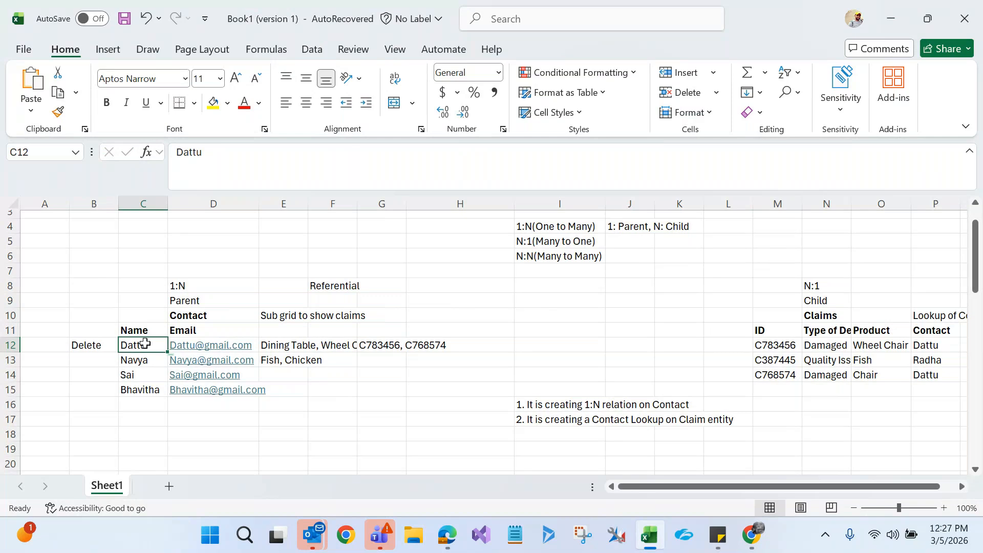
{"action": "left_click", "coordinate": [335, 283]}
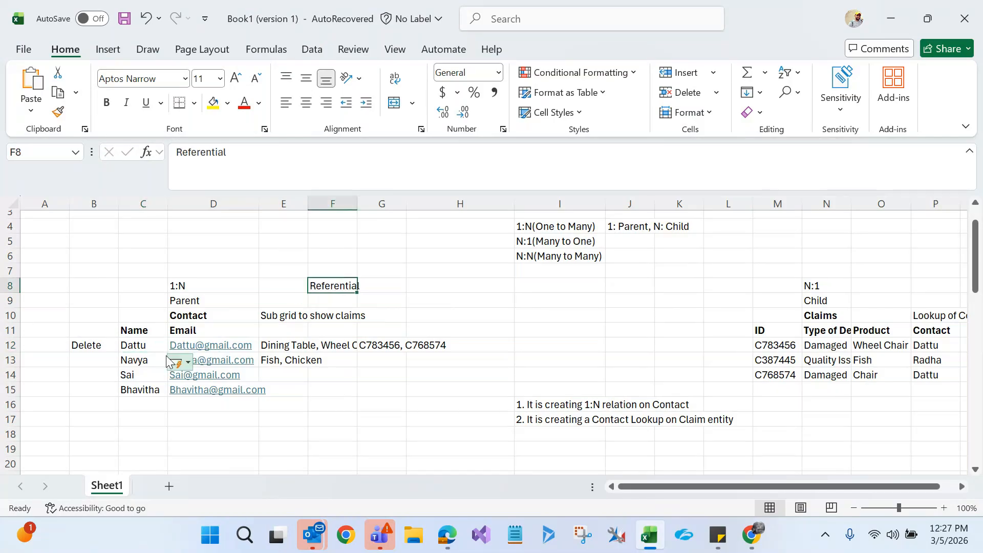
{"action": "left_click", "coordinate": [144, 349]}
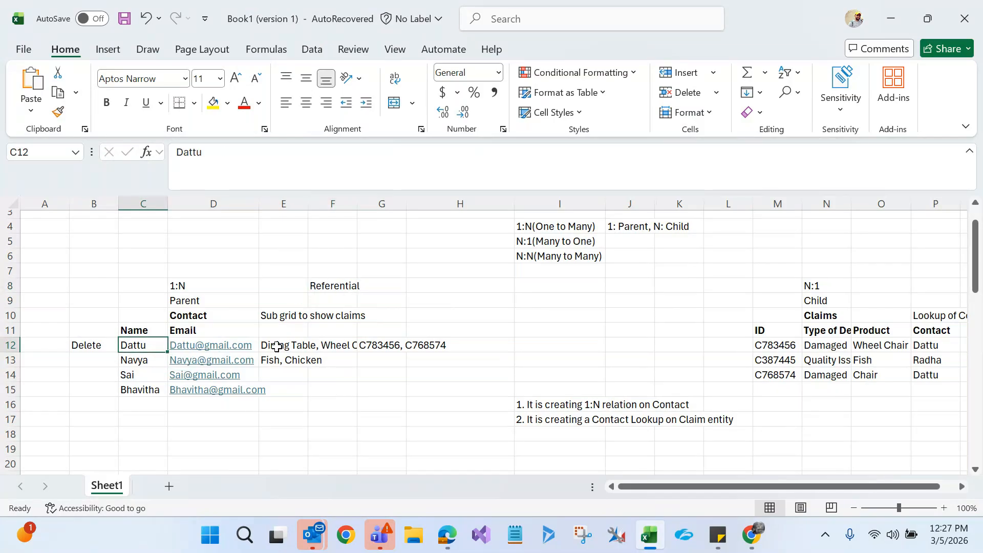
{"action": "left_click", "coordinate": [389, 345]}
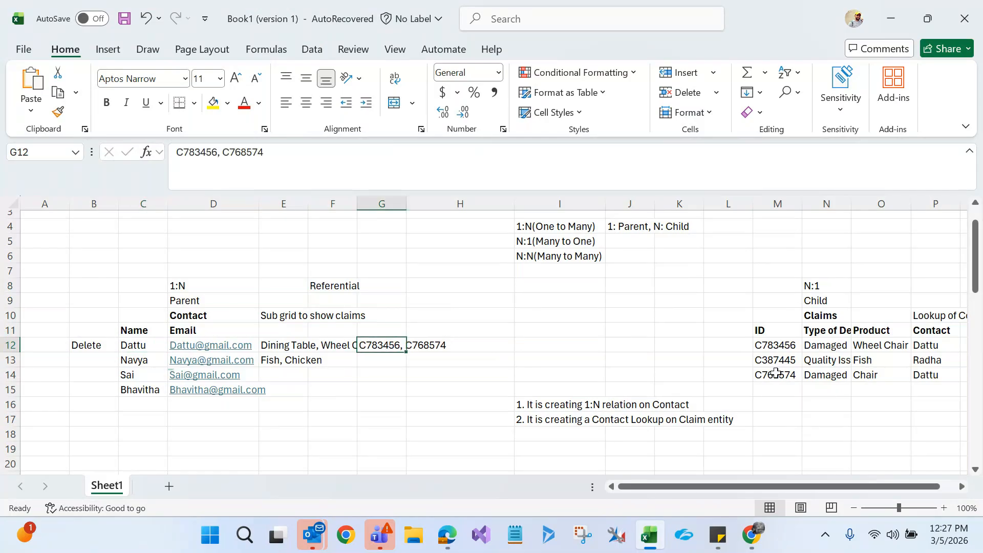
{"action": "left_click", "coordinate": [335, 303]}
{"action": "left_click", "coordinate": [342, 290]}
{"action": "left_click", "coordinate": [147, 347]}
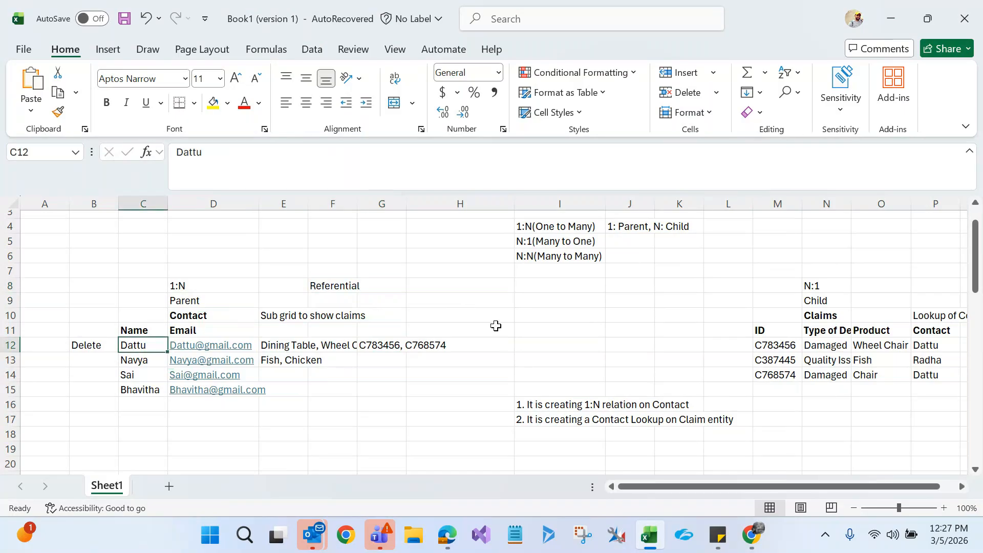
{"action": "left_click", "coordinate": [393, 344]}
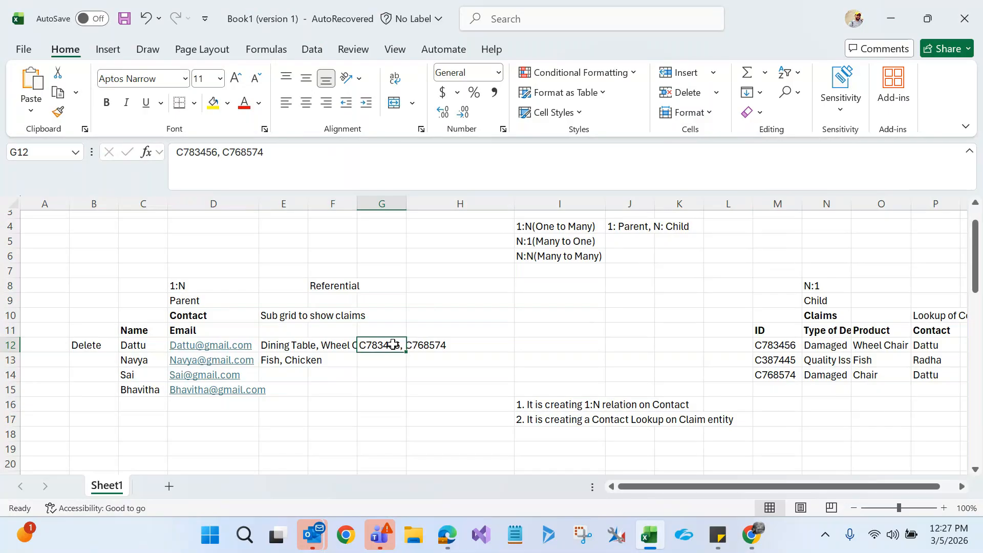
{"action": "left_click", "coordinate": [315, 290]}
Switch to the search overview and highlight the part of the Referential, Restrict Delete definition about preventing deletion of a parent record
{"action": "key", "text": "alt+Tab"}
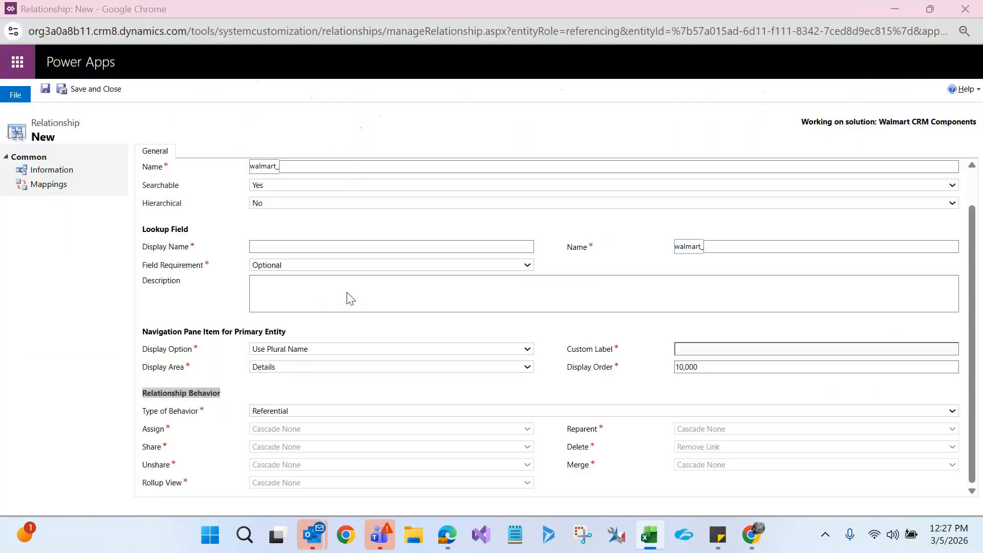
{"action": "key", "text": "alt+Tab"}
{"action": "key", "text": "alt+Tab"}
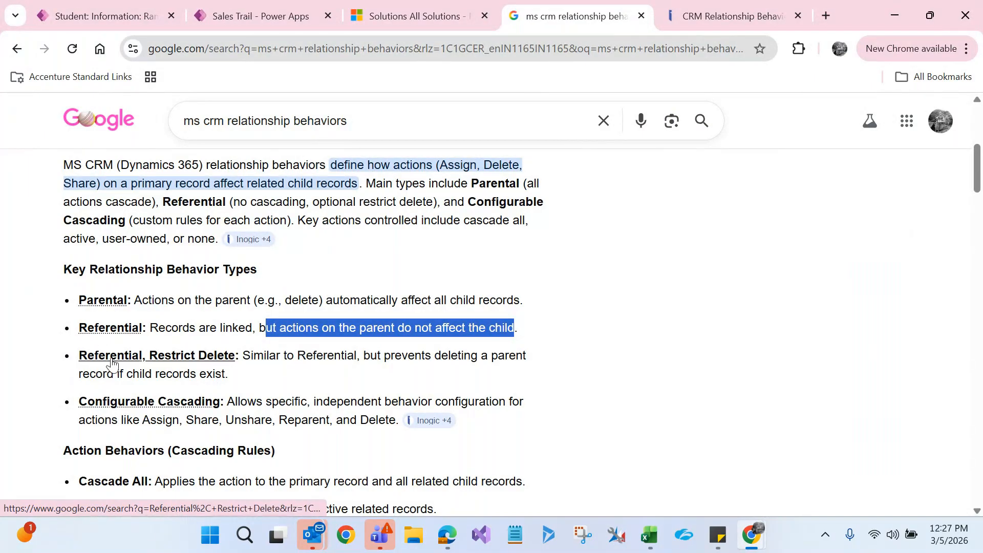
{"action": "left_click", "coordinate": [250, 352]}
{"action": "left_click_drag", "start_coordinate": [250, 352], "coordinate": [228, 372]}
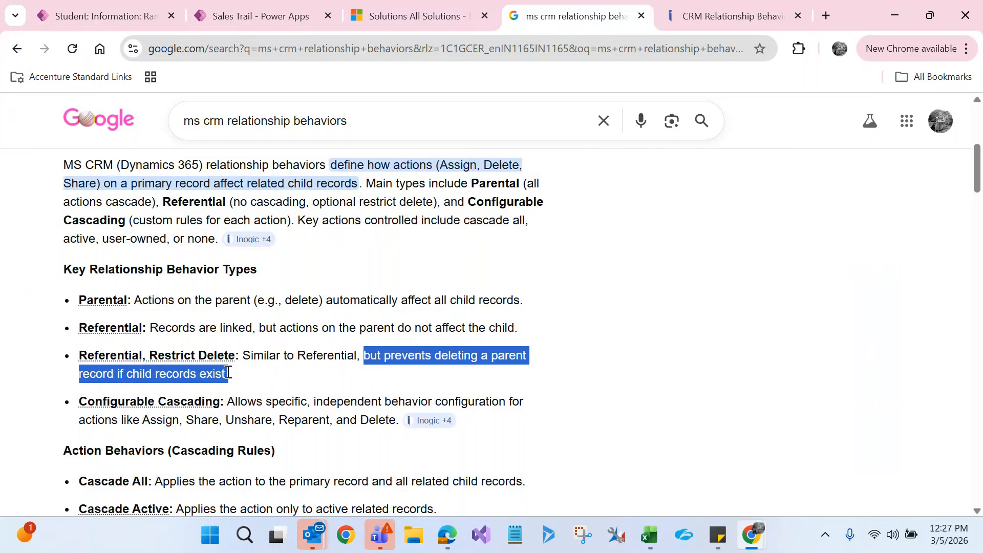
Switch to the new relationship form and set its type of behavior to Referential, Restrict Delete
{"action": "key", "text": "alt+Tab"}
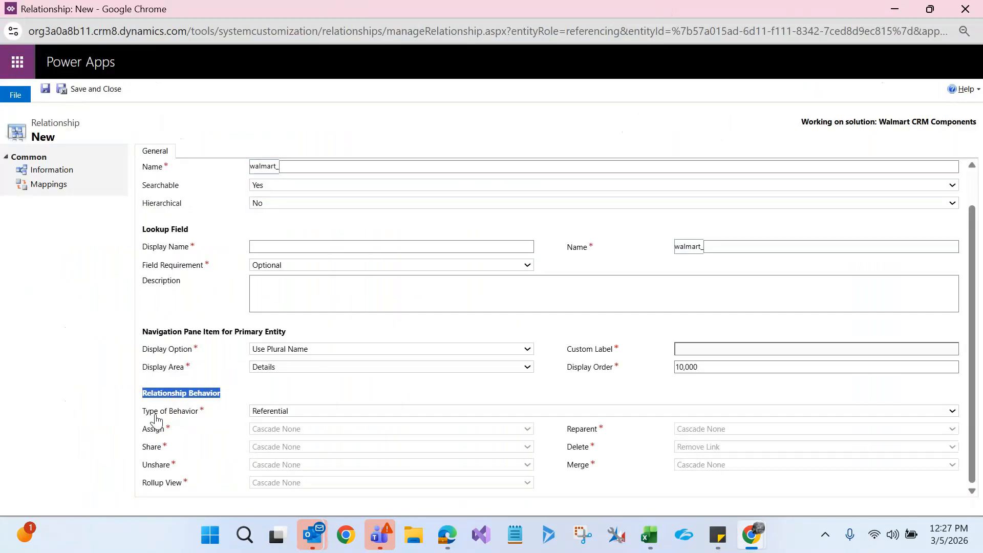
{"action": "left_click", "coordinate": [271, 412]}
{"action": "left_click", "coordinate": [289, 462]}
Switch to the Excel workbook and extend the label in cell F8 to read Referential restrict delete
{"action": "left_click", "coordinate": [650, 537]}
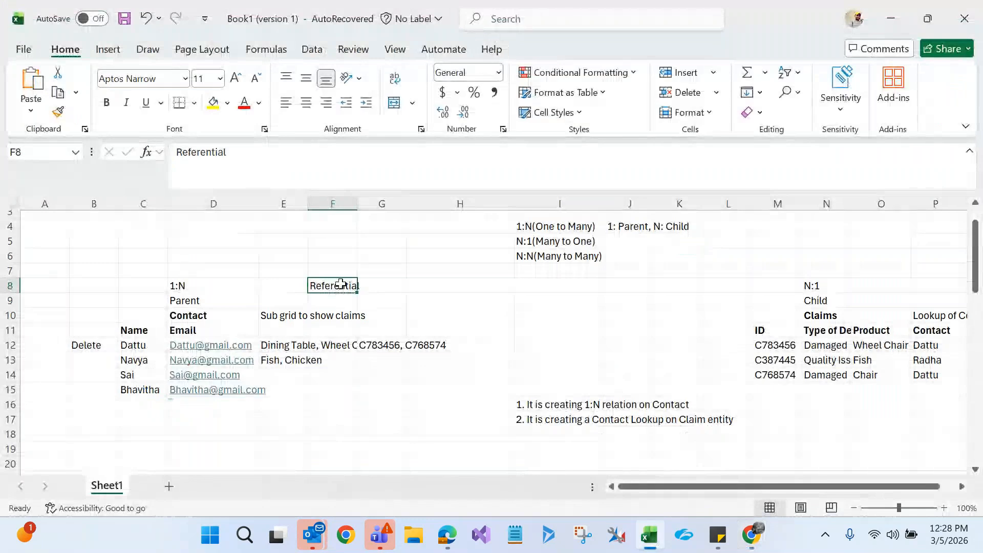
{"action": "left_click", "coordinate": [271, 167]}
{"action": "type", "text": "restr"}
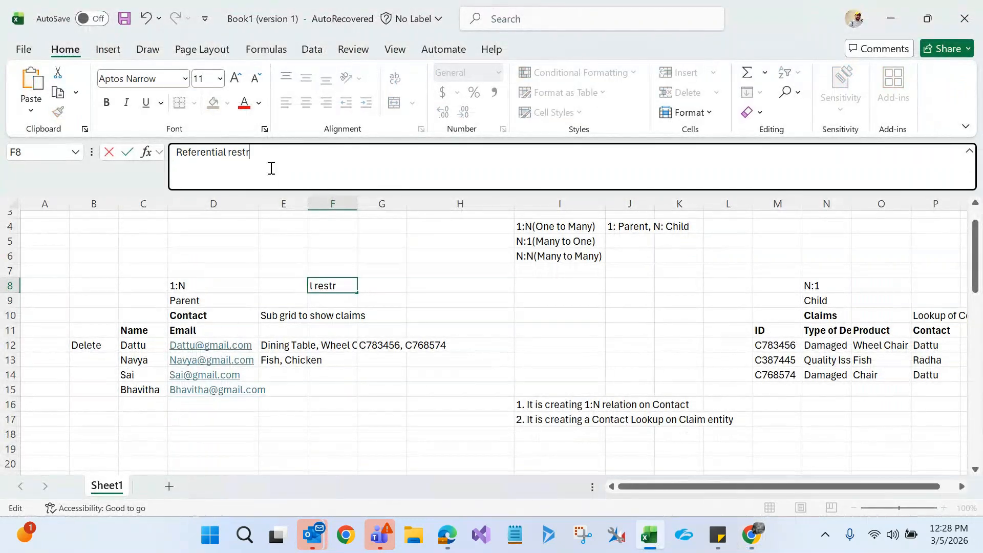
{"action": "type", "text": "ict delete"}
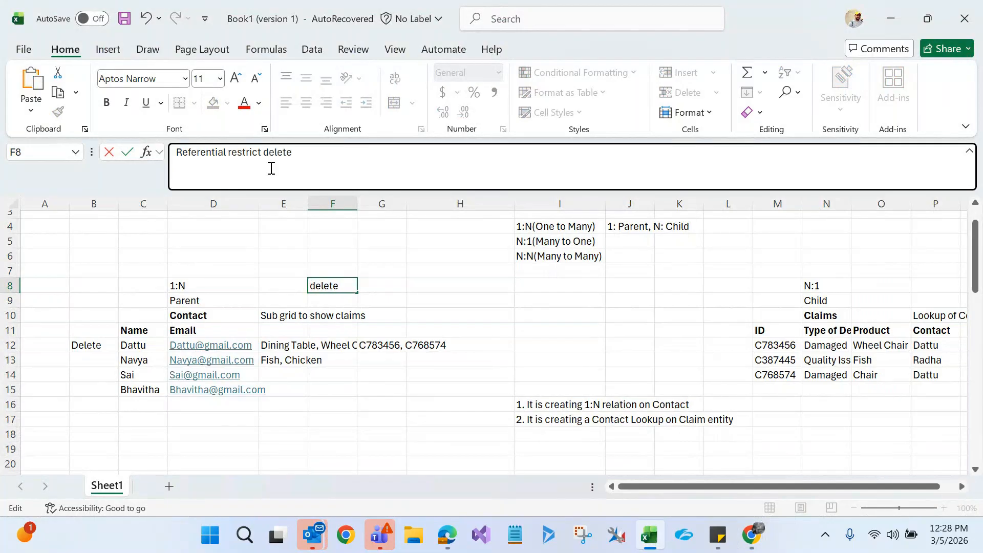
{"action": "left_click", "coordinate": [260, 254]}
{"action": "left_click", "coordinate": [326, 285]}
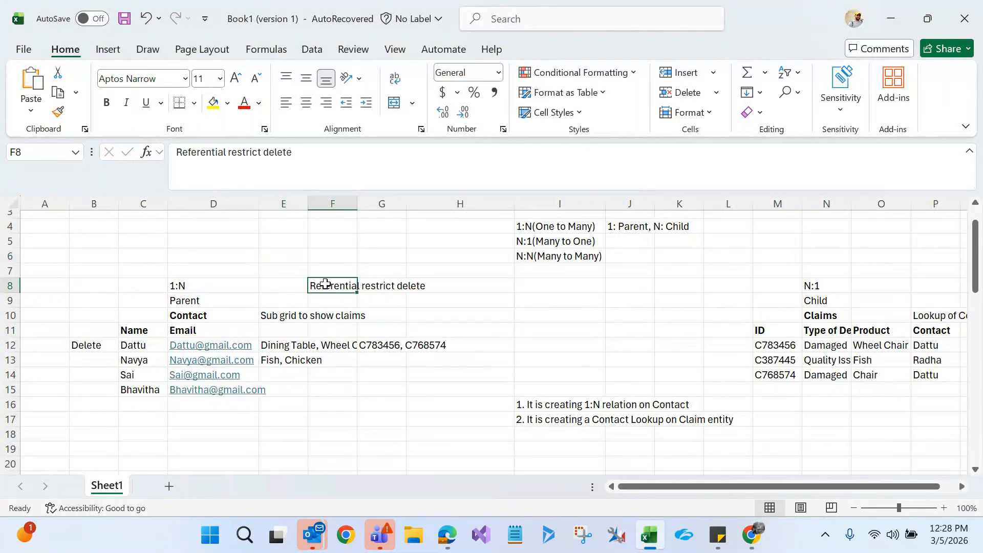
Examine the restrict-delete case by pointing out the first contact's name, its related claim IDs and the words restrict delete in the label
{"action": "left_click", "coordinate": [143, 346]}
{"action": "left_click_drag", "start_coordinate": [144, 346], "coordinate": [132, 347]}
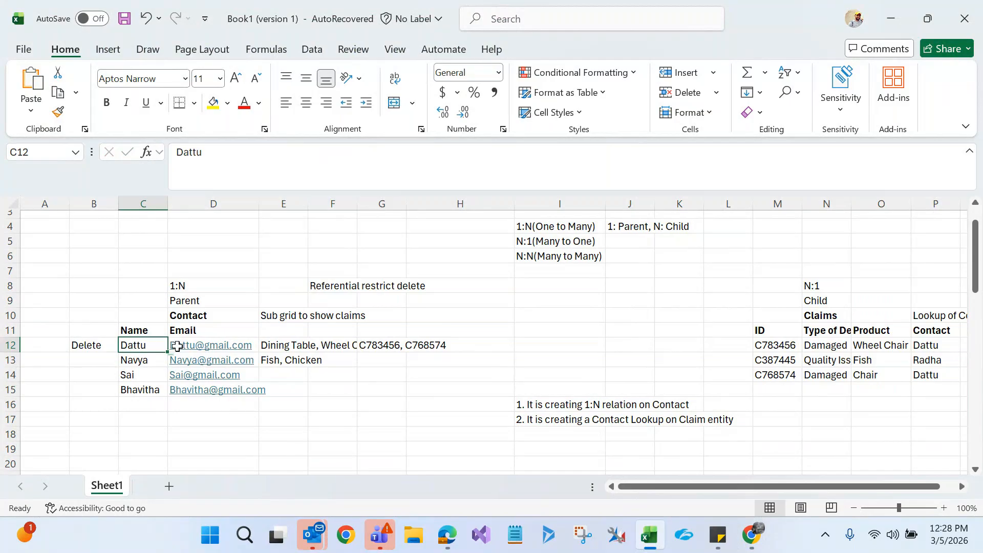
{"action": "left_click", "coordinate": [384, 347]}
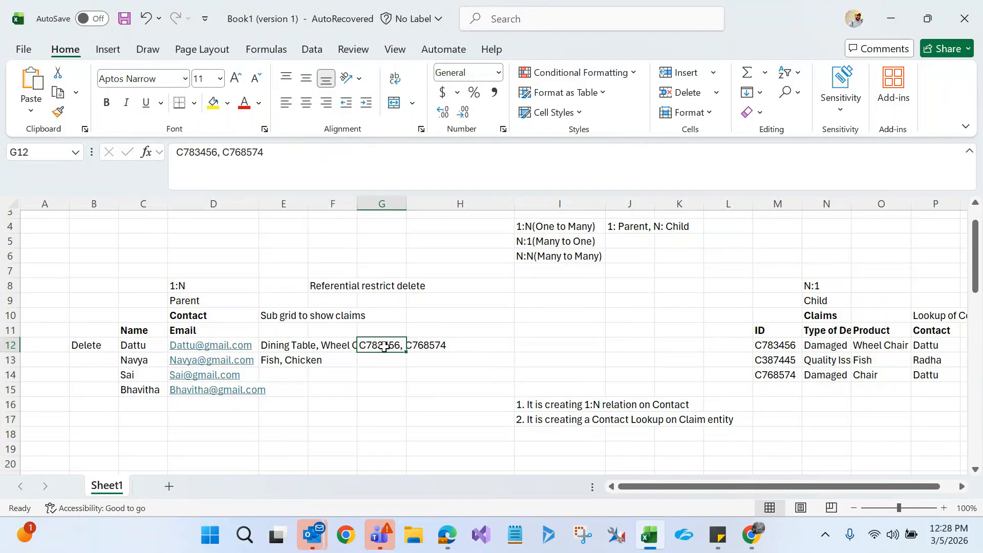
{"action": "left_click", "coordinate": [151, 346]}
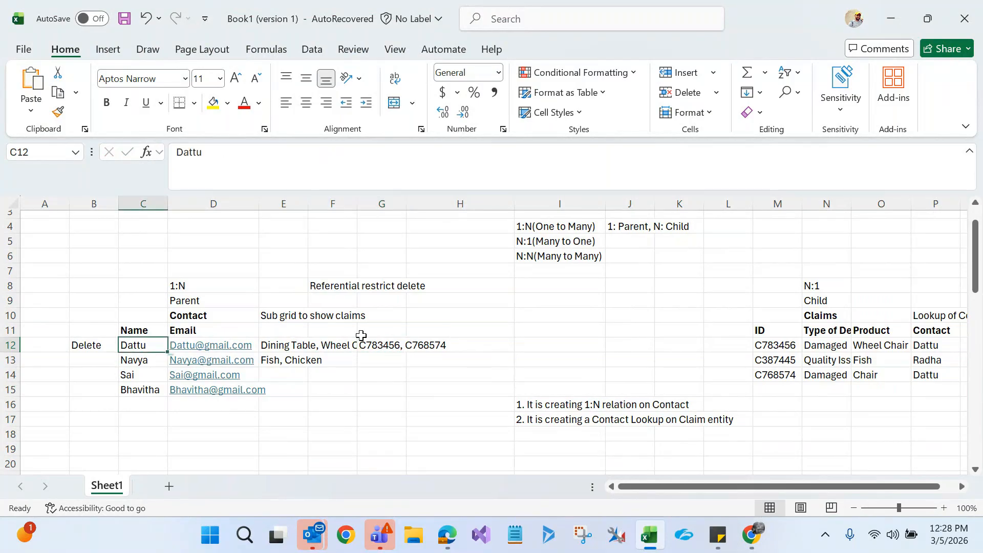
{"action": "left_click", "coordinate": [392, 348]}
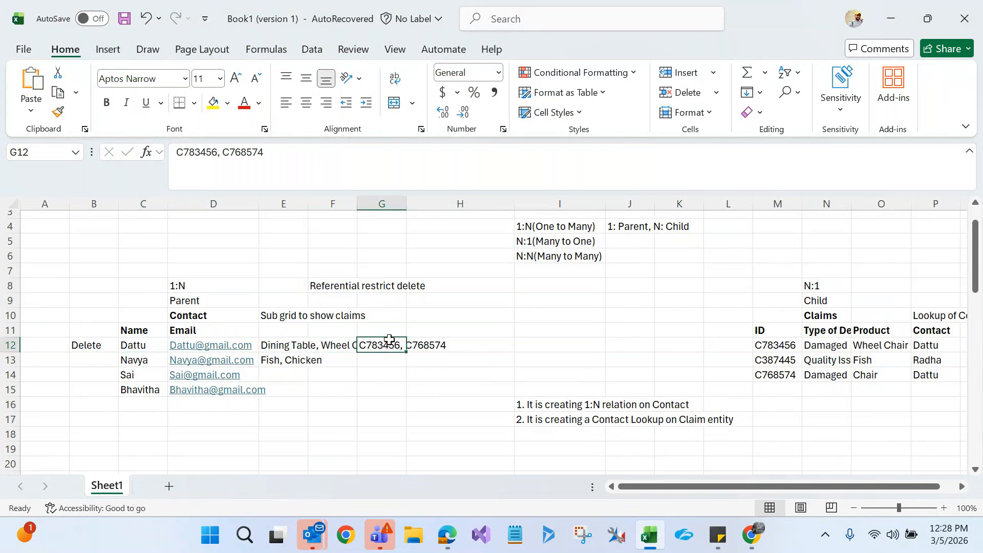
{"action": "left_click", "coordinate": [138, 343]}
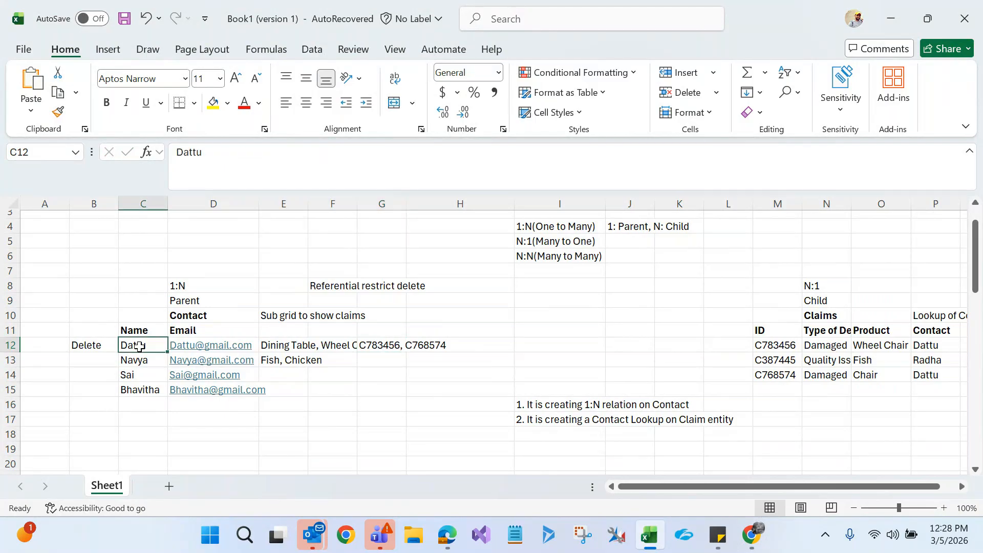
{"action": "left_click", "coordinate": [338, 286]}
{"action": "left_click_drag", "start_coordinate": [228, 152], "coordinate": [306, 149]}
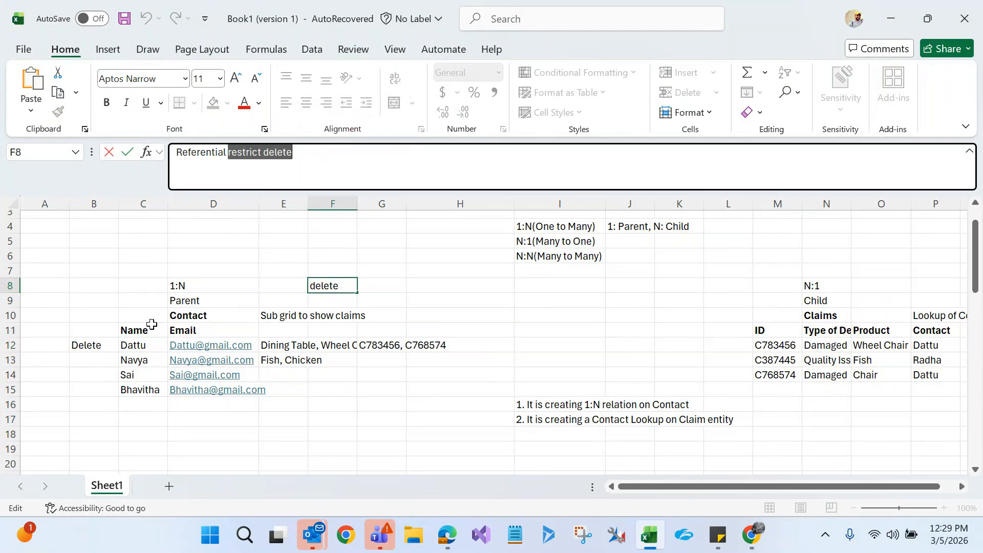
{"action": "left_click", "coordinate": [140, 345]}
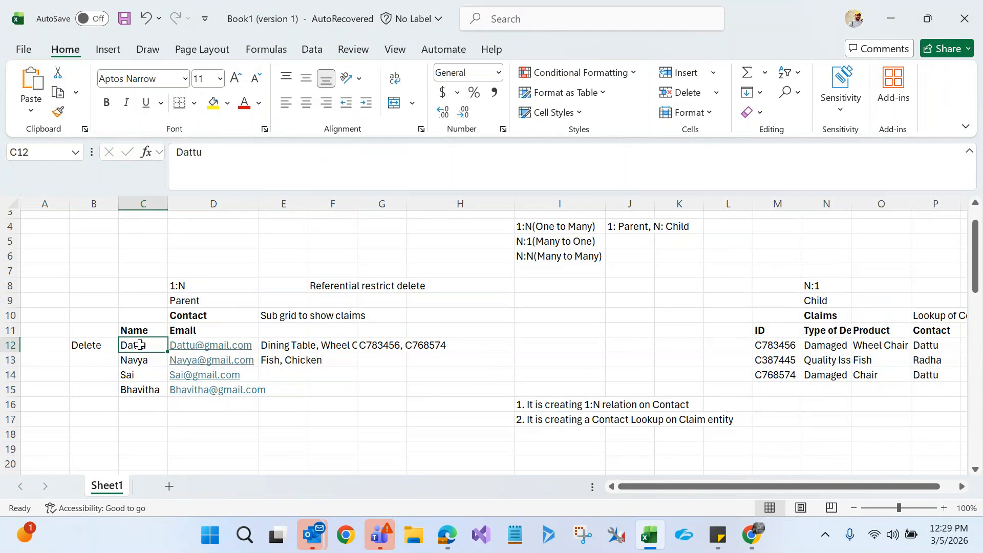
{"action": "left_click", "coordinate": [376, 345]}
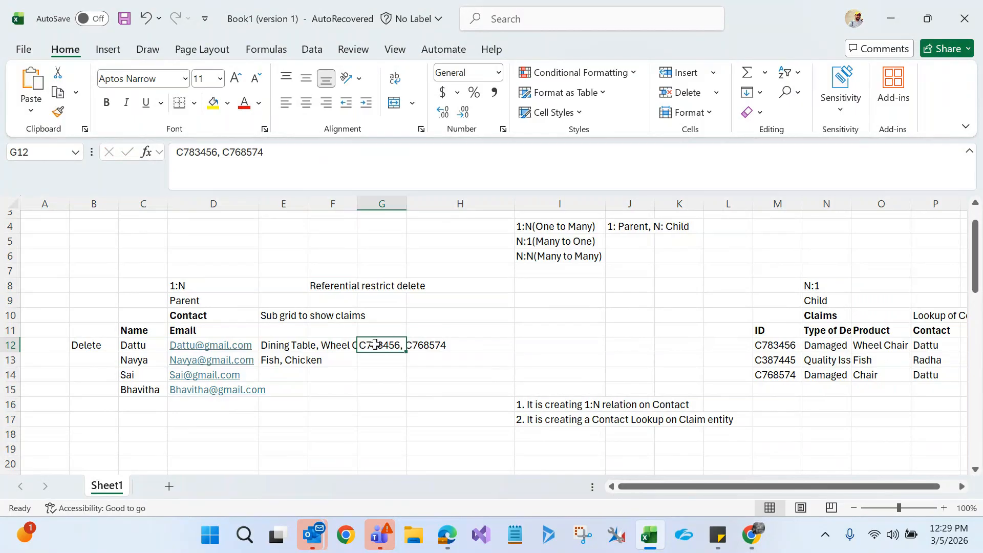
Switch to the search overview and highlight the Configurable Cascading definition about independent behavior configuration for individual actions
{"action": "key", "text": "alt+Tab"}
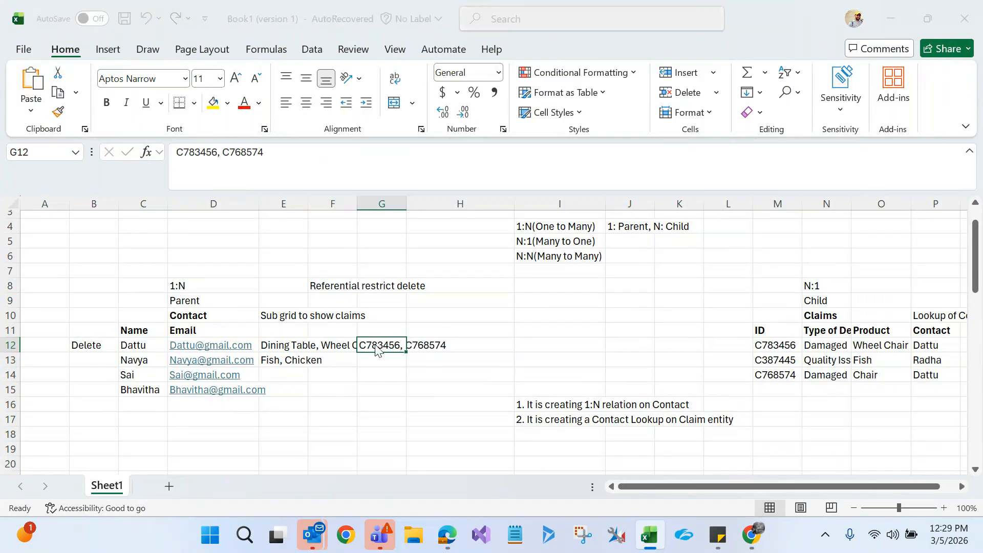
{"action": "key", "text": "alt+Tab"}
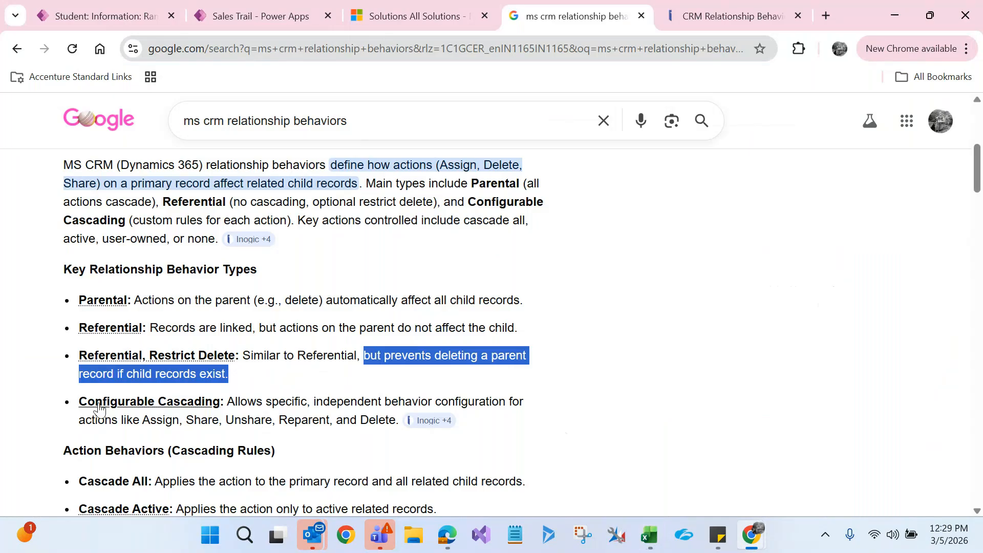
{"action": "left_click_drag", "start_coordinate": [226, 401], "coordinate": [304, 402]}
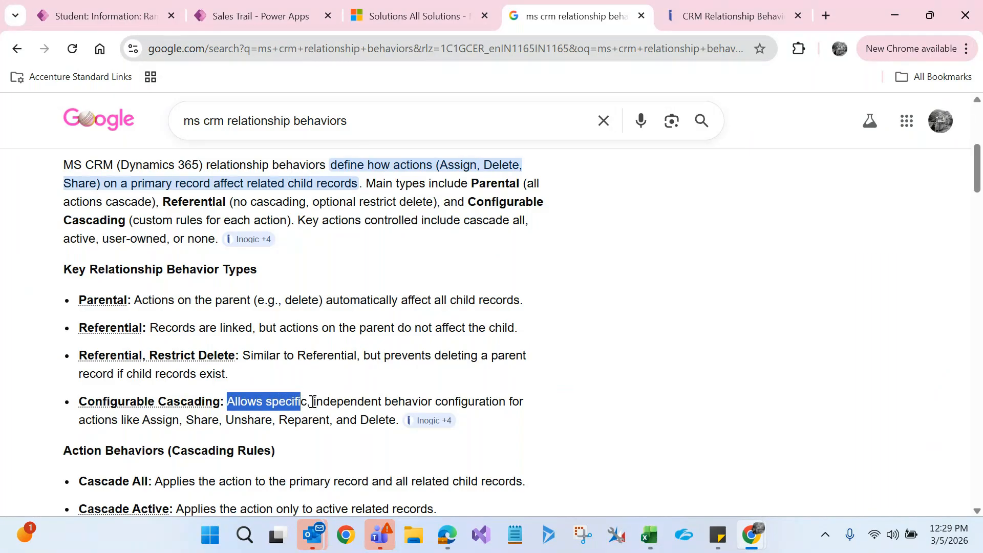
{"action": "left_click_drag", "start_coordinate": [318, 402], "coordinate": [397, 420]}
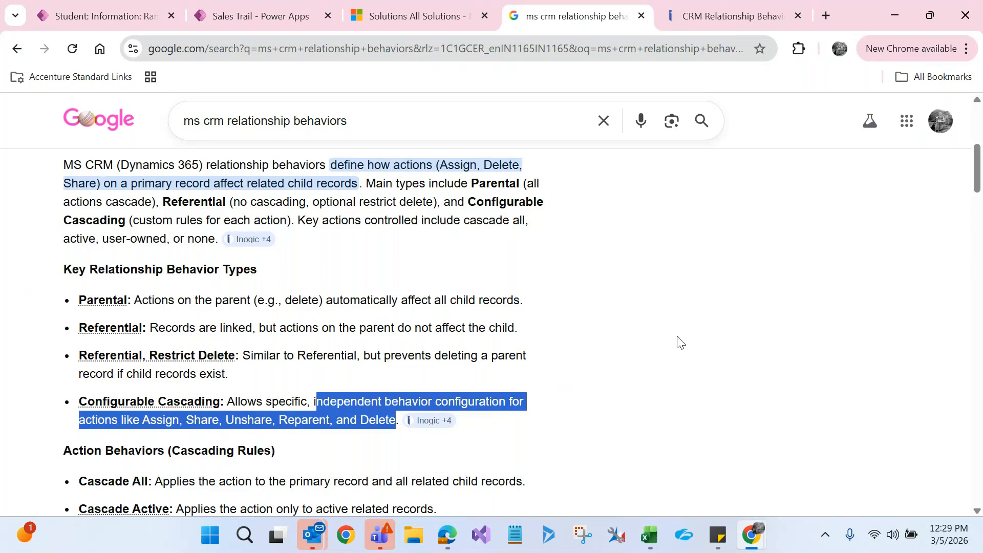
Switch to the new relationship form and compare the action settings for the Parental, Referential, and Referential, Restrict Delete behavior types
{"action": "key", "text": "alt+Tab"}
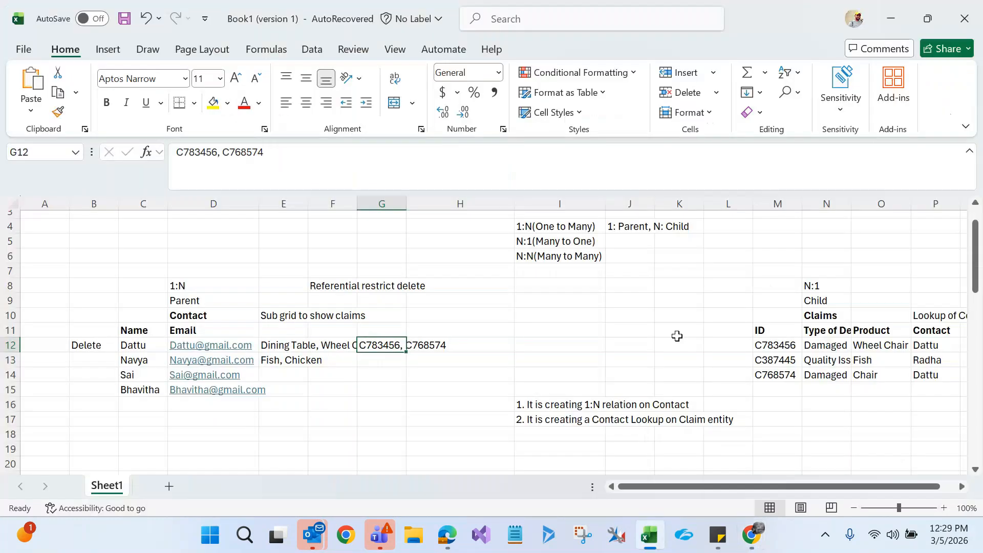
{"action": "key", "text": "alt+Tab"}
{"action": "left_click", "coordinate": [306, 412]}
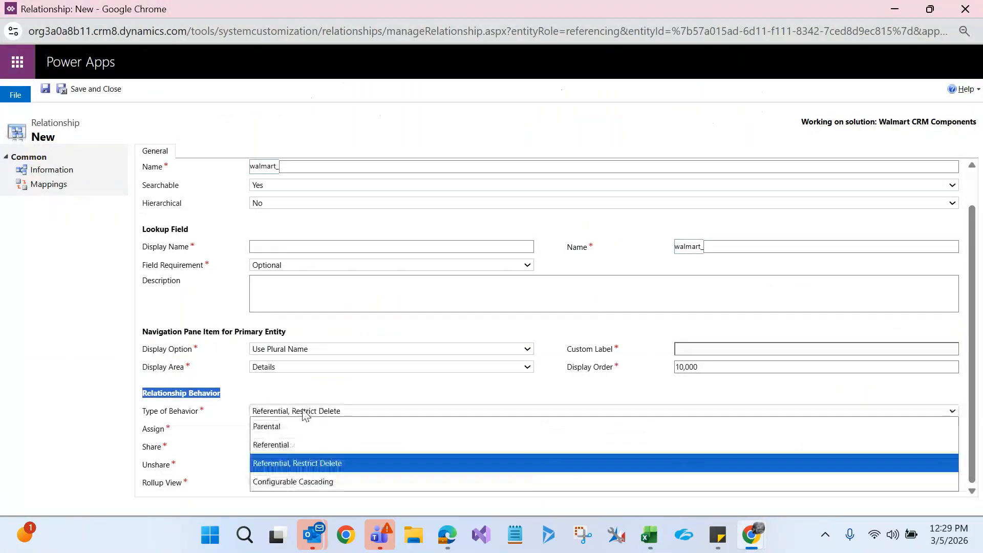
{"action": "left_click", "coordinate": [299, 427]}
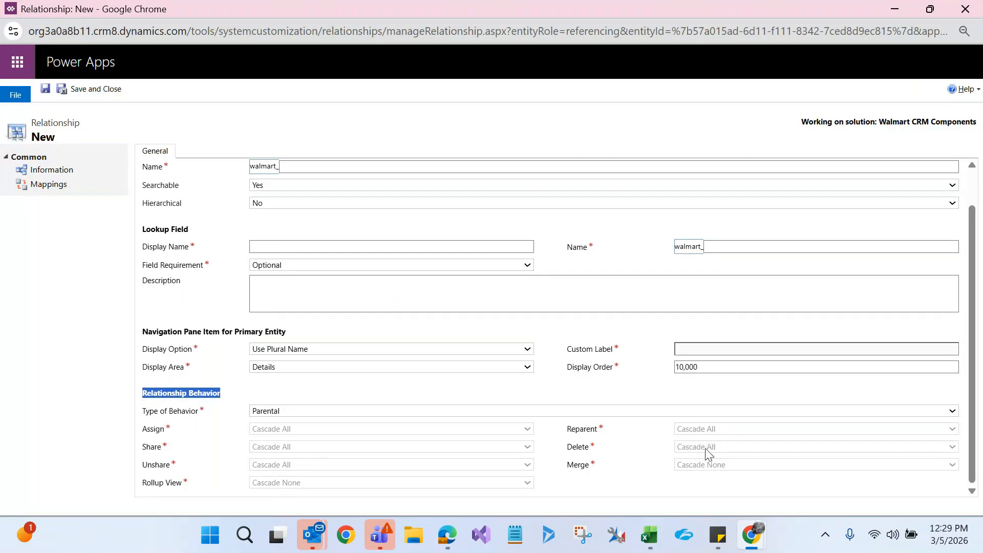
{"action": "left_click", "coordinate": [405, 413]}
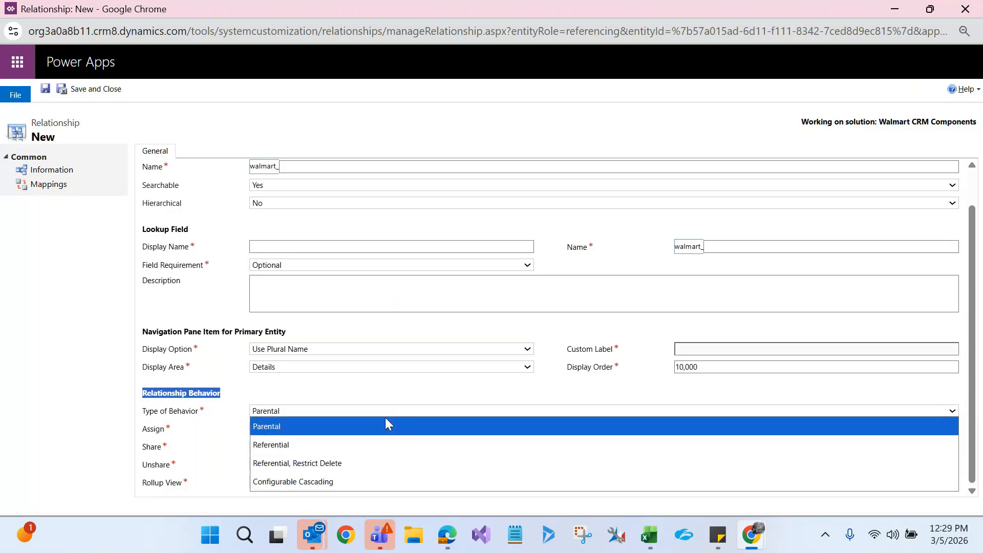
{"action": "left_click", "coordinate": [318, 442]}
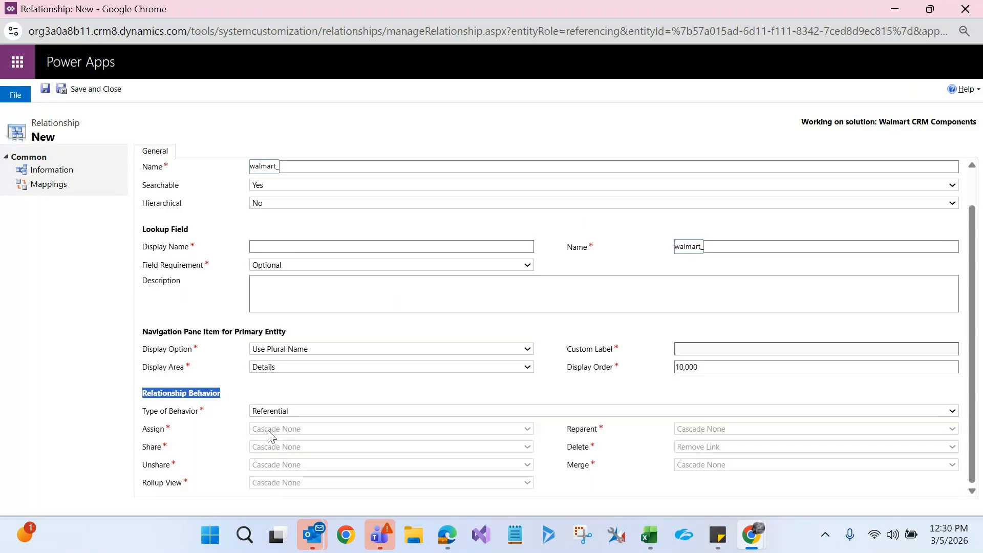
{"action": "left_click", "coordinate": [354, 410]}
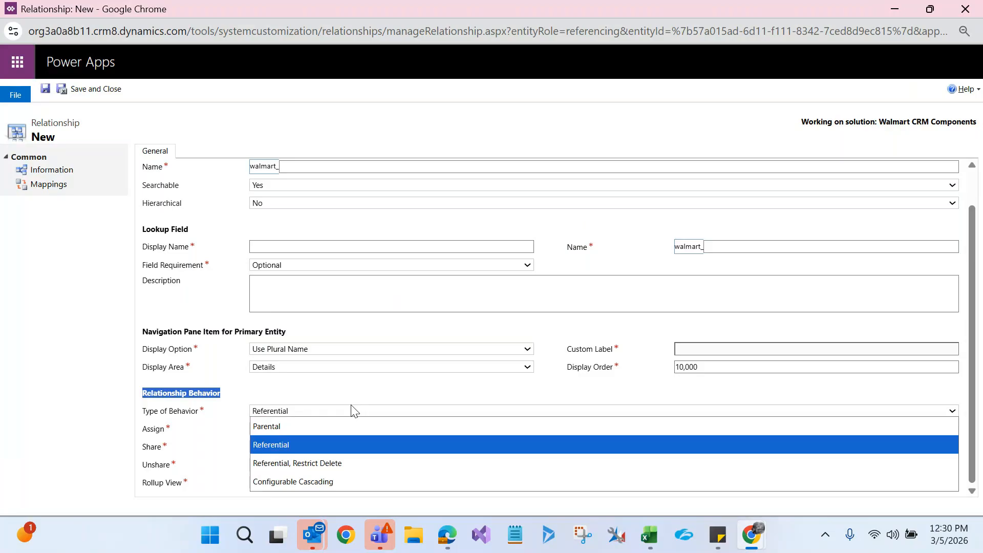
{"action": "left_click", "coordinate": [279, 460]}
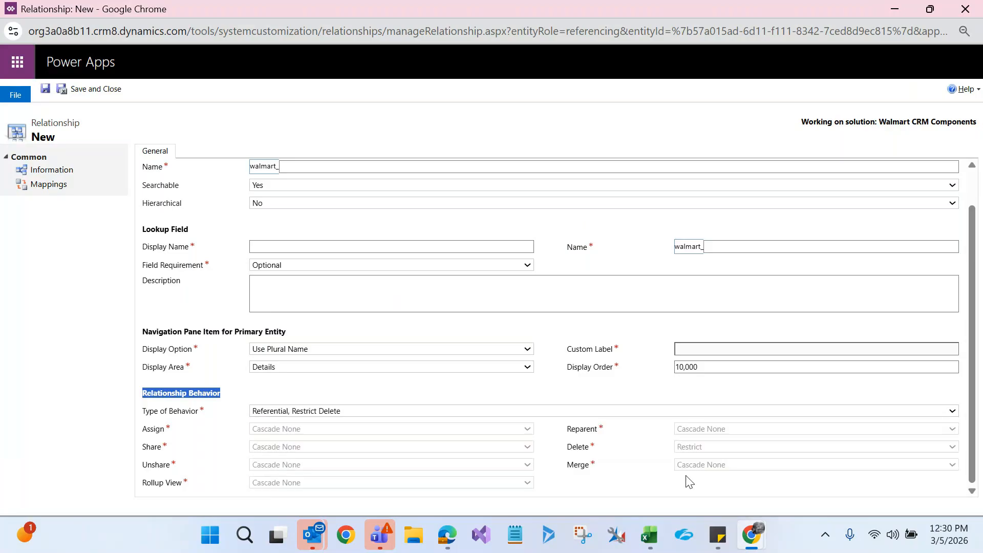
Set the relationship's type of behavior to Configurable Cascading and review the cascade options available for Assign
{"action": "left_click", "coordinate": [326, 411]}
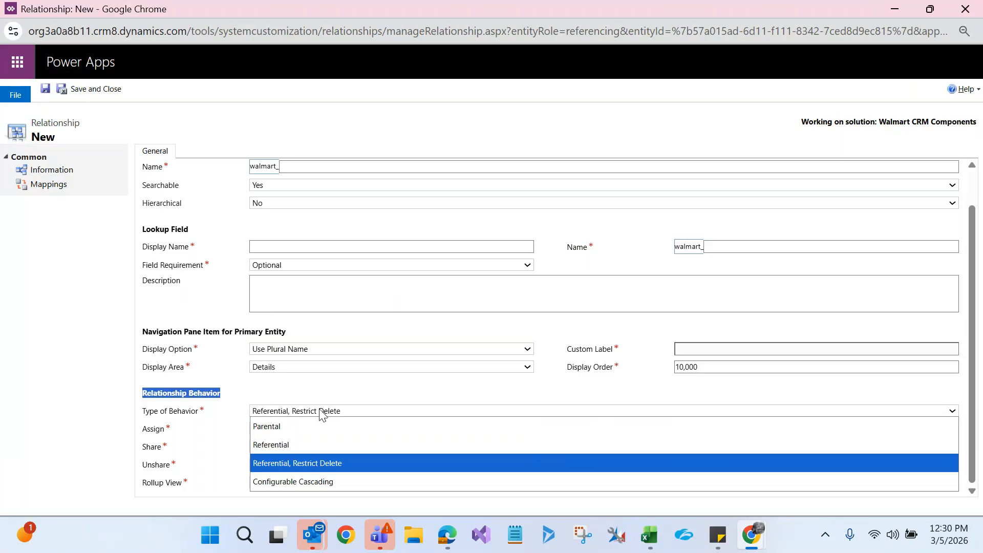
{"action": "left_click", "coordinate": [276, 481]}
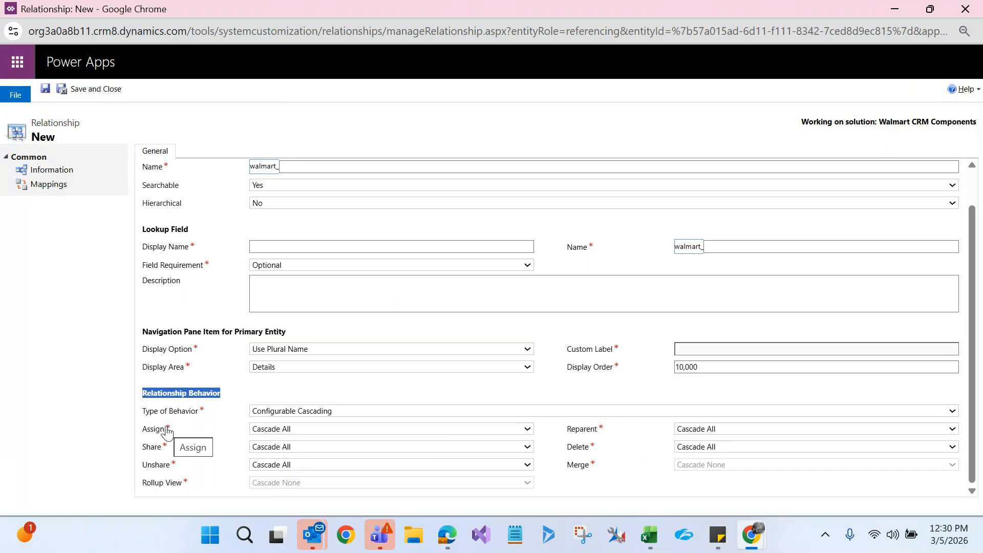
{"action": "left_click", "coordinate": [307, 432]}
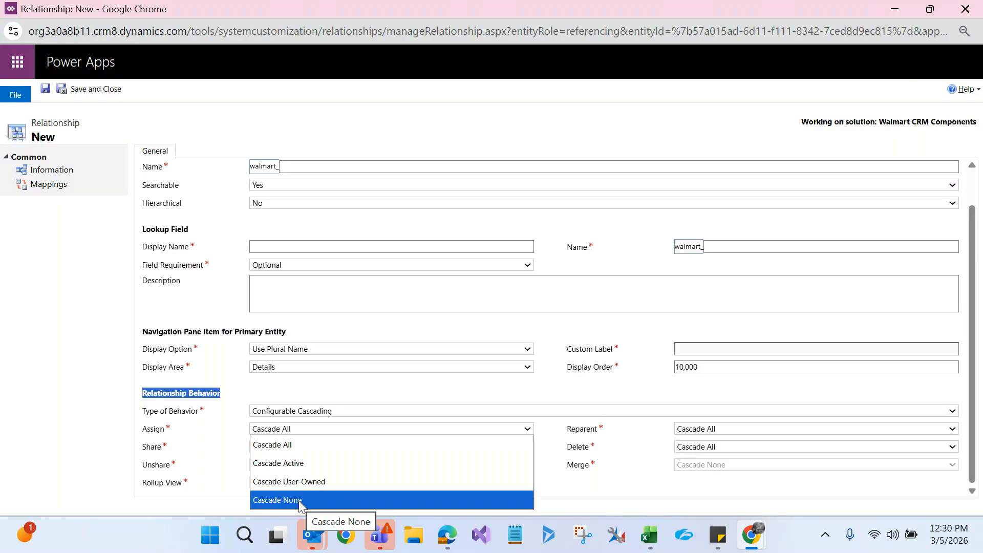
{"action": "left_click", "coordinate": [107, 436]}
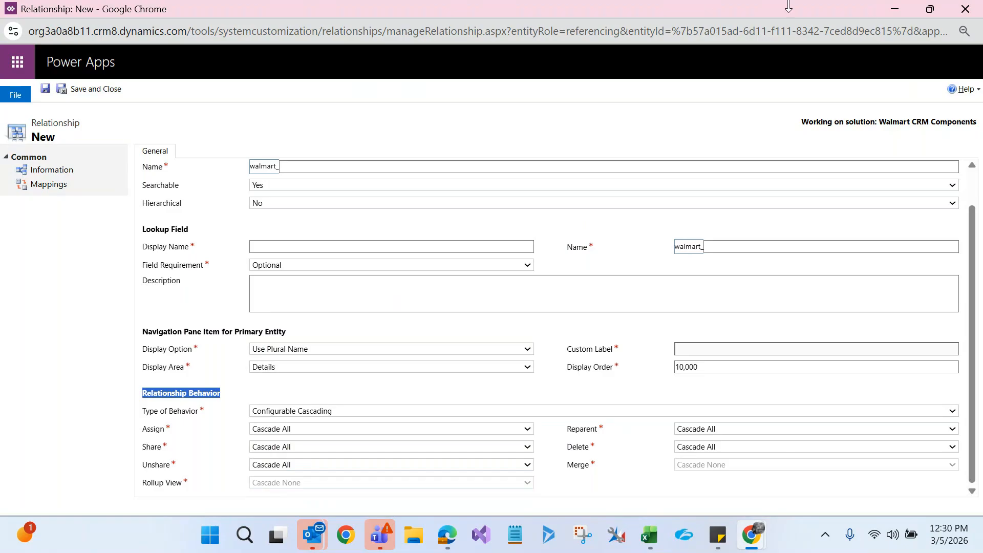
Minimize the relationship form and workbook, switch to the GoTo Meeting window, check the participant list and stop the session recording
{"action": "left_click", "coordinate": [895, 11]}
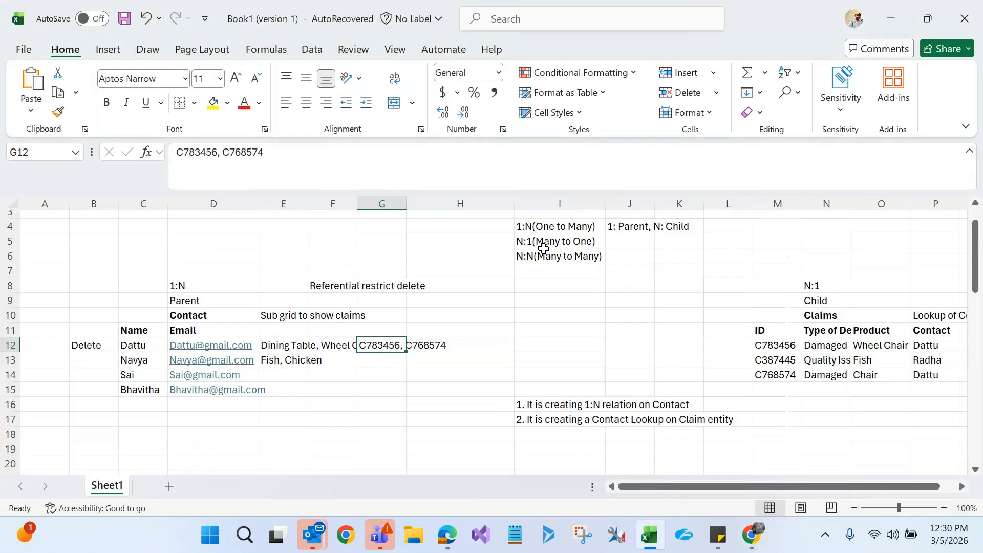
{"action": "left_click", "coordinate": [894, 18]}
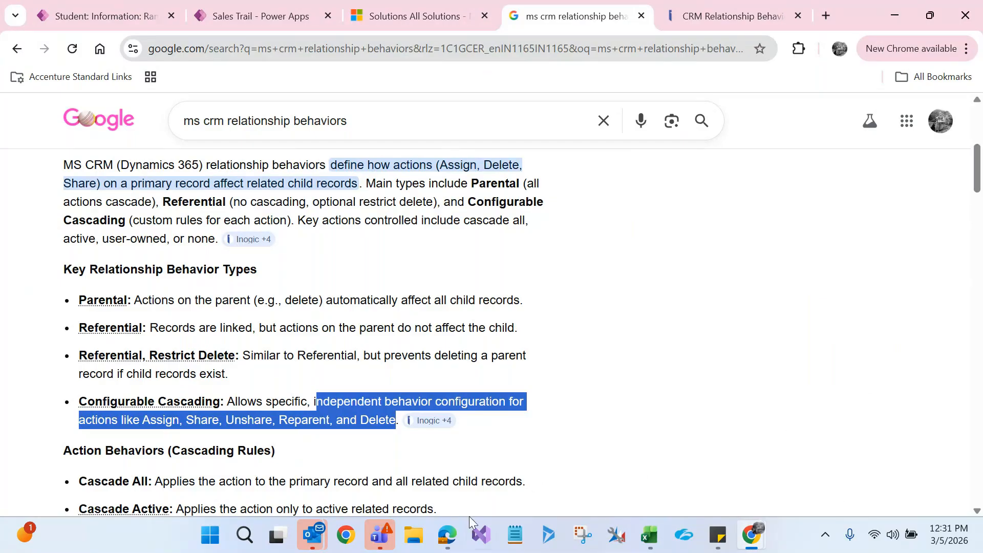
{"action": "left_click", "coordinate": [447, 535]}
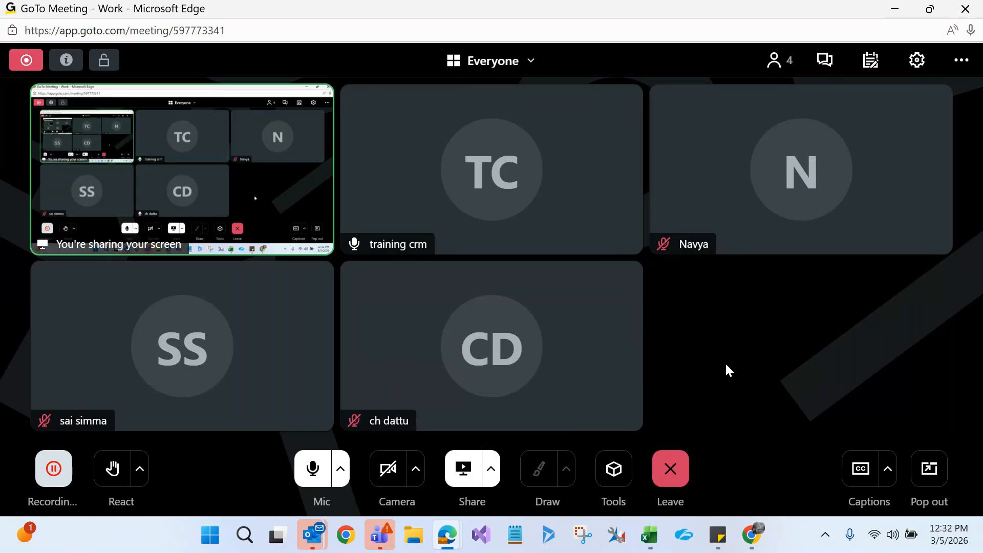
{"action": "left_click", "coordinate": [779, 67]}
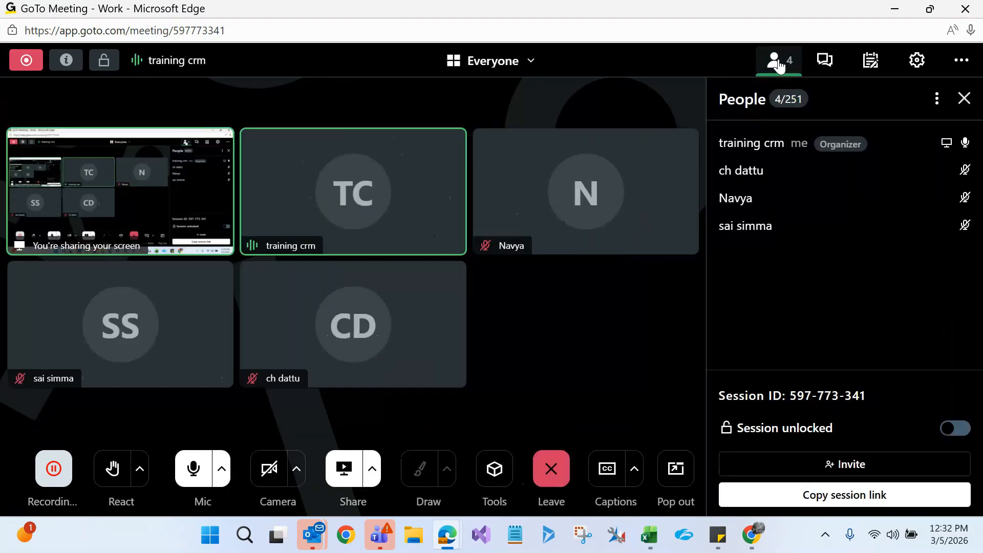
{"action": "left_click", "coordinate": [963, 97]}
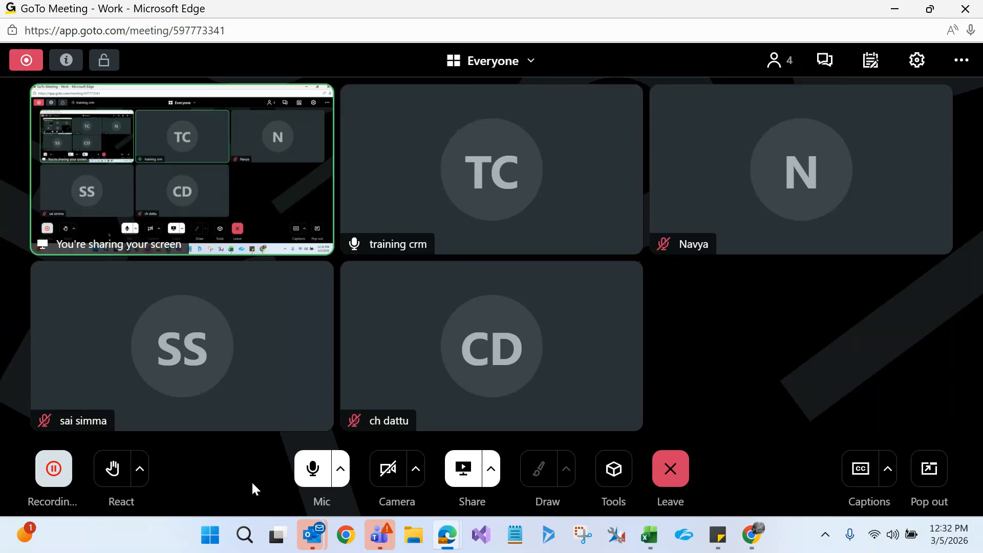
{"action": "left_click", "coordinate": [54, 471]}
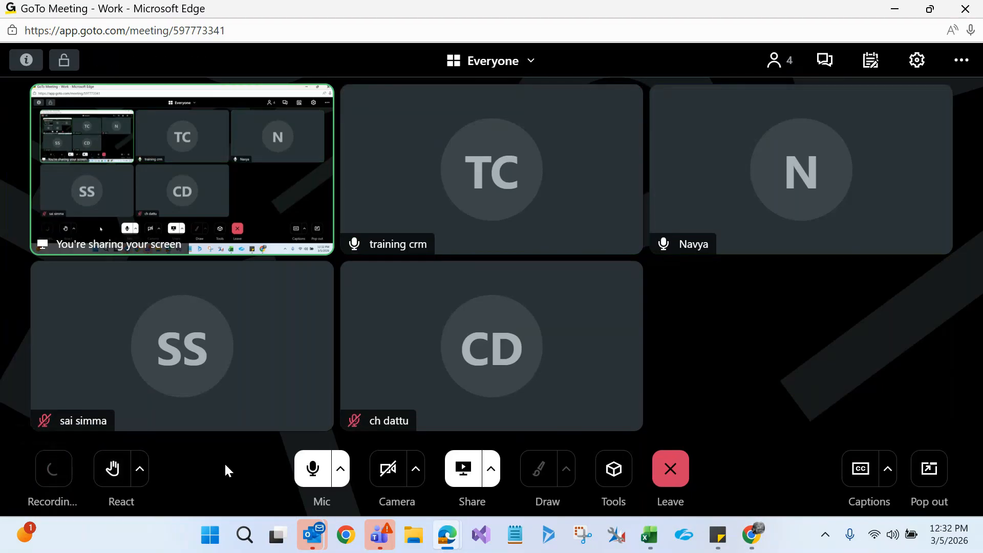